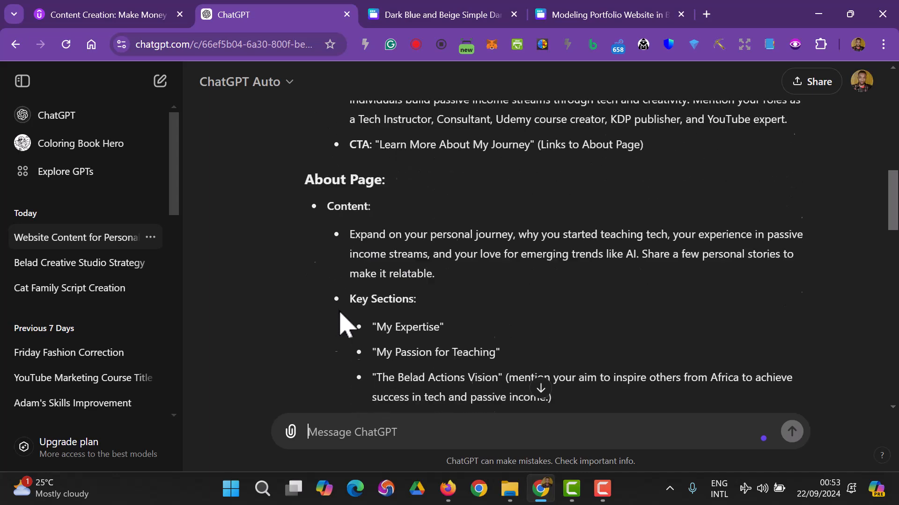
- Ask ChatGPT to 'Help me create the actual content' and review the Homepage headline, subheadline and intro
scroll(347, 313, down, 9)
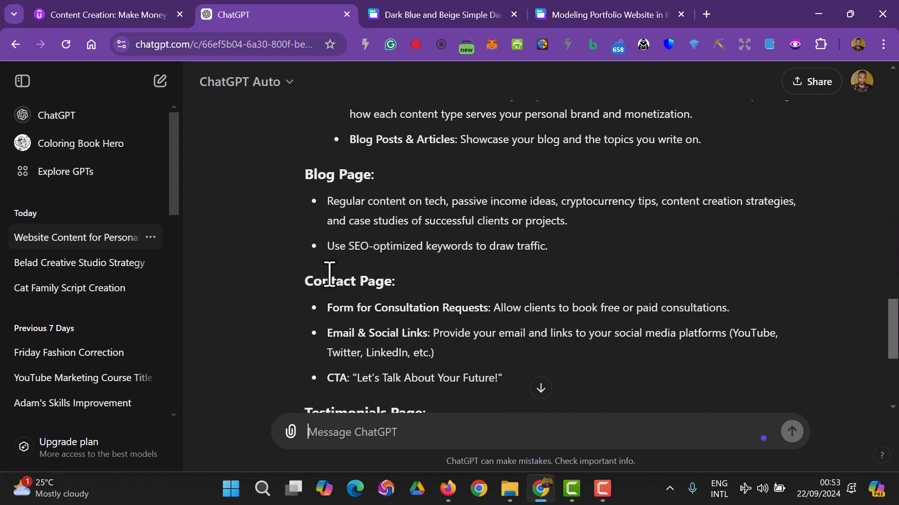
scroll(395, 306, down, 3)
scroll(407, 321, down, 3)
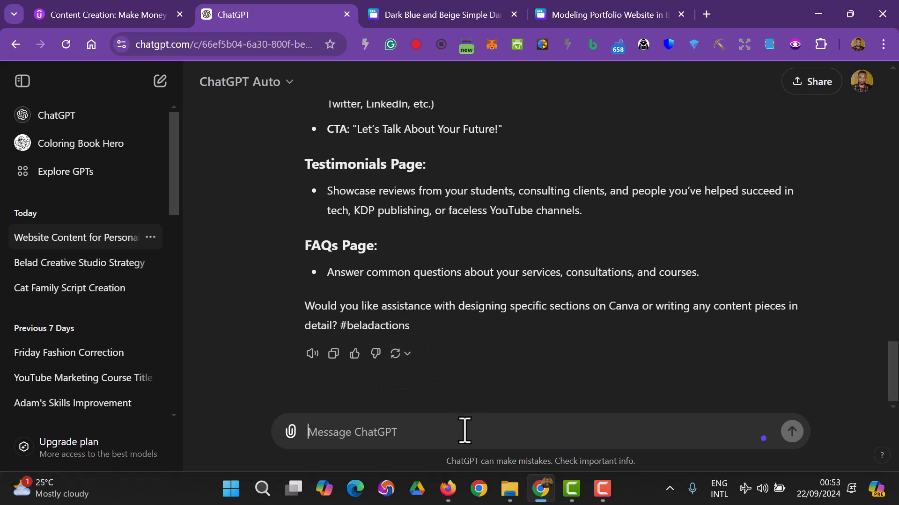
text(elp me c)
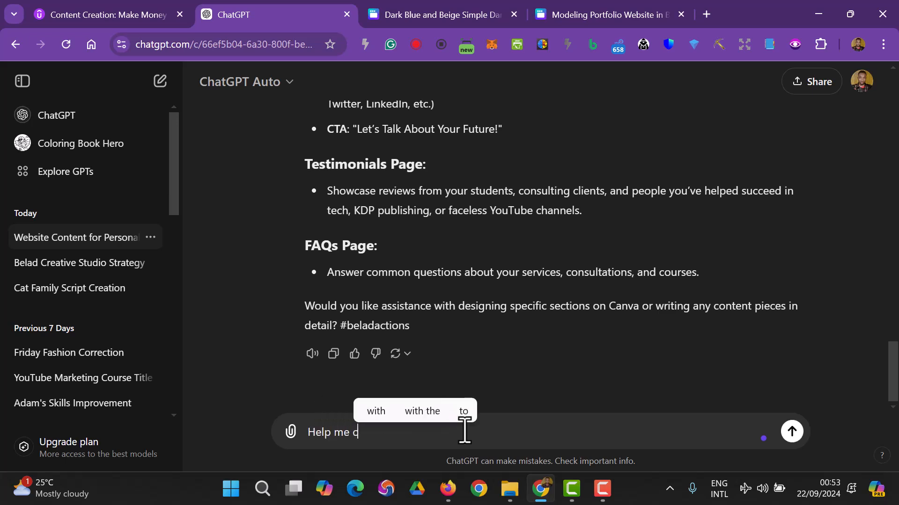
text(reate the actual c)
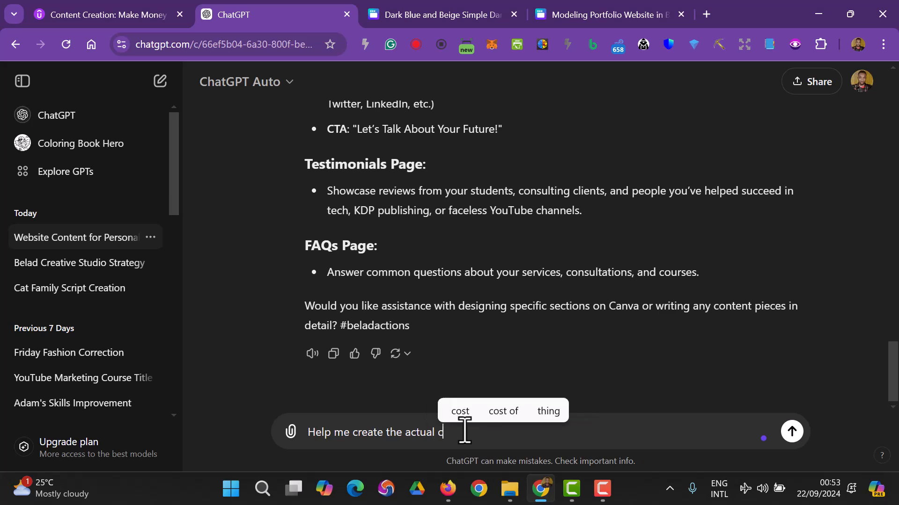
text(ontent)
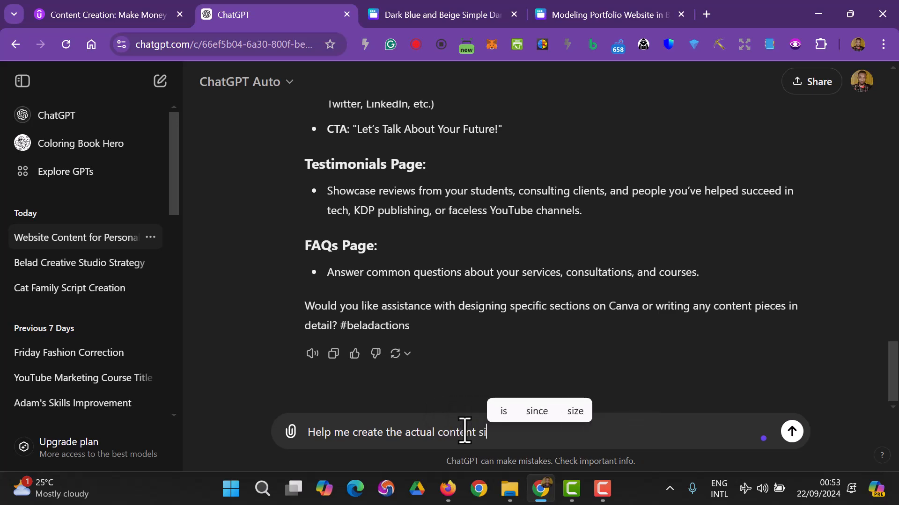
key(Return)
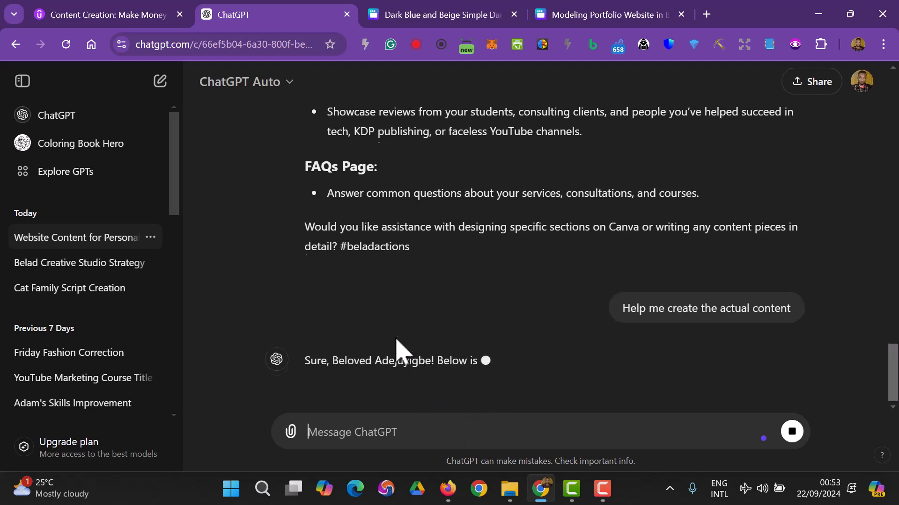
scroll(395, 300, up, 7)
scroll(400, 296, down, 5)
scroll(396, 294, down, 7)
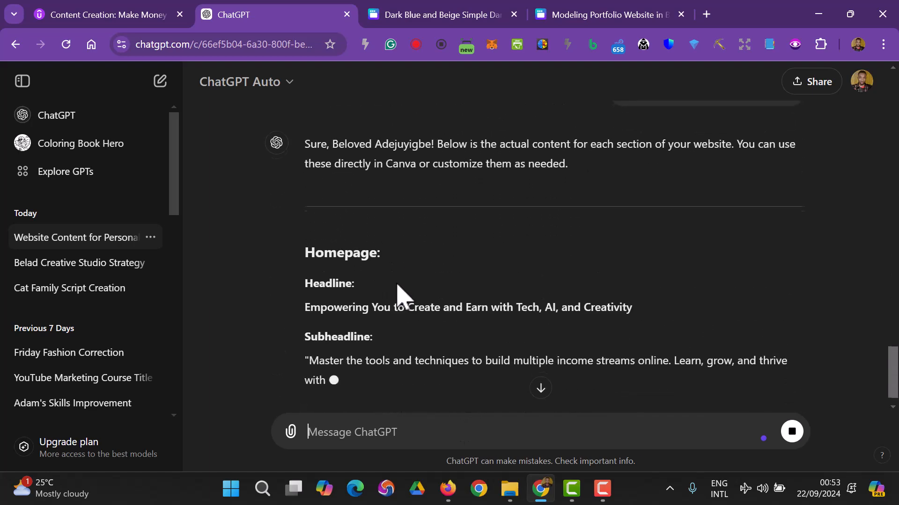
scroll(415, 368, down, 3)
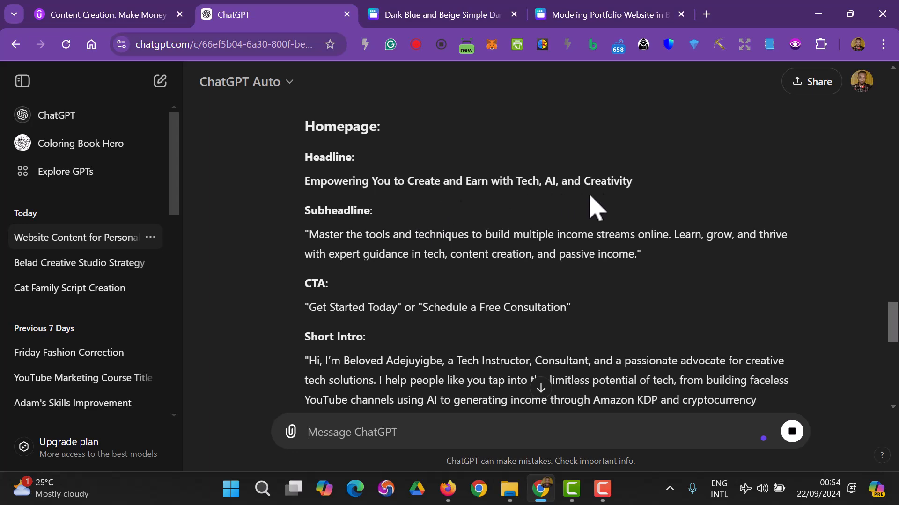
- Compare the Dark Blue and Beige and Modeling Portfolio designs, then close Modeling Portfolio
click(429, 14)
scroll(491, 234, up, 5)
scroll(491, 217, up, 10)
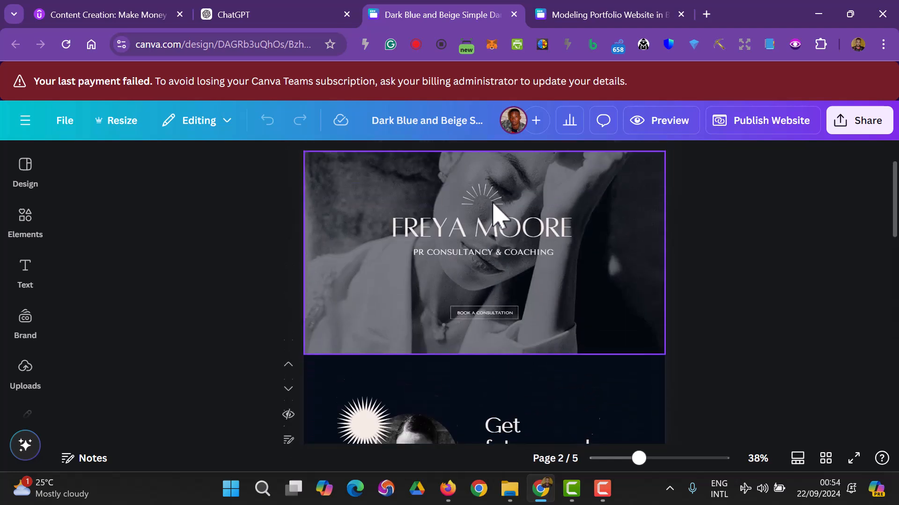
click(604, 12)
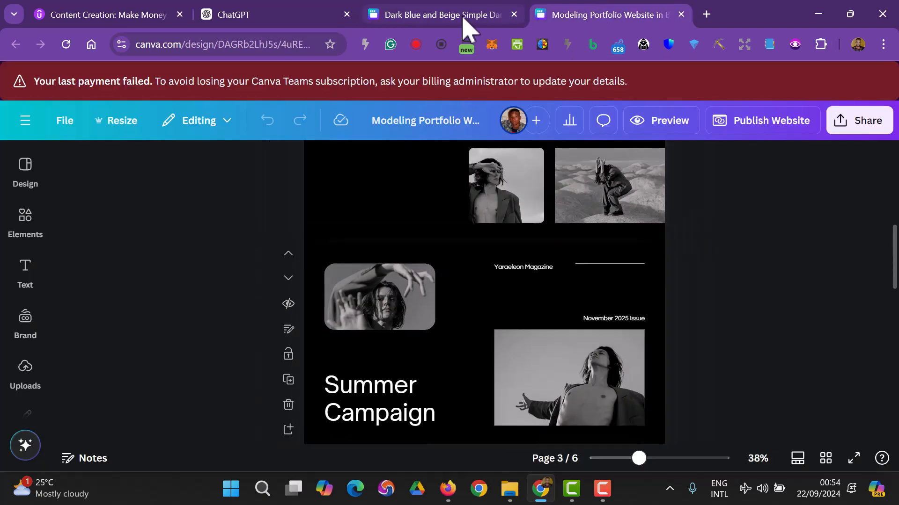
scroll(447, 234, up, 5)
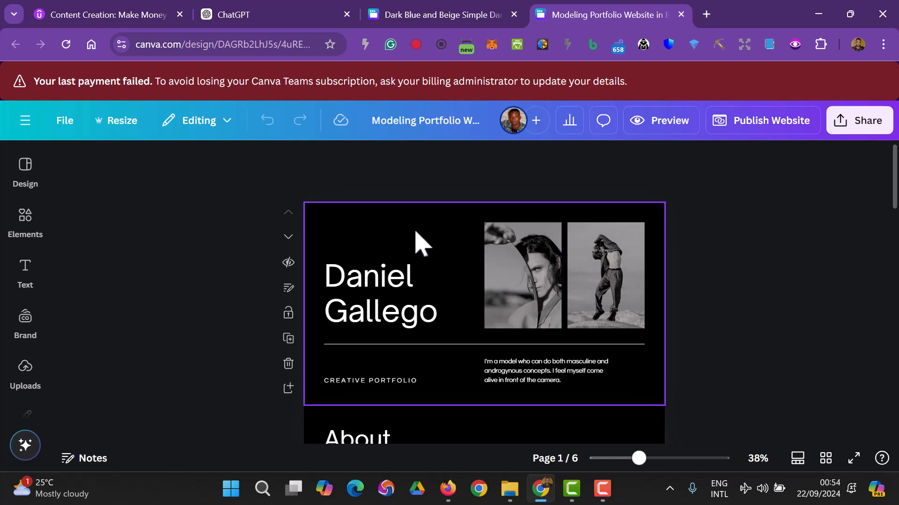
scroll(420, 243, down, 15)
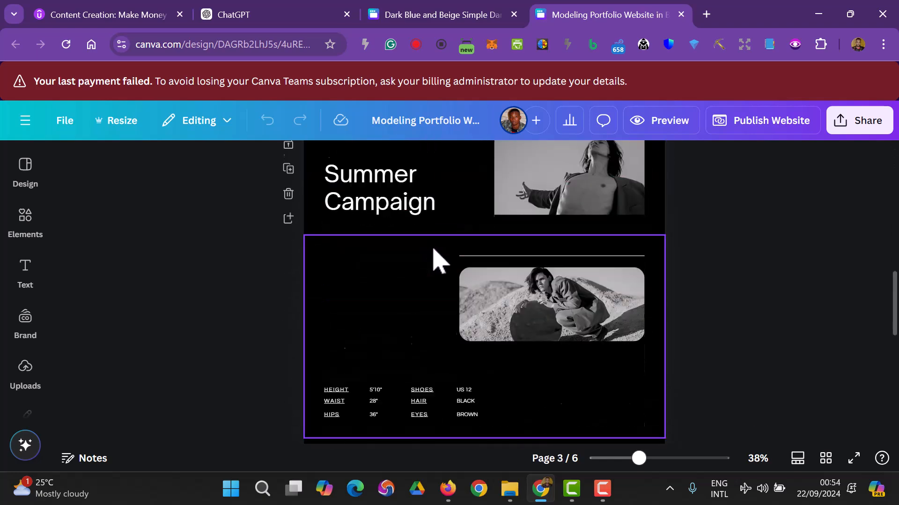
scroll(434, 257, up, 15)
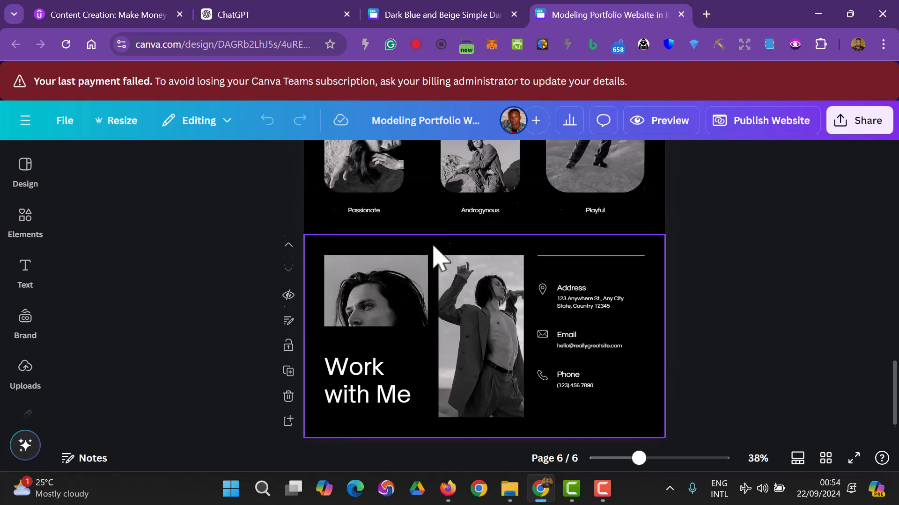
click(441, 14)
scroll(482, 262, down, 10)
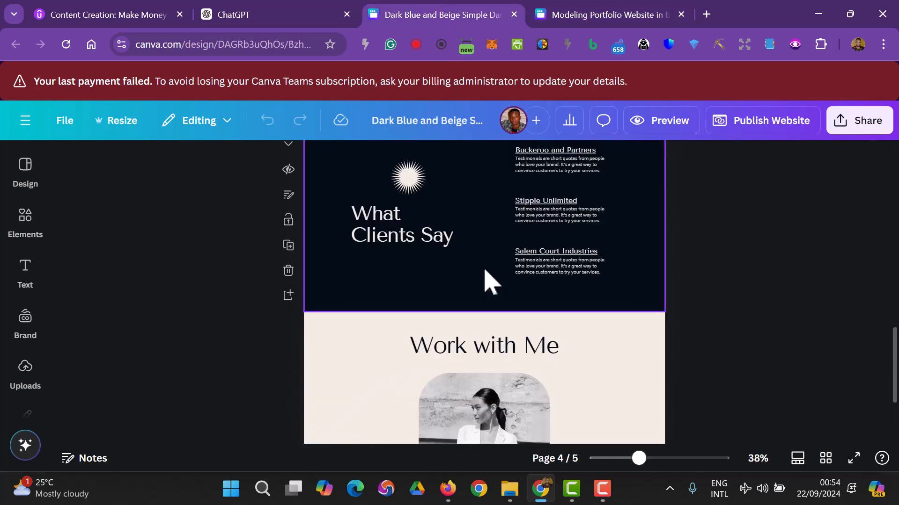
scroll(487, 285, down, 3)
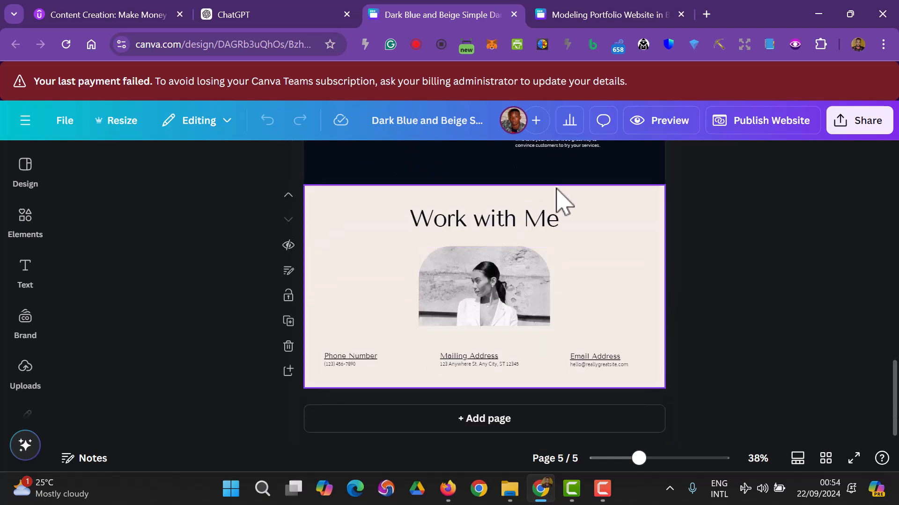
click(681, 14)
- Select the page 1 background photo and show the uploaded images library
scroll(461, 293, up, 3)
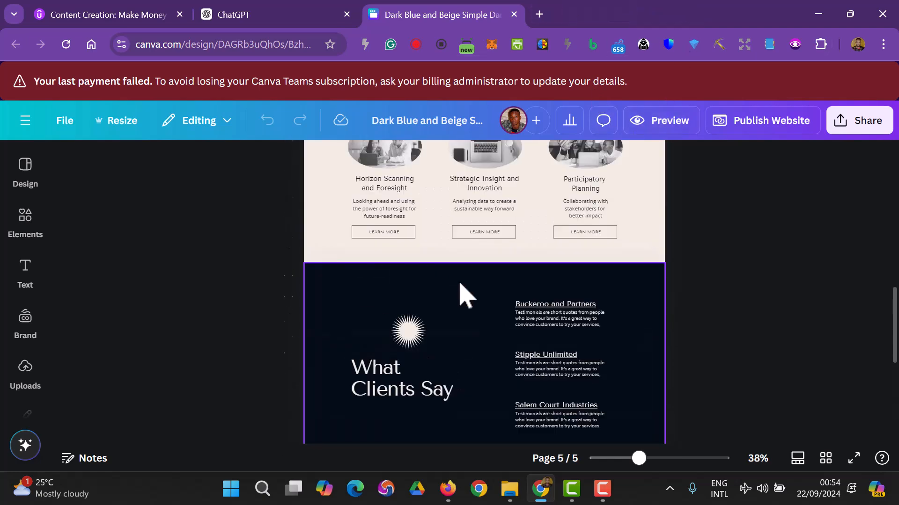
scroll(461, 293, up, 15)
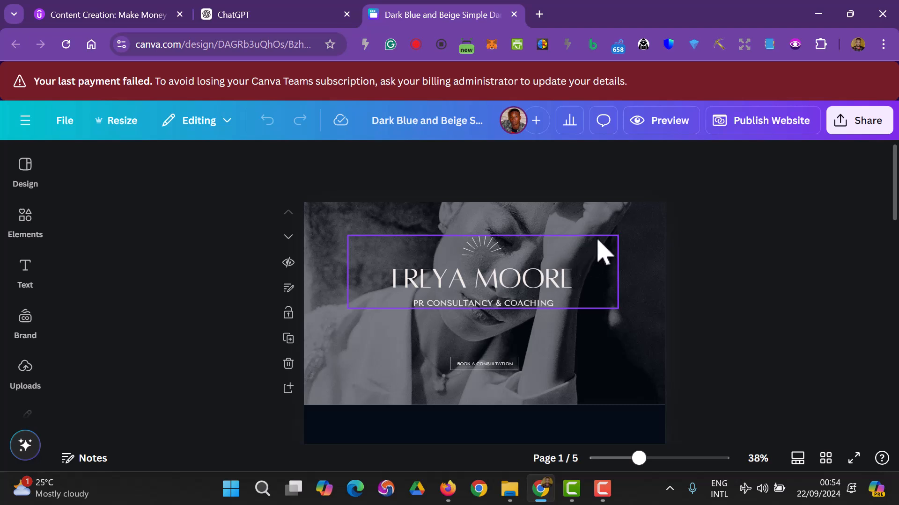
click(631, 232)
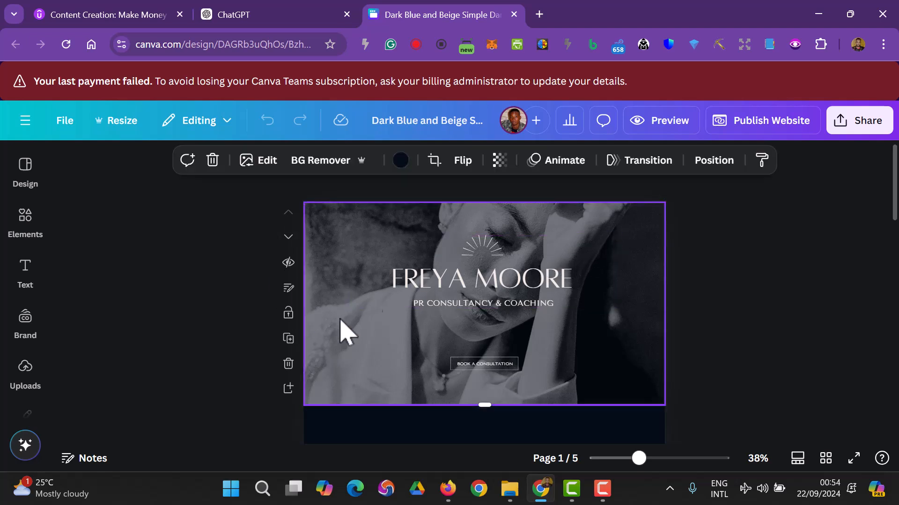
click(29, 379)
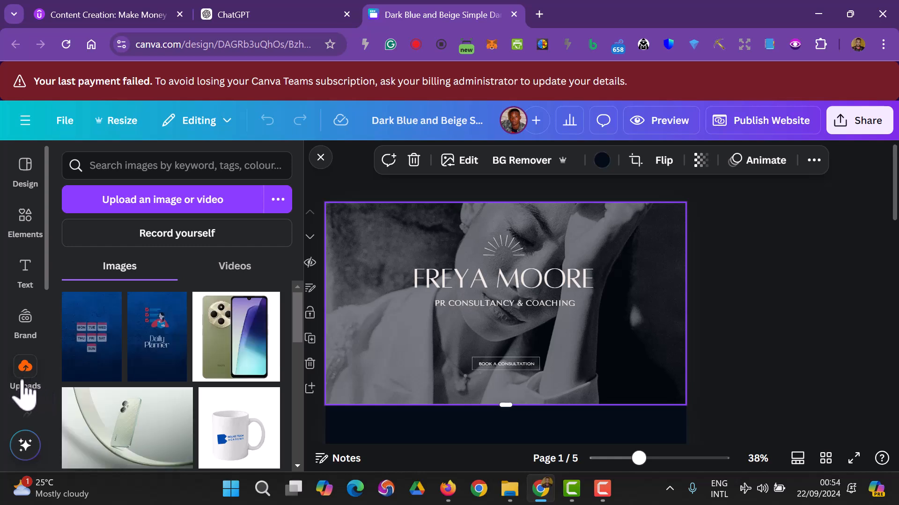
scroll(194, 412, down, 10)
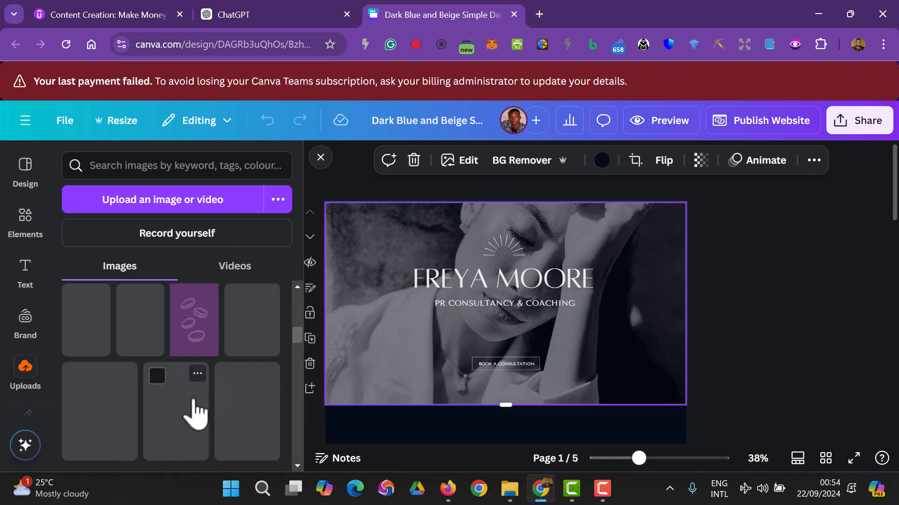
- Drag the swwqw photo from Downloads > Captures in File Explorer into the Canva editor
click(509, 489)
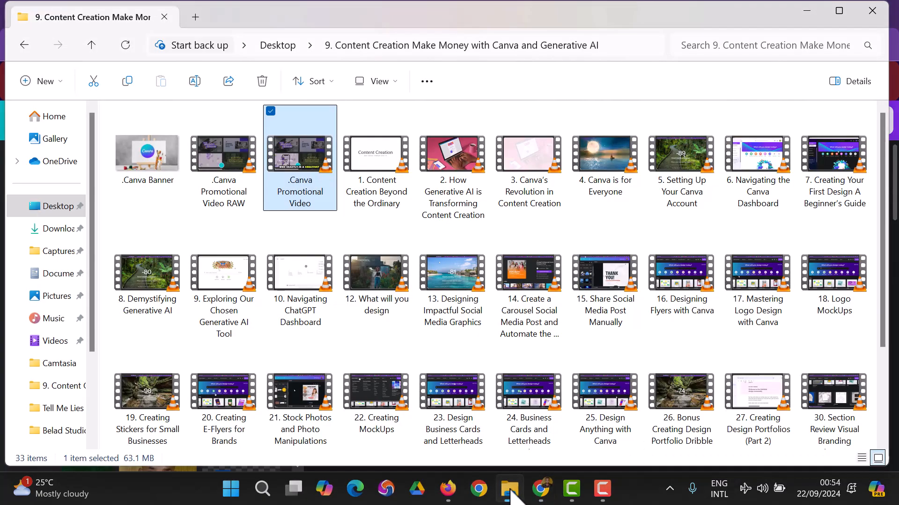
click(49, 209)
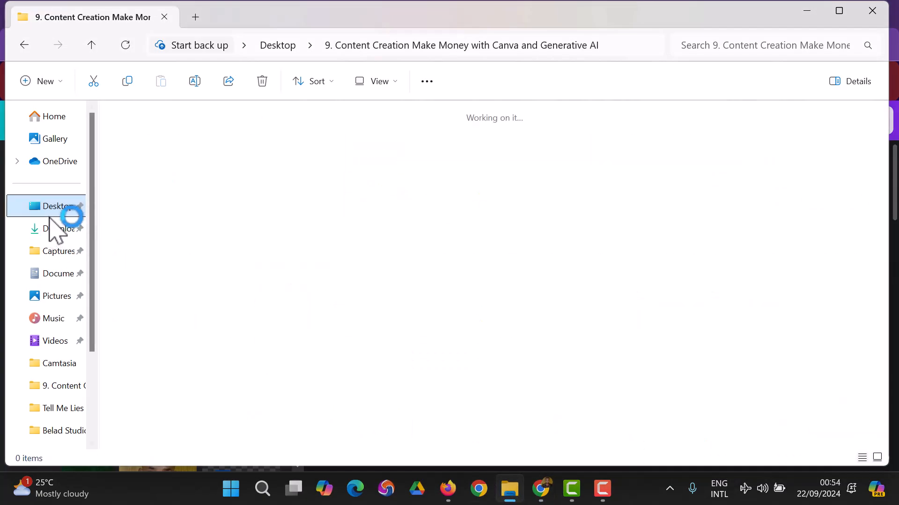
click(69, 234)
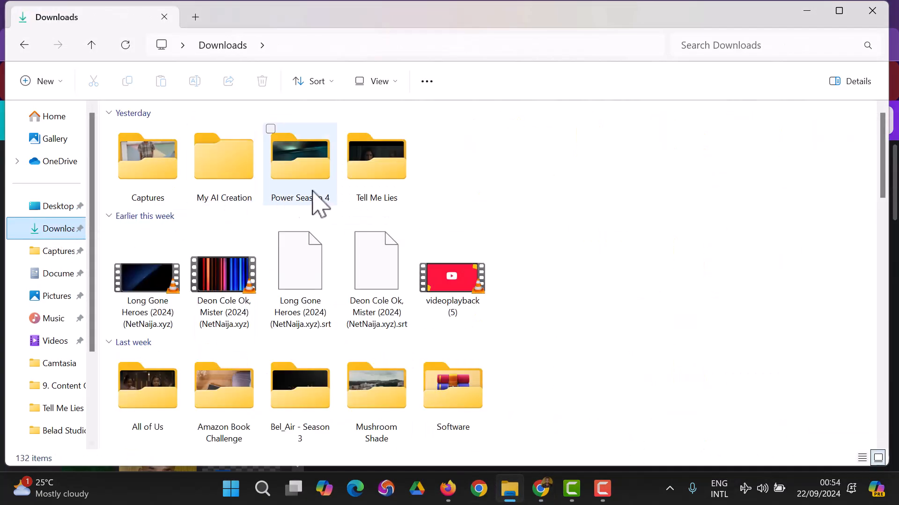
double_click(139, 188)
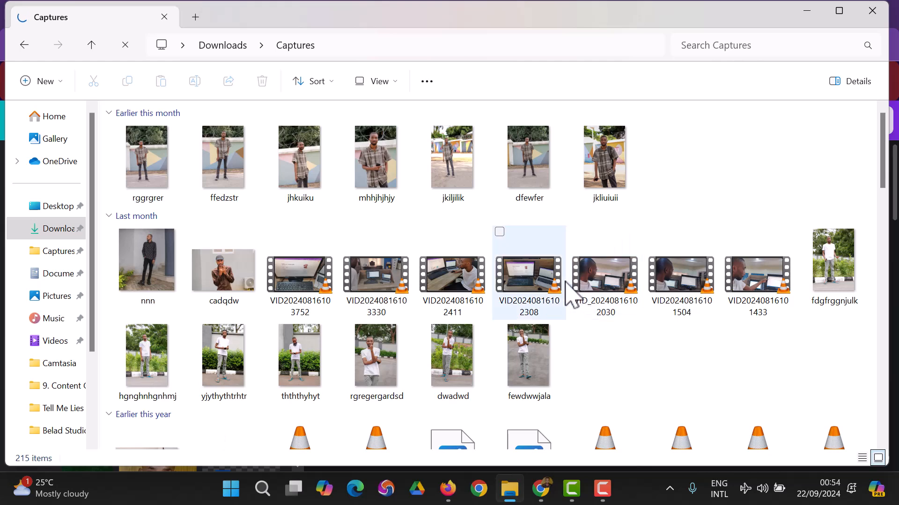
scroll(604, 288, down, 5)
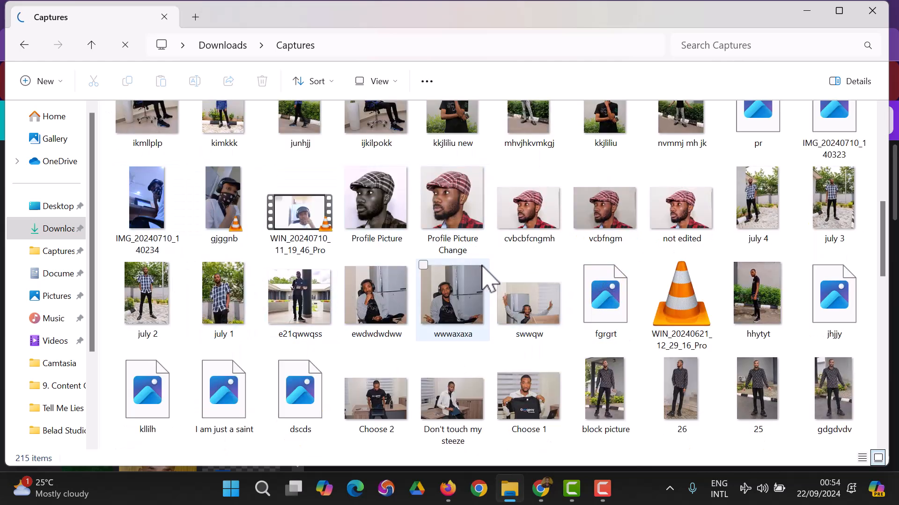
click(532, 316)
drag(545, 410, 191, 327)
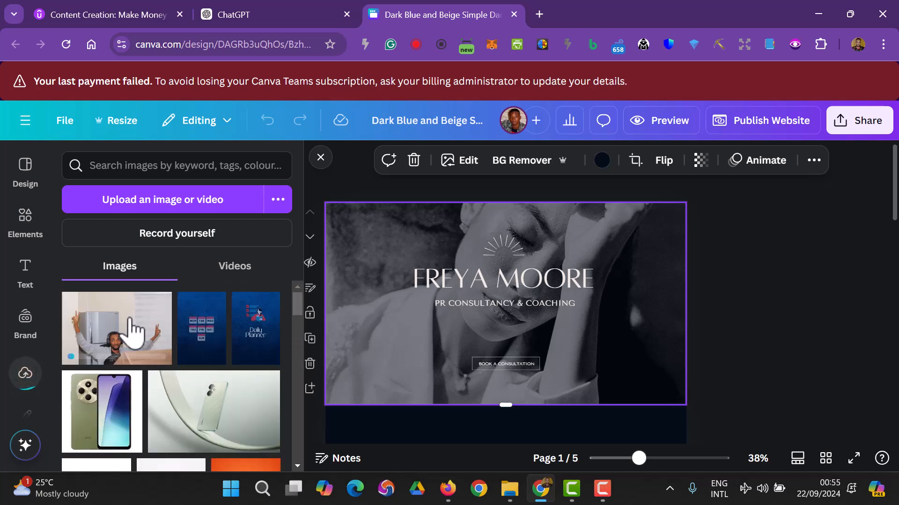
- Remove the stray copy of the upload and set the swwqw photo as page 1's cropped hero background
click(99, 342)
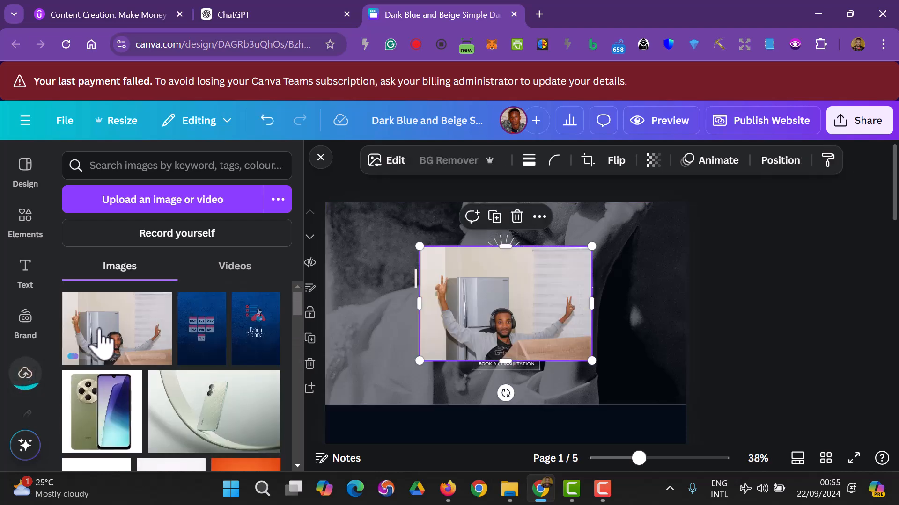
right_click(538, 277)
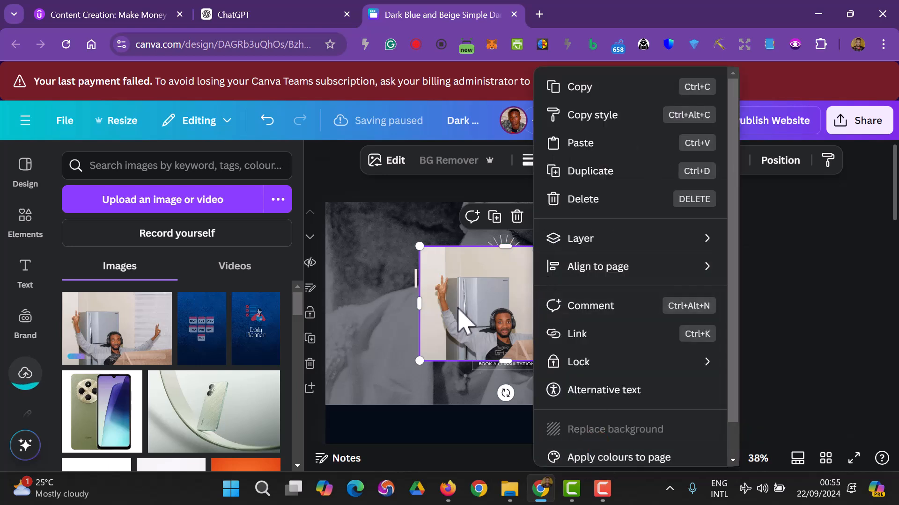
key(Escape)
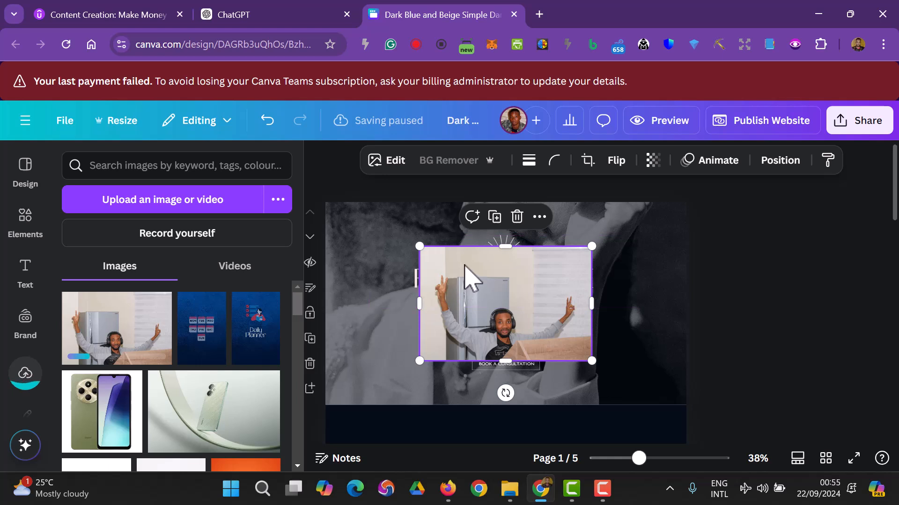
key(Delete)
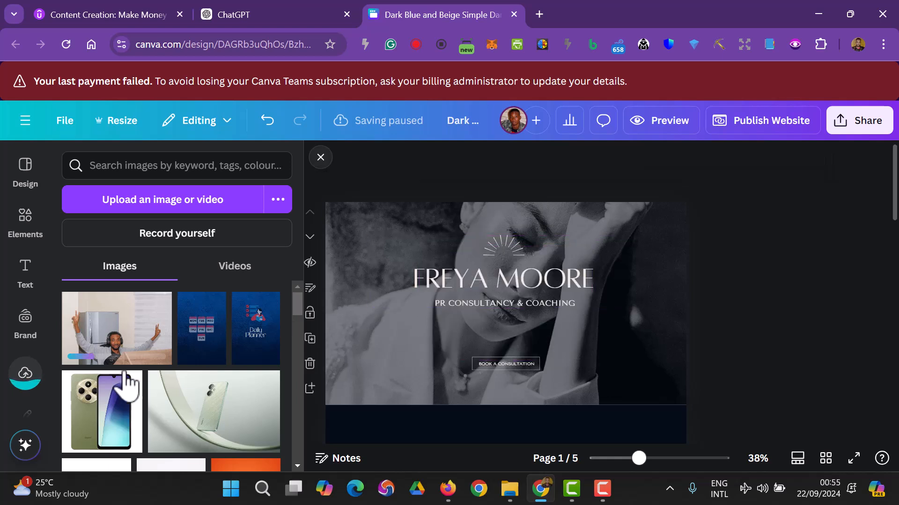
drag(122, 333, 397, 179)
double_click(387, 223)
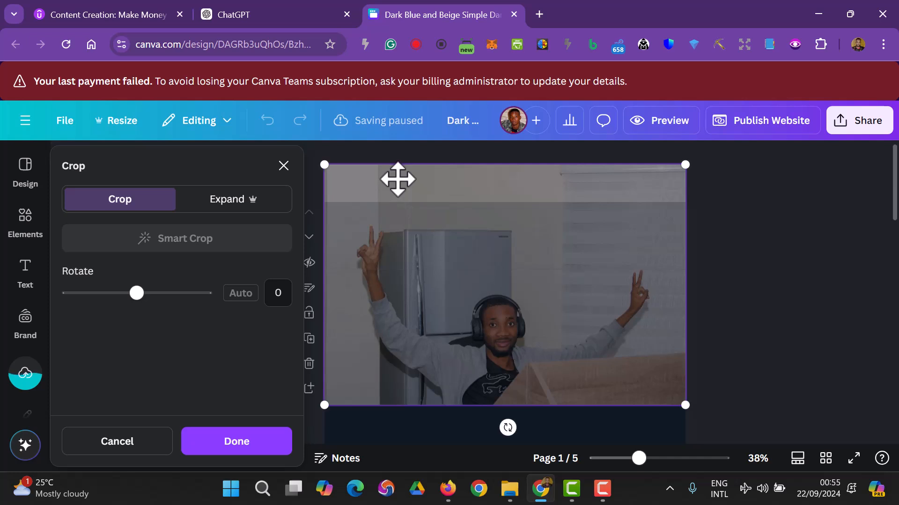
click(766, 341)
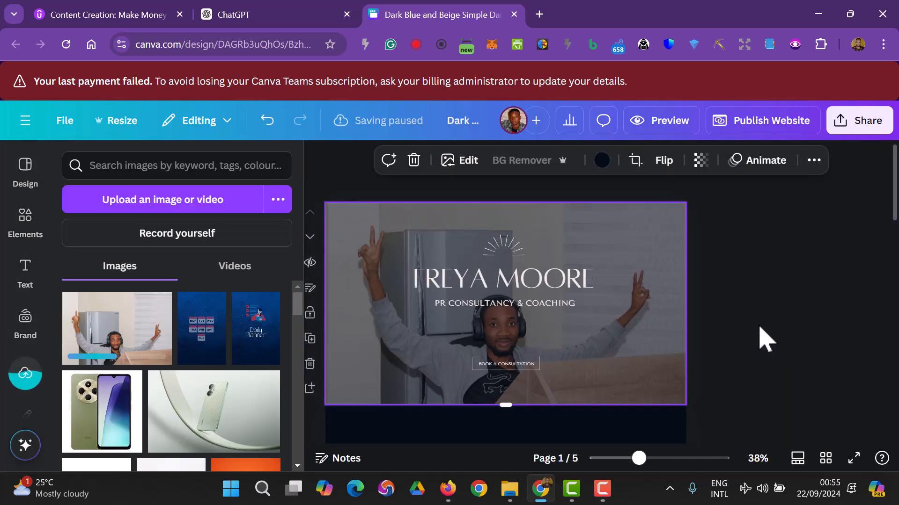
- Replace the FREYA MOORE heading with the site owner's full name
click(554, 291)
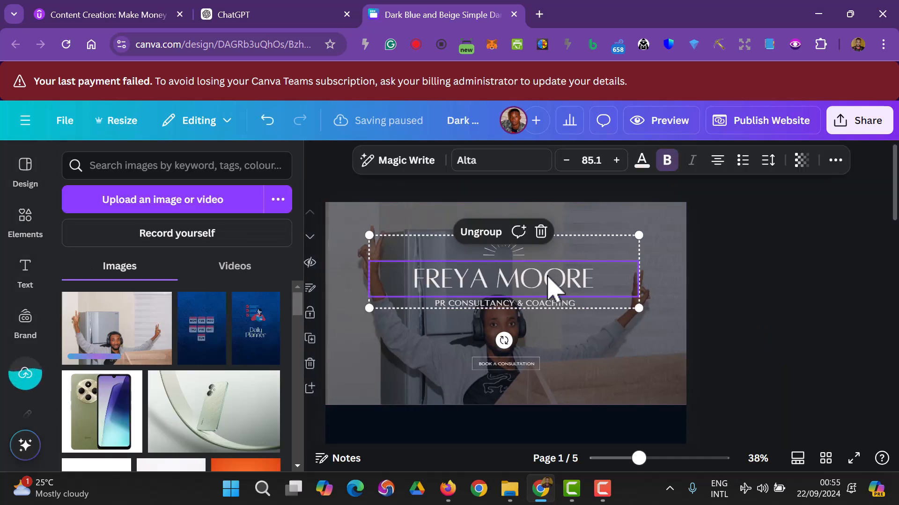
double_click(550, 279)
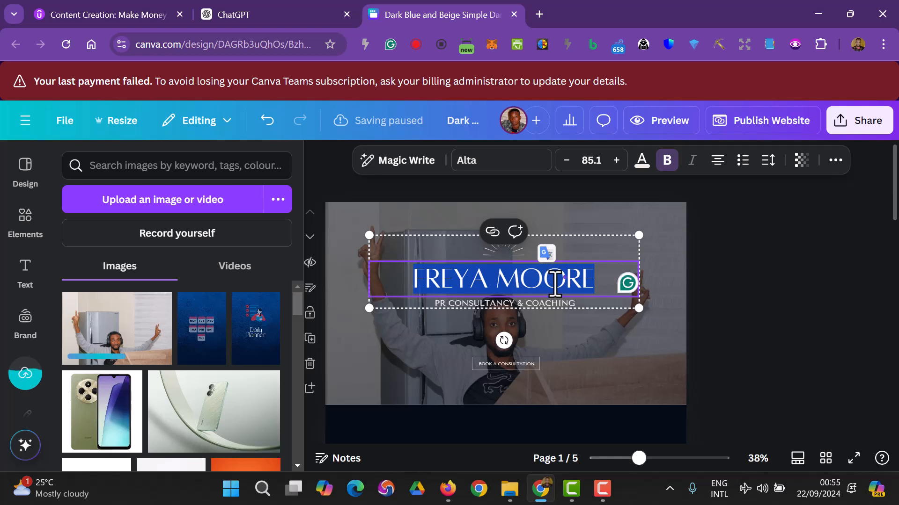
text(BELOVED ADEJUYIGBE)
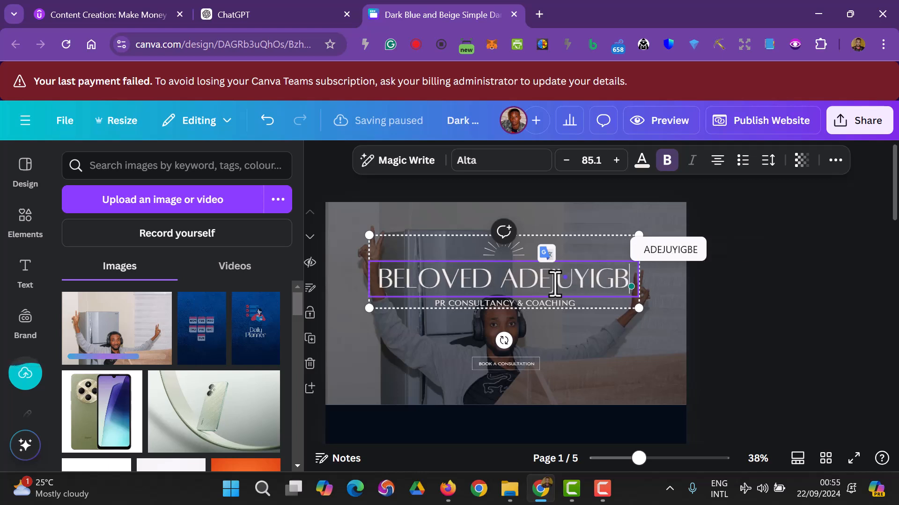
click(767, 302)
- Reposition the sunburst graphic within its crop frame above the name
click(499, 252)
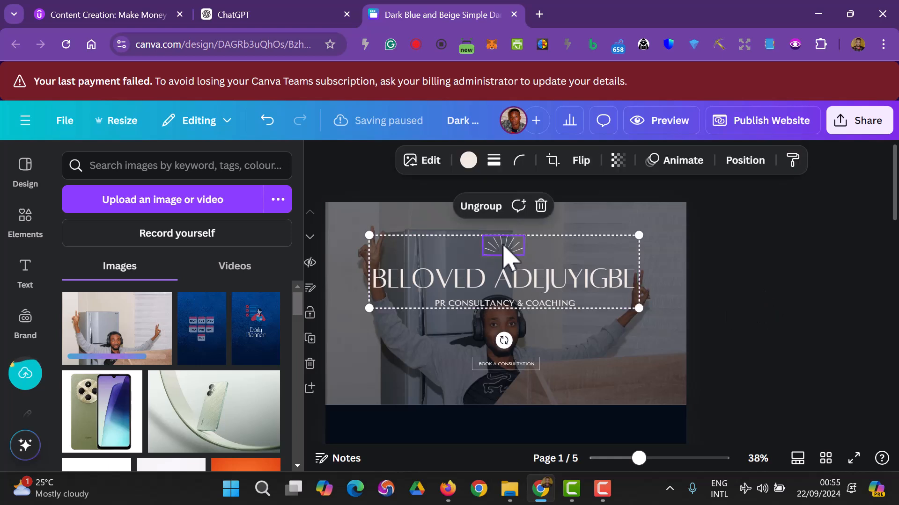
double_click(502, 247)
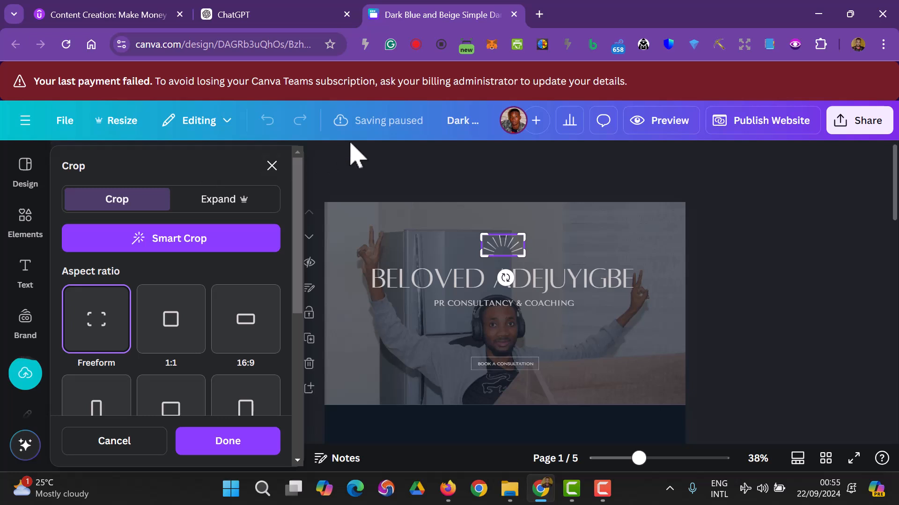
drag(502, 245, 512, 242)
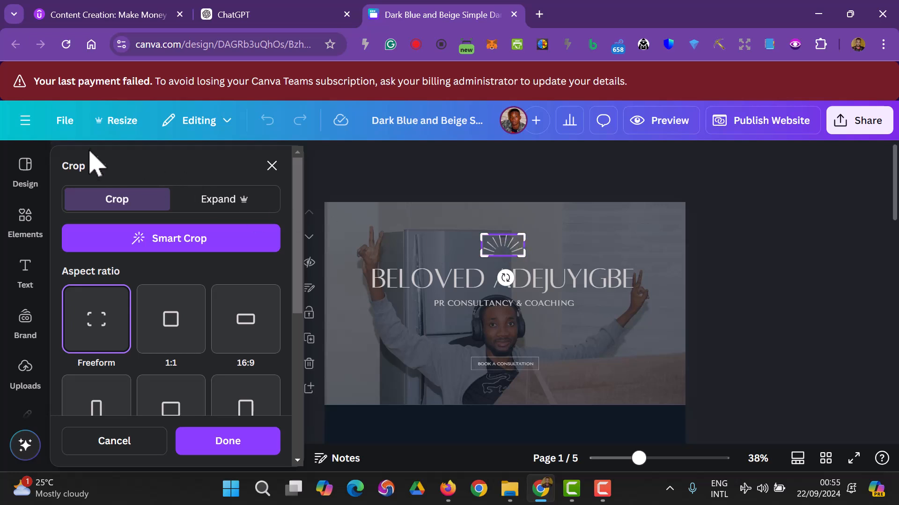
click(224, 123)
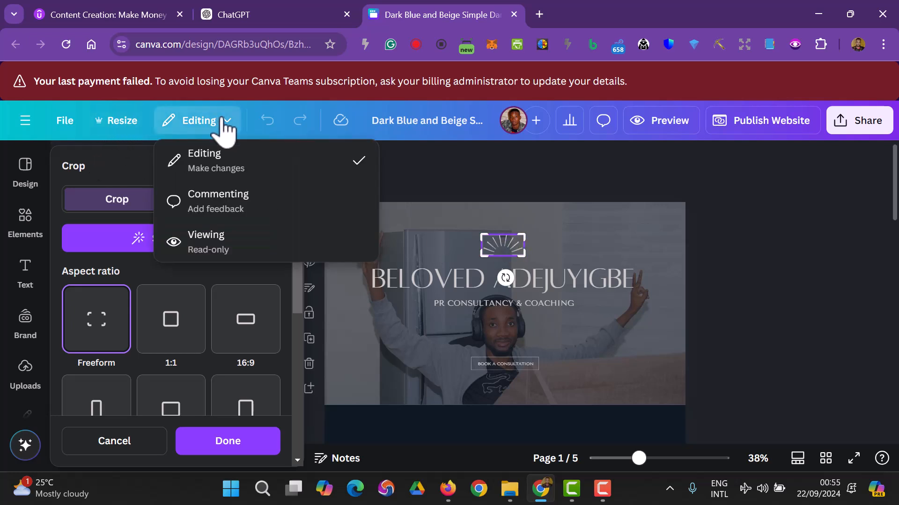
click(472, 193)
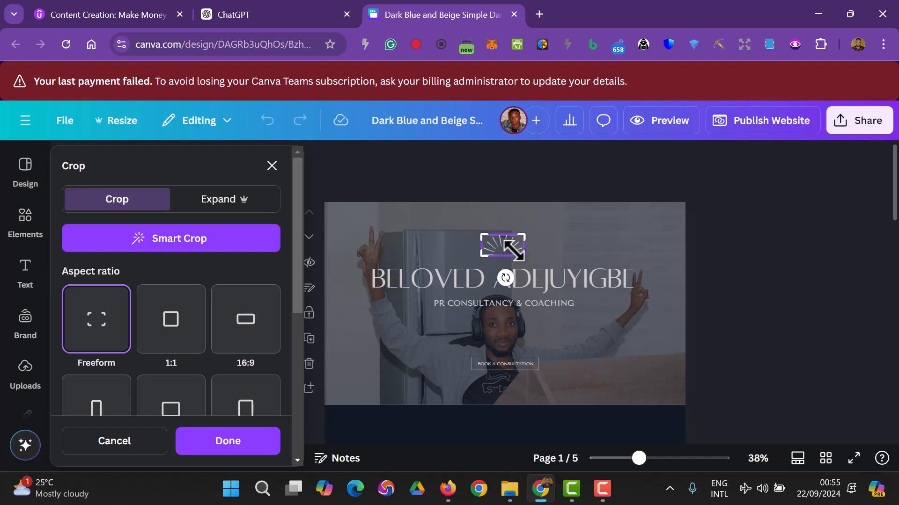
click(239, 451)
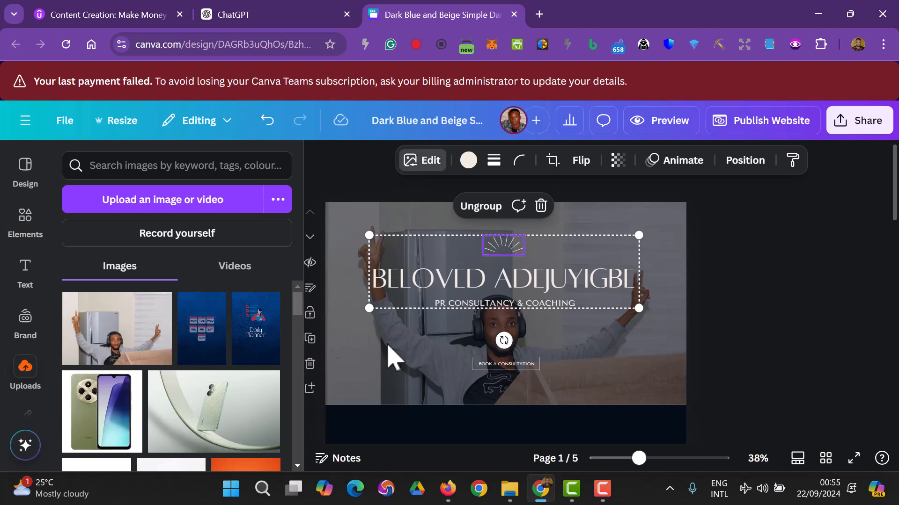
- Re-crop the hero background photo behind the title group
click(747, 328)
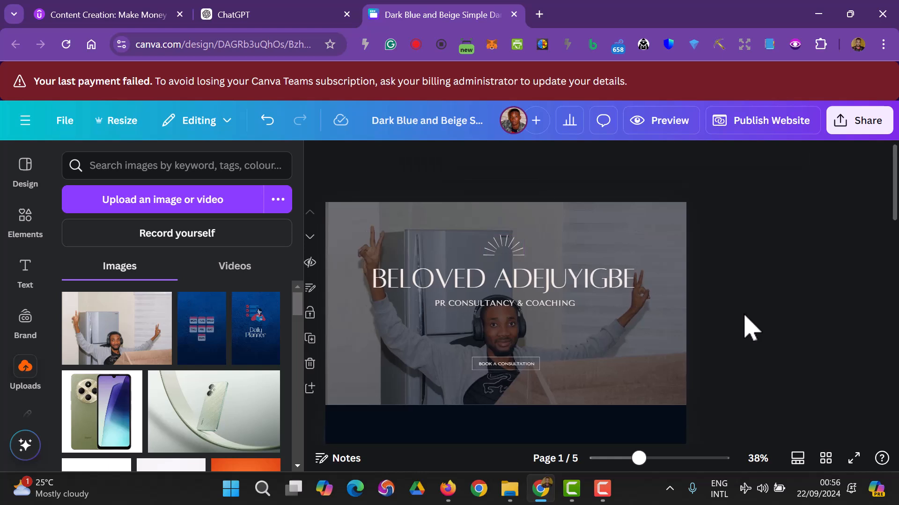
click(514, 254)
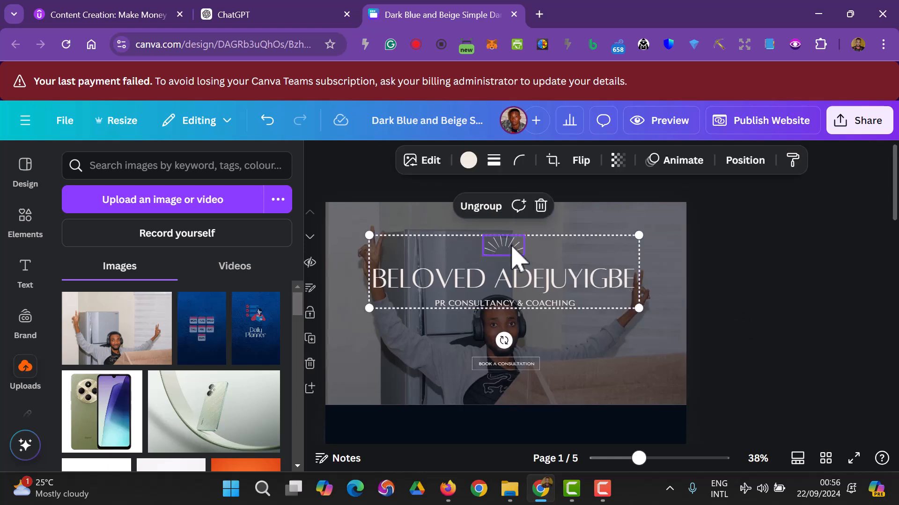
double_click(672, 345)
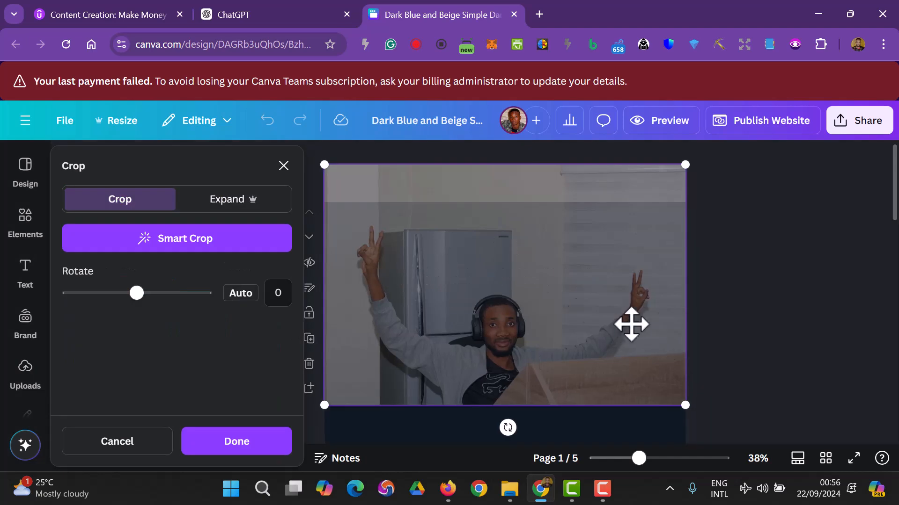
click(751, 313)
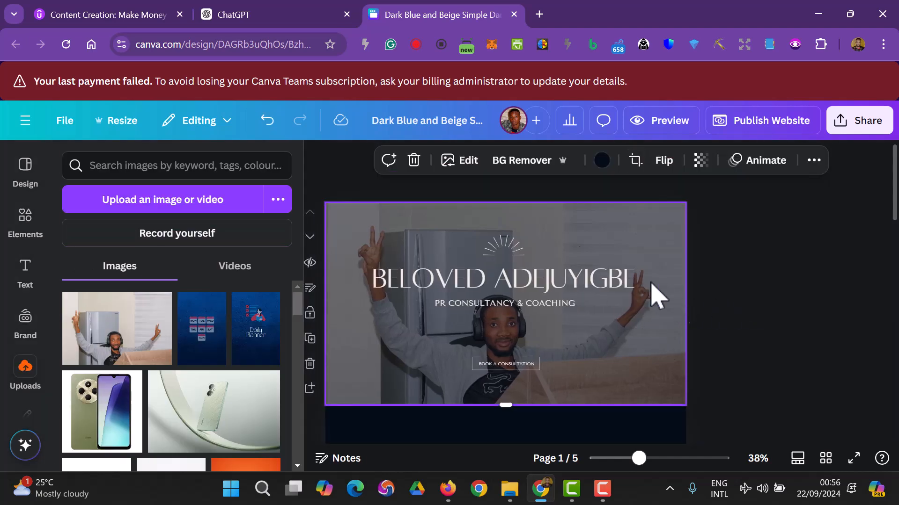
- Apply the black-and-white Noir filter to the hero background photo
click(473, 169)
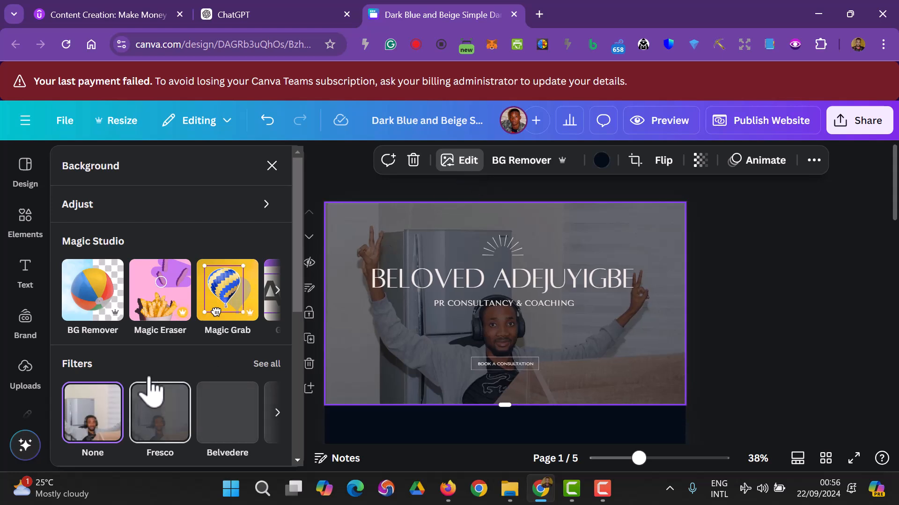
click(265, 366)
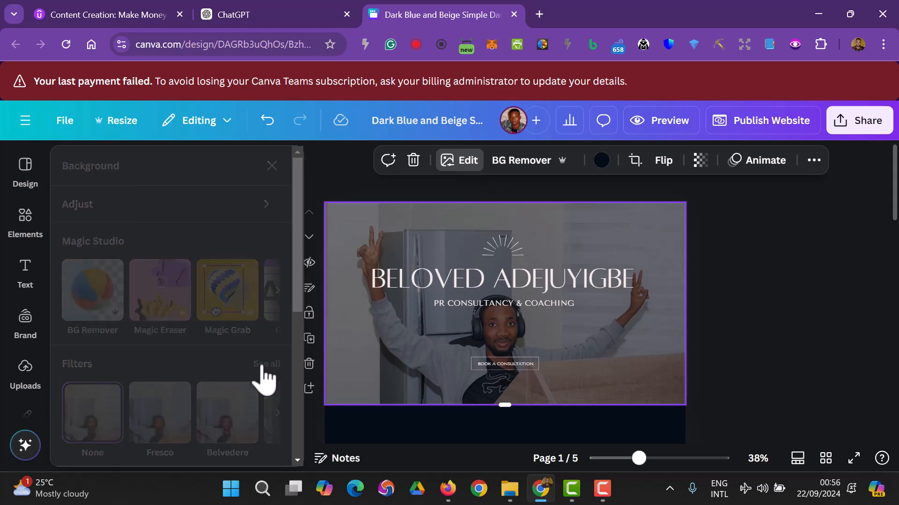
scroll(201, 311, down, 5)
scroll(198, 318, down, 3)
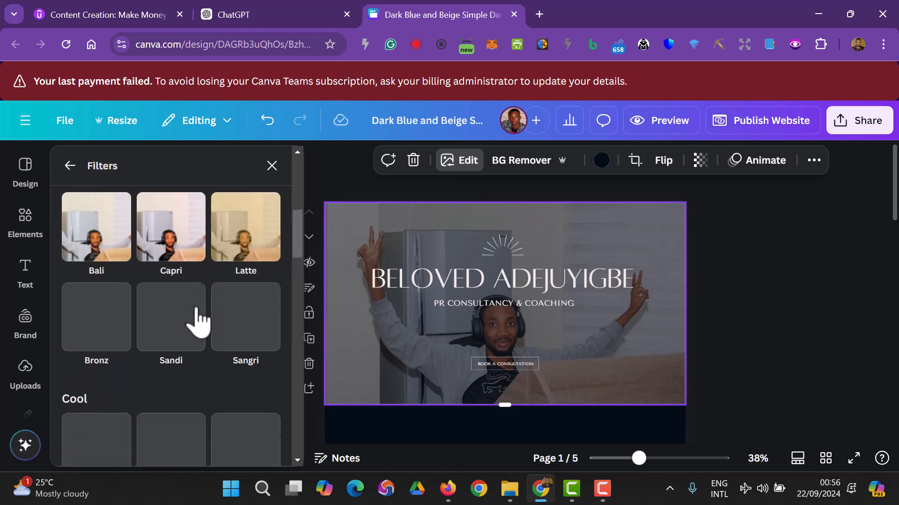
scroll(161, 345, down, 5)
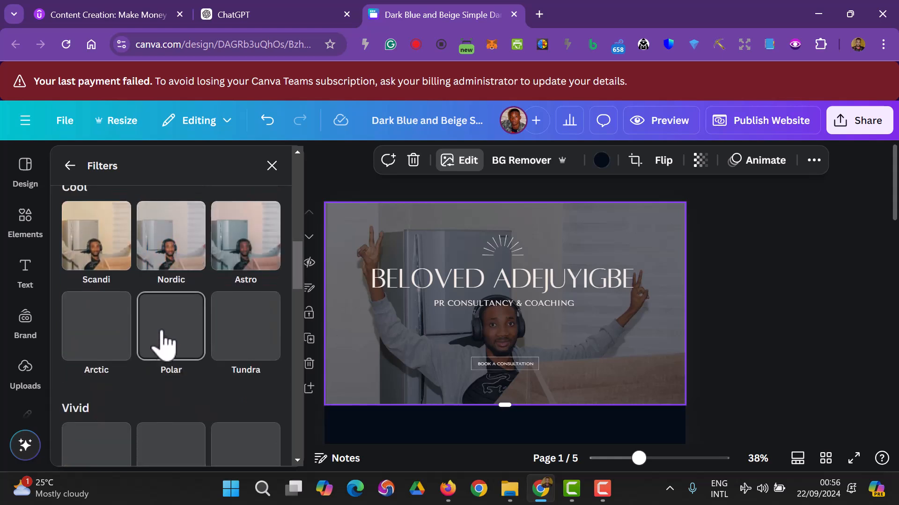
scroll(212, 327, down, 8)
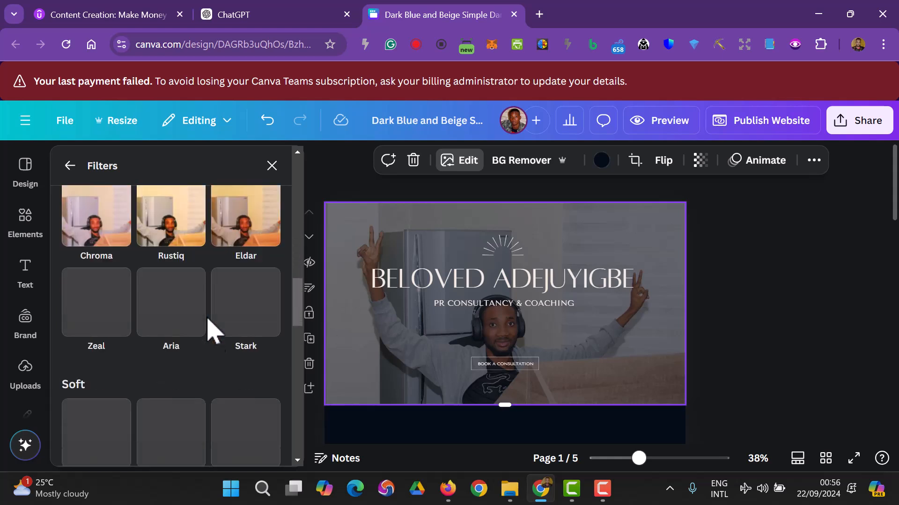
scroll(213, 330, down, 8)
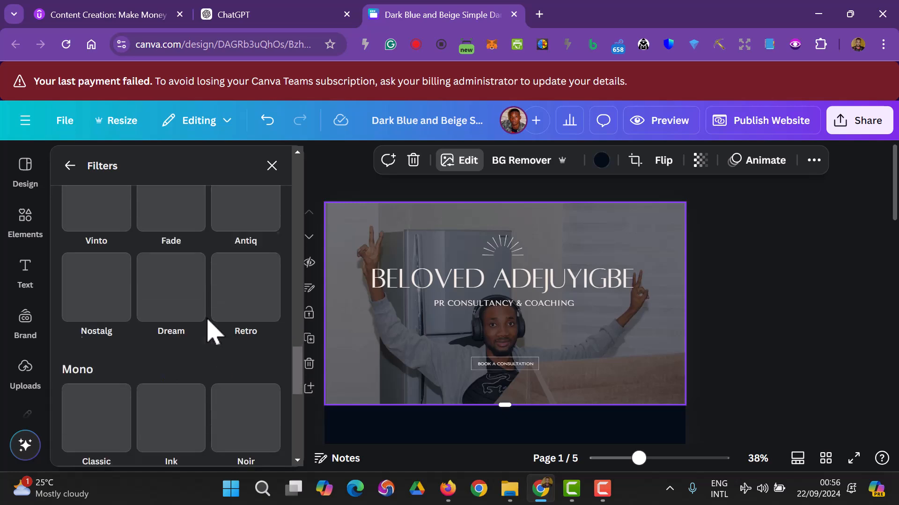
scroll(213, 330, down, 5)
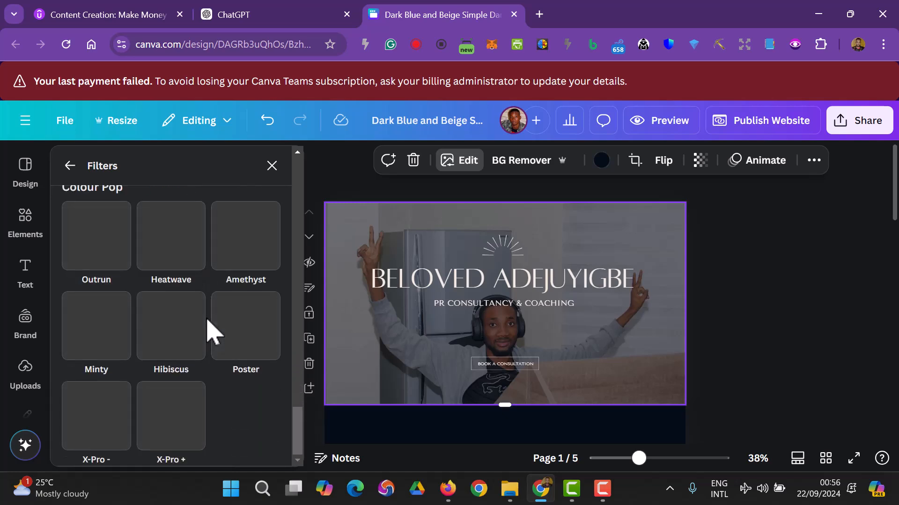
scroll(211, 330, up, 8)
scroll(213, 331, down, 4)
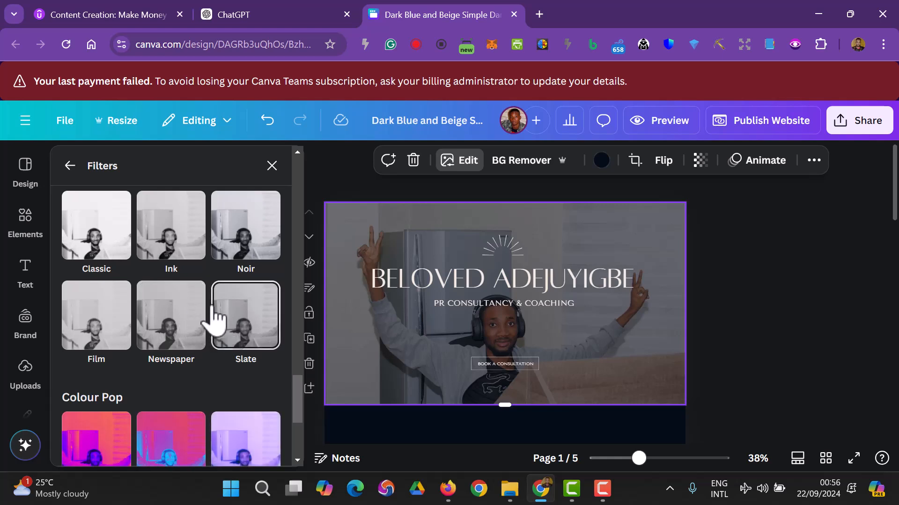
click(244, 264)
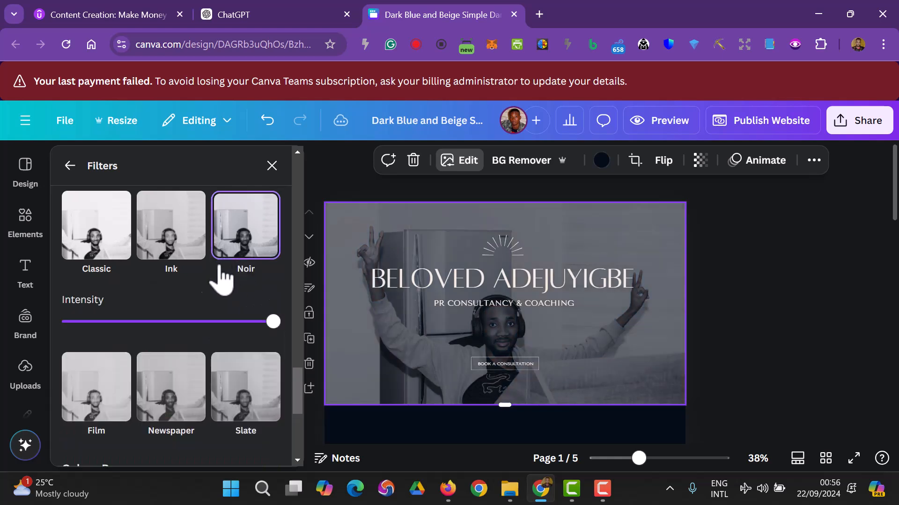
- Try the Classic filter, return to Noir, then remove the filter to restore original colours
click(101, 248)
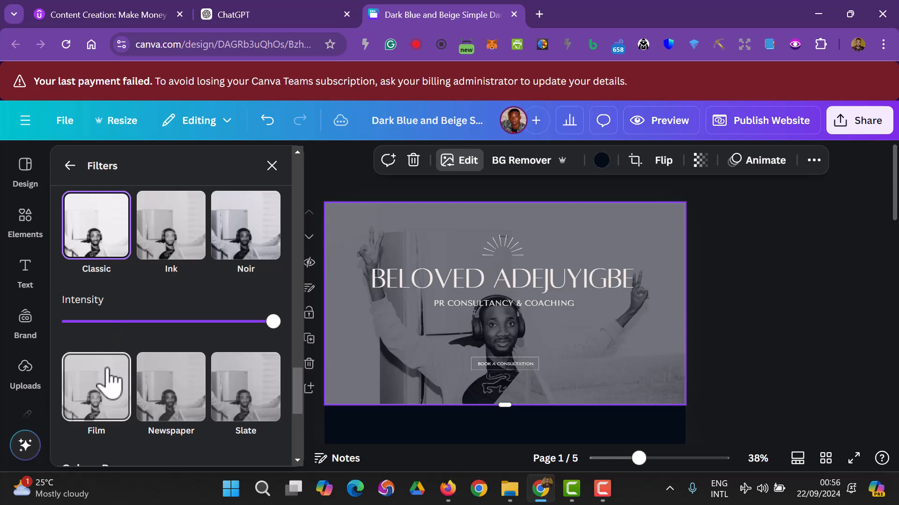
scroll(145, 301, up, 5)
click(232, 447)
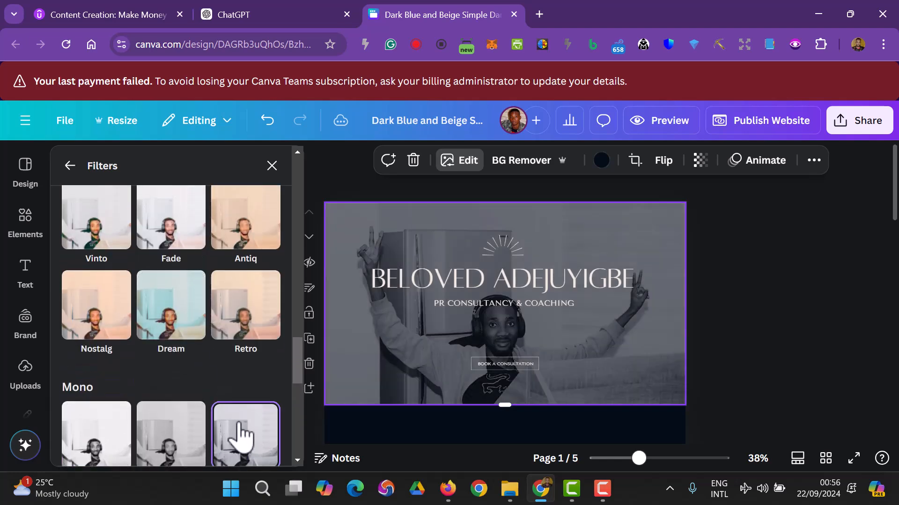
scroll(241, 389, down, 3)
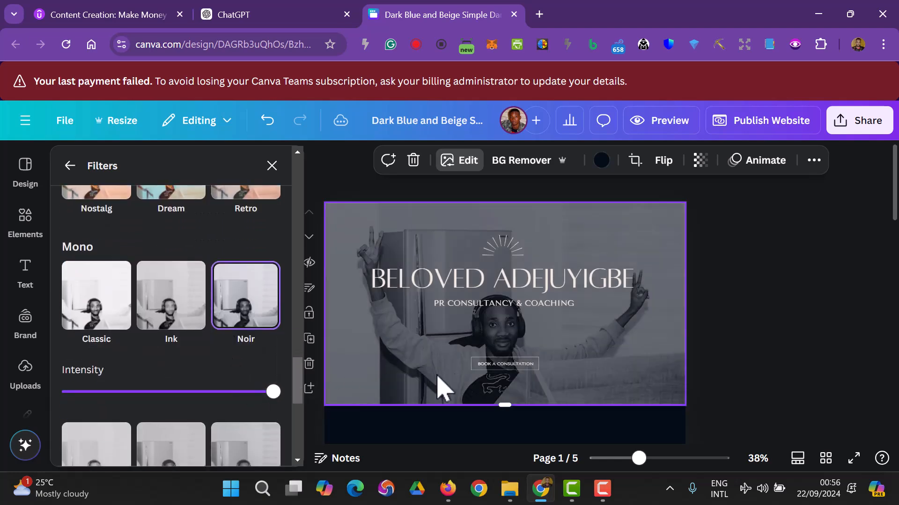
scroll(576, 345, down, 5)
scroll(539, 367, up, 5)
scroll(150, 307, up, 10)
scroll(151, 307, up, 5)
click(110, 246)
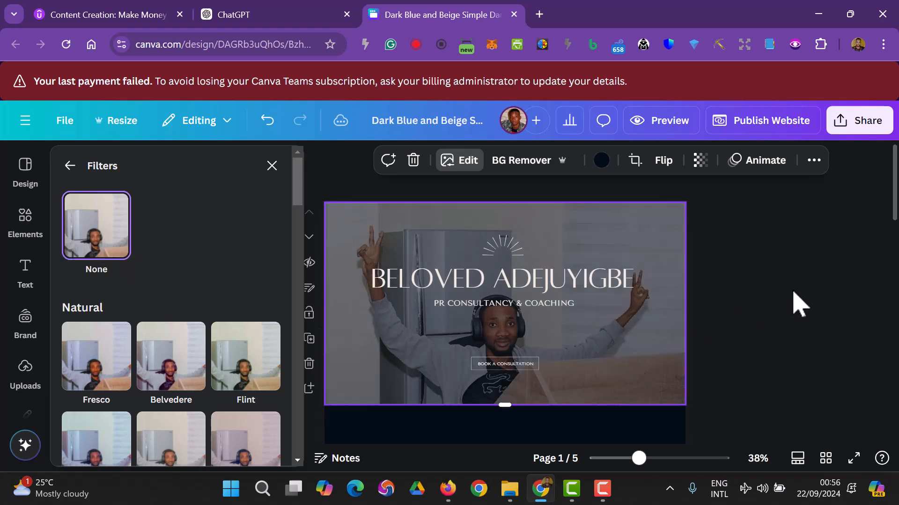
click(792, 292)
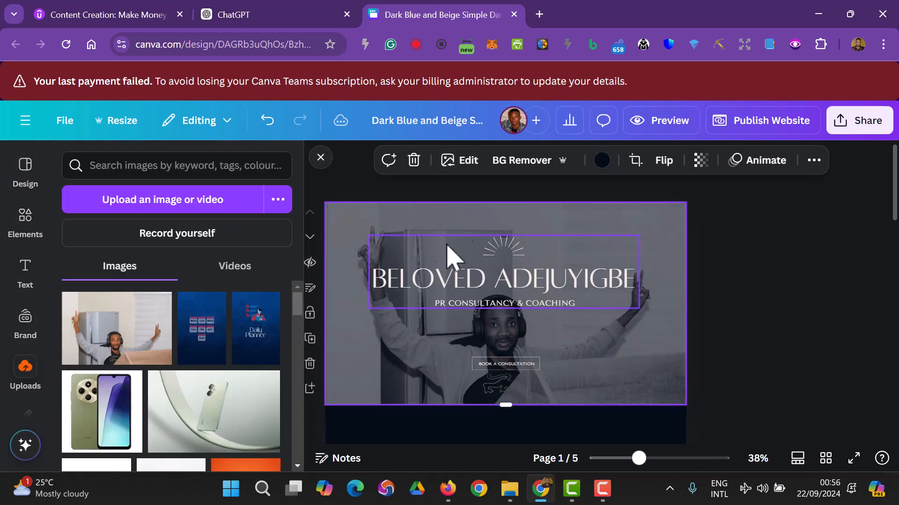
click(456, 160)
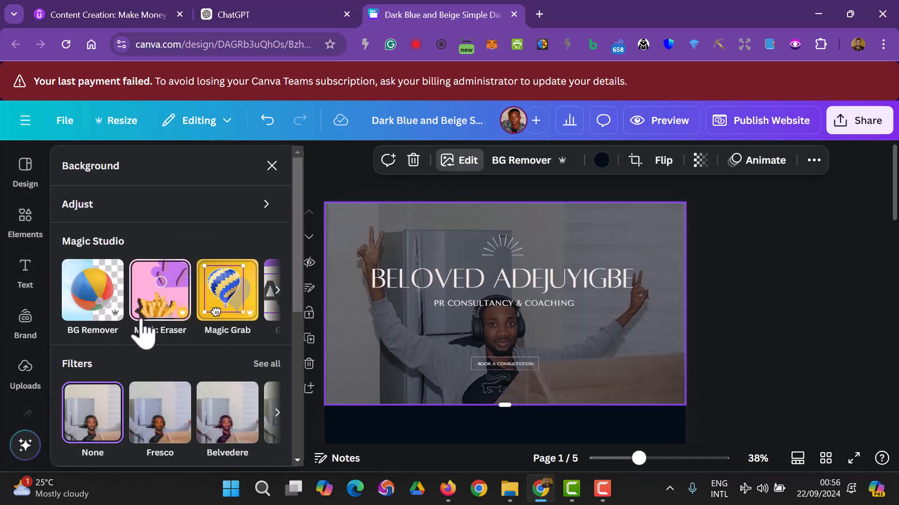
click(772, 296)
- Start editing the PR CONSULTANCY & COACHING subtitle and check ChatGPT's suggested homepage headline
scroll(778, 310, down, 3)
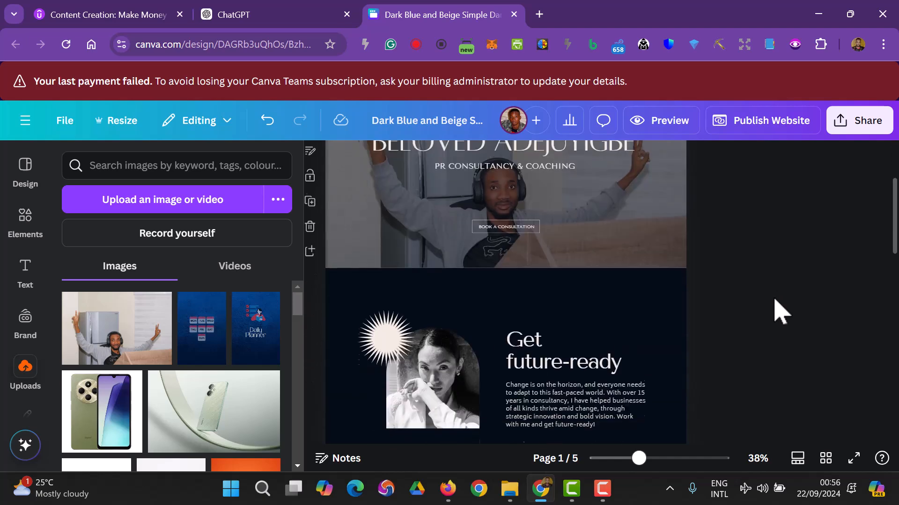
scroll(641, 309, up, 3)
double_click(507, 322)
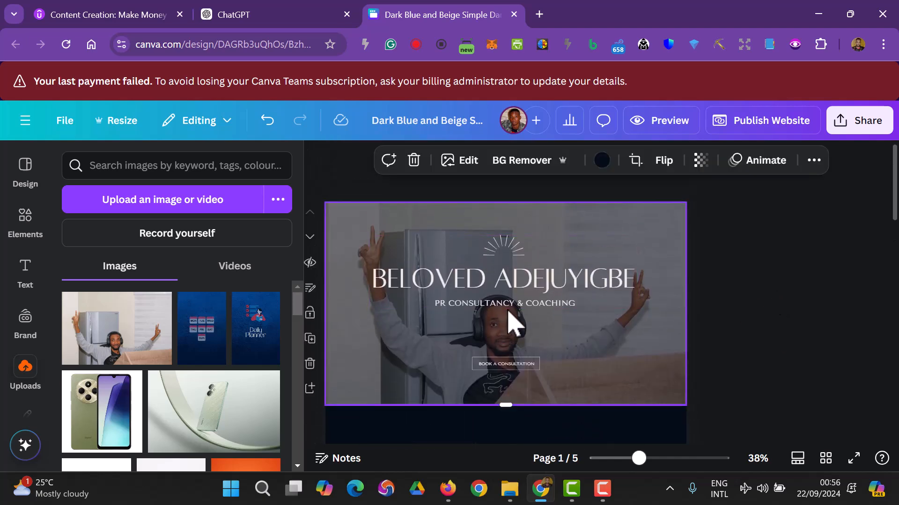
click(726, 333)
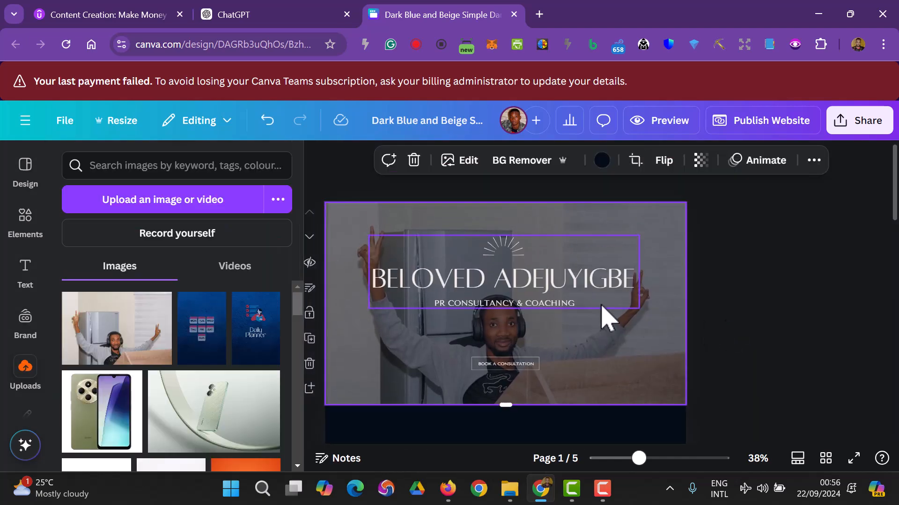
click(576, 304)
double_click(566, 304)
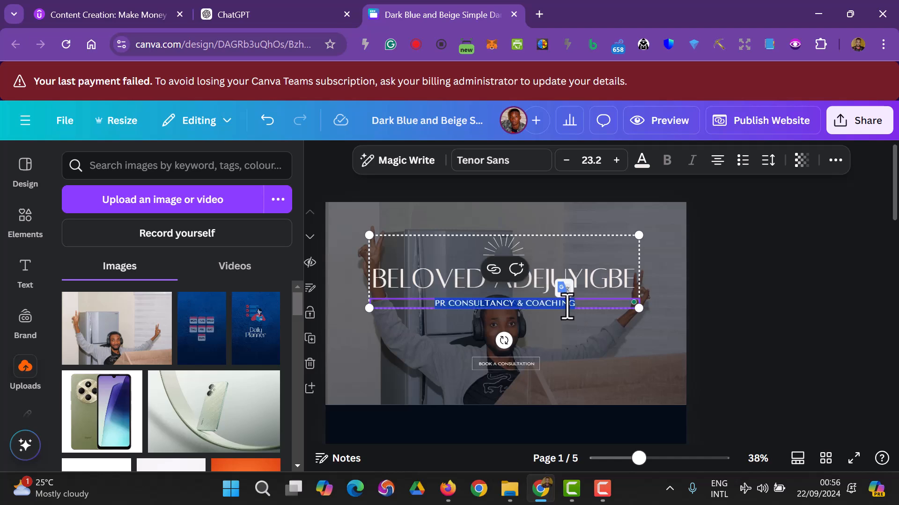
click(277, 19)
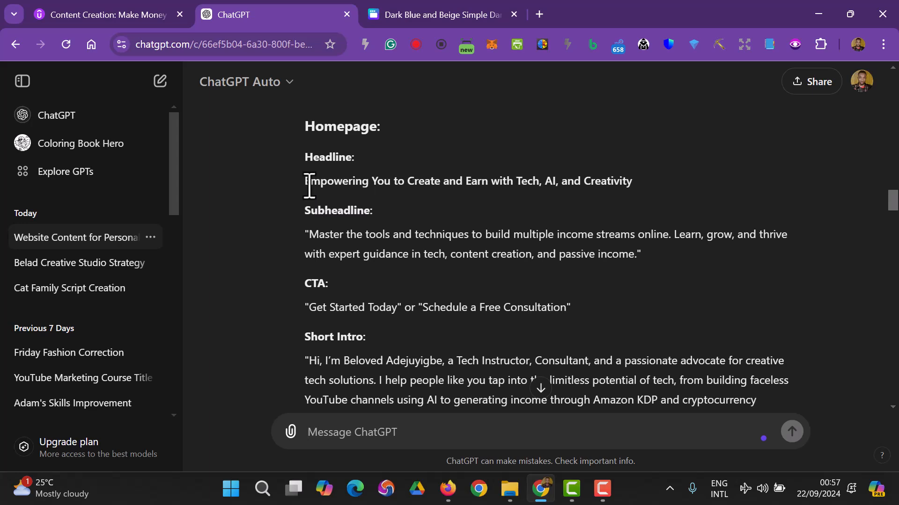
drag(305, 181, 352, 184)
click(497, 14)
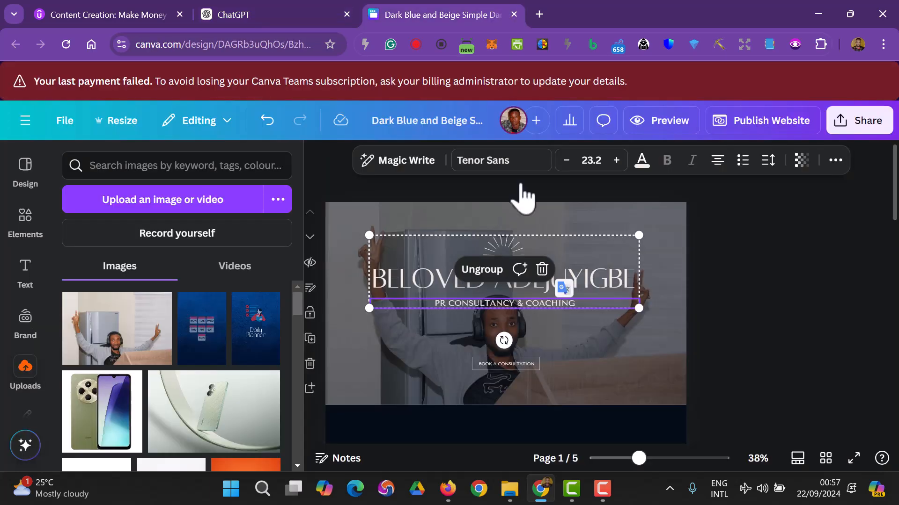
- Replace the subtitle wording with TECH INSTRUCTOR
click(544, 305)
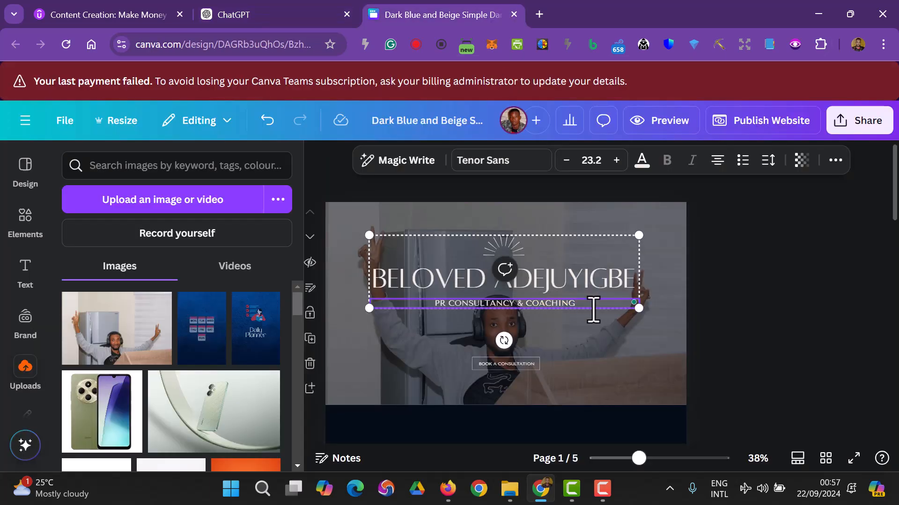
drag(586, 305, 443, 311)
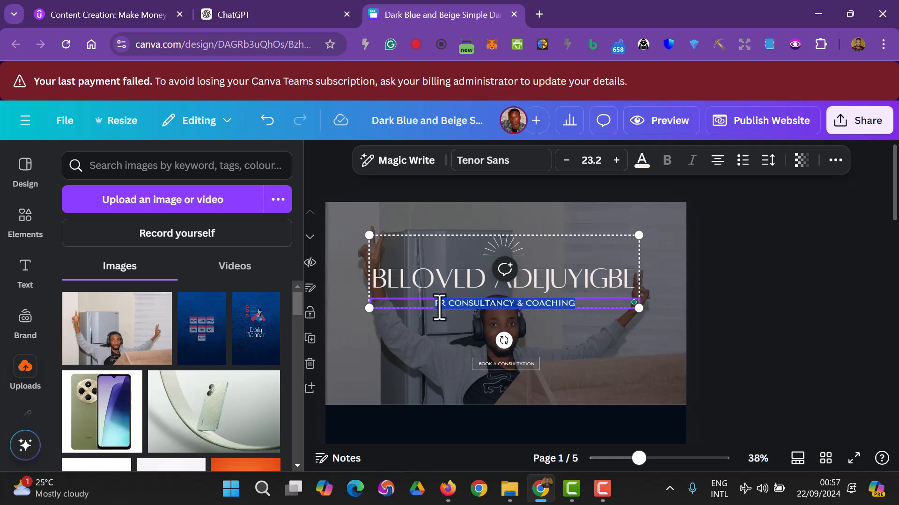
text(TE)
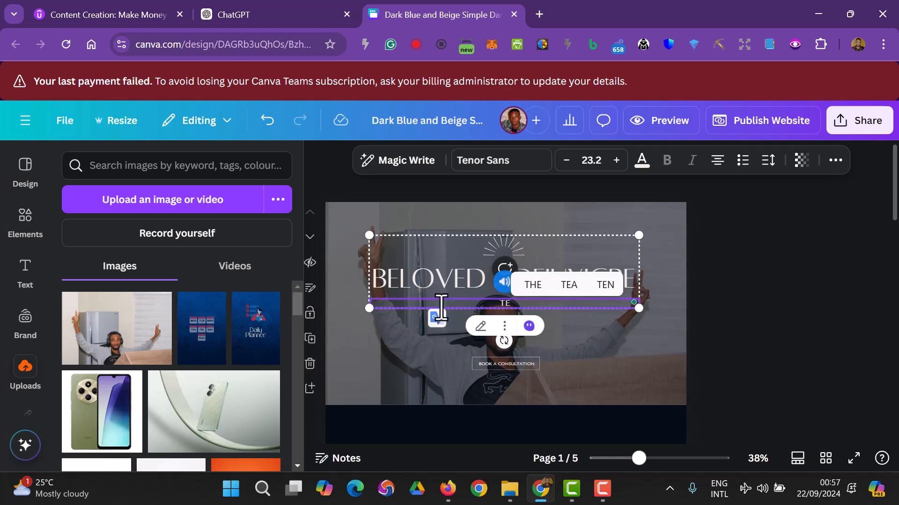
text(CH INST)
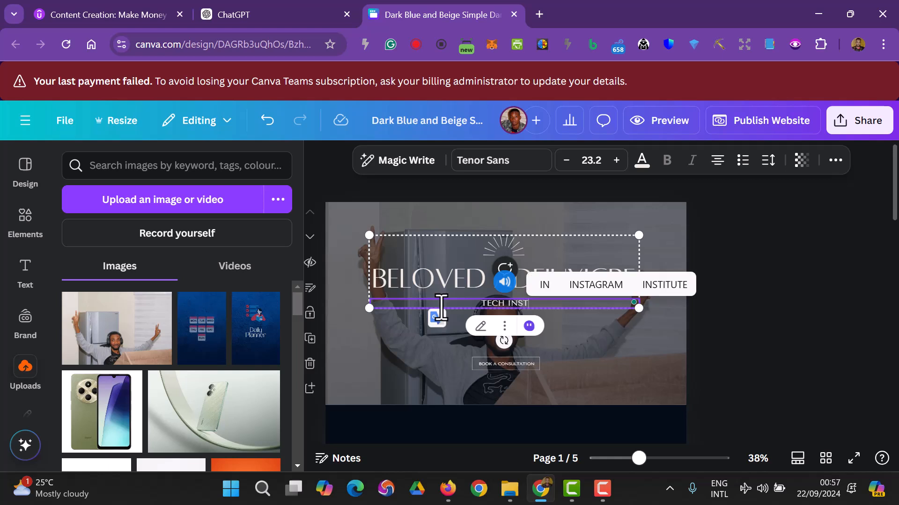
text(RUCTOR)
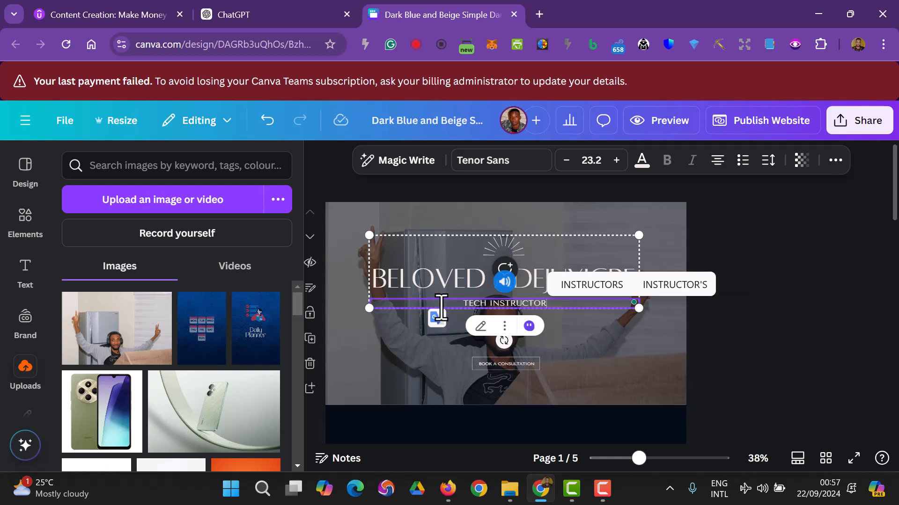
click(795, 361)
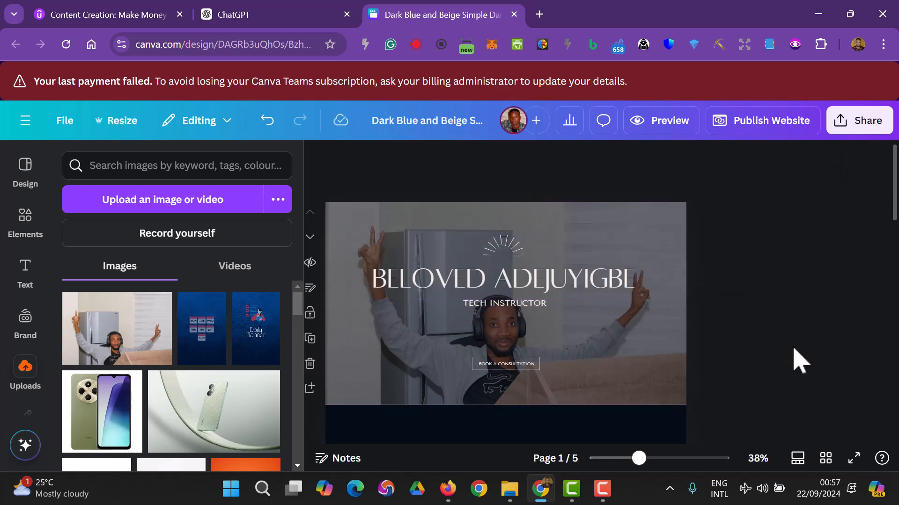
- Enlarge the BOOK A CONSULTATION button by dragging its corner handle
click(525, 378)
click(726, 378)
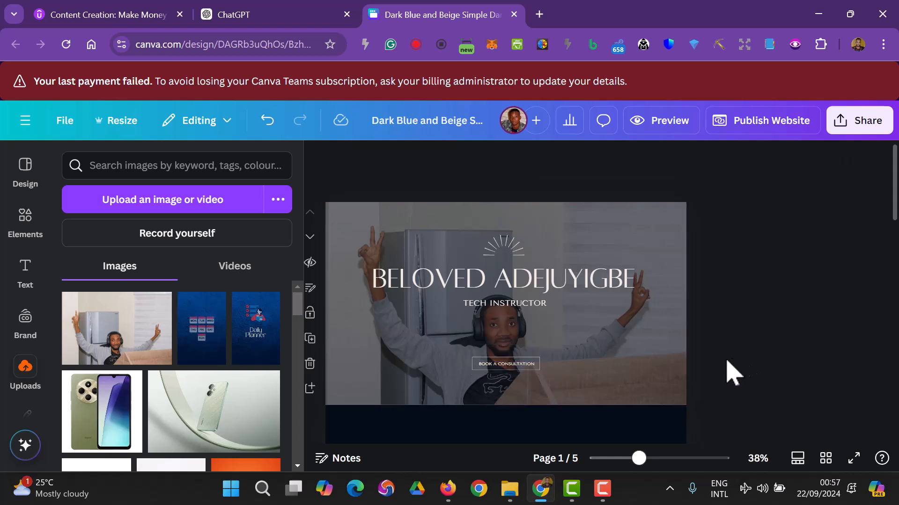
click(543, 369)
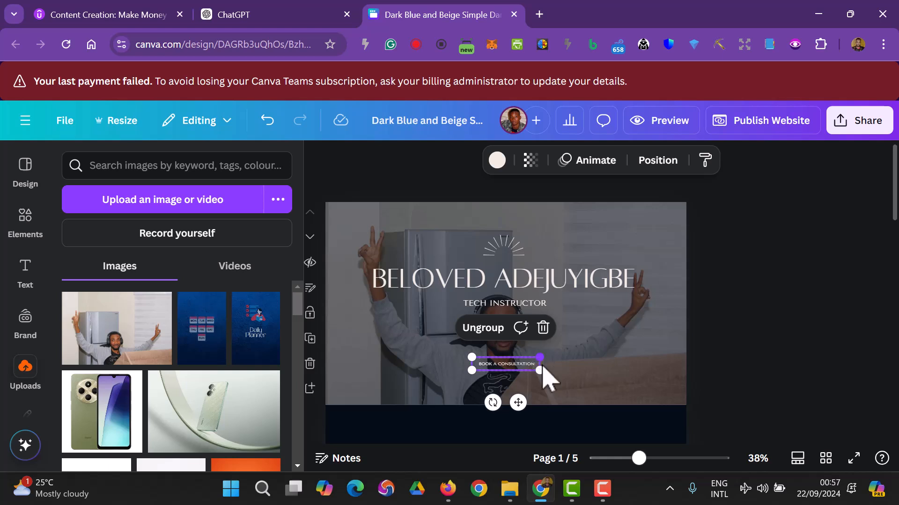
click(752, 387)
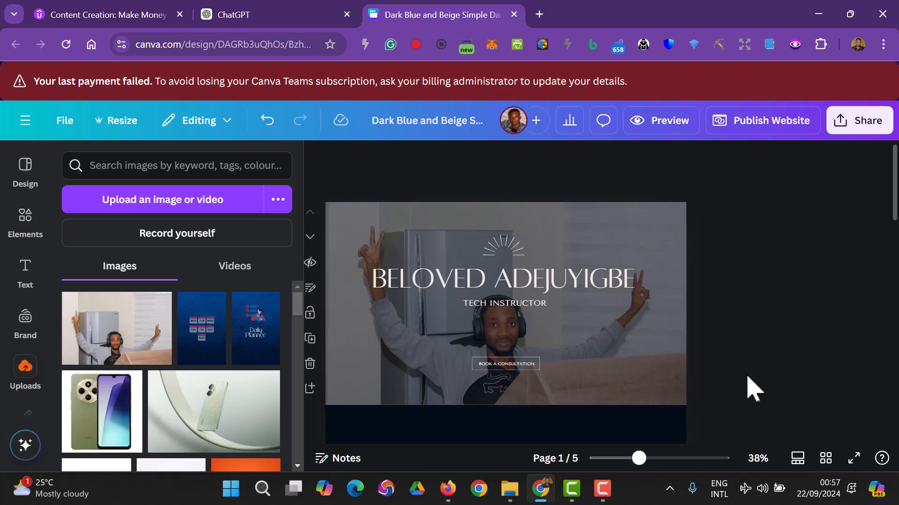
click(525, 369)
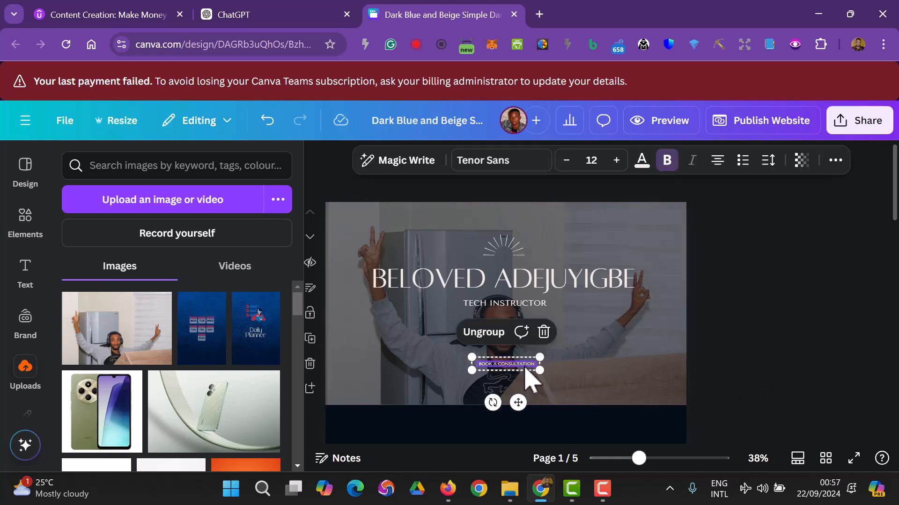
click(788, 389)
click(522, 368)
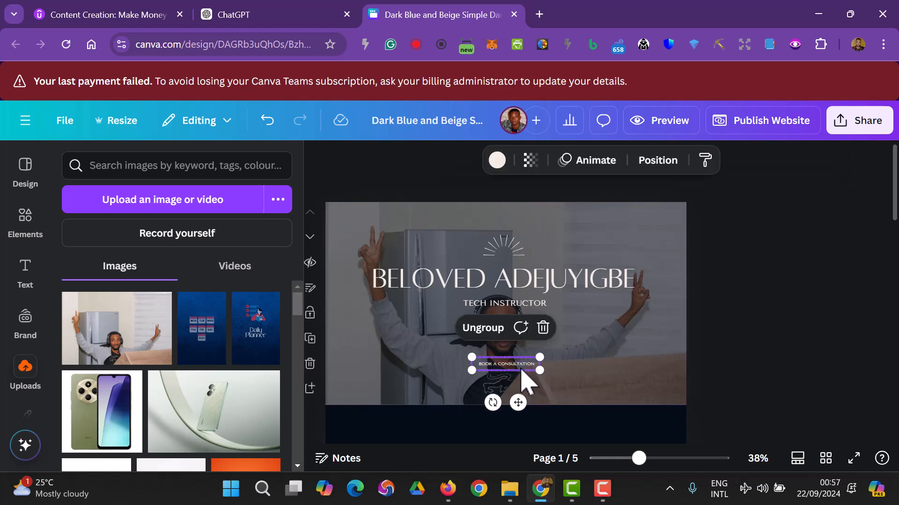
mouse_move(540, 370)
mouse_down()
mouse_move(576, 397)
mouse_move(531, 368)
mouse_up()
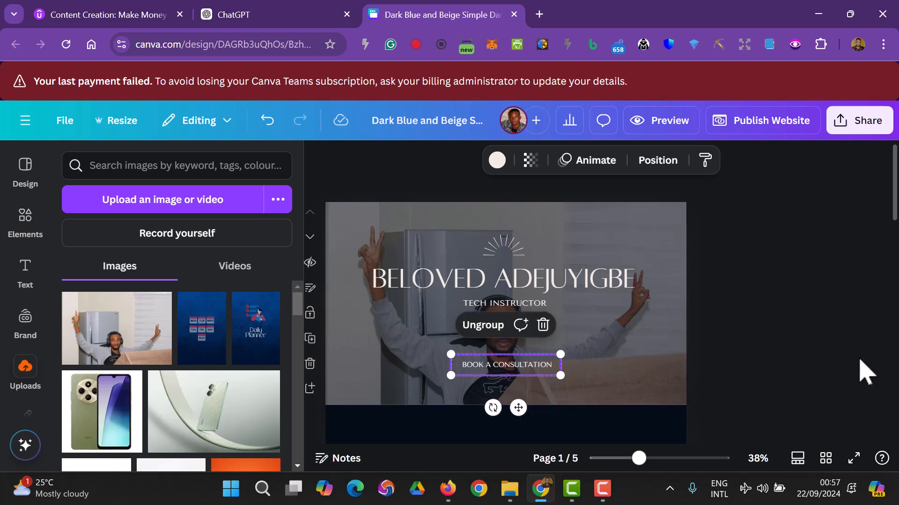
click(836, 360)
- Change the button's outline colour to red after briefly trying dark navy
scroll(834, 345, down, 5)
scroll(567, 345, up, 4)
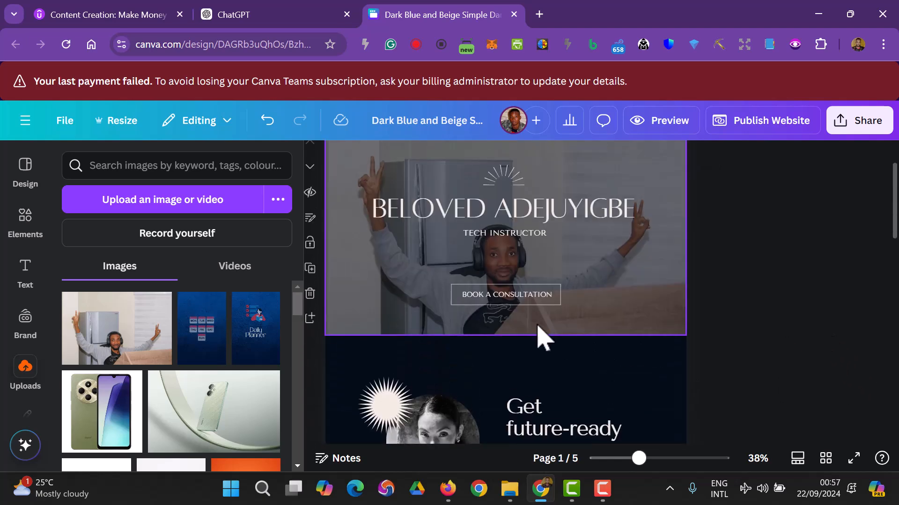
click(555, 294)
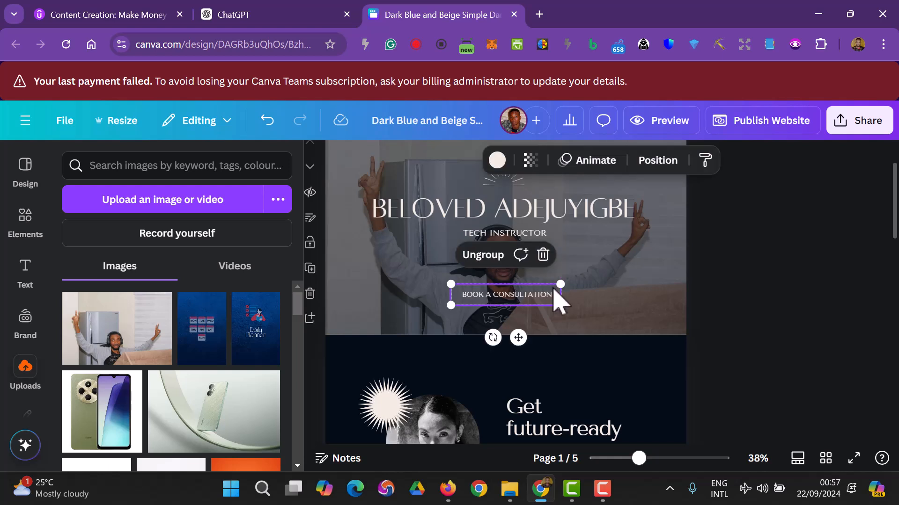
click(497, 160)
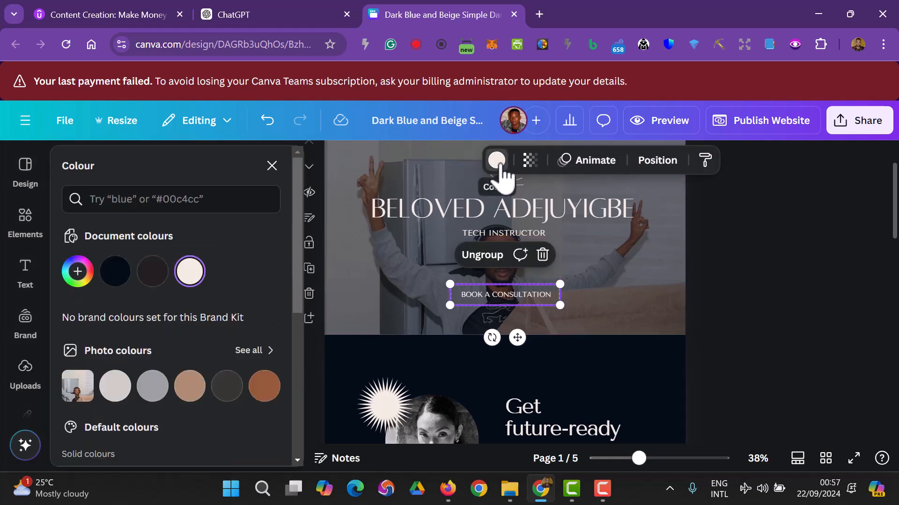
click(117, 275)
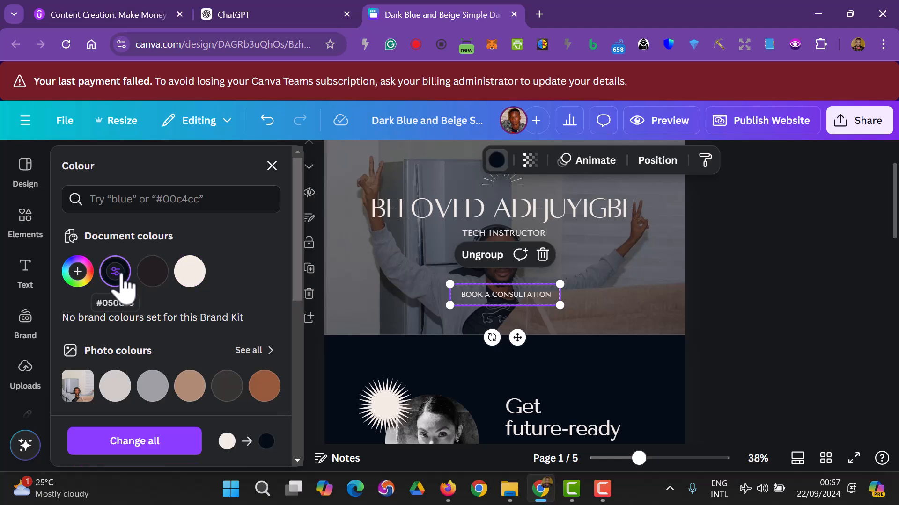
scroll(140, 400, down, 5)
click(78, 309)
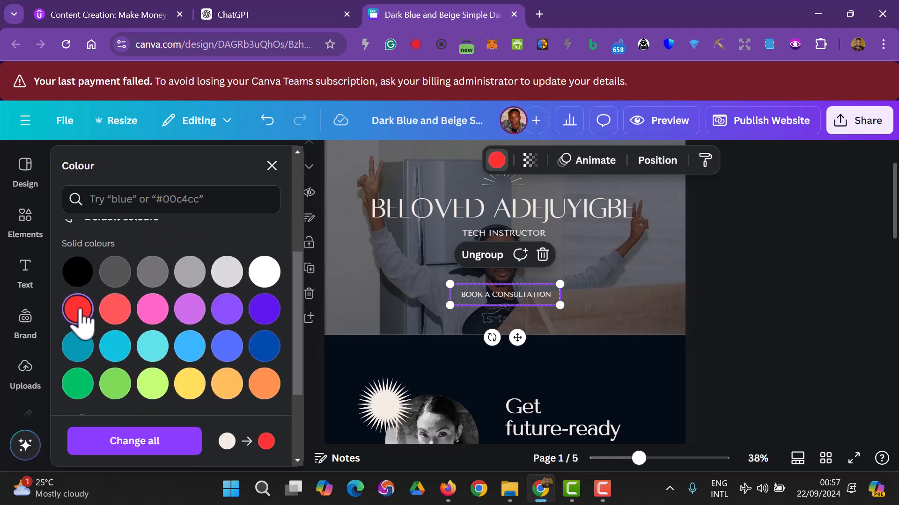
click(771, 319)
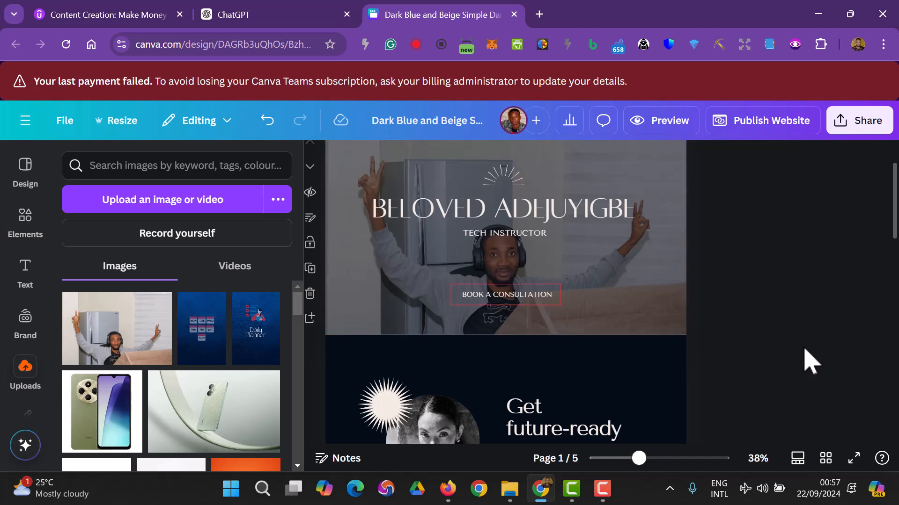
scroll(807, 356, up, 2)
mouse_move(638, 458)
mouse_down()
mouse_move(670, 459)
mouse_move(645, 458)
mouse_up()
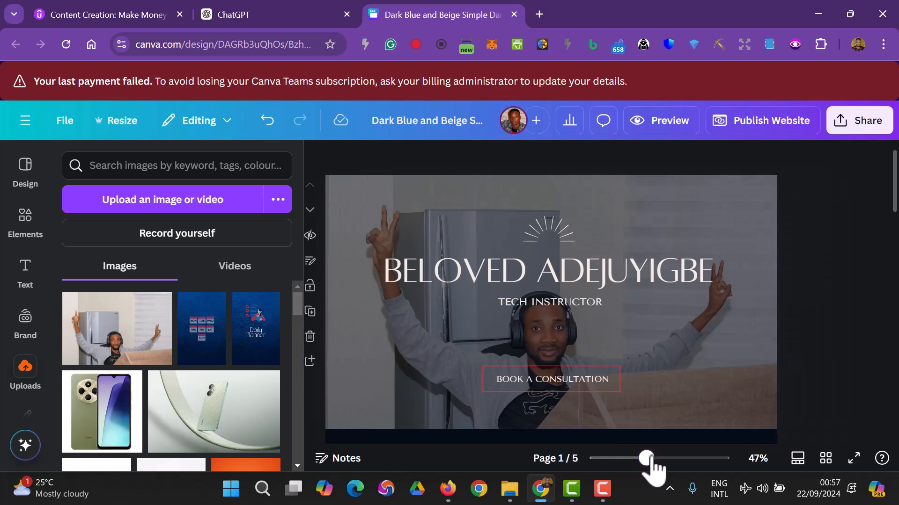
scroll(817, 295, down, 5)
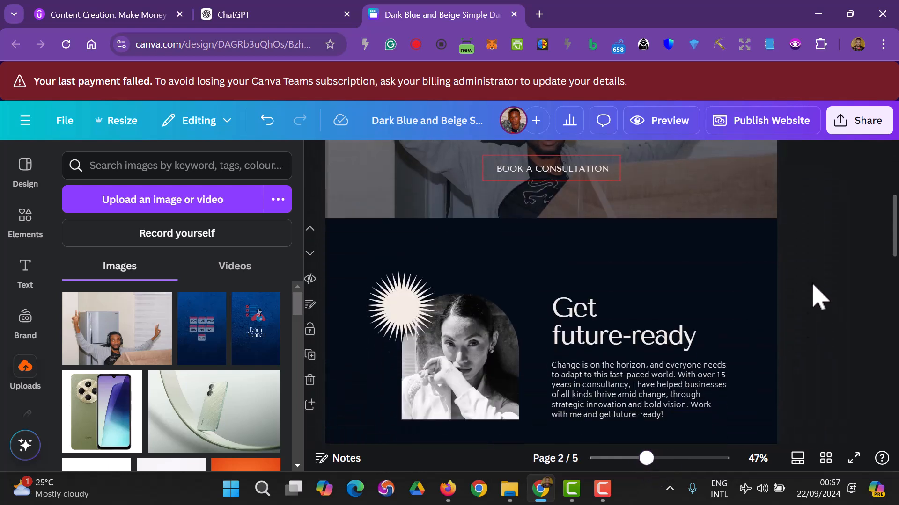
scroll(813, 286, down, 2)
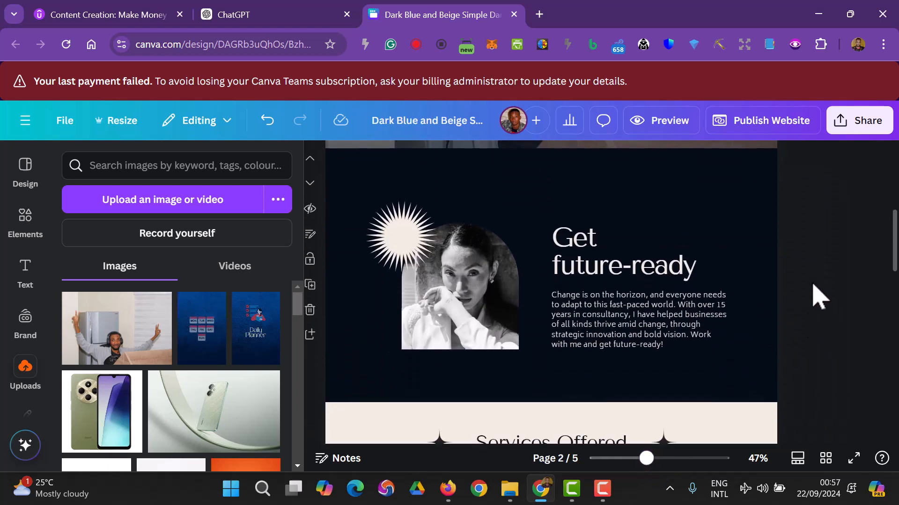
click(403, 268)
key(Delete)
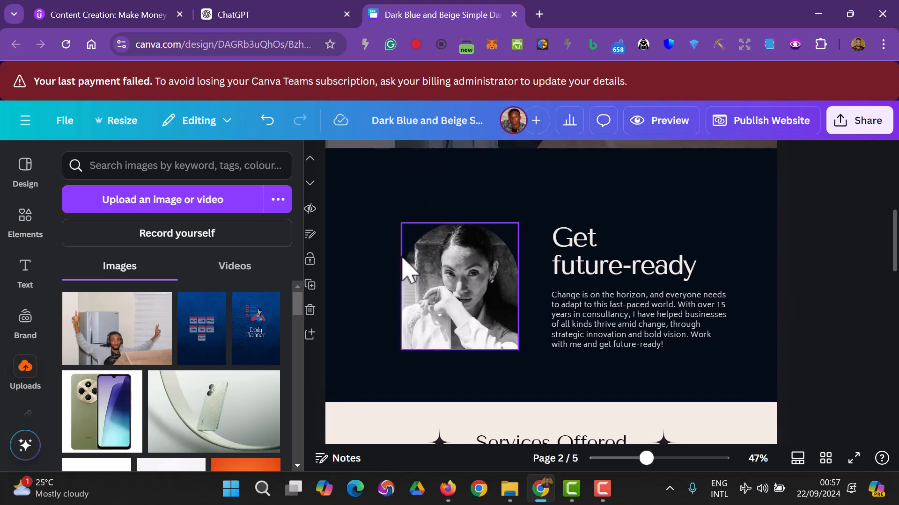
click(451, 296)
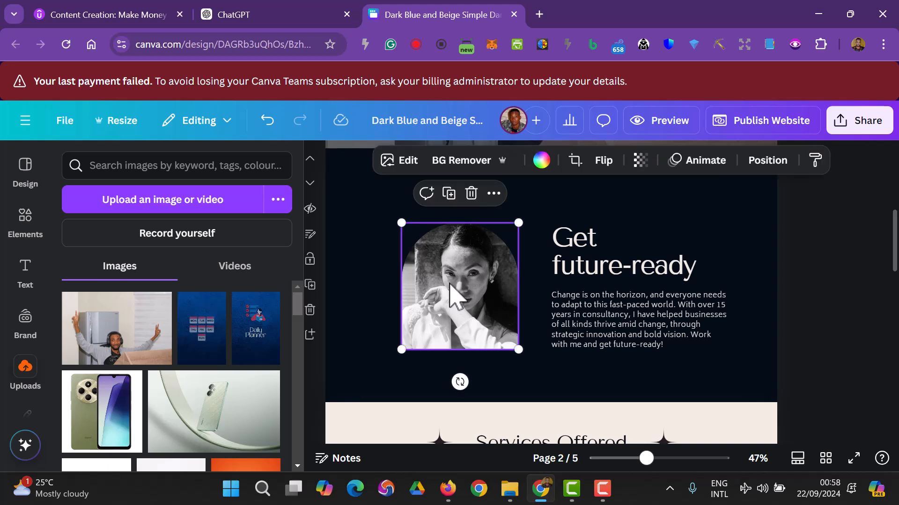
key(Delete)
key(Delete)
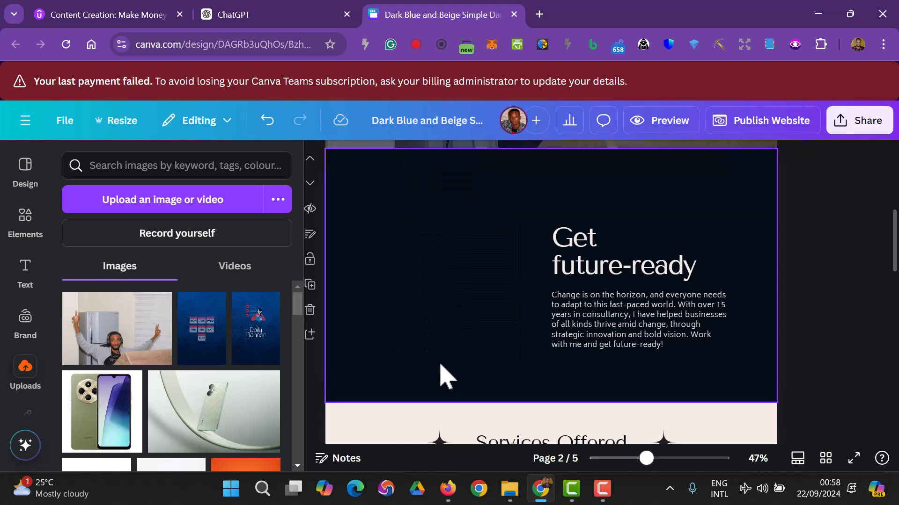
click(434, 300)
scroll(434, 304, up, 5)
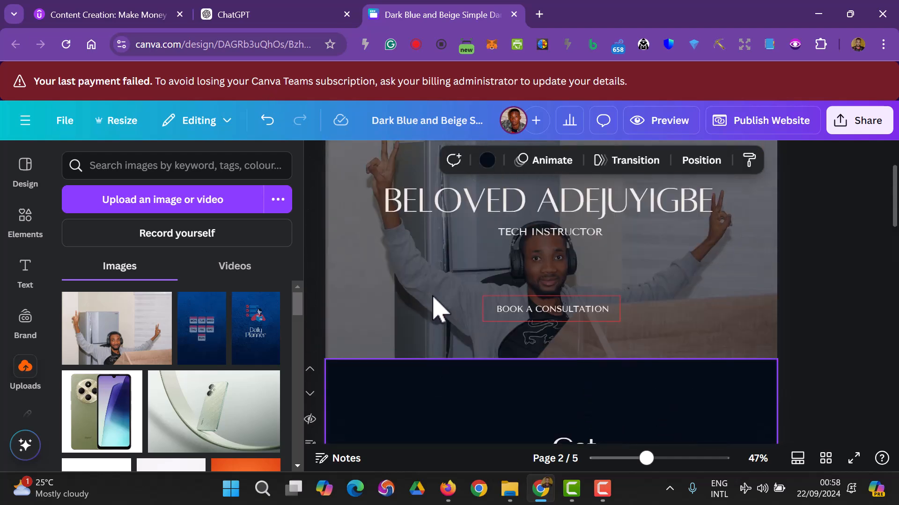
scroll(426, 369, down, 2)
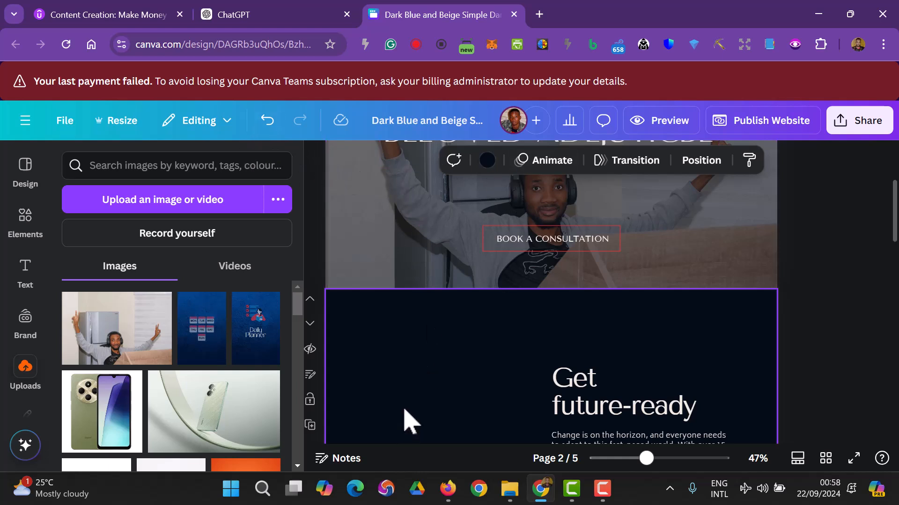
- Try a light beige background on the Get future-ready section, then revert to dark navy
click(25, 180)
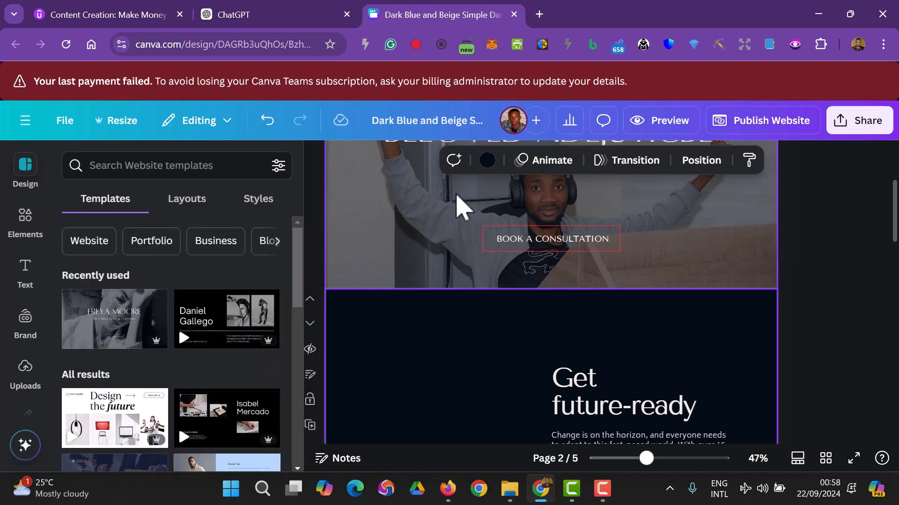
click(485, 161)
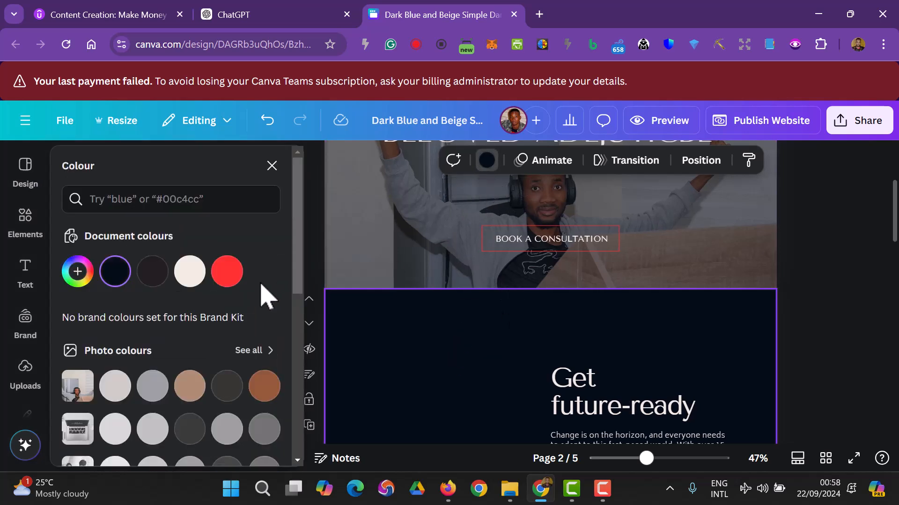
click(189, 281)
scroll(490, 295, down, 3)
scroll(489, 295, up, 8)
scroll(490, 292, down, 5)
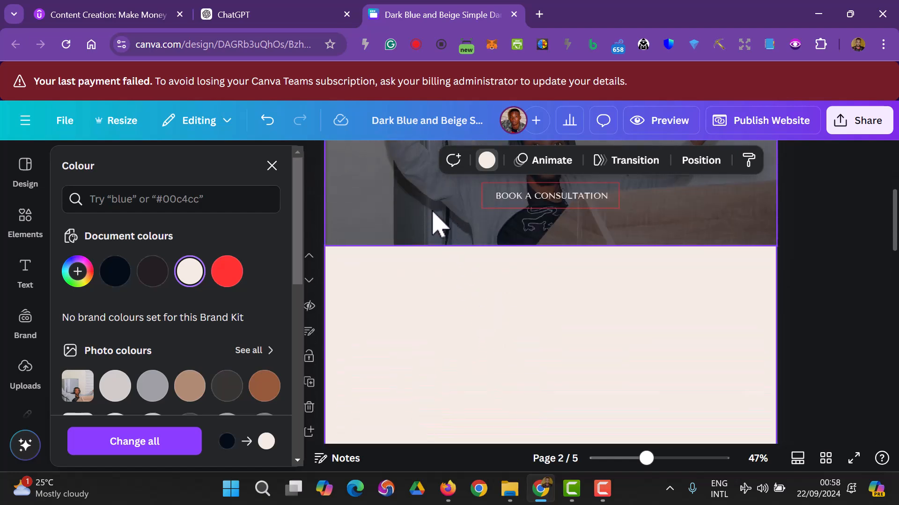
scroll(438, 299, down, 10)
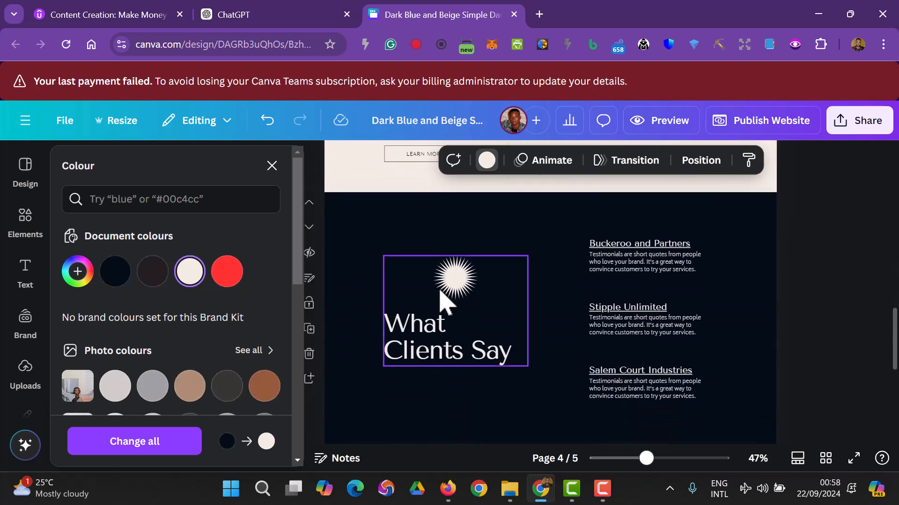
scroll(442, 302, up, 8)
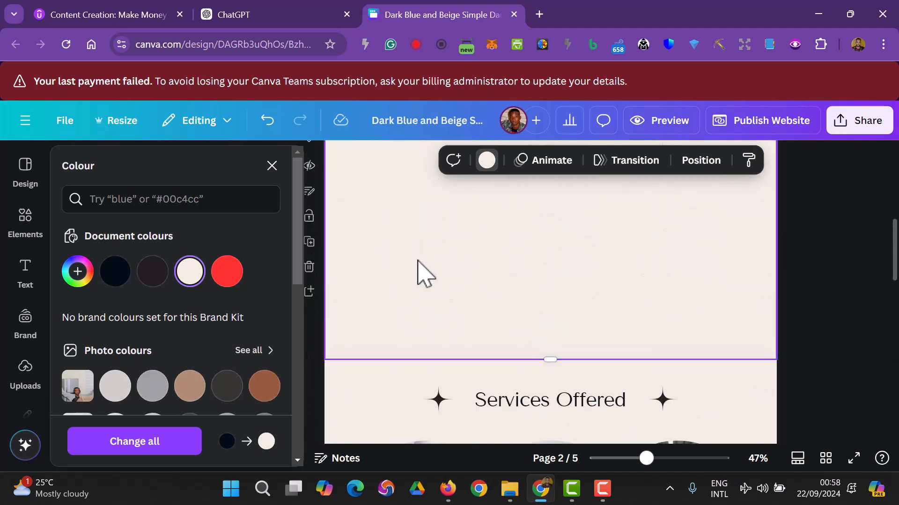
click(116, 272)
click(832, 285)
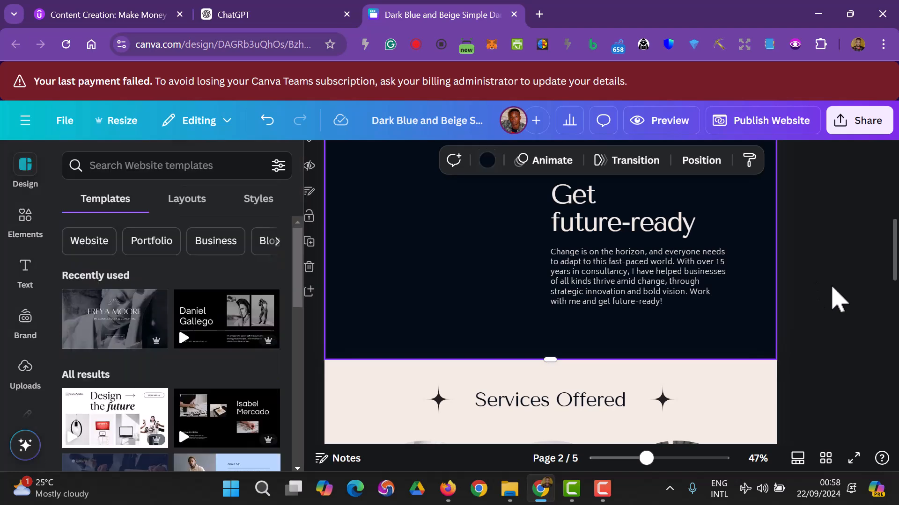
- Scroll the design and switch over to the ChatGPT conversation
scroll(832, 285, up, 5)
scroll(831, 284, down, 2)
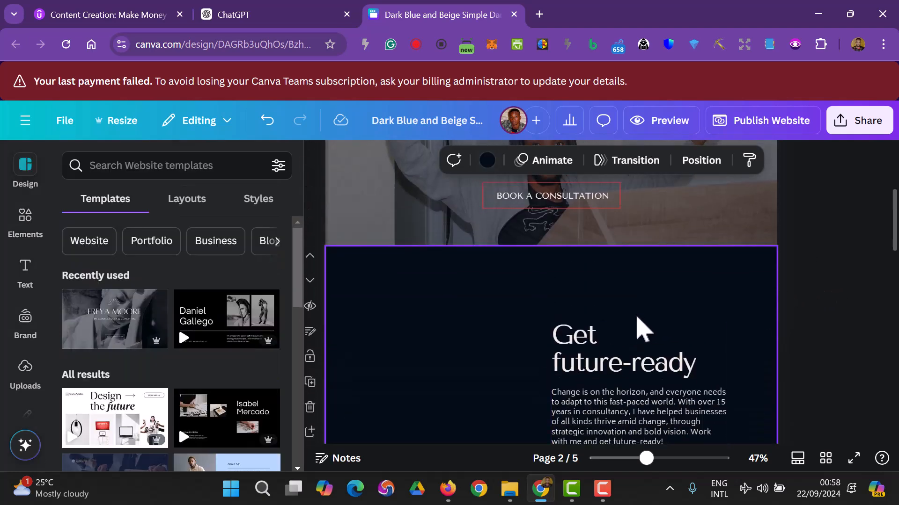
scroll(655, 328, down, 2)
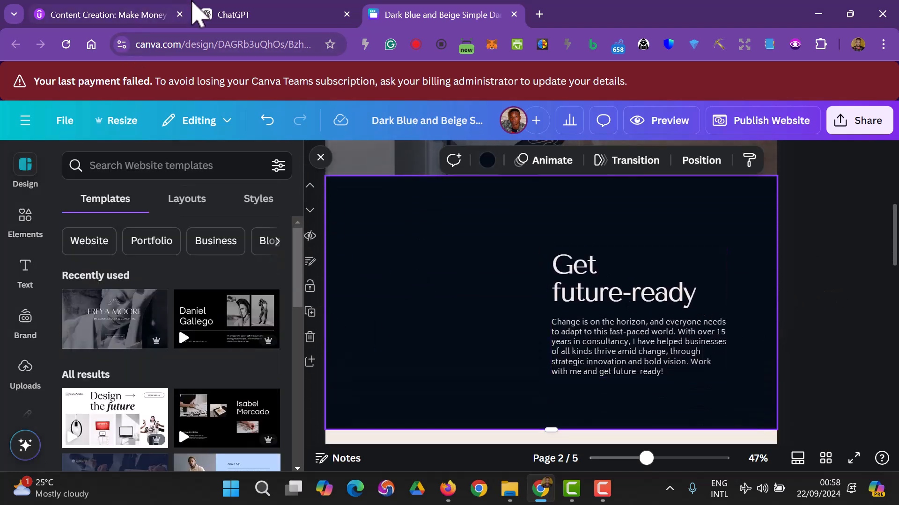
click(225, 14)
- Copy the headline 'Empowering You to Create and Earn with Tech, AI, and Creativity' from ChatGPT
click(359, 238)
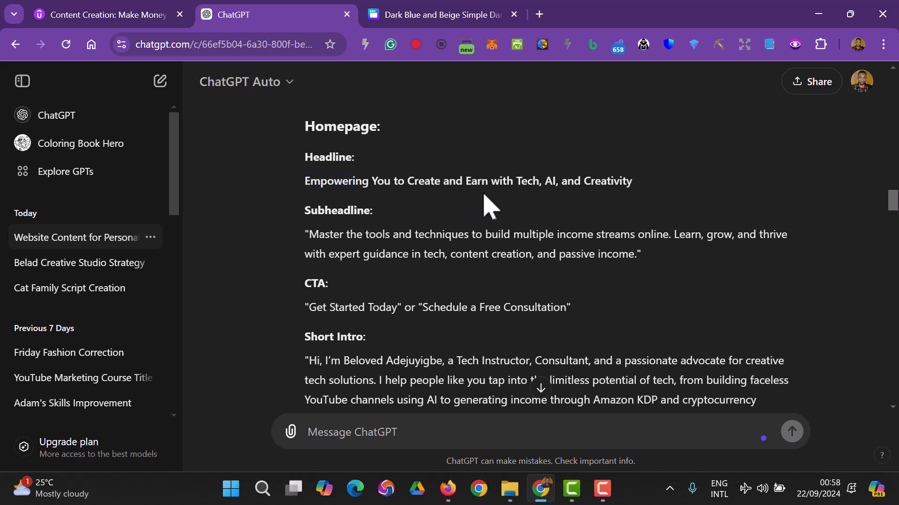
drag(327, 187, 635, 188)
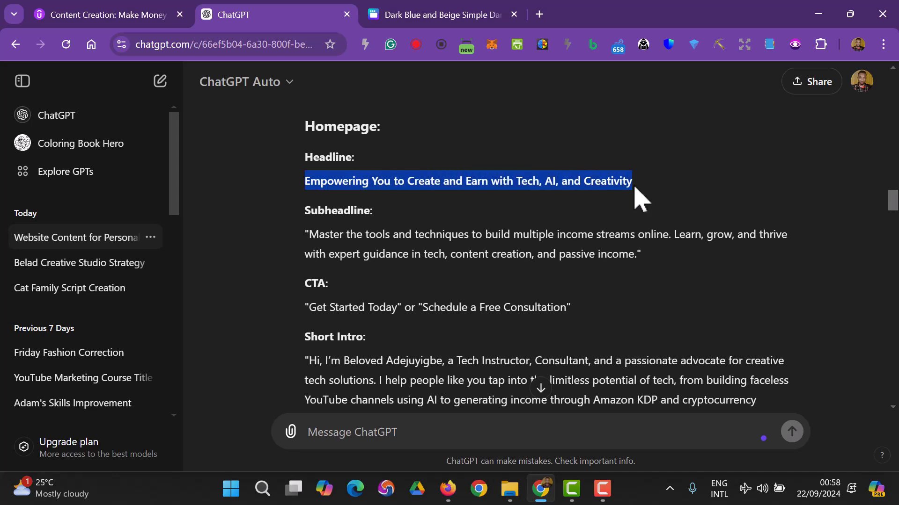
right_click(611, 177)
click(333, 195)
click(142, 13)
click(300, 16)
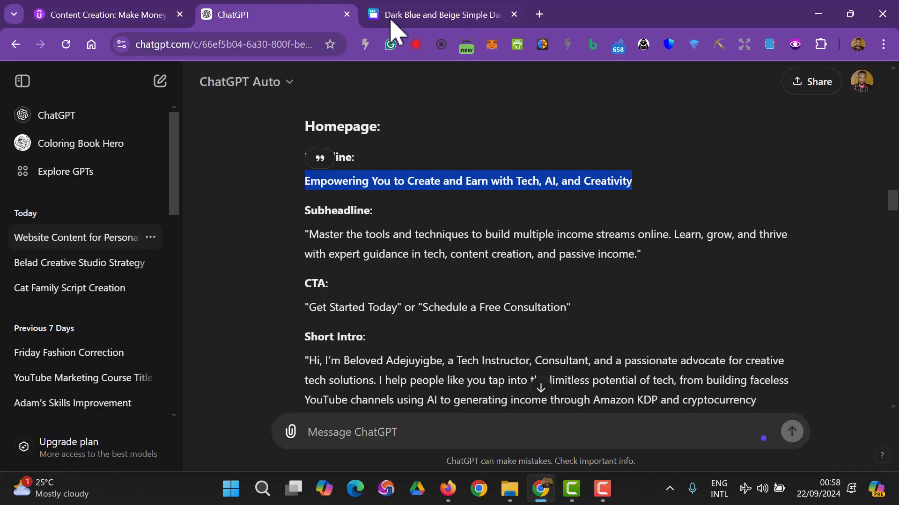
- Paste the copied headline over the Get future-ready heading, widen the text box, and set size 36
click(426, 15)
click(596, 291)
double_click(598, 285)
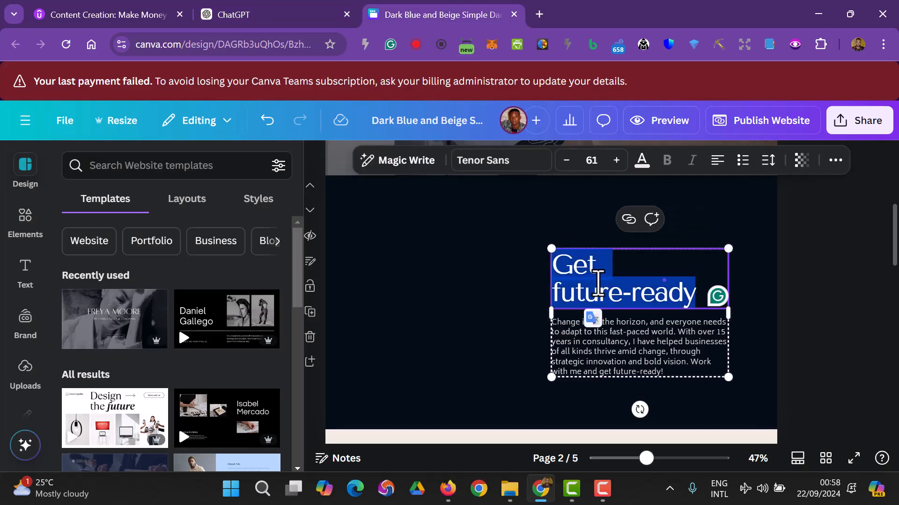
key(ctrl+v)
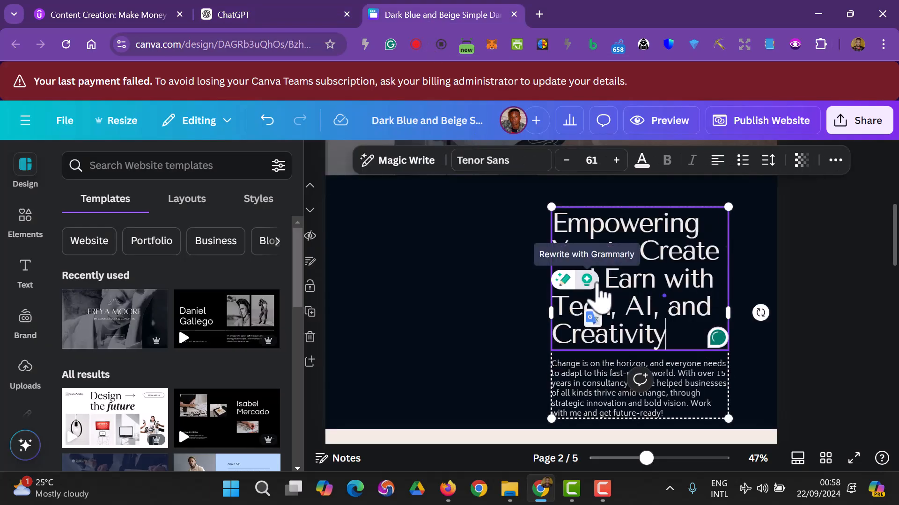
drag(729, 312, 751, 312)
click(570, 164)
click(570, 164)
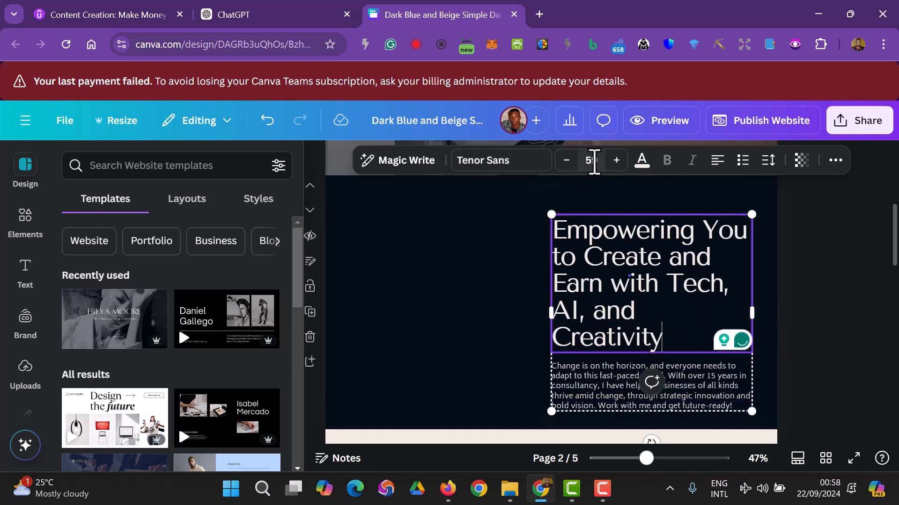
click(593, 161)
scroll(591, 270, down, 4)
scroll(594, 282, down, 2)
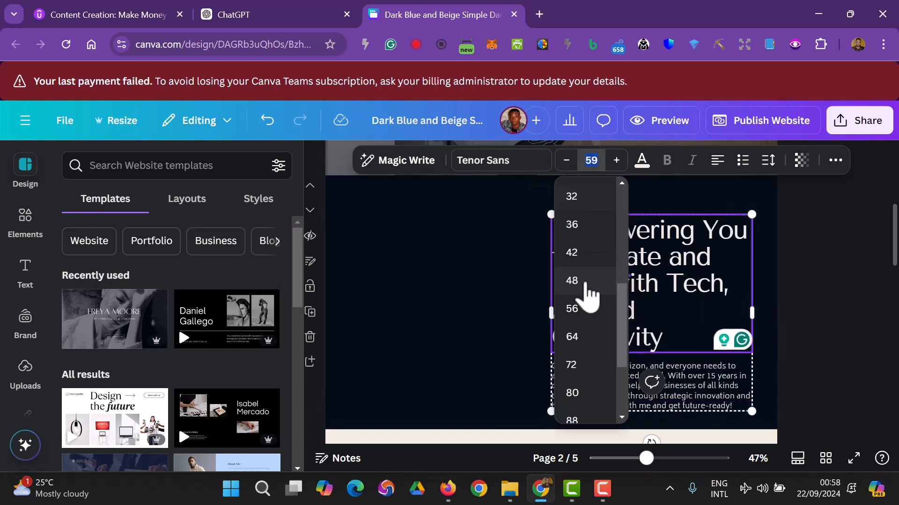
click(573, 226)
- Move the heading and body text group higher in the section
click(832, 310)
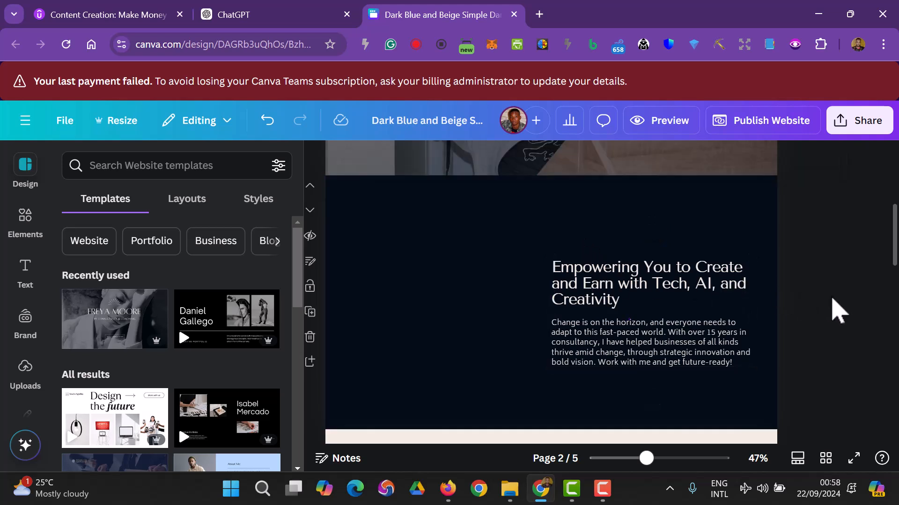
click(641, 327)
drag(642, 321, 638, 298)
click(809, 333)
- Replace the heading text with 'Passive Income Academy'
click(646, 283)
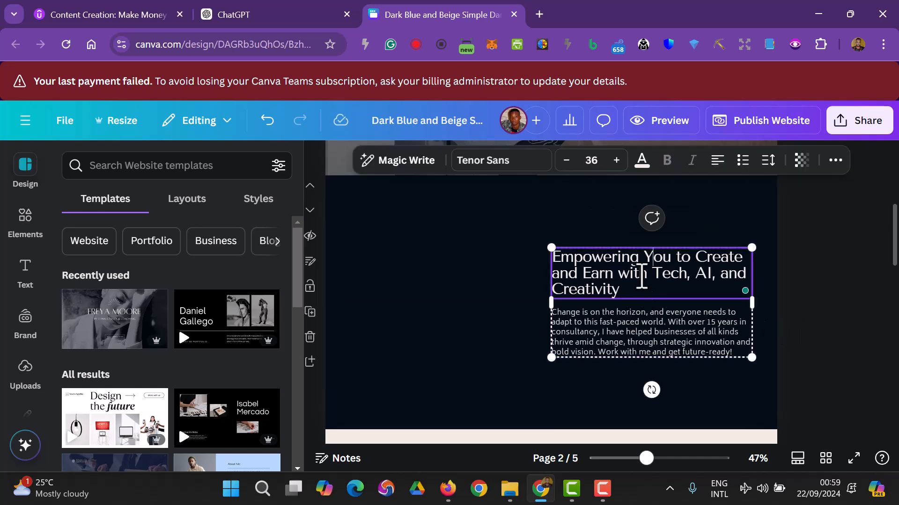
key(ctrl+a)
key(BackSpace)
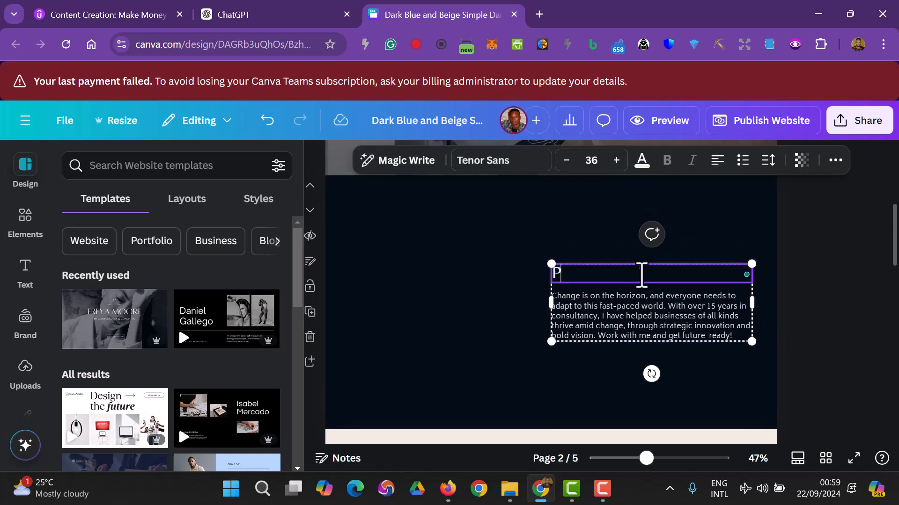
text(Passive)
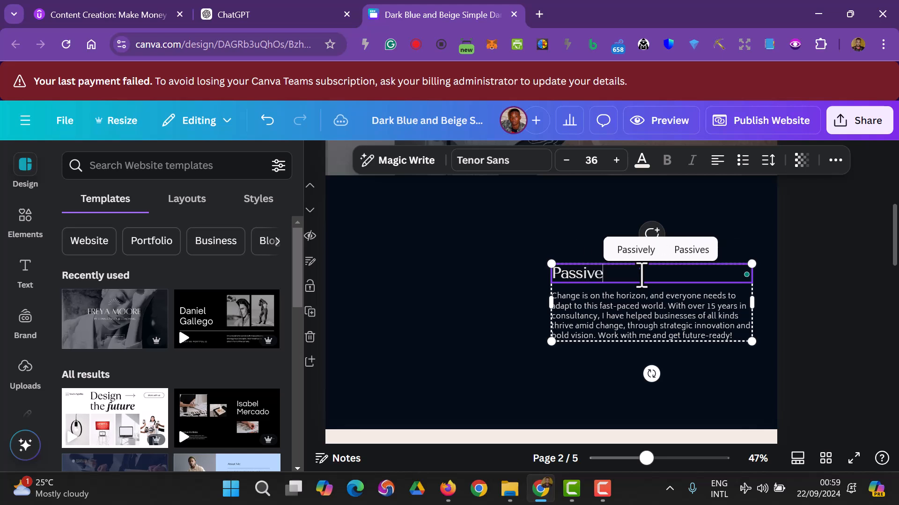
text( Income Academy)
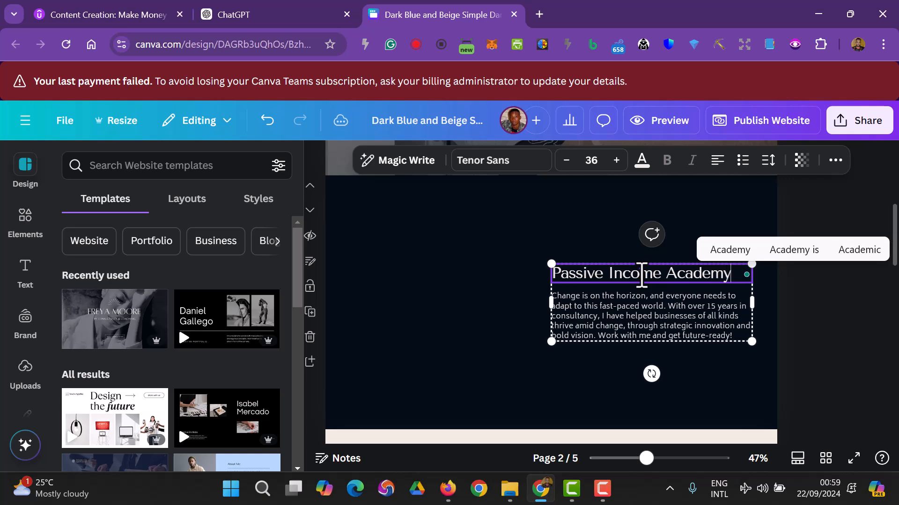
click(791, 346)
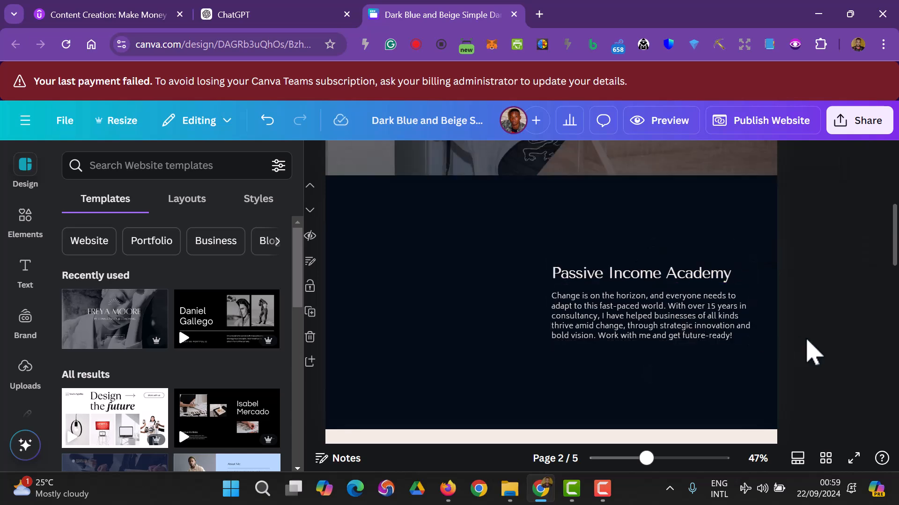
- Copy the ChatGPT subheadline 'Master the tools and techniques to build multiple income streams online…'
click(260, 18)
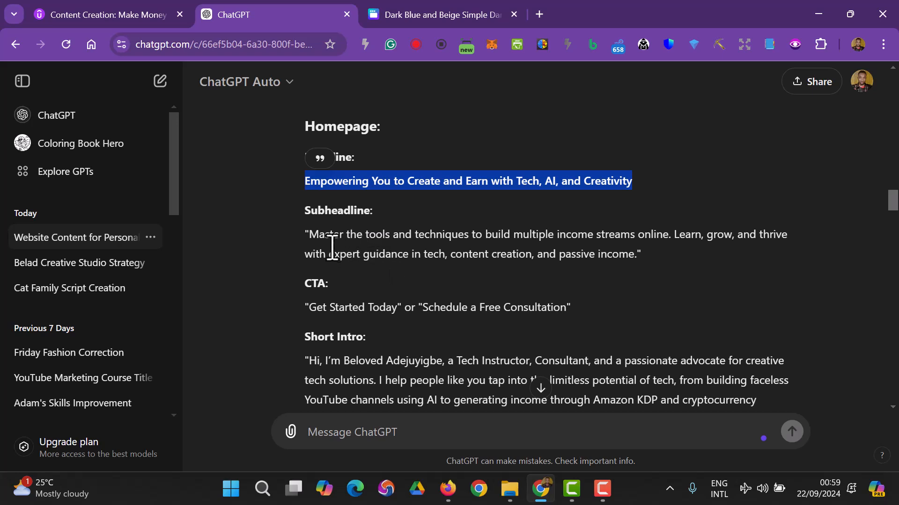
drag(315, 238, 566, 256)
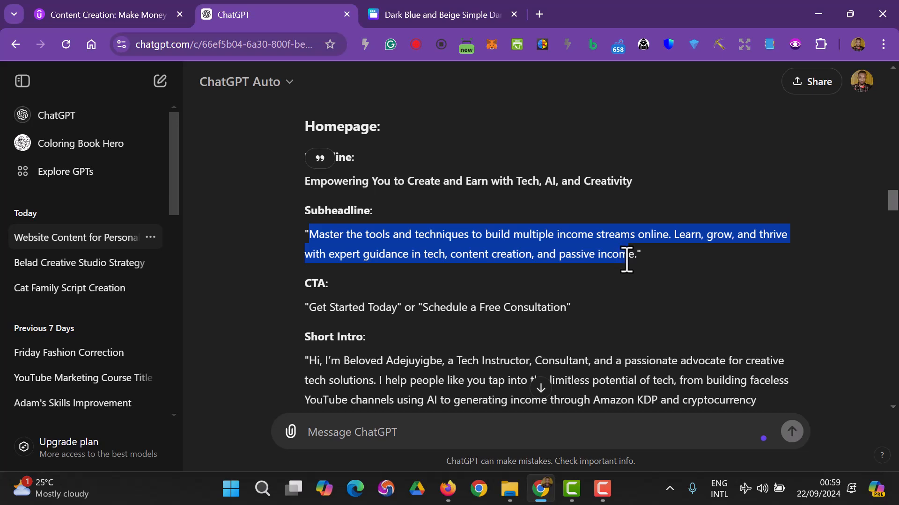
drag(628, 264, 633, 264)
right_click(477, 229)
click(509, 238)
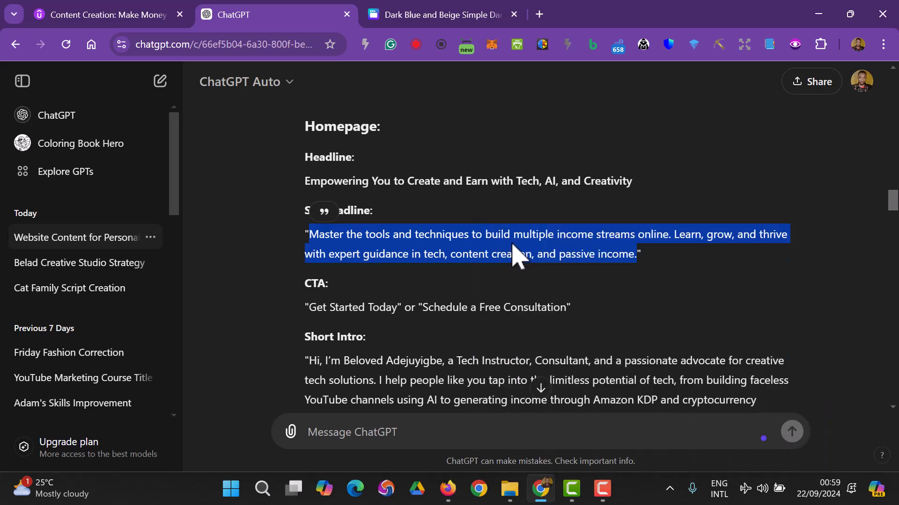
click(412, 21)
- Paste the subheadline over the body paragraph and enlarge it to size 28
click(602, 328)
double_click(603, 323)
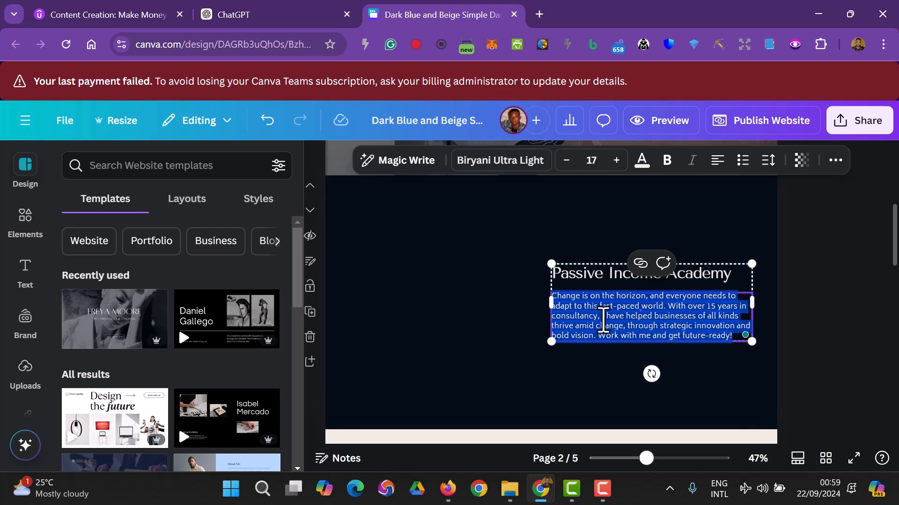
key(ctrl+v)
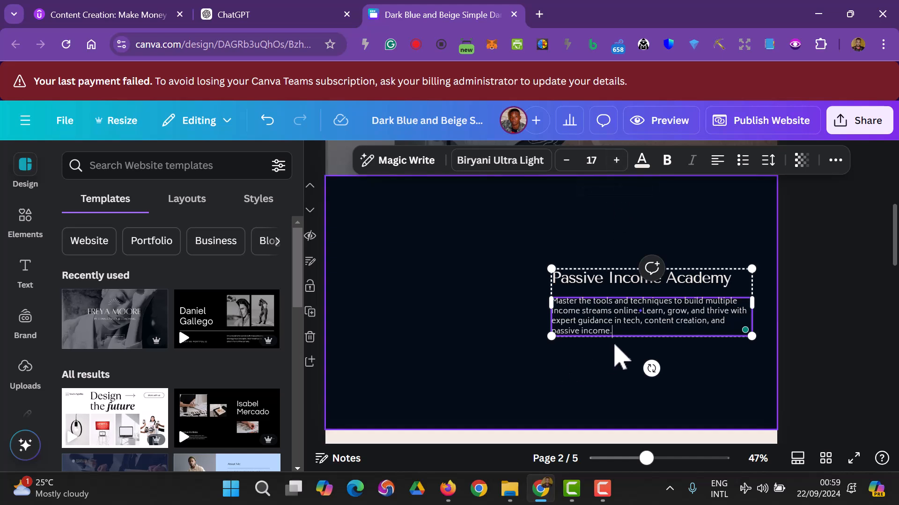
click(615, 162)
click(615, 162)
double_click(615, 160)
double_click(616, 160)
double_click(616, 160)
double_click(616, 160)
click(615, 161)
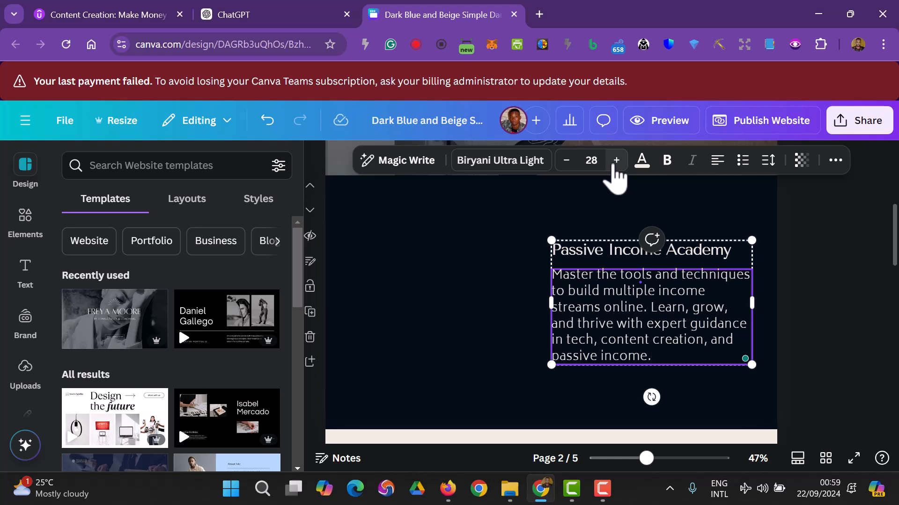
- Enlarge the Passive Income Academy title to 63, then bring it back down to 60
click(718, 257)
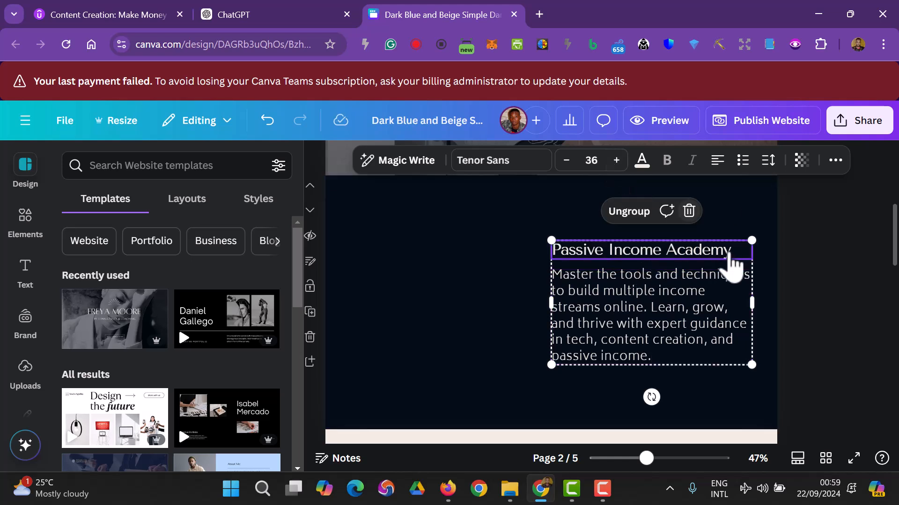
click(616, 161)
triple_click(616, 161)
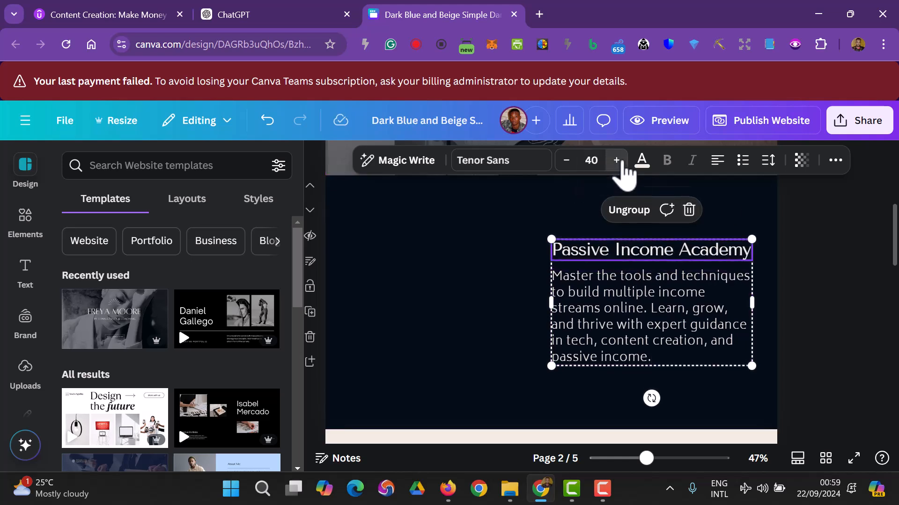
triple_click(616, 161)
double_click(617, 160)
double_click(616, 160)
triple_click(616, 161)
double_click(617, 161)
double_click(617, 161)
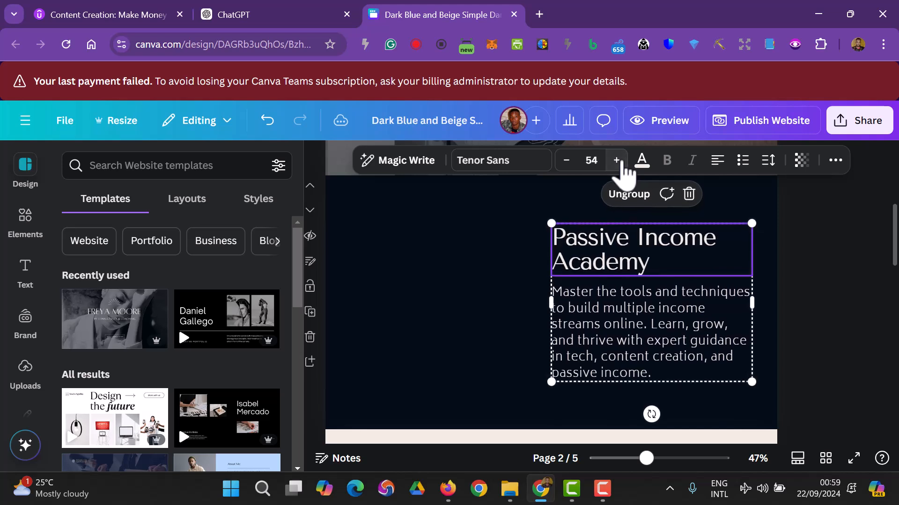
triple_click(616, 160)
triple_click(617, 161)
double_click(617, 161)
click(617, 161)
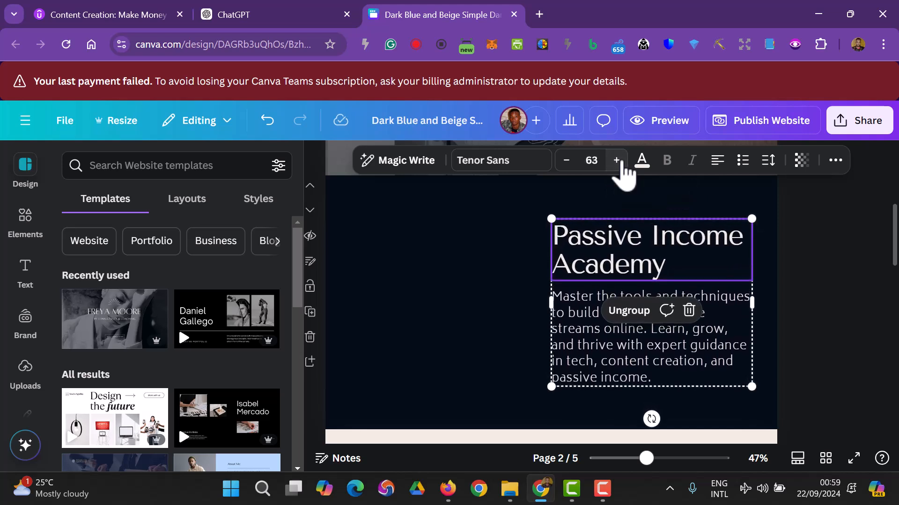
double_click(569, 161)
click(569, 161)
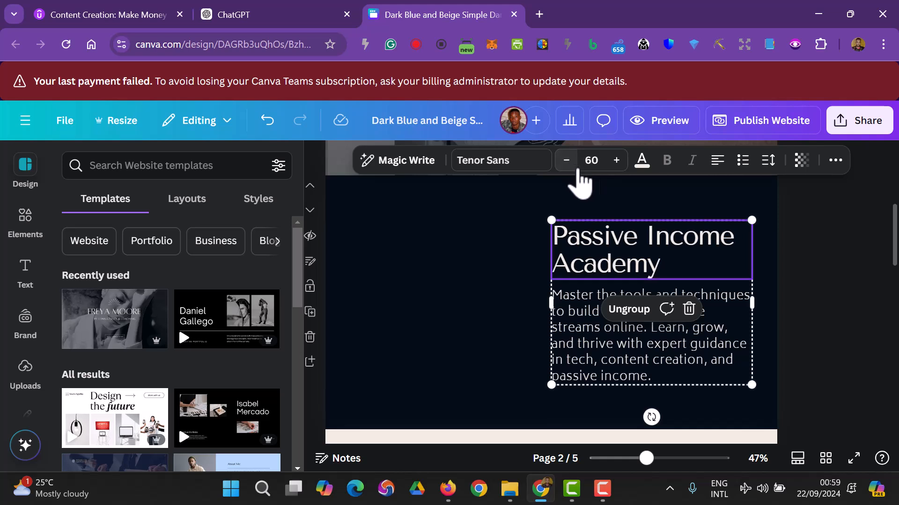
- Nudge the title and paragraph block slightly left
click(836, 351)
scroll(886, 419, down, 2)
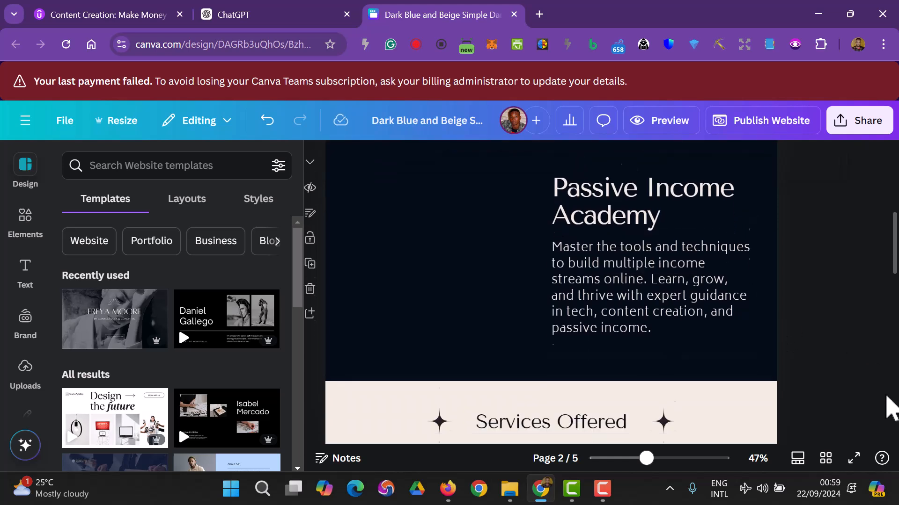
drag(625, 229, 618, 223)
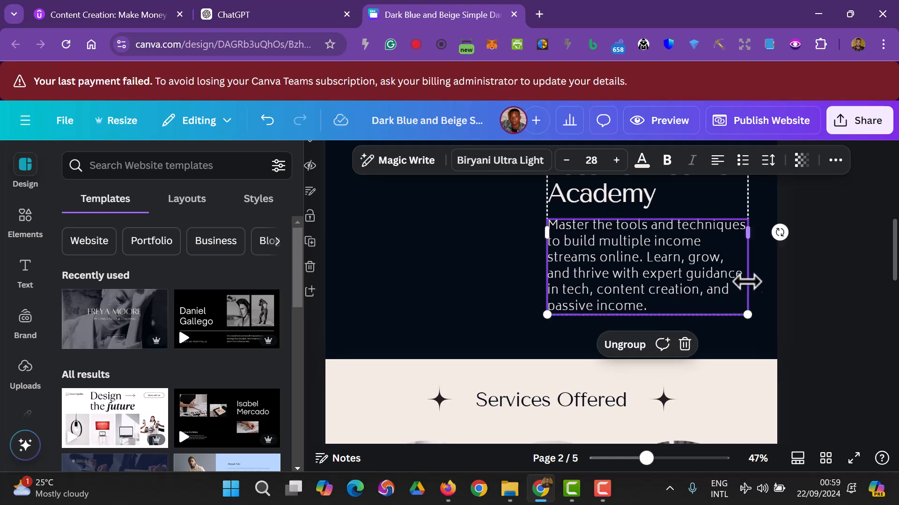
click(821, 304)
scroll(820, 305, up, 2)
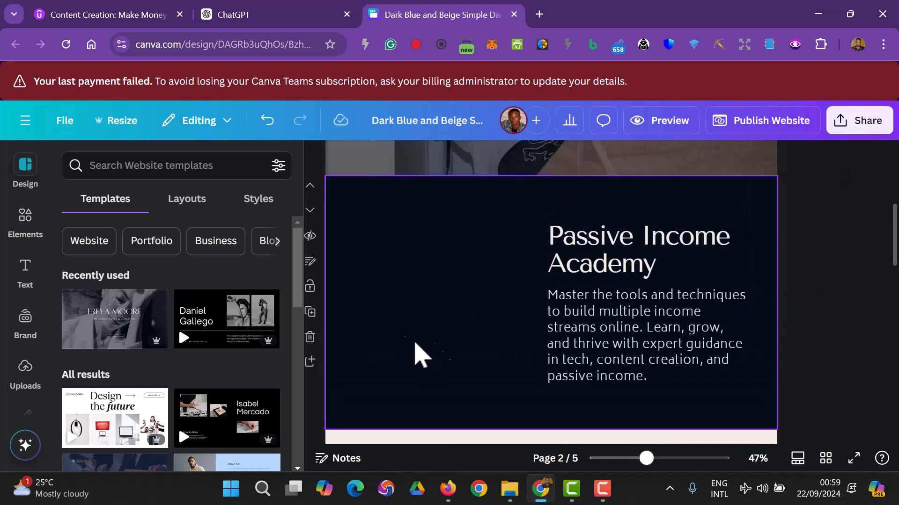
- Add a rectangle frame from Elements, place it left of the title, and enlarge it
click(19, 225)
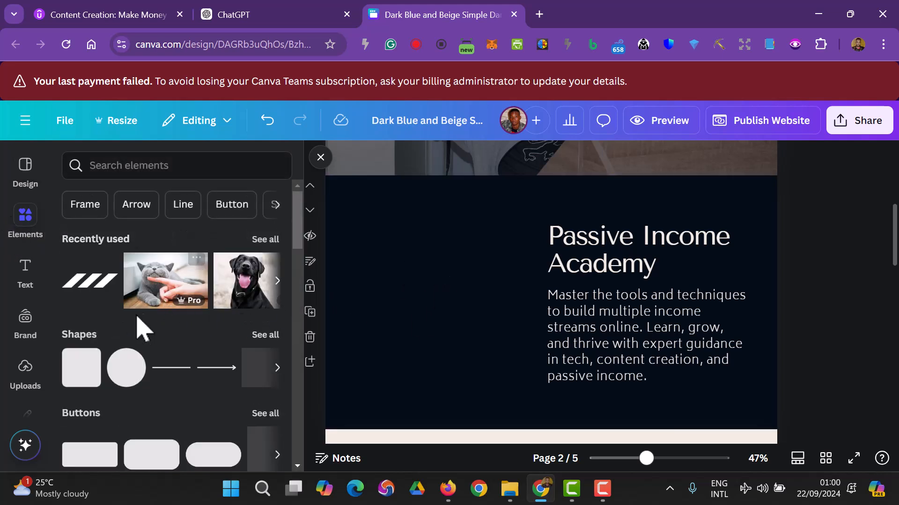
click(96, 209)
scroll(111, 323, down, 3)
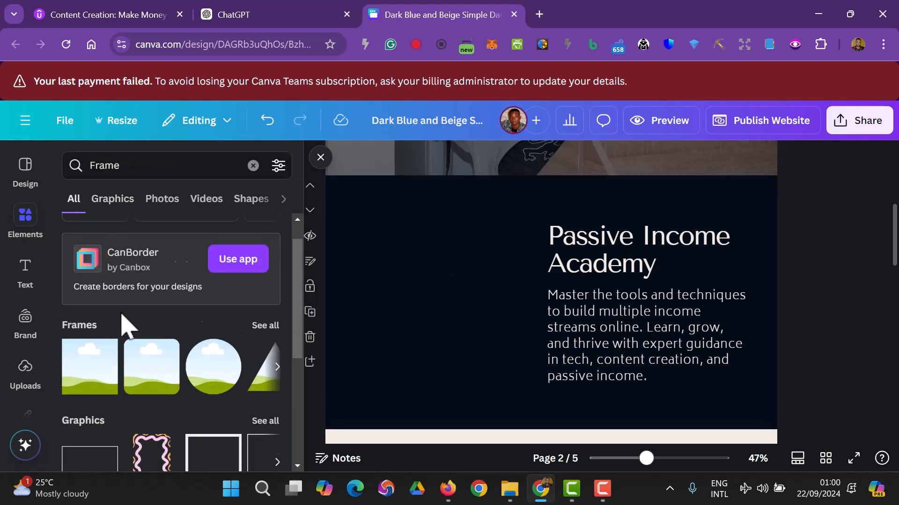
click(93, 344)
drag(518, 325, 397, 319)
drag(415, 358, 415, 379)
drag(416, 384, 415, 385)
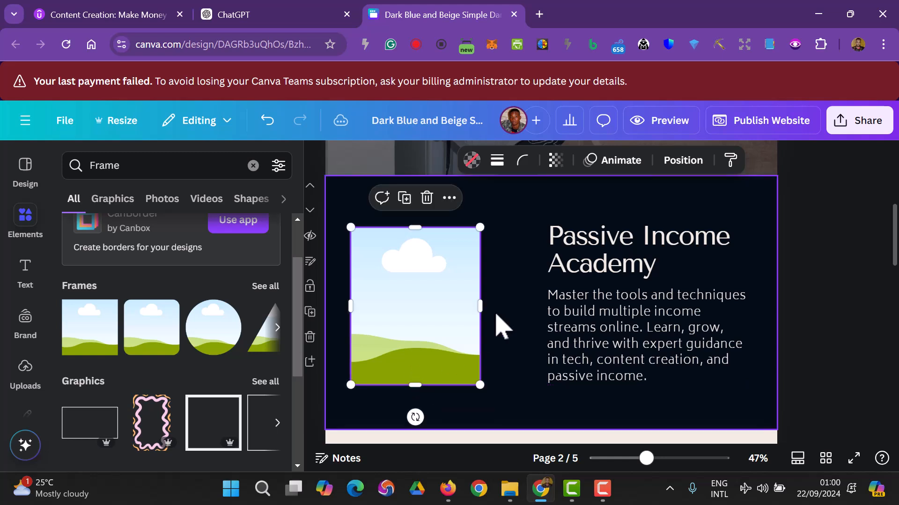
drag(480, 307, 520, 309)
click(26, 217)
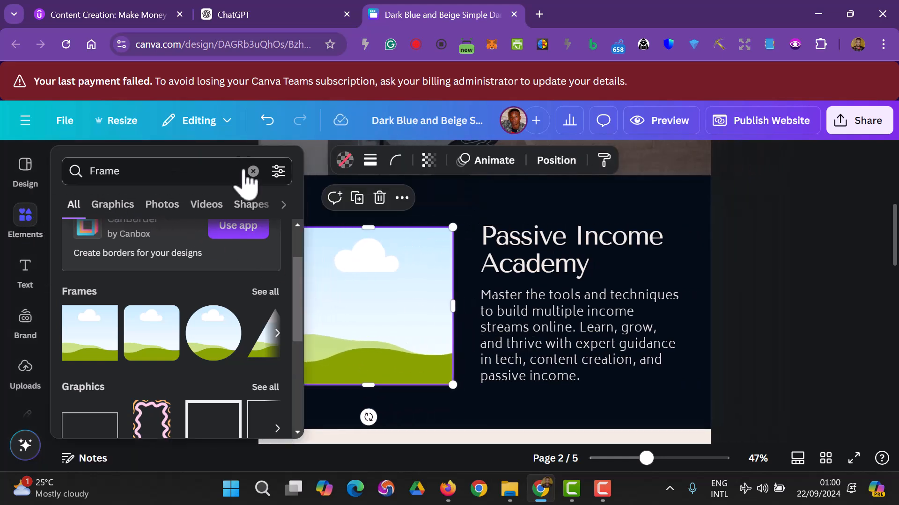
- Clear the frame search and start a new elements search for 'Passive'
click(248, 173)
click(185, 173)
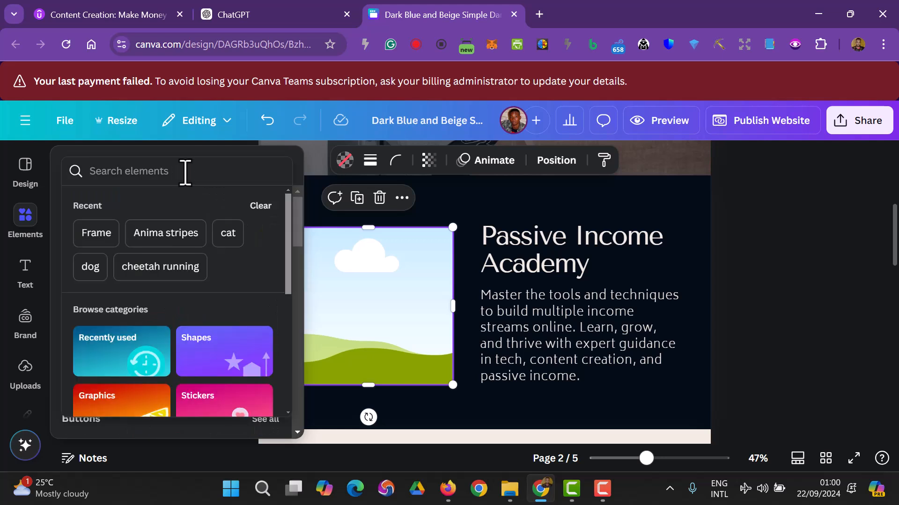
text(Pass)
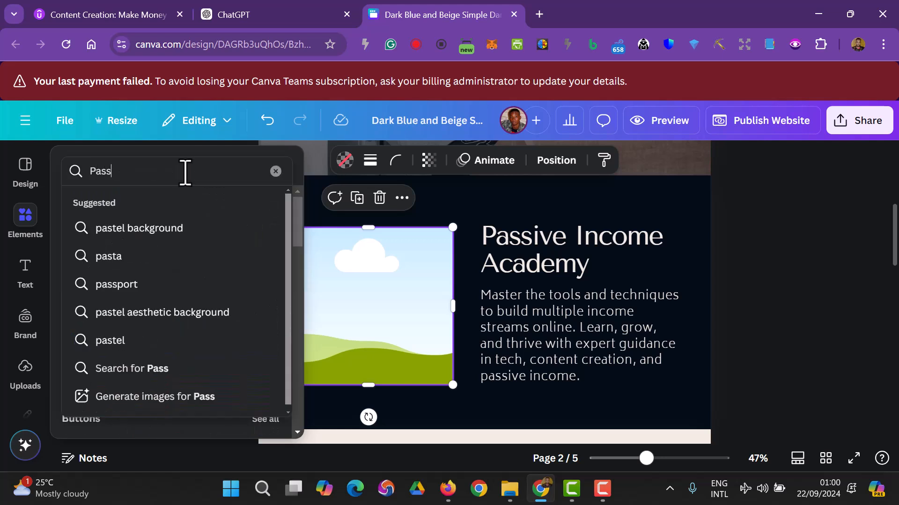
text(ive)
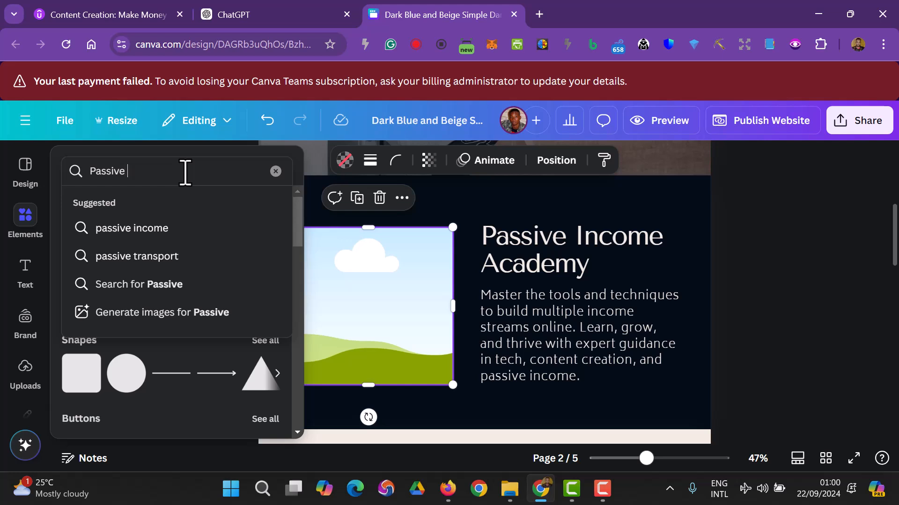
- Search photos for passive income and drop the Passive Income keyboard photo into the frame
click(173, 229)
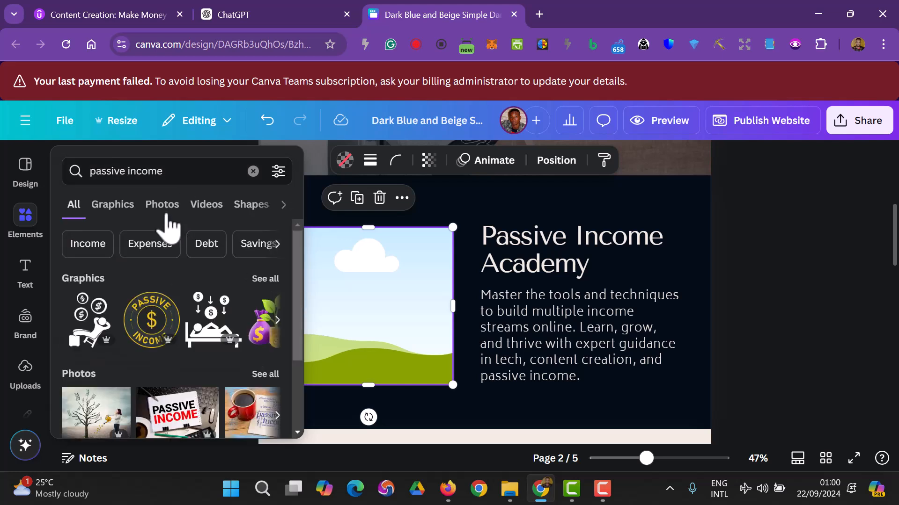
click(163, 207)
scroll(165, 255, down, 2)
scroll(159, 265, up, 1)
scroll(120, 327, down, 1)
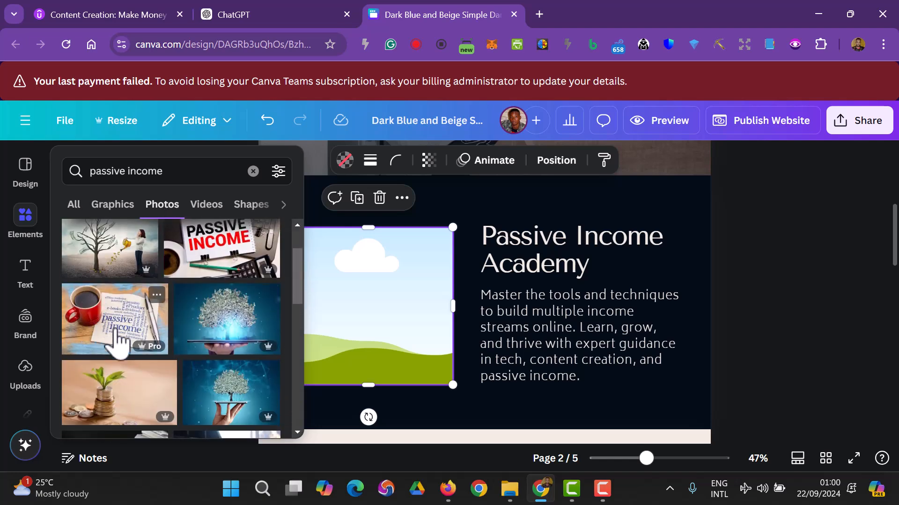
scroll(121, 344, down, 1)
scroll(121, 345, up, 1)
scroll(137, 345, down, 1)
scroll(185, 388, down, 1)
drag(132, 351, 327, 327)
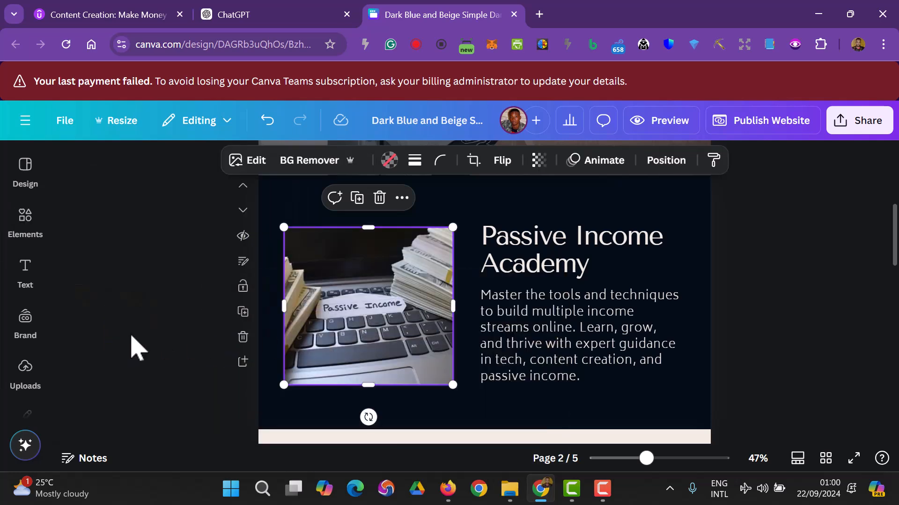
click(762, 337)
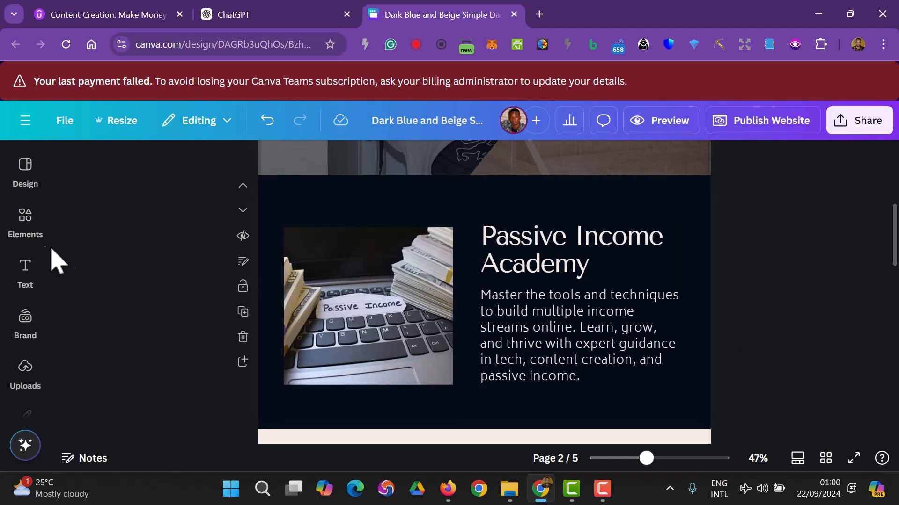
- Swap in the wallet-and-laptop photo and shift it left within the frame
click(26, 225)
scroll(194, 314, down, 3)
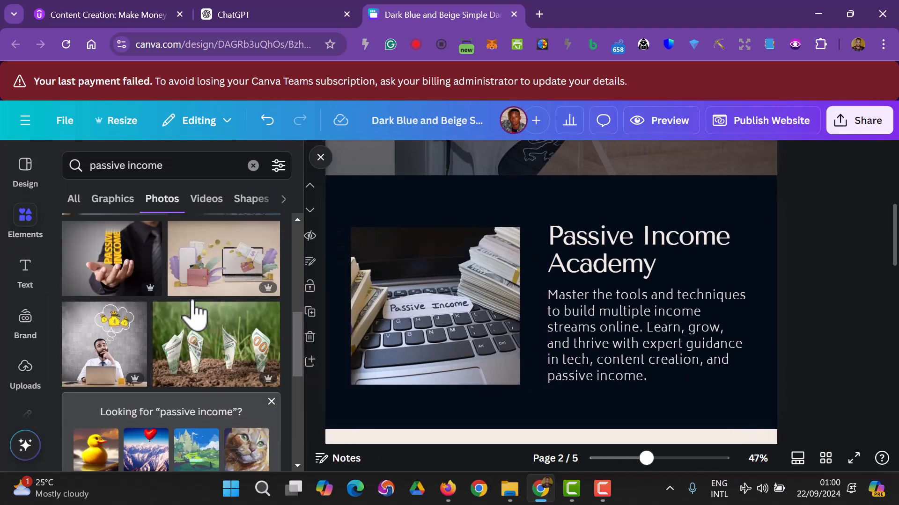
drag(202, 288, 347, 309)
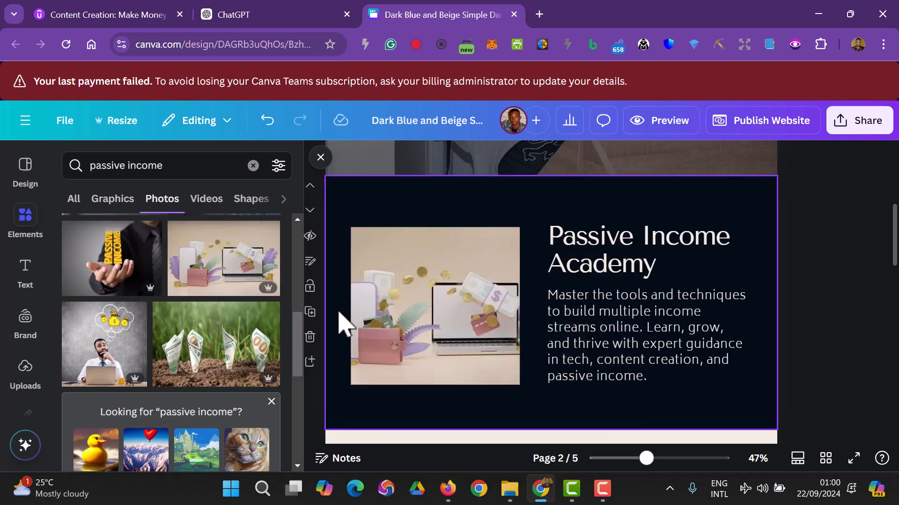
click(446, 313)
double_click(446, 313)
drag(449, 305, 394, 311)
click(838, 327)
click(835, 328)
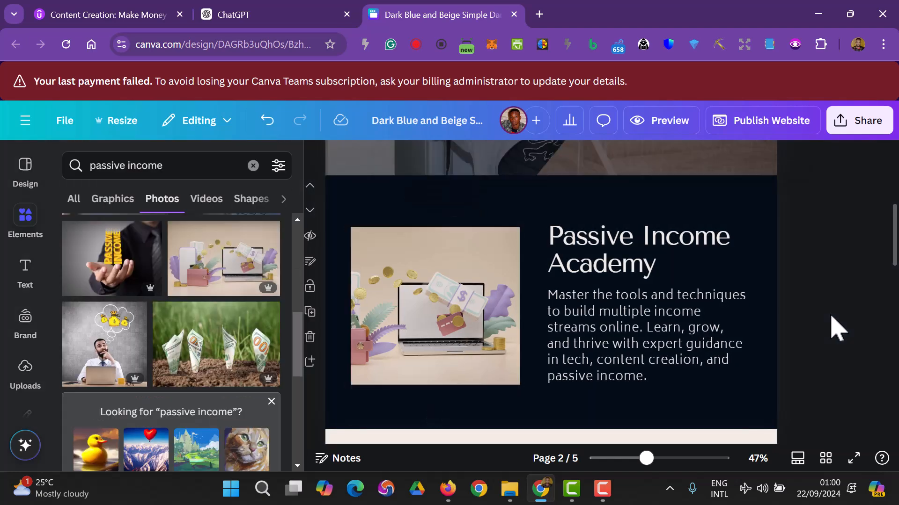
- Scale down the title and paragraph group and widen the paragraph so it rewraps
scroll(742, 351, up, 6)
scroll(506, 261, down, 5)
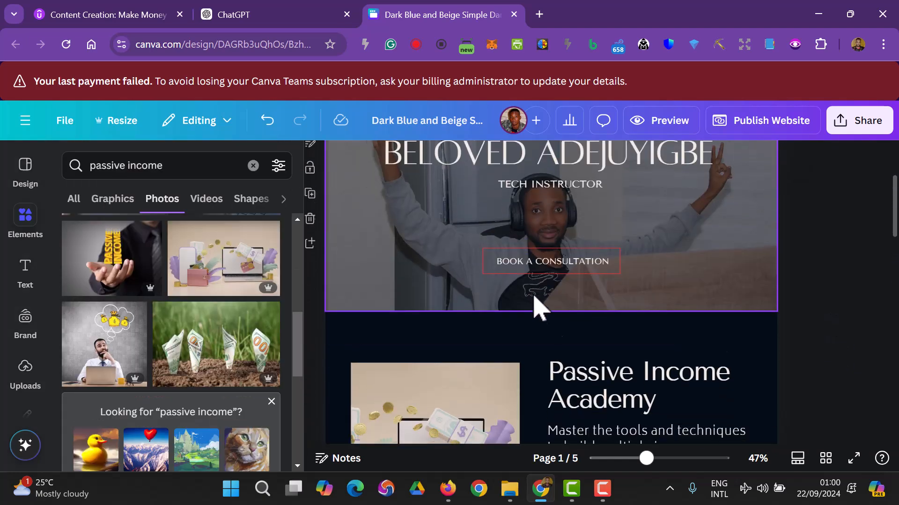
scroll(482, 360, down, 2)
click(662, 350)
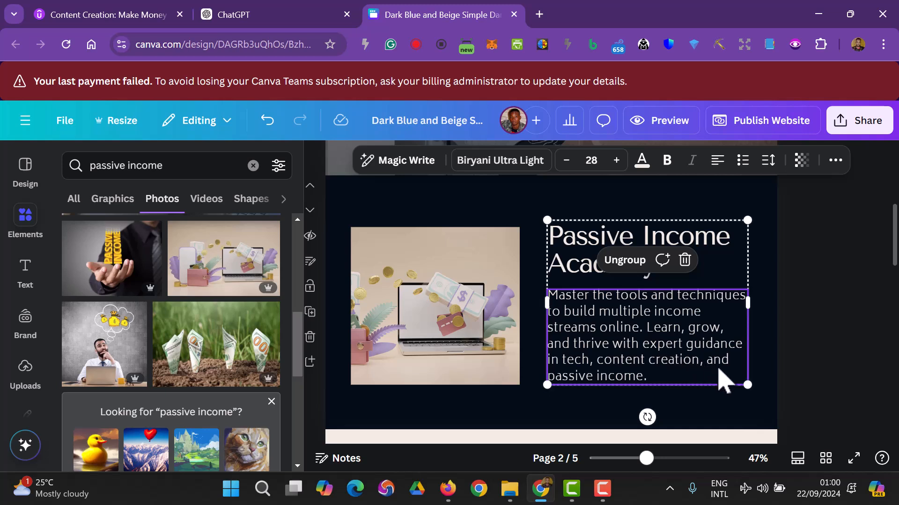
drag(747, 385, 721, 363)
mouse_move(724, 301)
mouse_down()
mouse_move(737, 311)
mouse_move(742, 301)
mouse_move(738, 309)
mouse_up()
click(706, 358)
drag(702, 355, 547, 278)
click(619, 313)
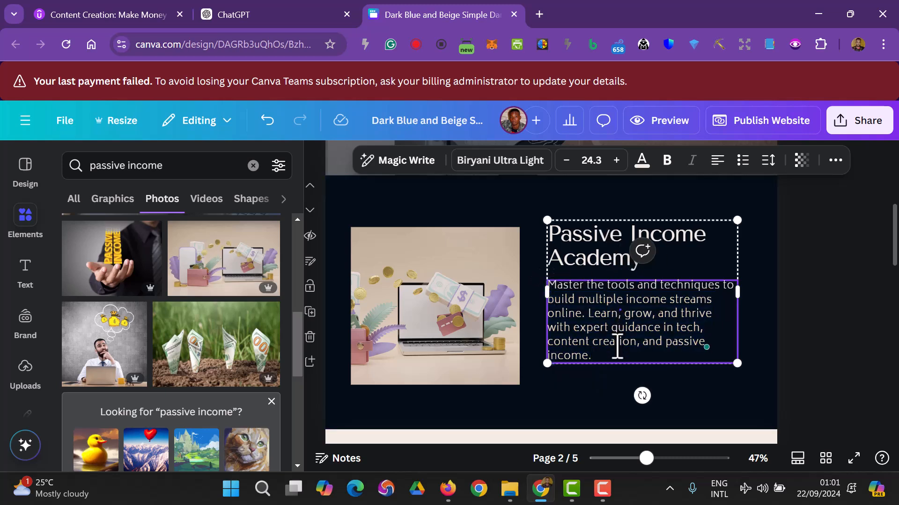
- Set the paragraph font size to 18, then to 20
click(590, 161)
scroll(594, 309, down, 3)
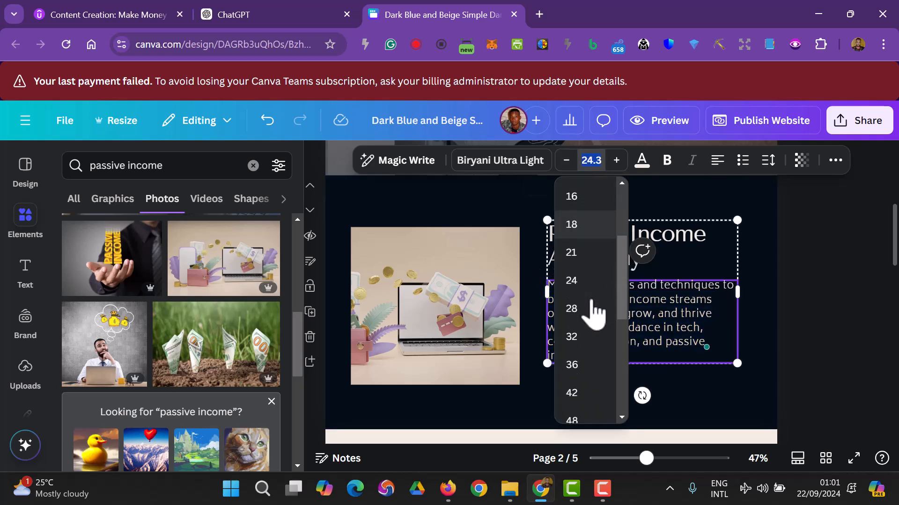
click(580, 227)
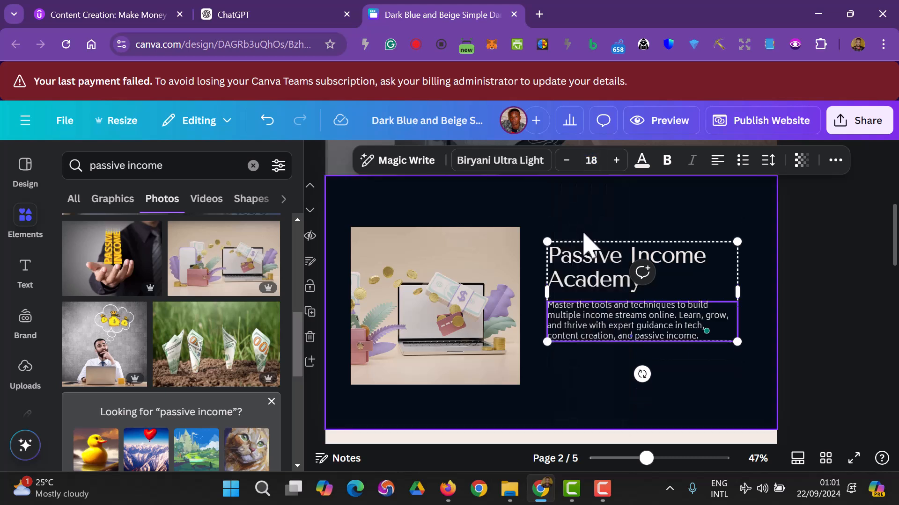
click(590, 160)
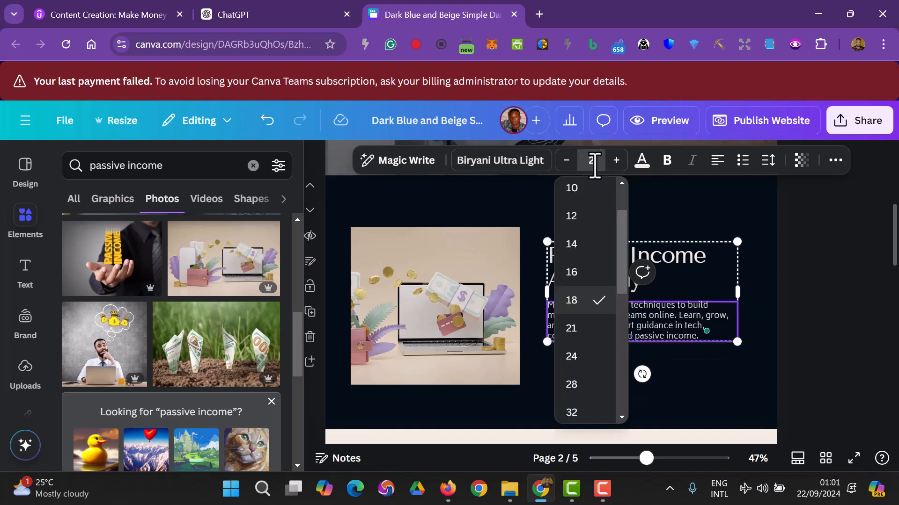
text(20)
key(Return)
click(787, 323)
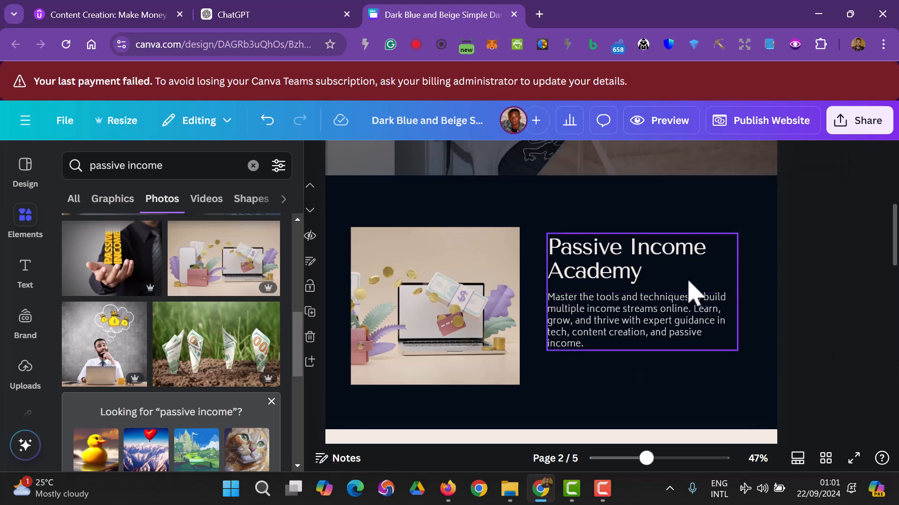
- Set the heading to size 42 and the description text to size 21
click(610, 271)
click(598, 165)
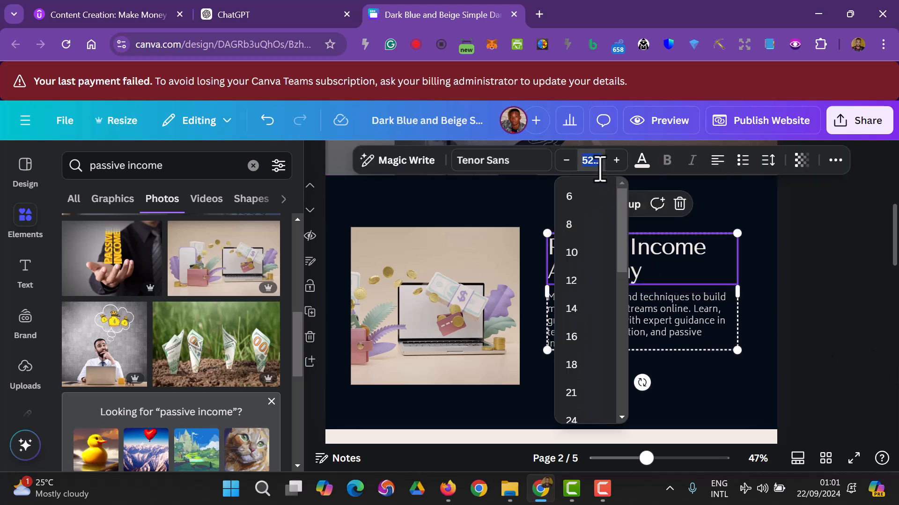
scroll(592, 374, down, 3)
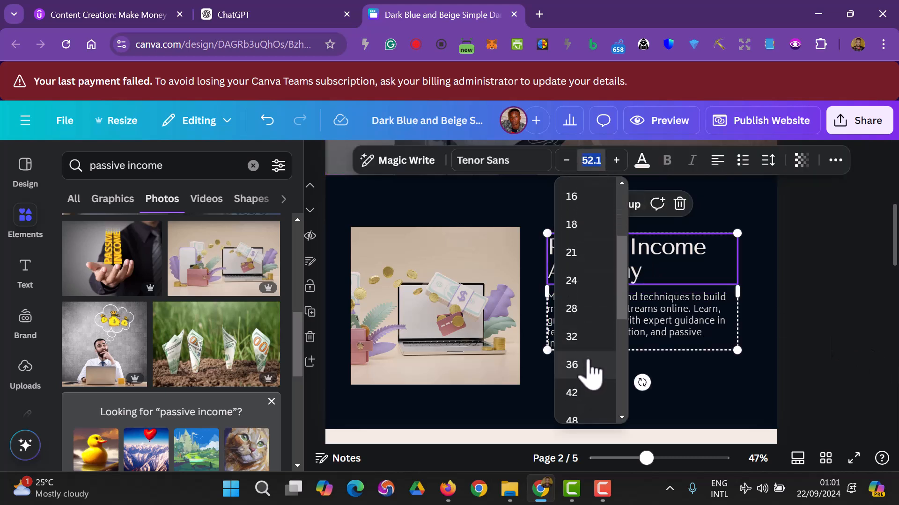
click(582, 329)
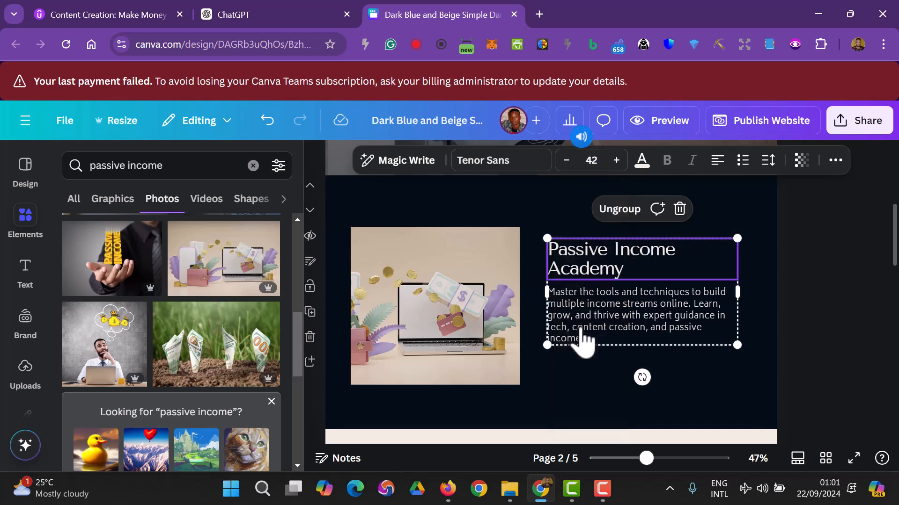
click(588, 303)
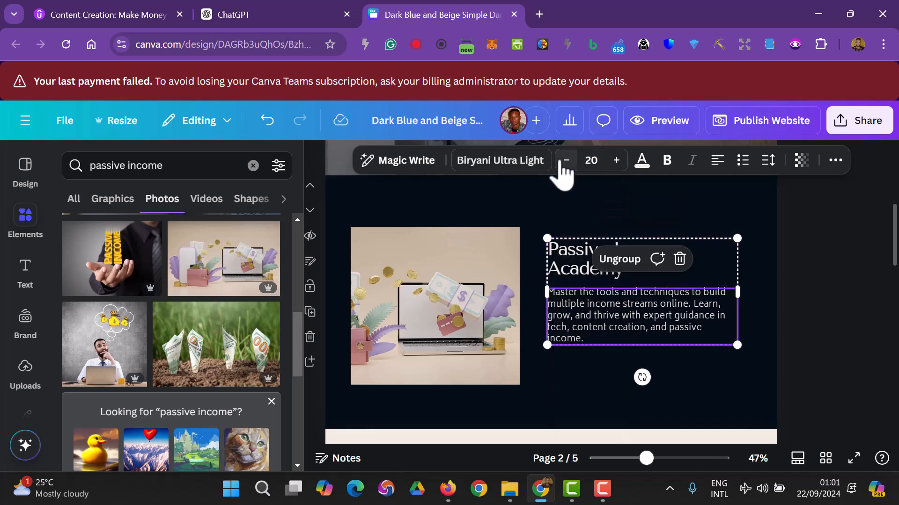
click(598, 160)
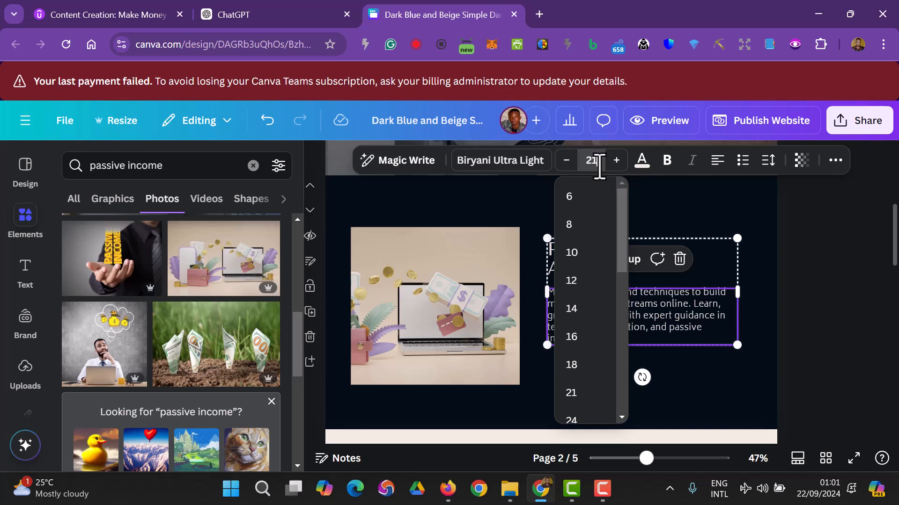
text(21)
key(Return)
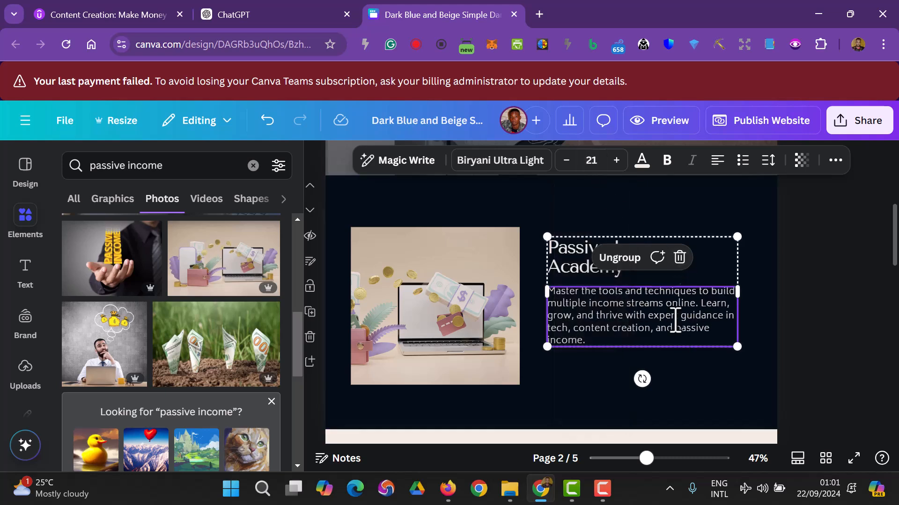
- Move the heading and description block slightly right beside the photo
click(603, 268)
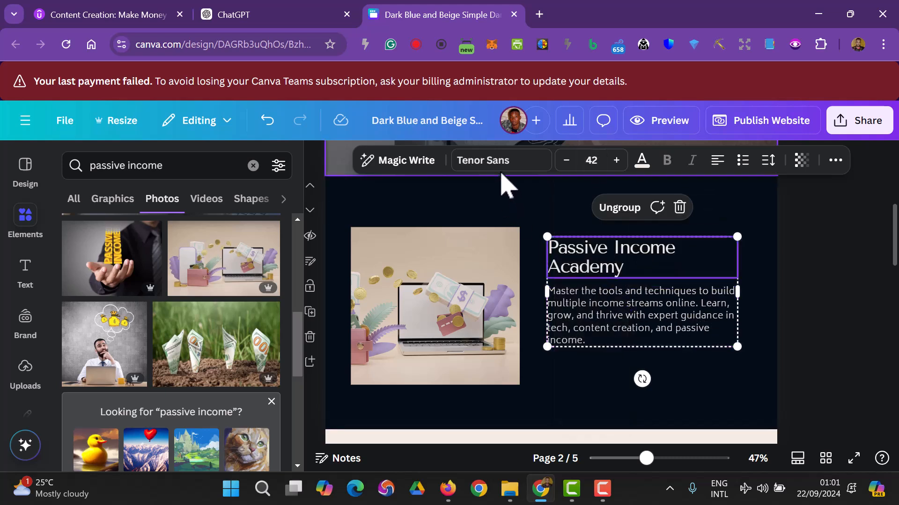
click(588, 313)
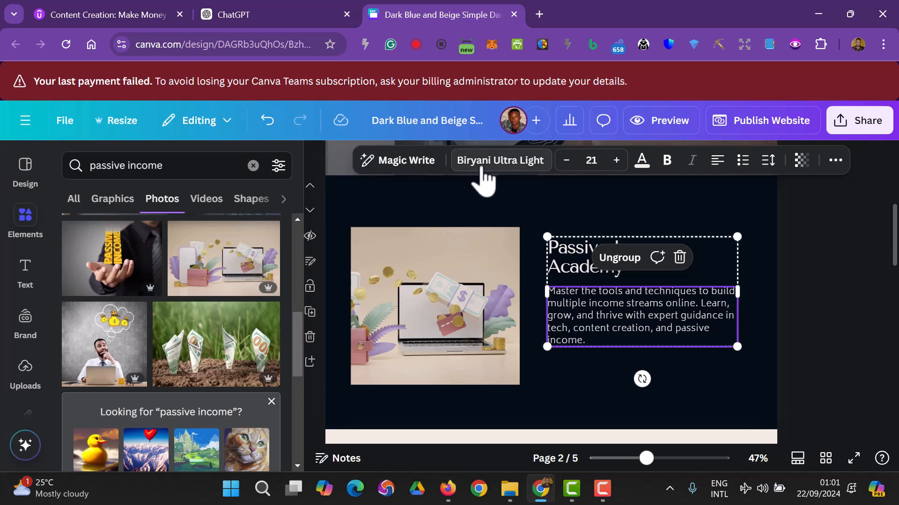
drag(648, 311, 644, 301)
click(812, 350)
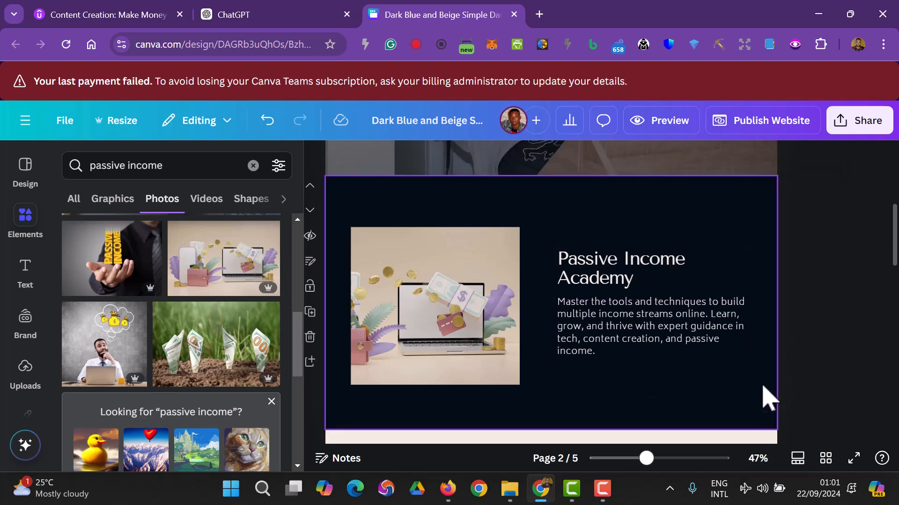
- Delete the laptop photo from its frame and shorten the frame from top and bottom
click(476, 318)
double_click(476, 318)
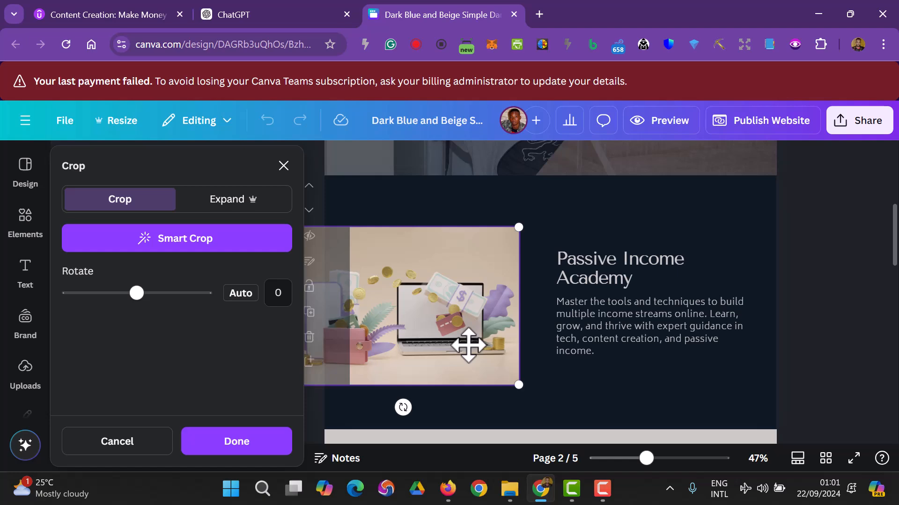
key(Delete)
drag(438, 386, 444, 358)
drag(430, 224, 430, 243)
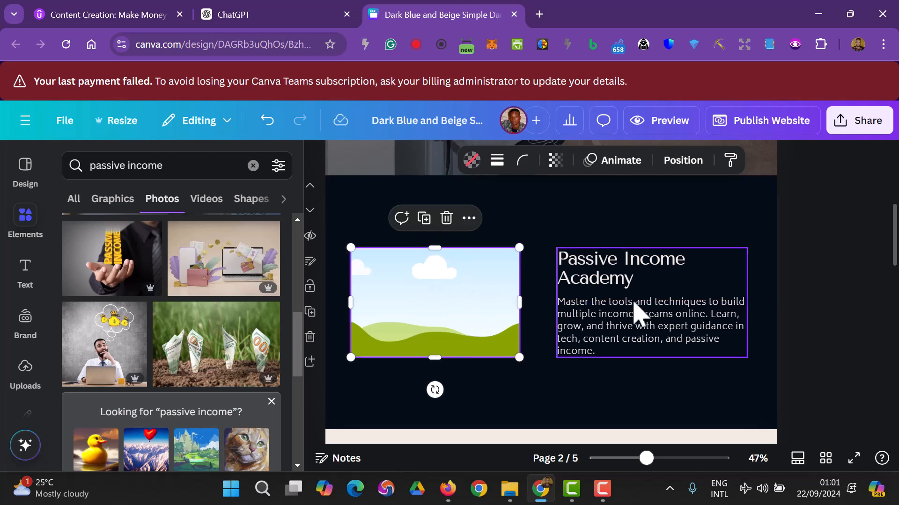
click(850, 303)
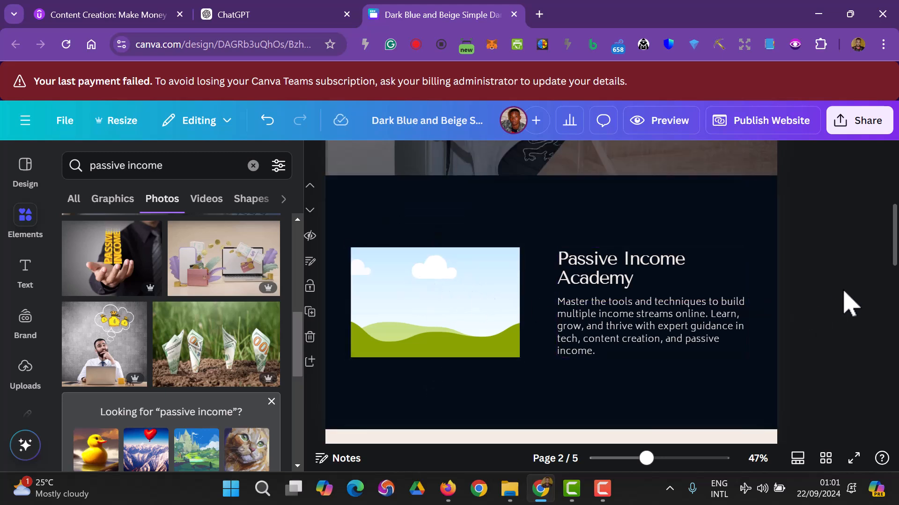
- Reposition the heading block and drop the wallet-and-laptop photo into the shortened frame
click(637, 295)
drag(638, 294, 642, 286)
click(420, 292)
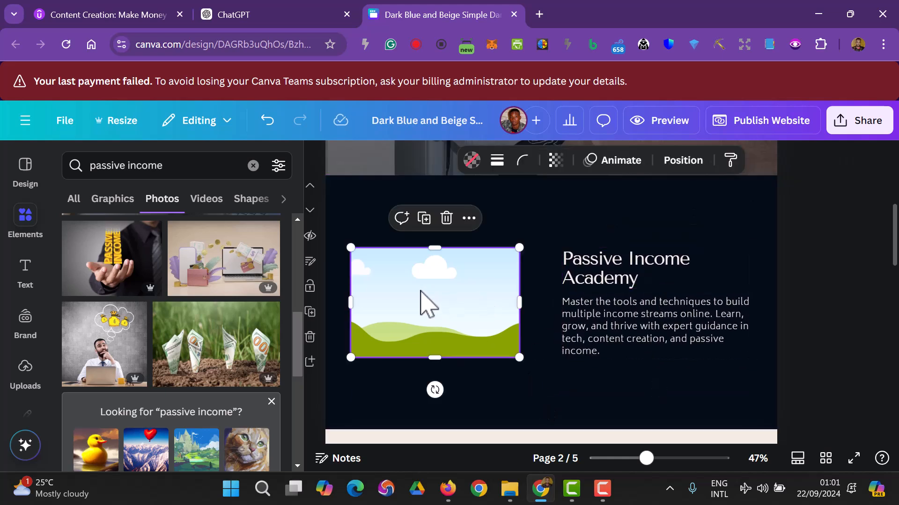
click(802, 321)
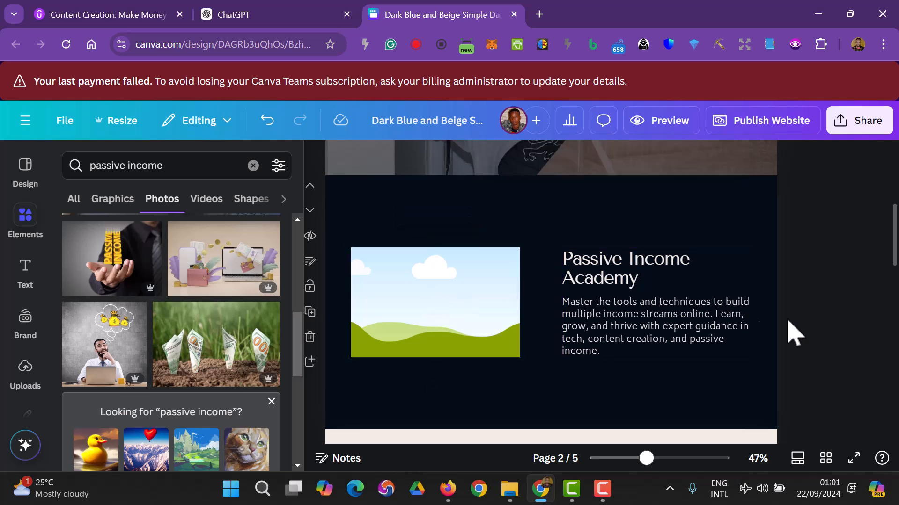
drag(243, 281, 433, 306)
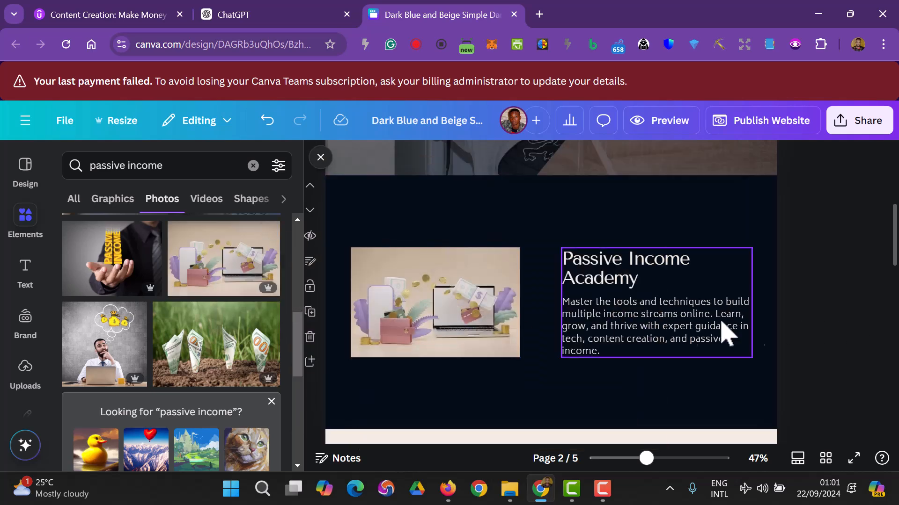
- Scroll to the Services Offered page and select the Horizon Scanning and Foresight title text
scroll(835, 336, up, 5)
scroll(836, 336, down, 10)
scroll(837, 337, up, 3)
scroll(838, 337, down, 2)
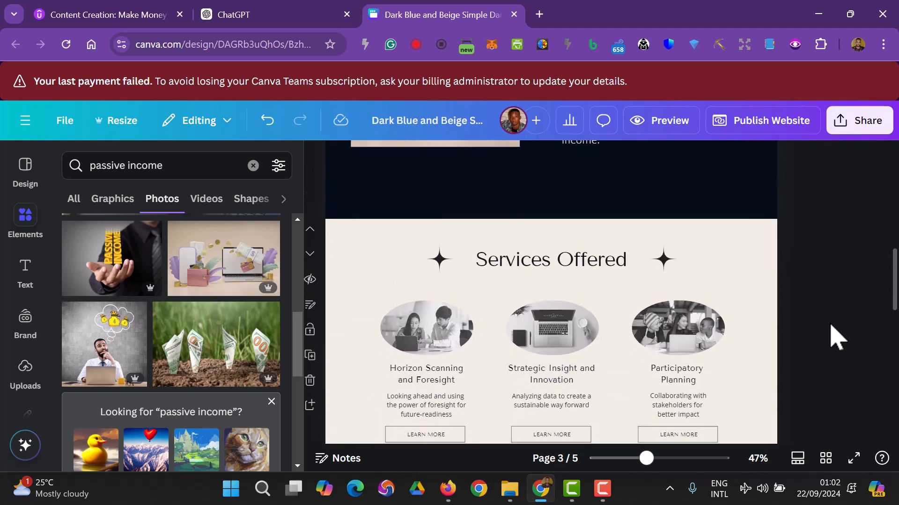
scroll(833, 336, down, 3)
scroll(833, 337, up, 3)
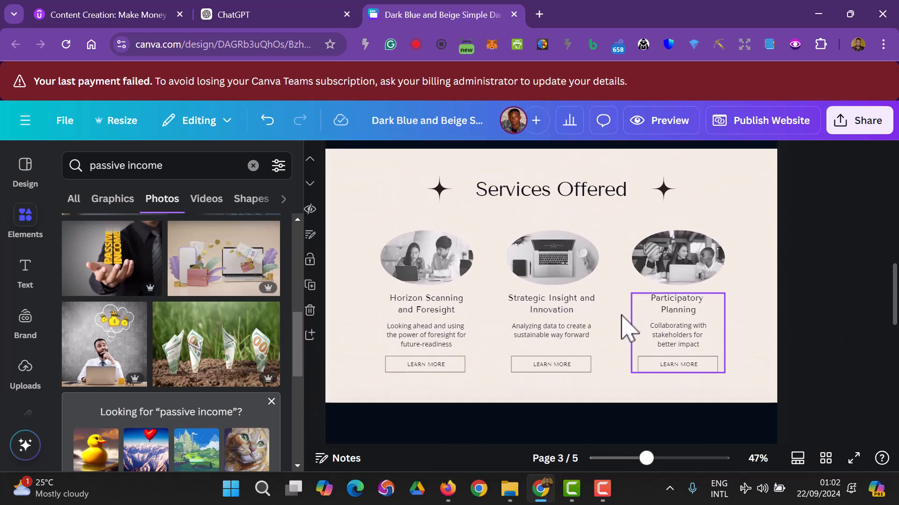
click(423, 312)
double_click(424, 310)
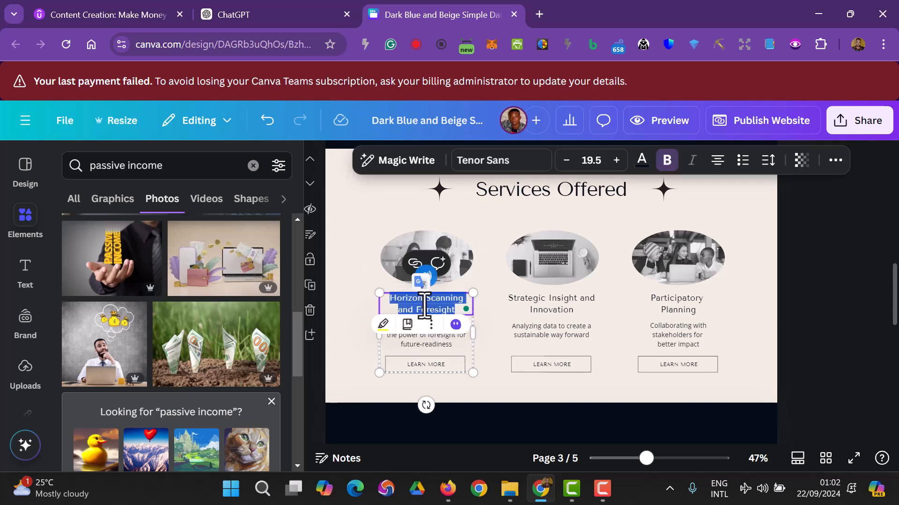
- In ChatGPT, scroll to the Services Page copy and select the 'Udemy Tech Courses' title
click(262, 14)
scroll(295, 263, down, 3)
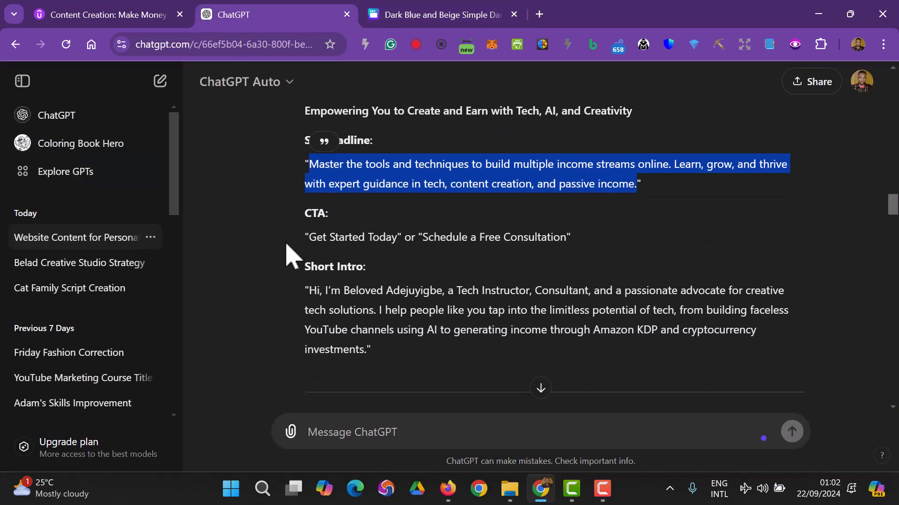
scroll(339, 245, down, 3)
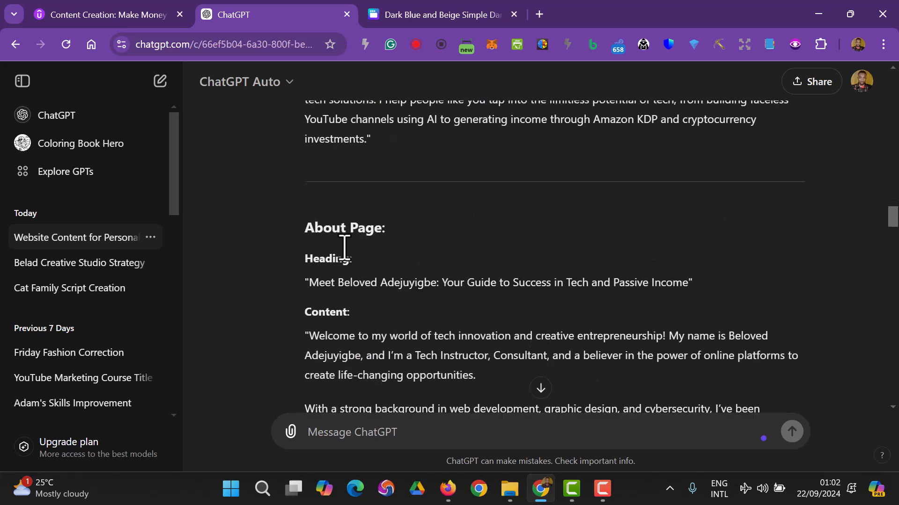
scroll(346, 257, up, 1)
scroll(346, 259, down, 1)
scroll(346, 260, down, 15)
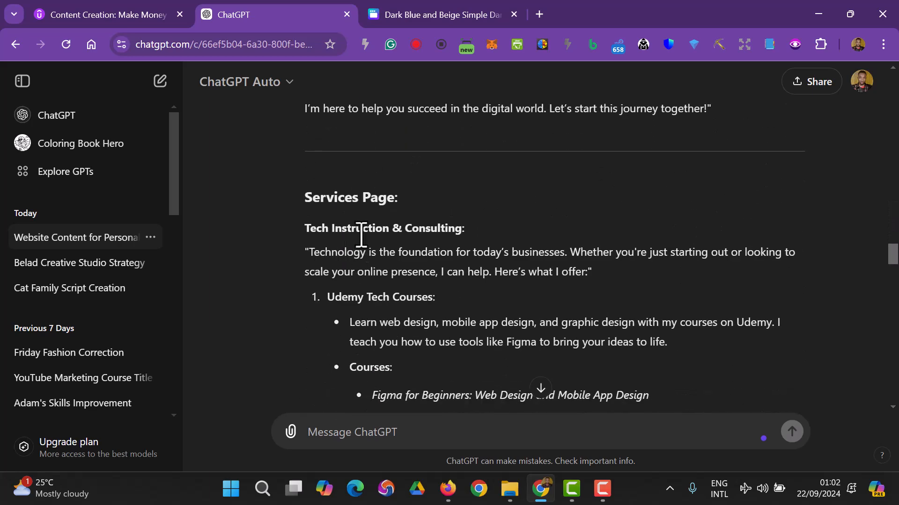
scroll(360, 248, down, 2)
scroll(361, 225, up, 1)
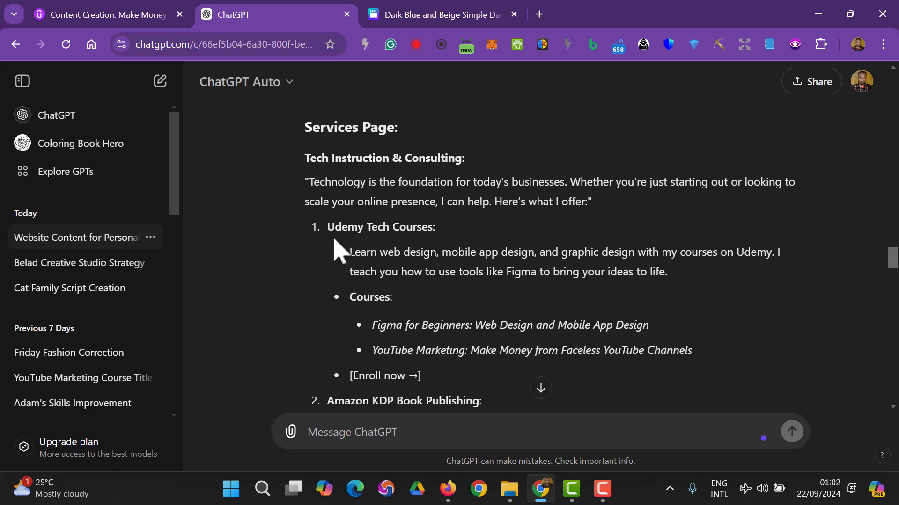
scroll(342, 253, down, 6)
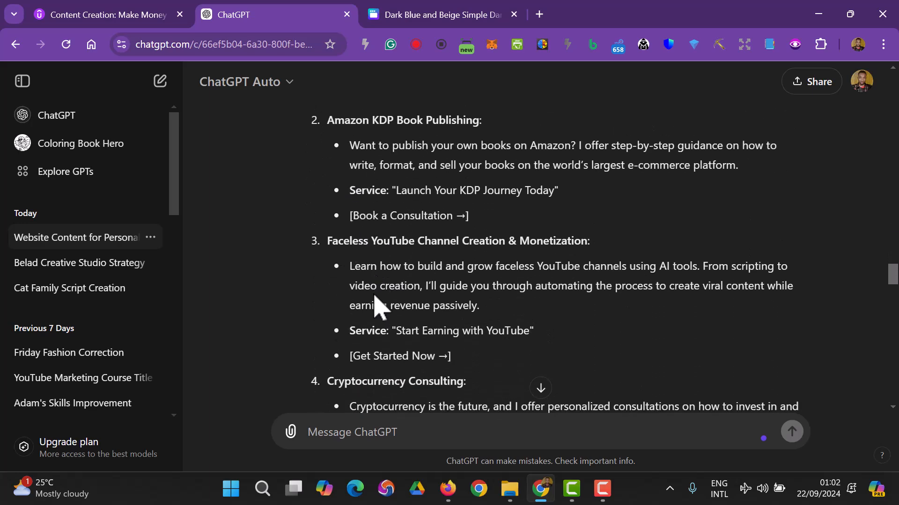
scroll(379, 307, down, 3)
scroll(374, 299, down, 3)
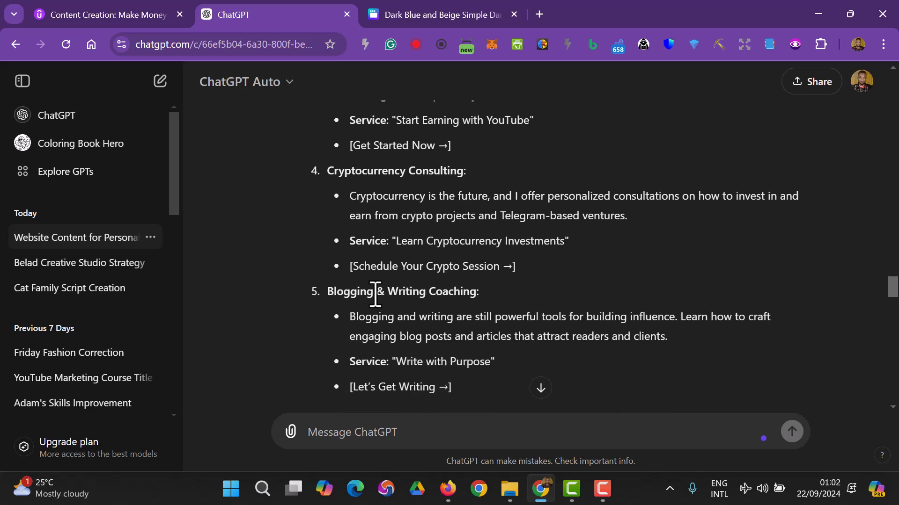
scroll(375, 294, up, 10)
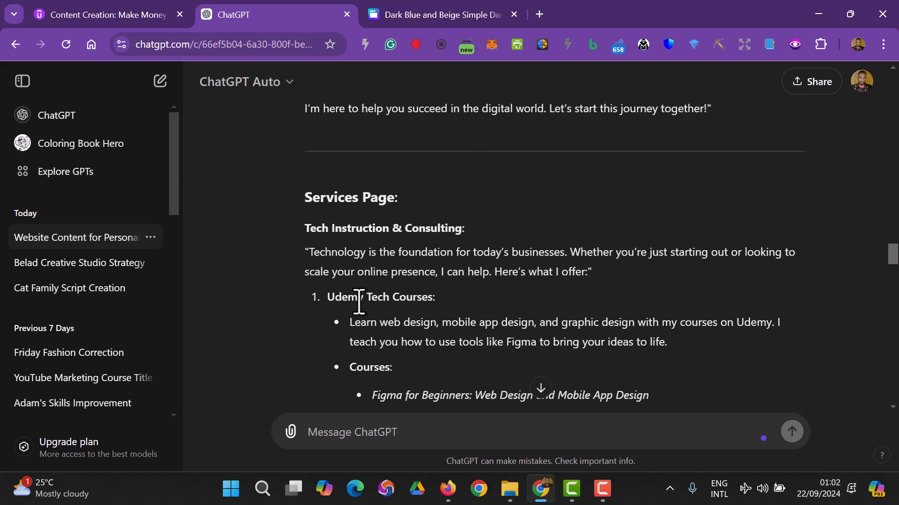
drag(328, 297, 444, 309)
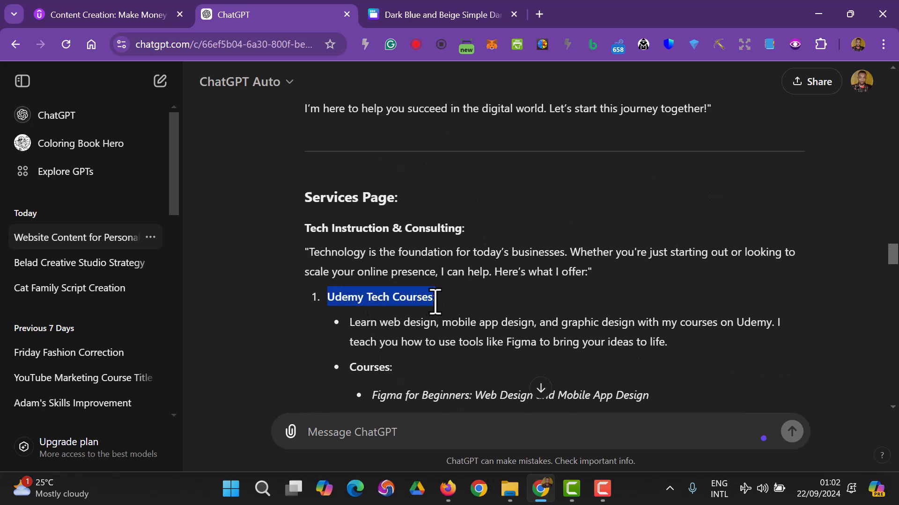
- Back in Canva, deselect the text and clear the 'passive income' Elements search
click(427, 17)
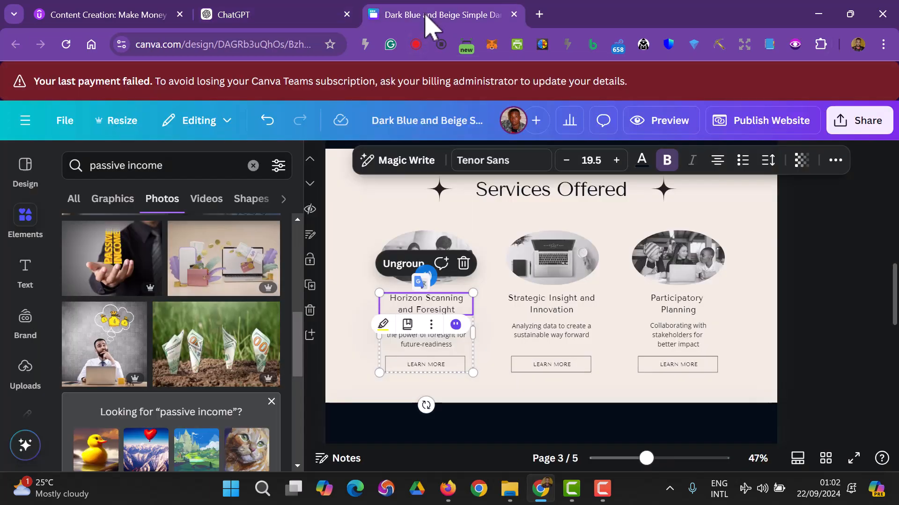
scroll(537, 267, up, 5)
scroll(738, 314, down, 2)
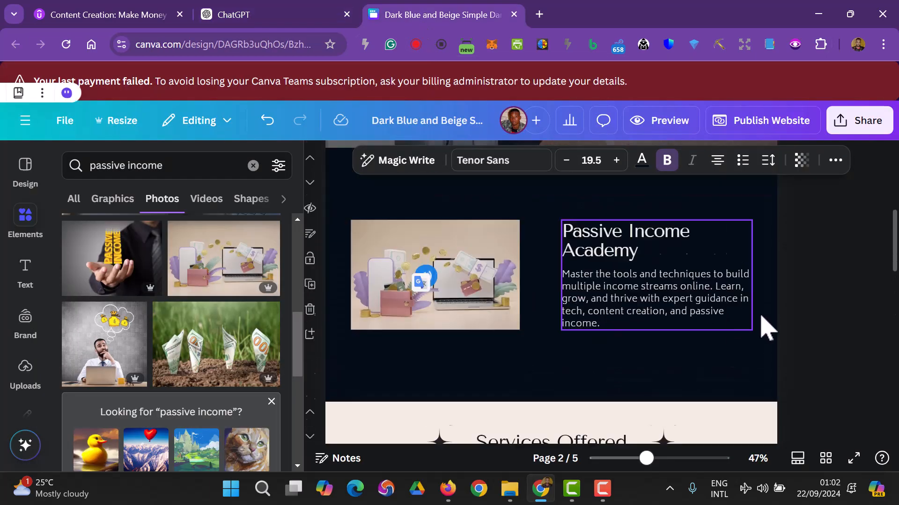
click(806, 303)
scroll(807, 304, up, 1)
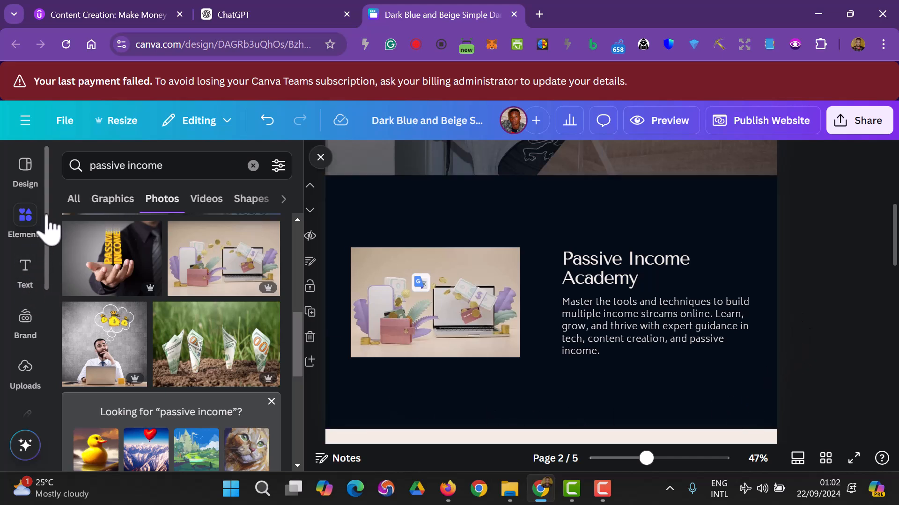
click(74, 200)
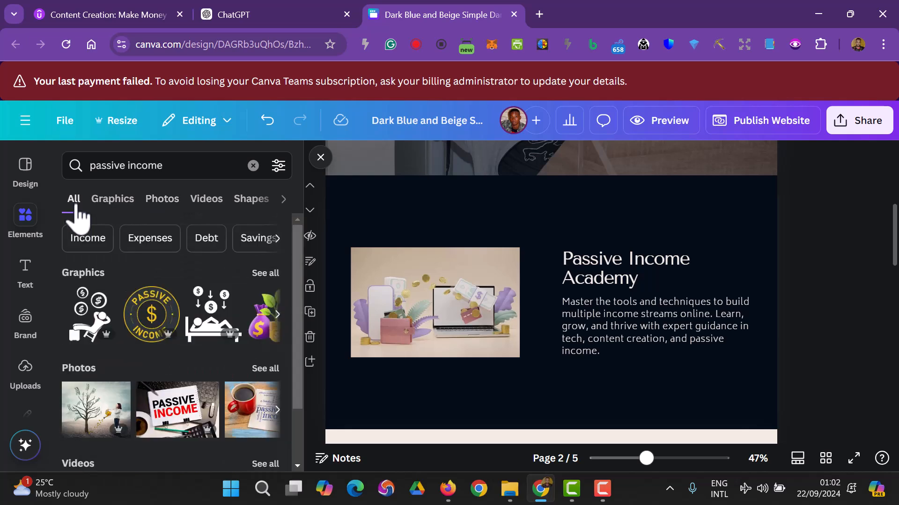
click(253, 166)
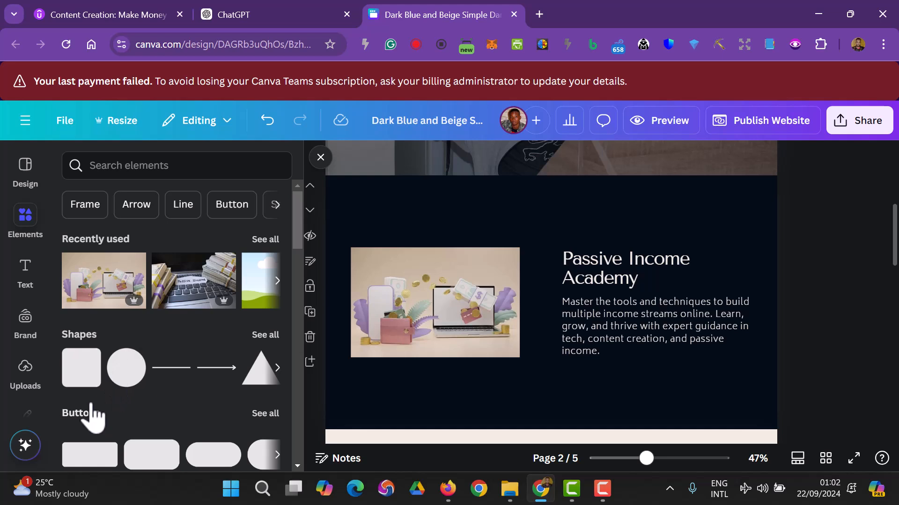
scroll(99, 397, down, 2)
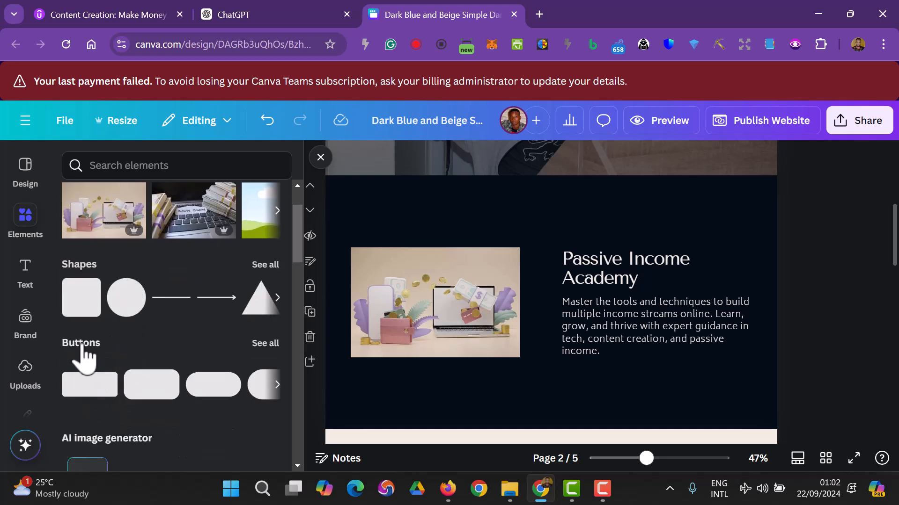
- Add a red button shape below the Passive Income Academy text, shifting the image and text up
click(90, 393)
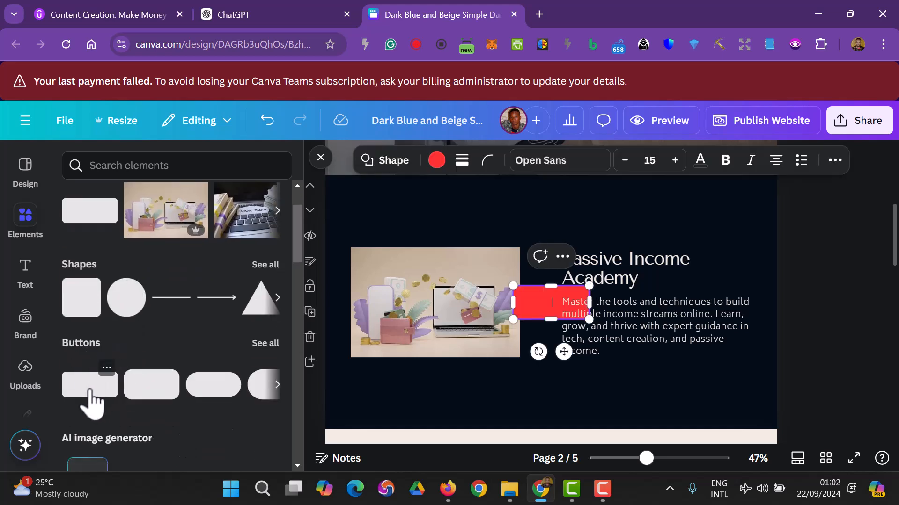
click(589, 405)
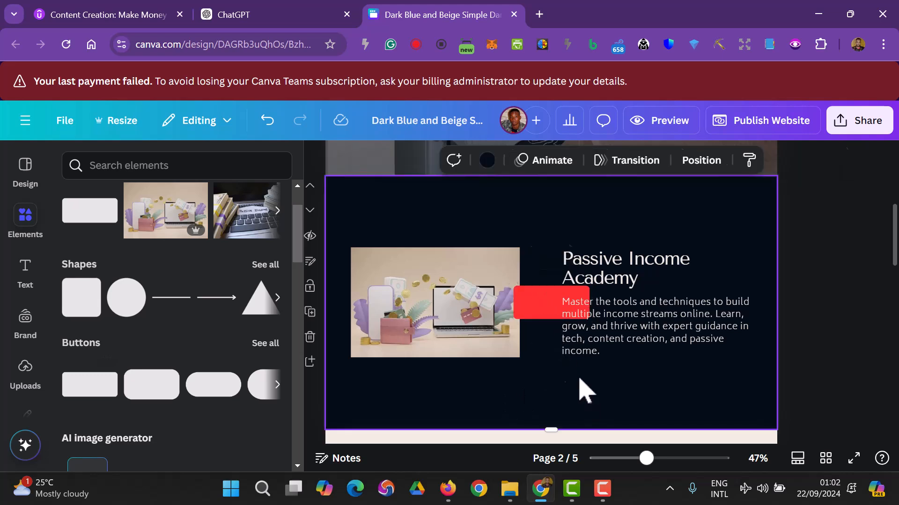
drag(537, 315, 534, 396)
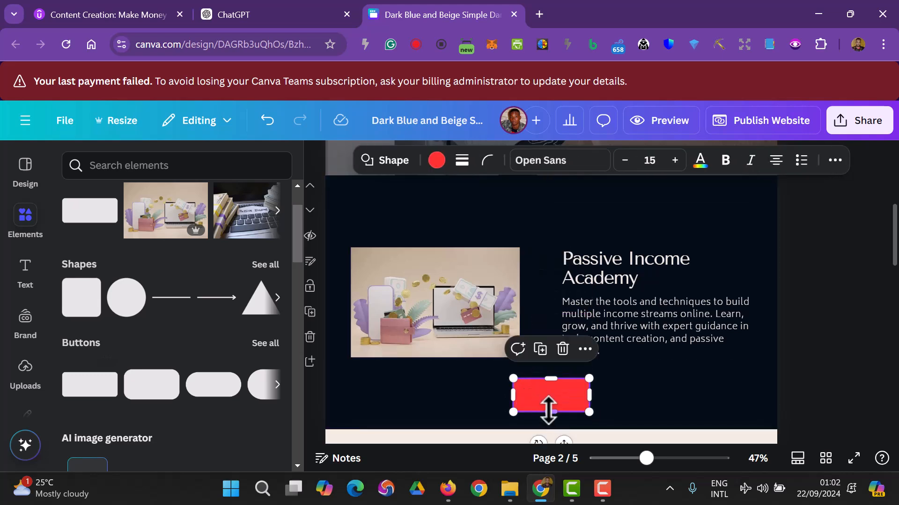
click(709, 334)
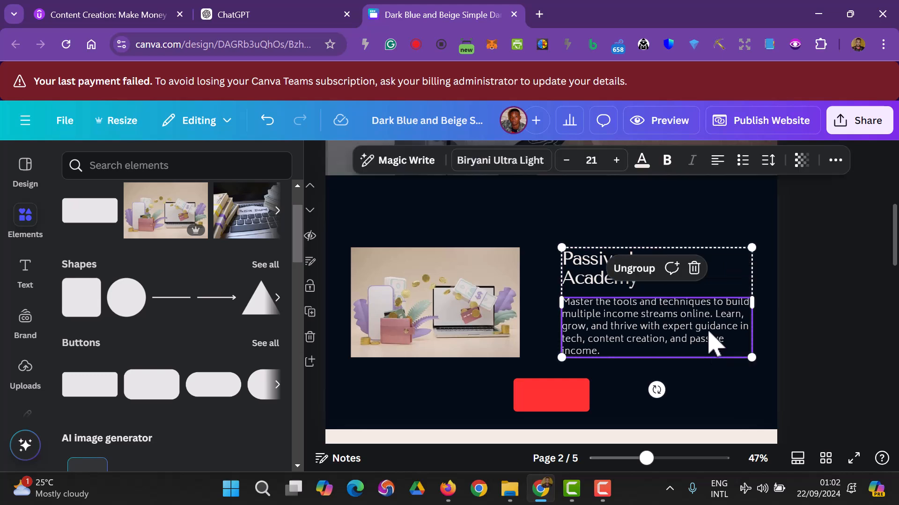
shift+click(453, 323)
drag(453, 323, 459, 299)
- Place the red rectangle under the text, make it wider and shorter, and centre it on the page
click(545, 400)
drag(548, 405, 468, 384)
drag(584, 381, 628, 382)
drag(549, 394, 557, 385)
click(823, 389)
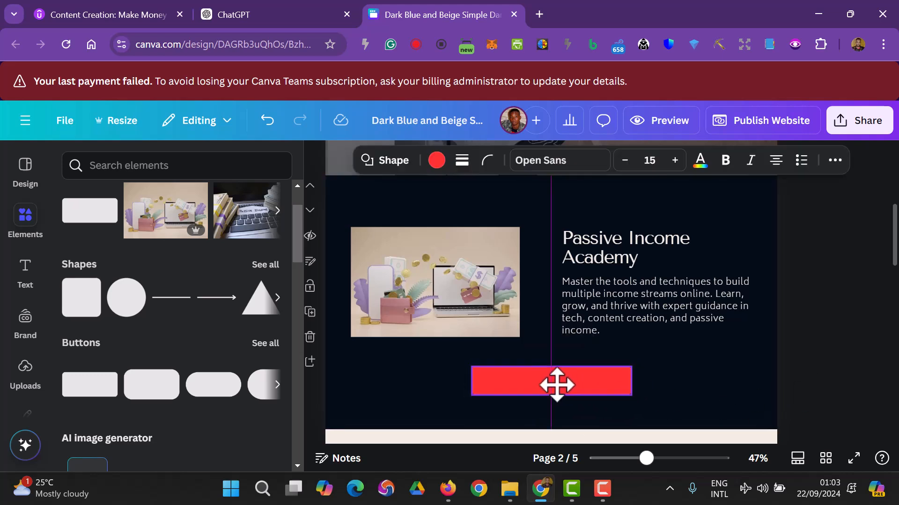
click(861, 372)
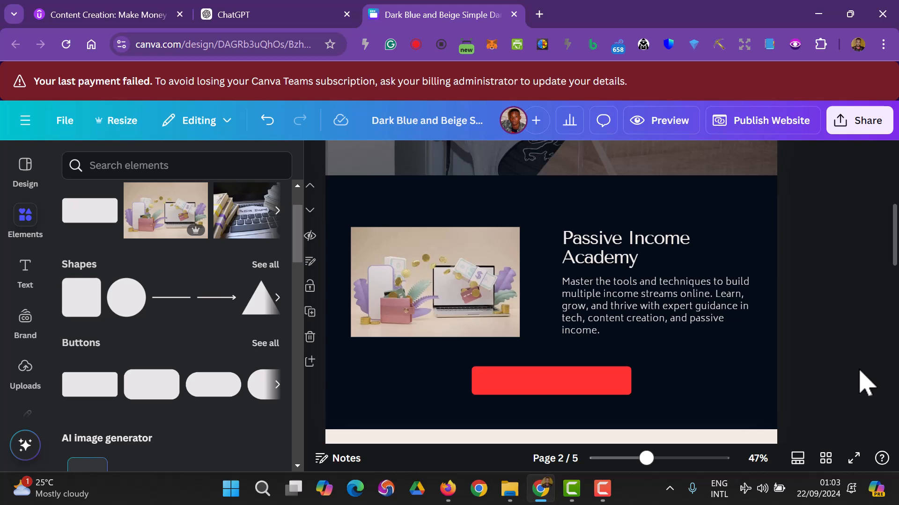
click(585, 394)
click(569, 382)
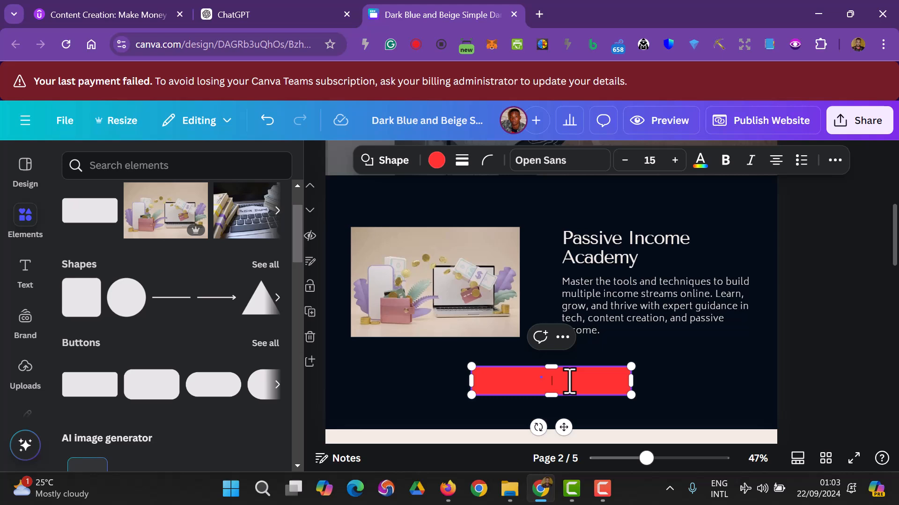
- Type 'GET STARTED' in the red button and enlarge the text to size 30
key(BackSpace)
text(GET STARTED)
click(674, 160)
click(674, 160)
click(675, 160)
click(674, 160)
click(674, 160)
click(675, 160)
click(674, 160)
click(675, 160)
click(675, 160)
click(674, 160)
click(674, 160)
click(674, 160)
click(674, 160)
click(674, 160)
click(674, 160)
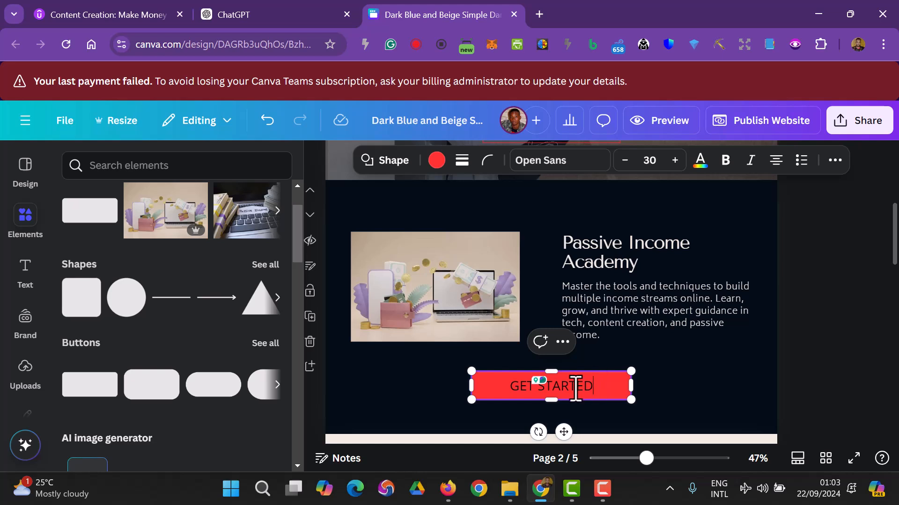
- Make the GET STARTED button text bold
drag(588, 388, 512, 395)
click(727, 161)
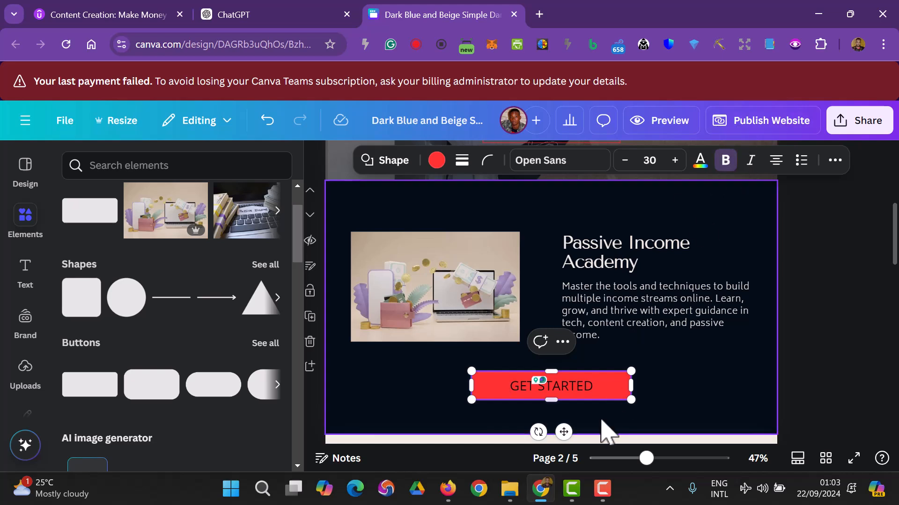
drag(543, 391, 514, 393)
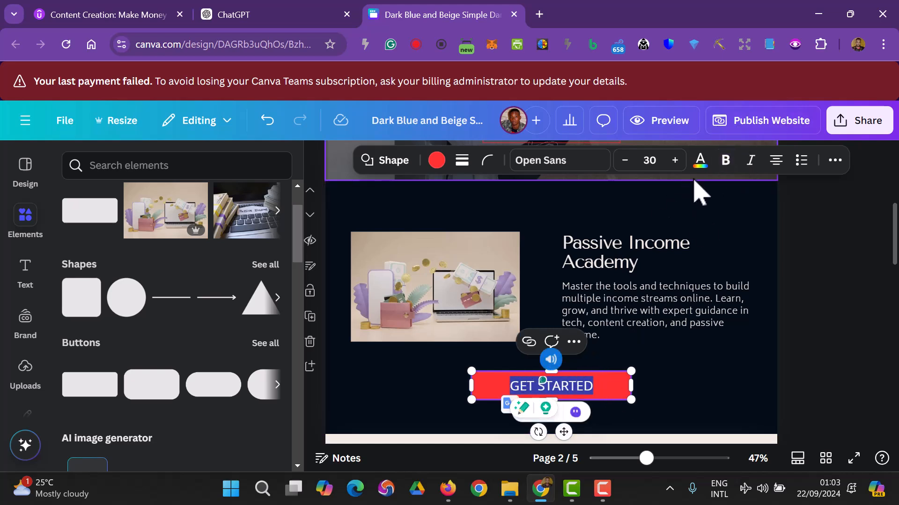
click(725, 164)
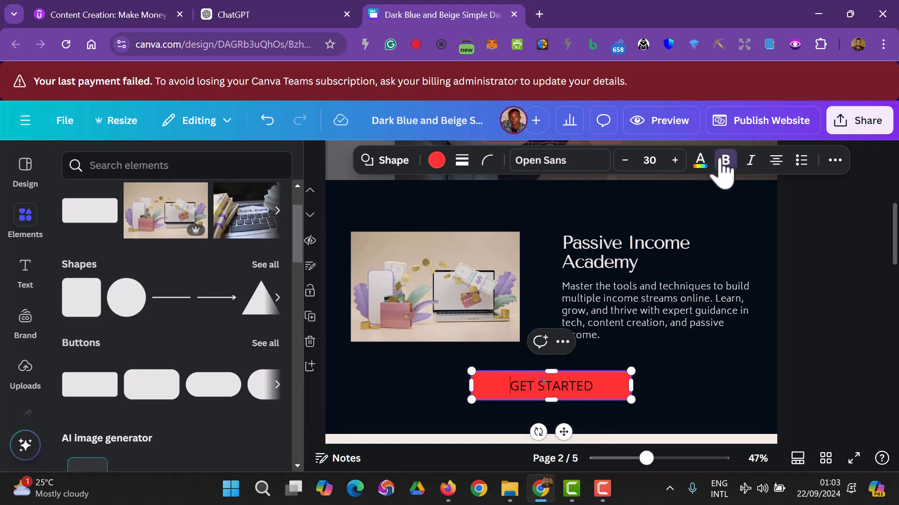
click(847, 369)
- Apply a beige colour to the GET STARTED button text
click(582, 395)
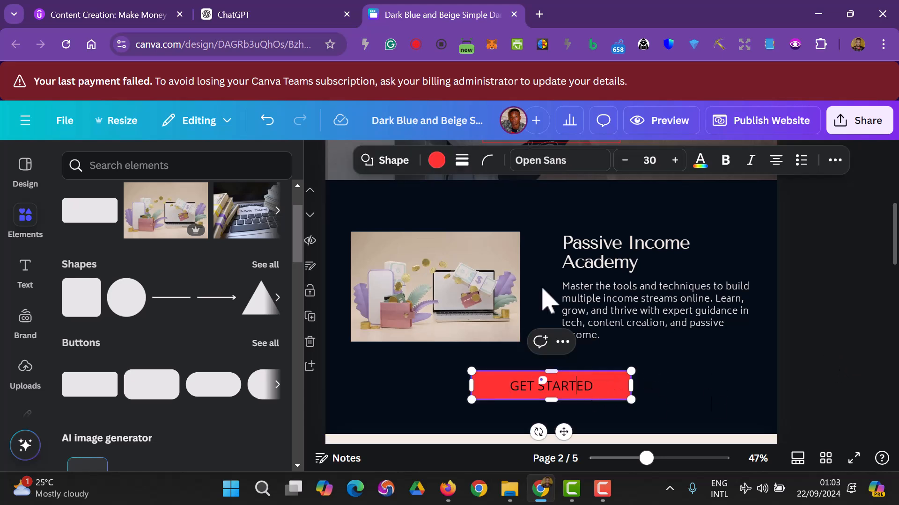
click(700, 163)
click(226, 272)
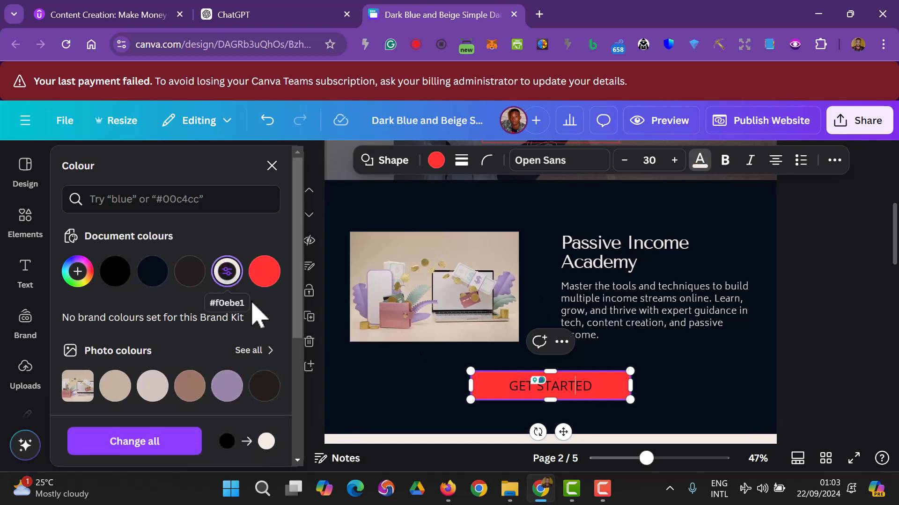
click(866, 401)
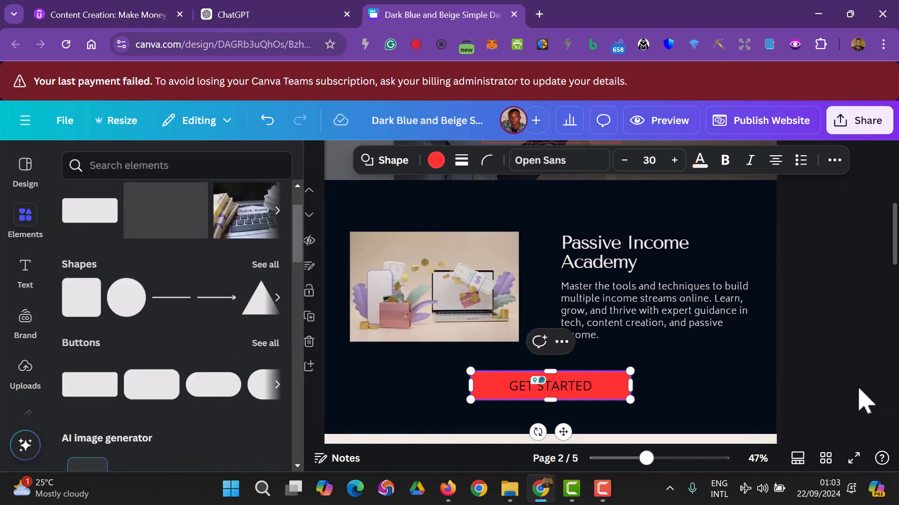
click(582, 396)
right_click(582, 396)
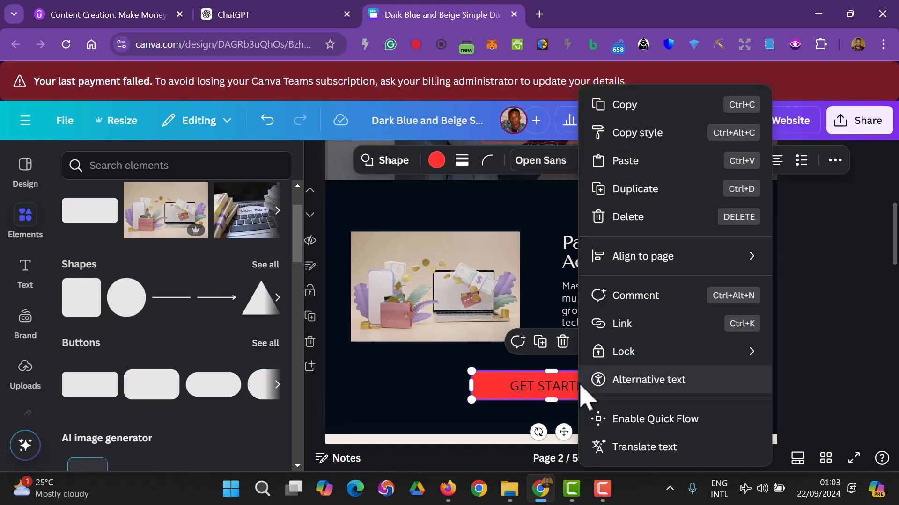
click(557, 395)
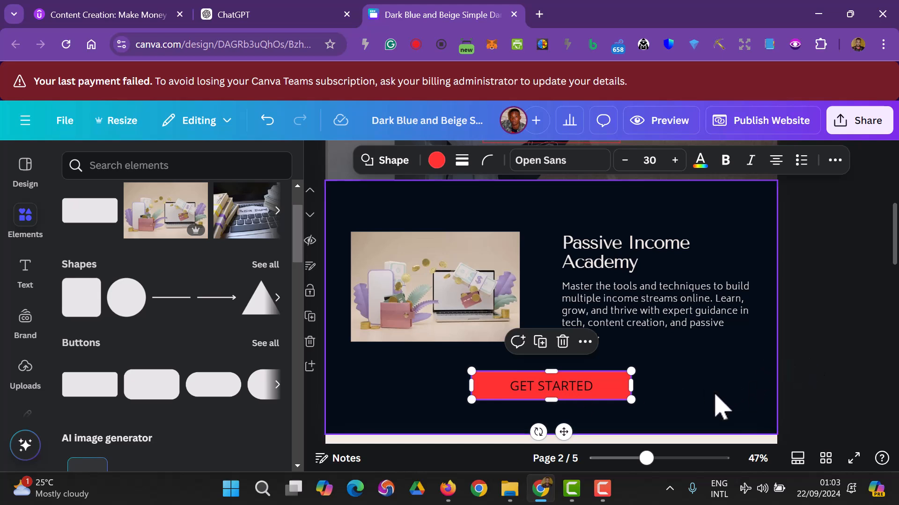
click(628, 409)
click(622, 398)
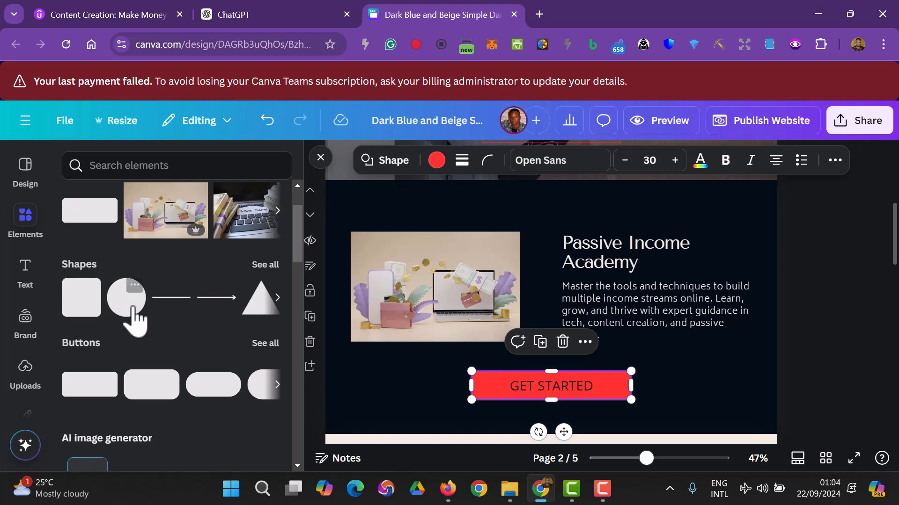
- Keep the button fill red after trying navy, and set its text to off-white #f0ebe1
scroll(161, 365, down, 2)
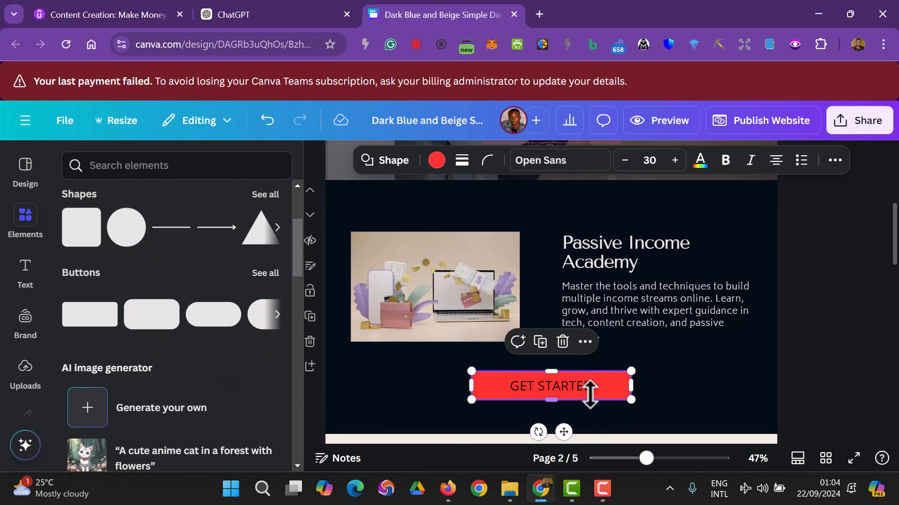
click(431, 163)
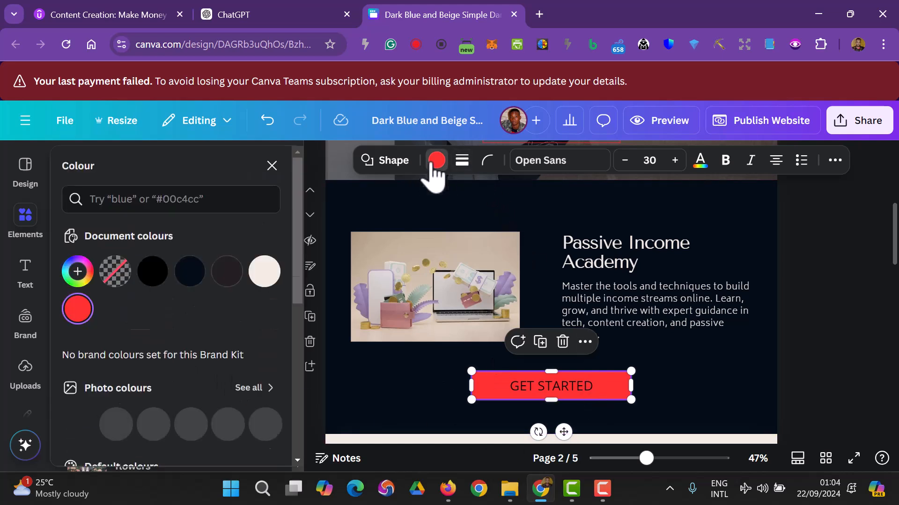
click(185, 280)
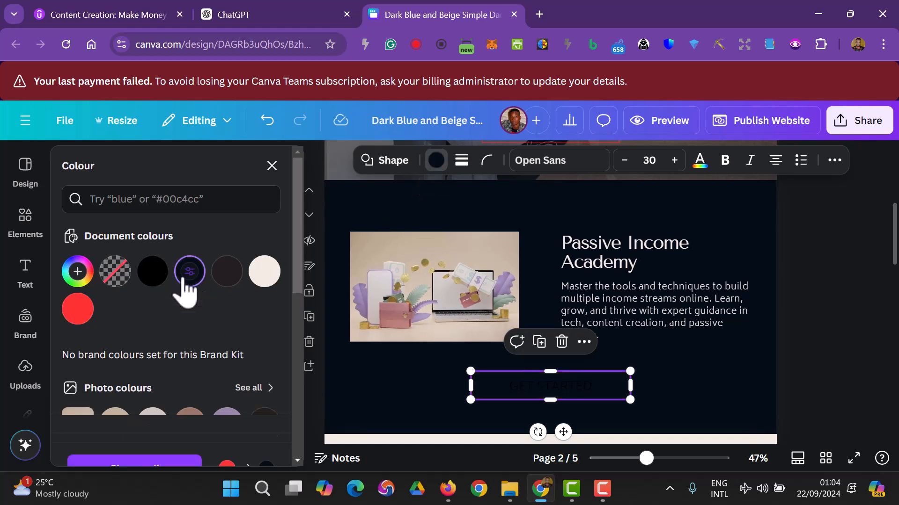
click(78, 309)
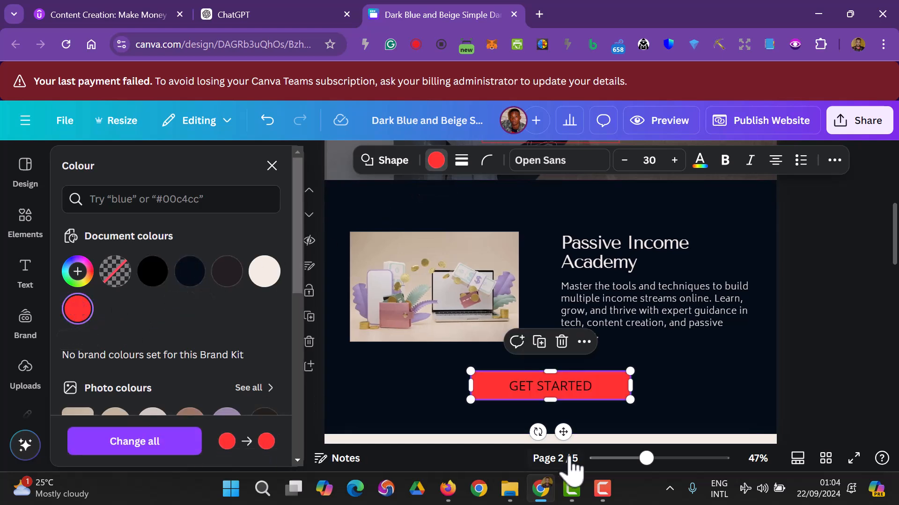
click(700, 160)
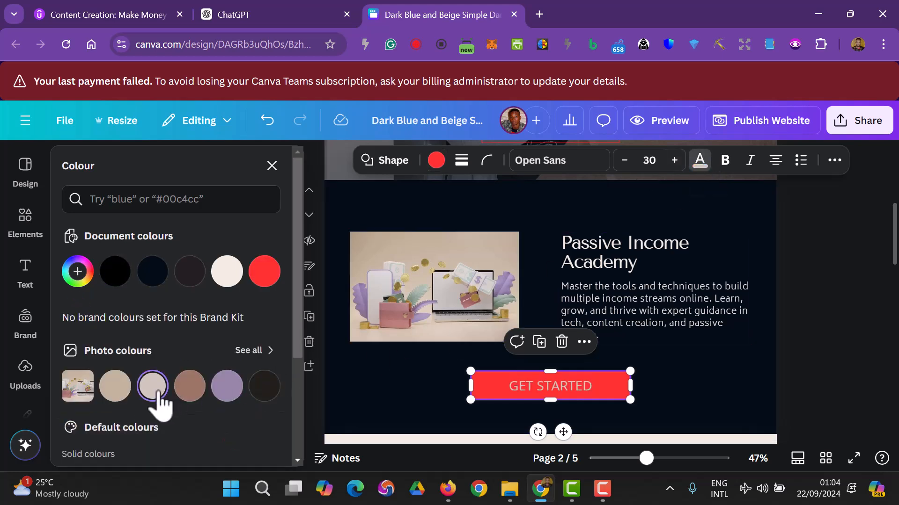
click(227, 271)
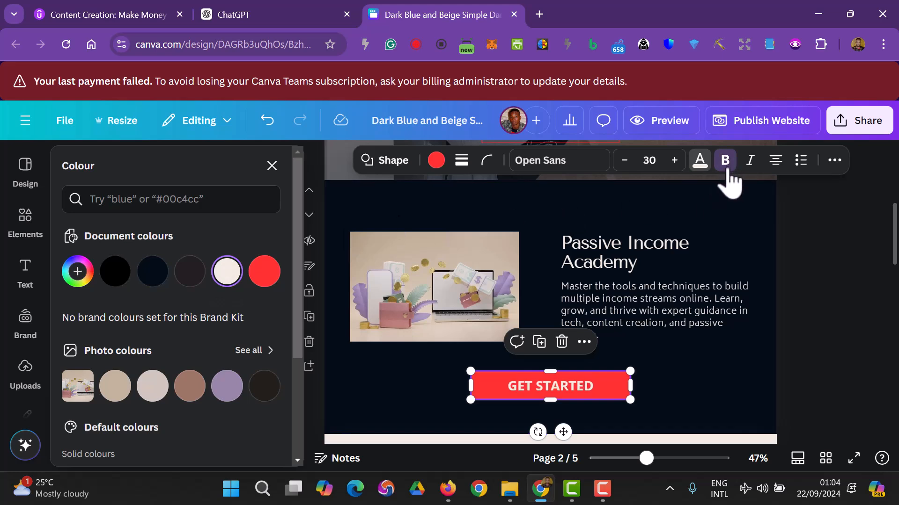
click(841, 378)
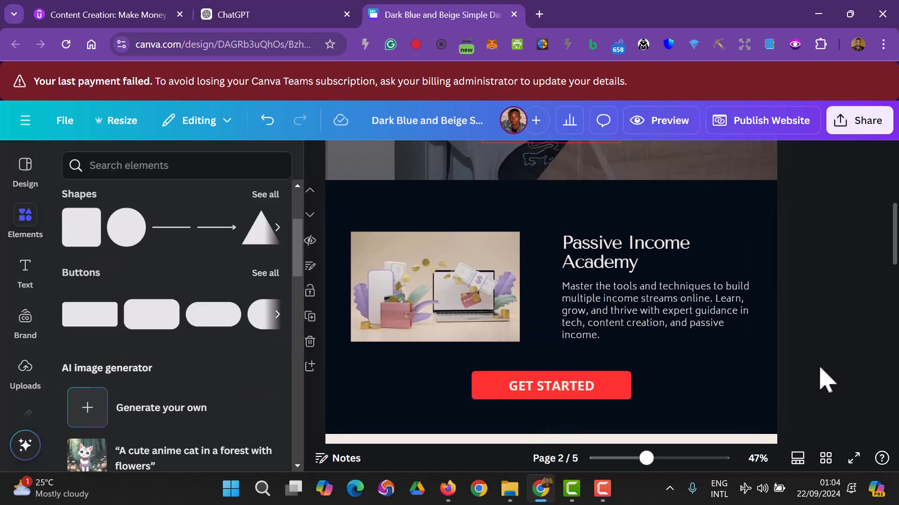
click(242, 14)
scroll(466, 311, down, 1)
scroll(463, 309, up, 4)
scroll(463, 301, up, 15)
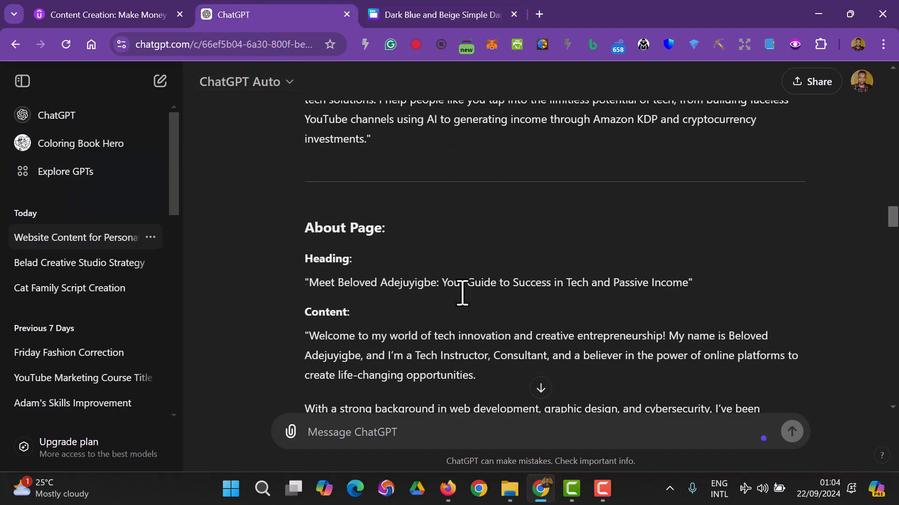
scroll(416, 188, up, 2)
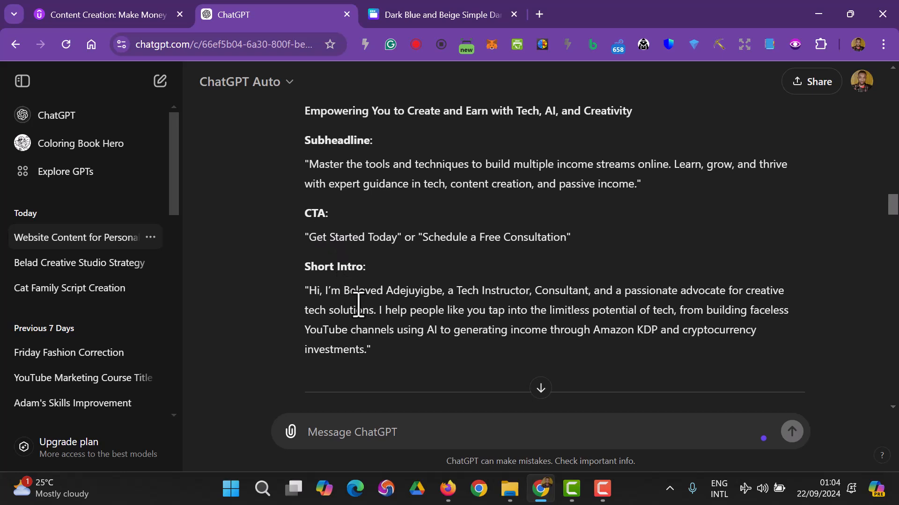
scroll(363, 304, down, 3)
scroll(368, 294, down, 3)
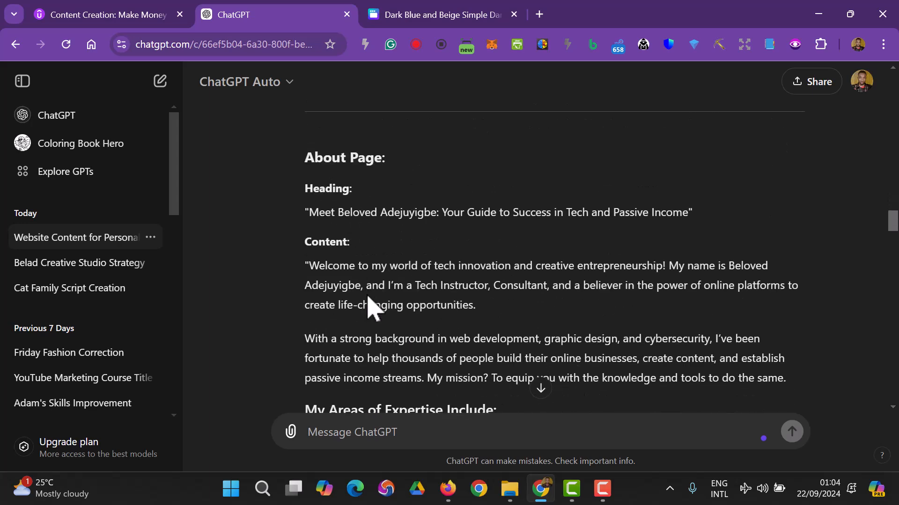
- Clear the photos out of the three oval frames on the Services Offered page
click(421, 14)
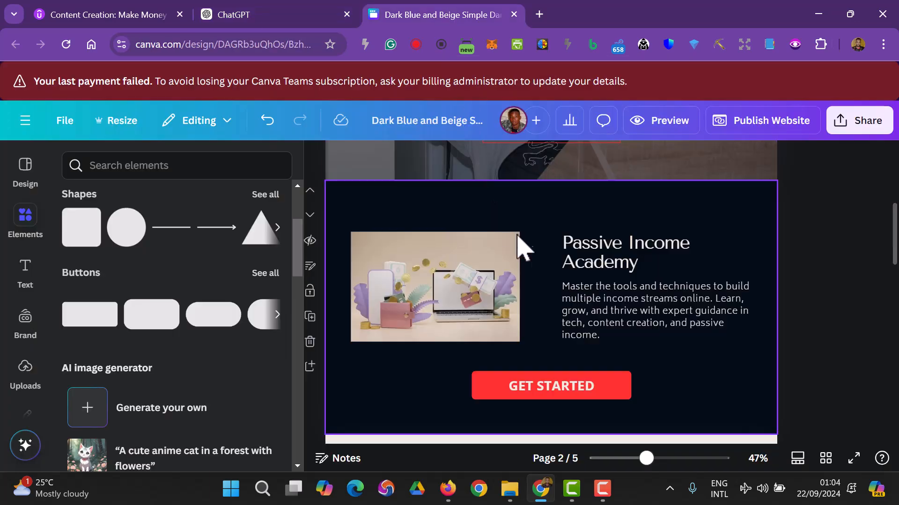
scroll(548, 243, down, 2)
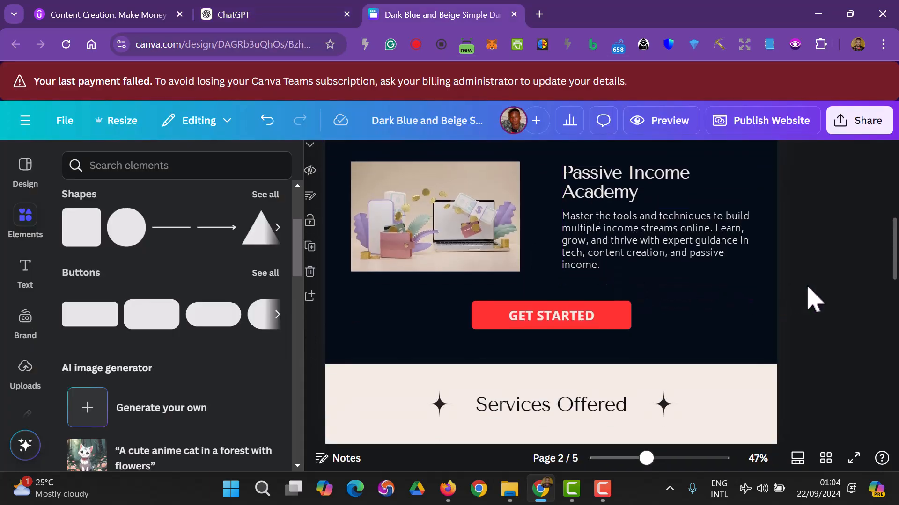
scroll(814, 295, down, 5)
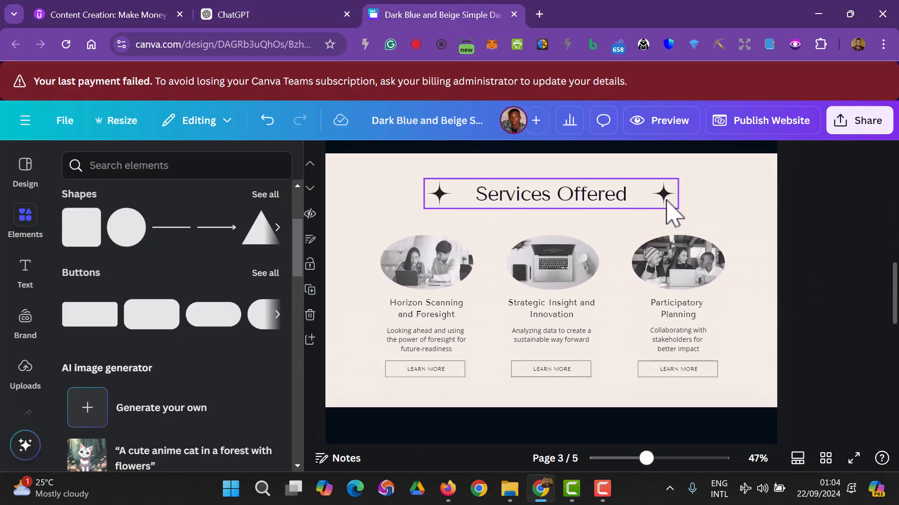
click(665, 195)
click(822, 263)
scroll(822, 263, up, 5)
scroll(822, 263, down, 5)
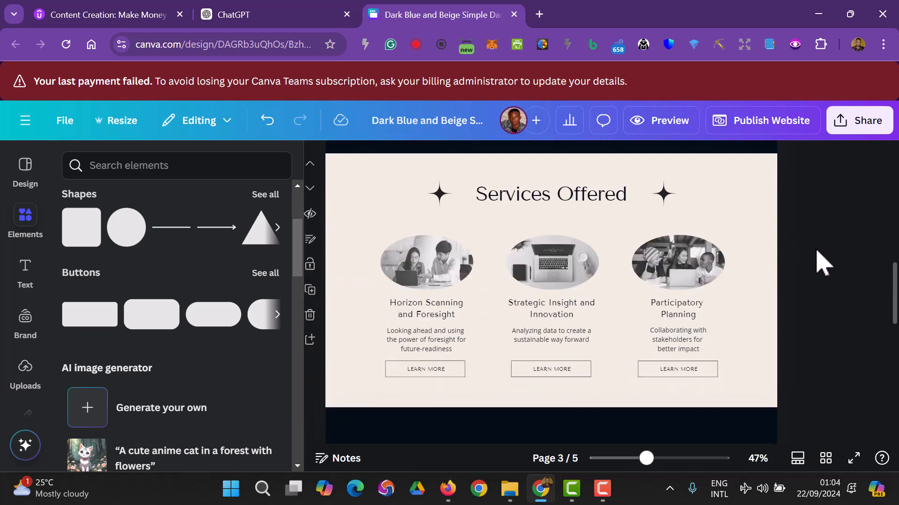
click(427, 280)
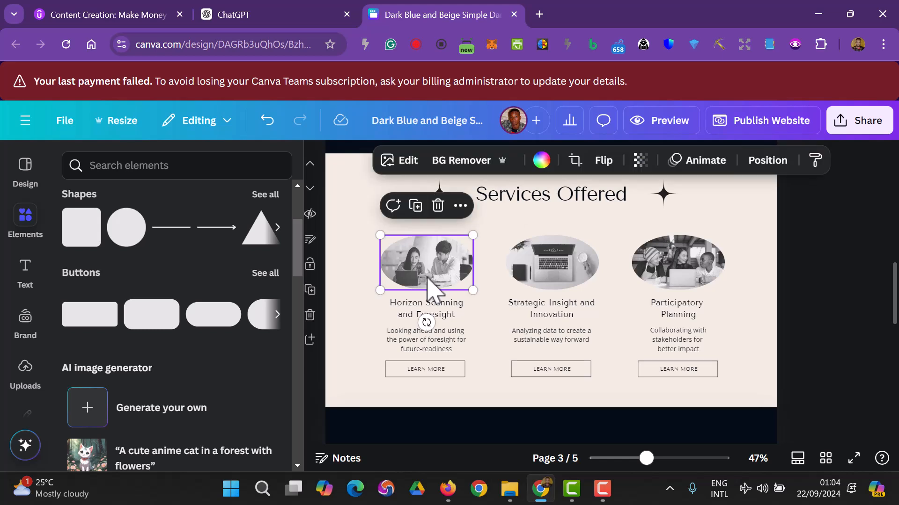
key(Delete)
click(562, 278)
key(Delete)
click(676, 281)
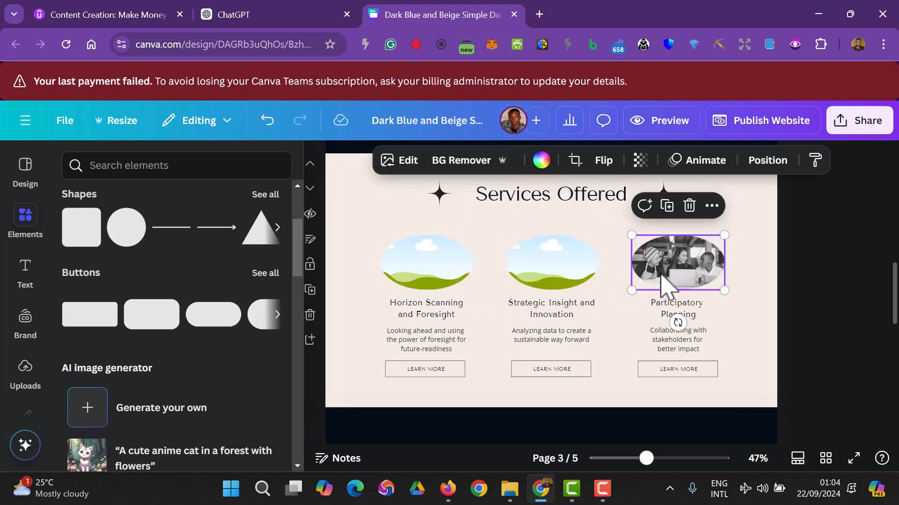
key(Delete)
- Delete the three empty oval placeholders and both sparkle stars beside the heading
click(576, 283)
key(Delete)
click(427, 288)
key(Delete)
click(676, 274)
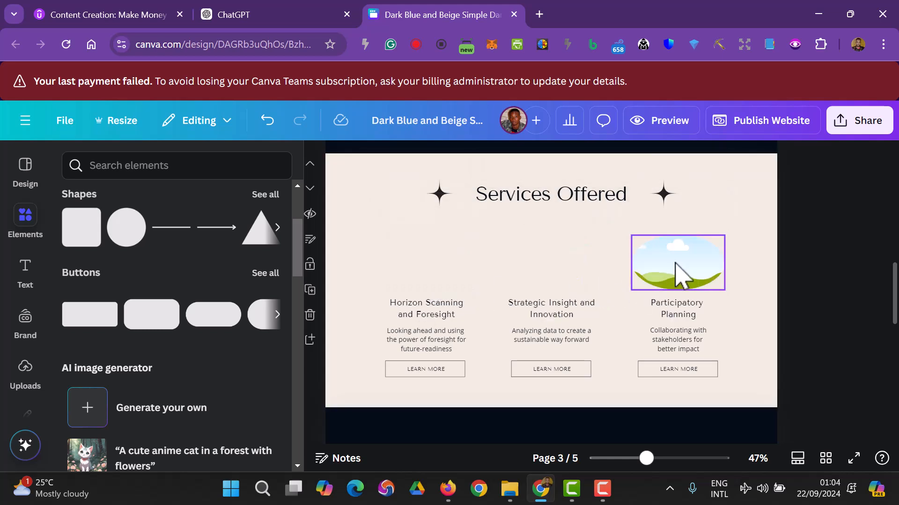
key(Delete)
click(442, 199)
key(Delete)
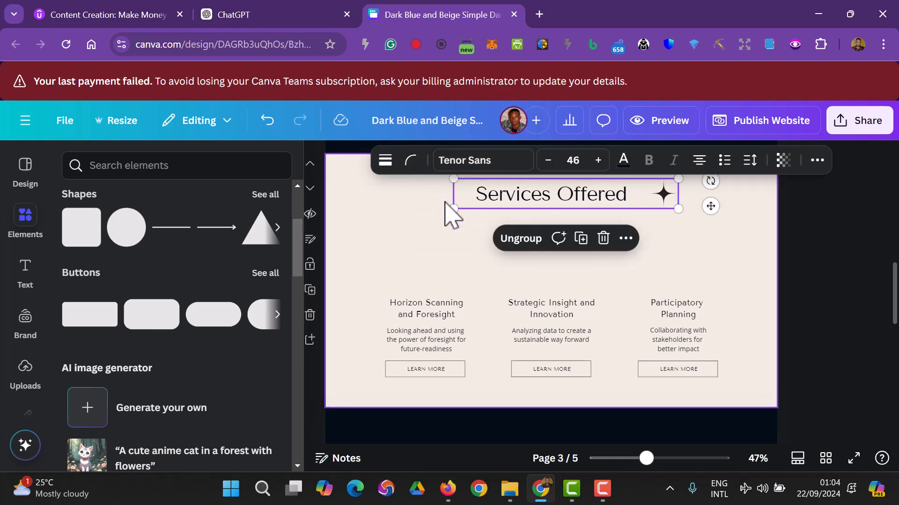
click(667, 199)
key(Delete)
- Nudge the Services Offered heading slightly down and left, then browse all Button designs
click(835, 272)
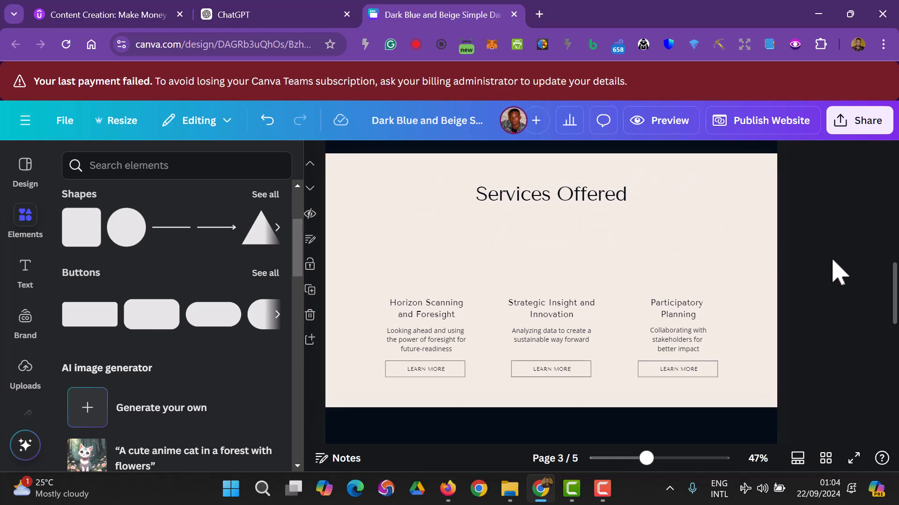
scroll(816, 274, up, 6)
scroll(816, 274, down, 3)
scroll(811, 262, down, 1)
drag(543, 337, 542, 350)
click(811, 356)
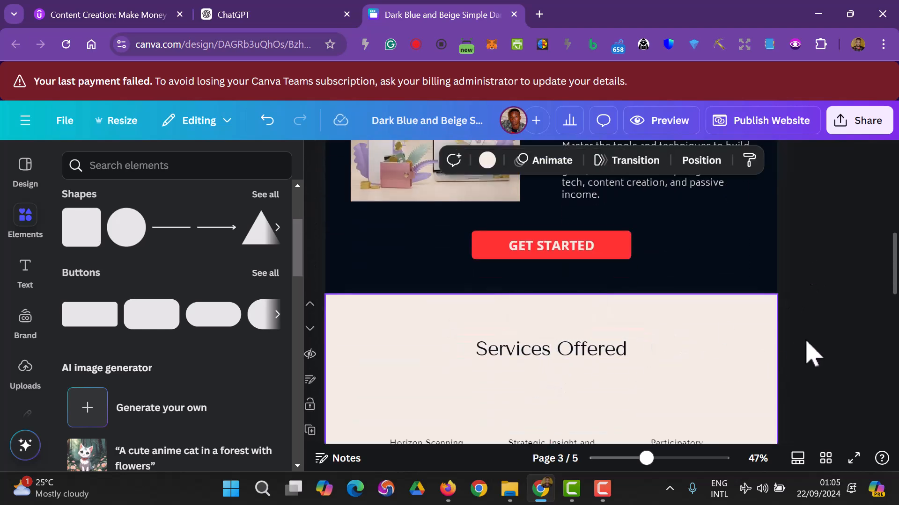
click(552, 349)
drag(553, 349, 550, 350)
click(842, 360)
scroll(808, 341, down, 7)
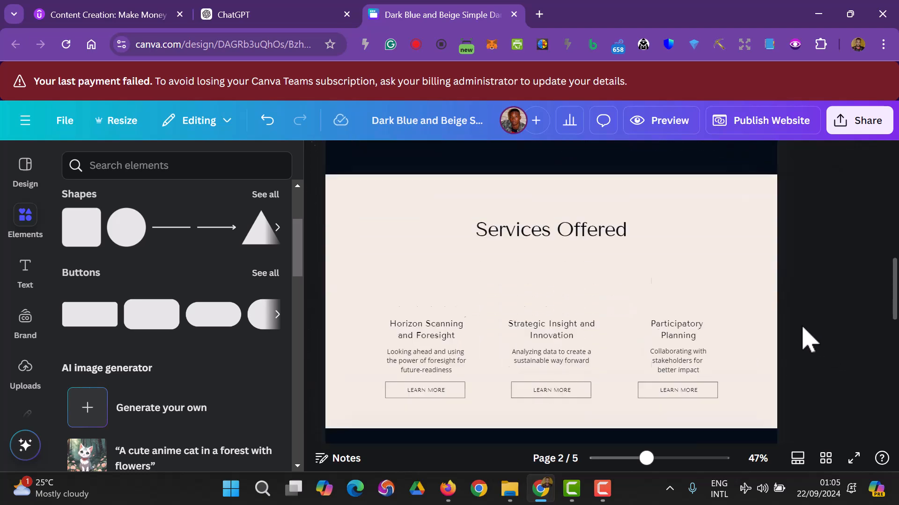
scroll(802, 341, up, 5)
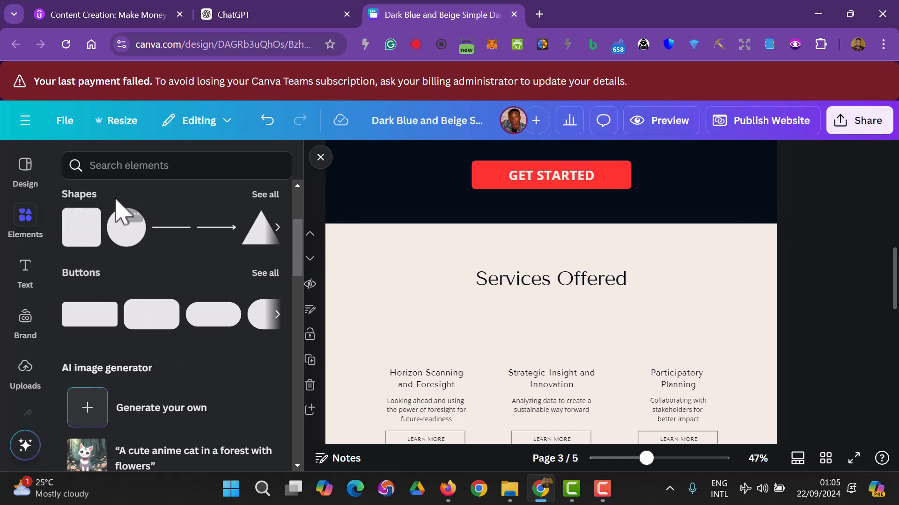
click(266, 274)
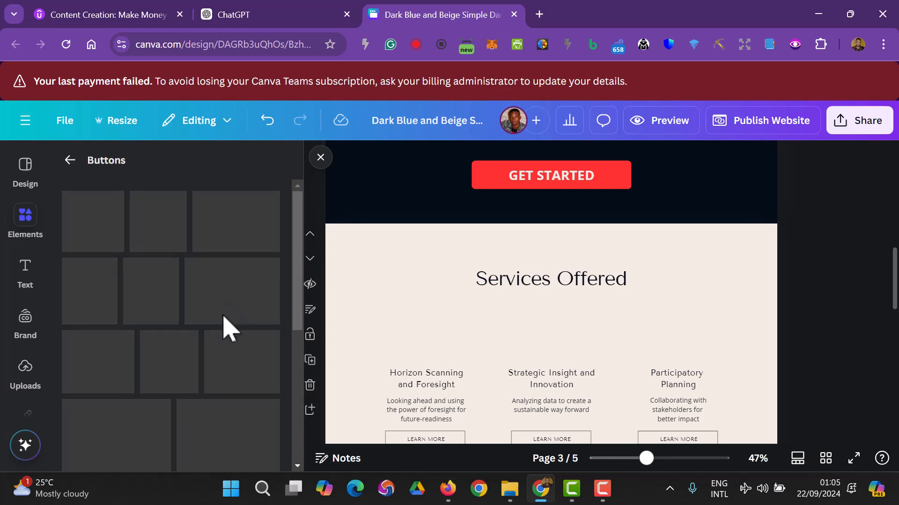
- Search Elements for 'Frame' and place a shortened landscape frame above Horizon Scanning and Foresight
click(70, 161)
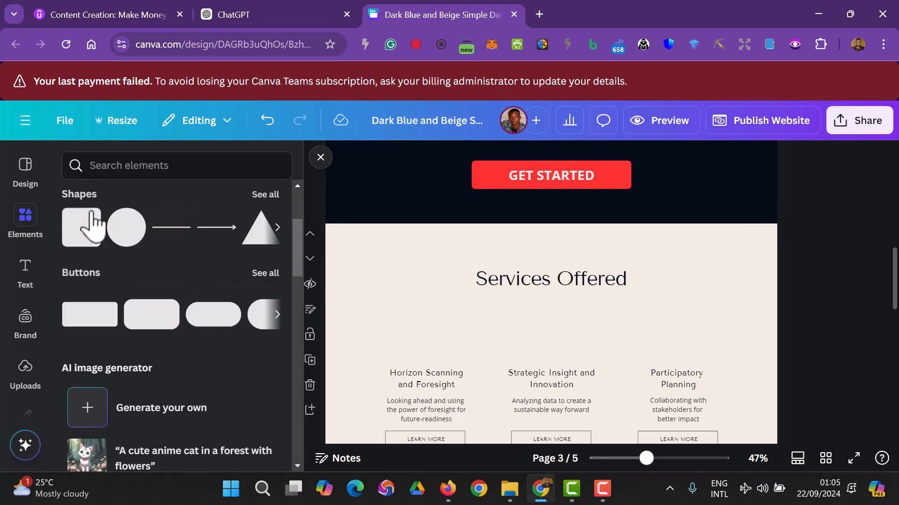
click(132, 166)
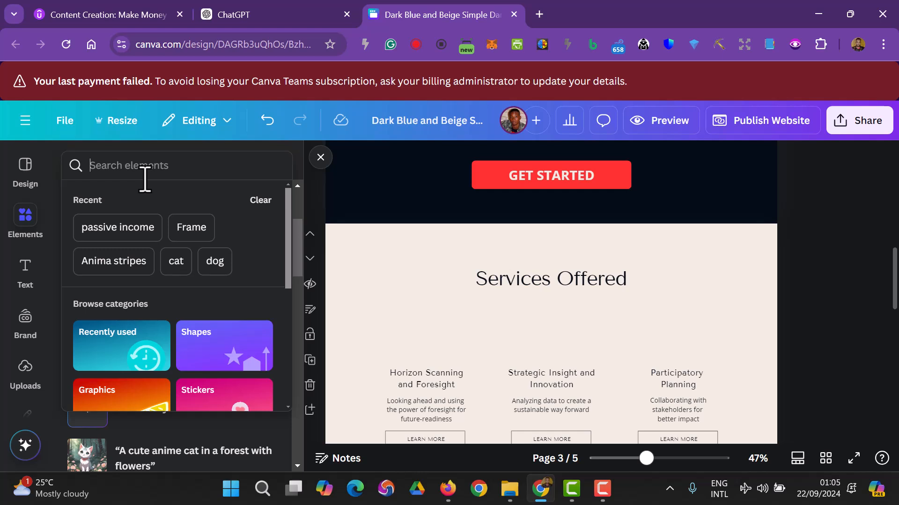
text(Fr)
click(136, 227)
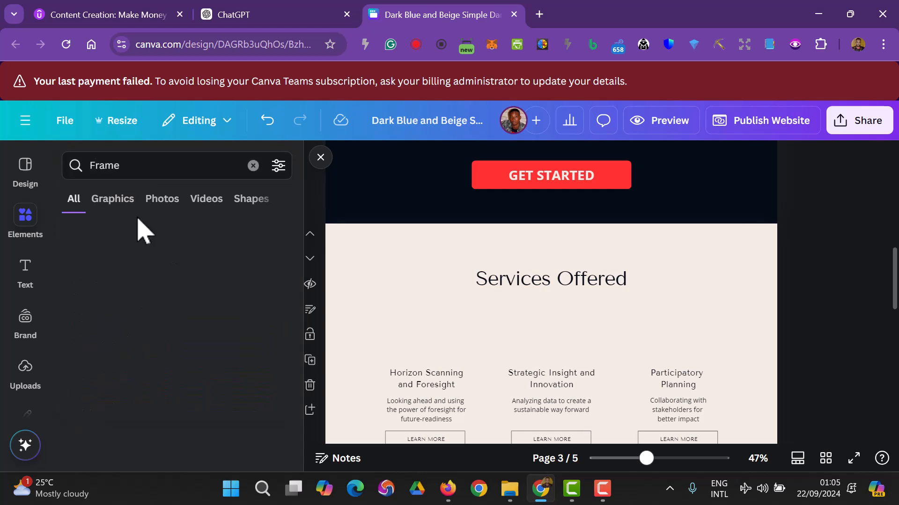
scroll(141, 252, down, 2)
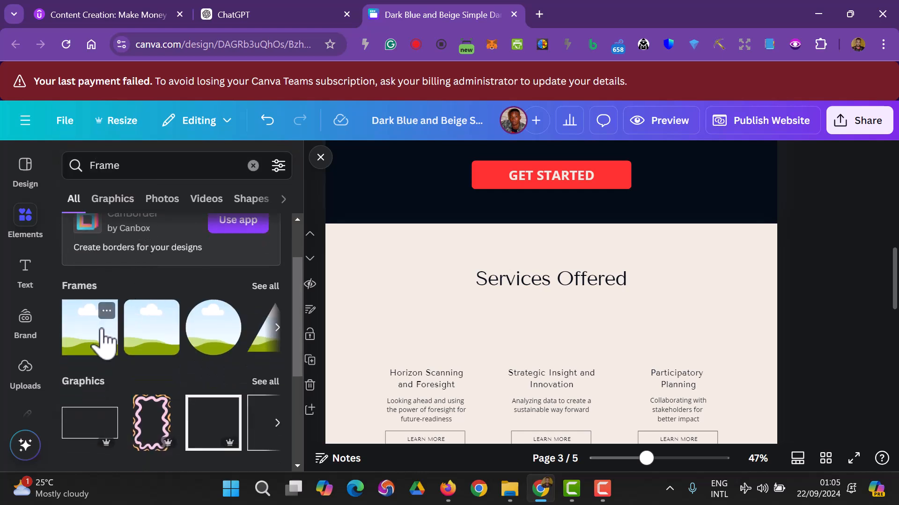
click(111, 330)
drag(557, 342, 450, 346)
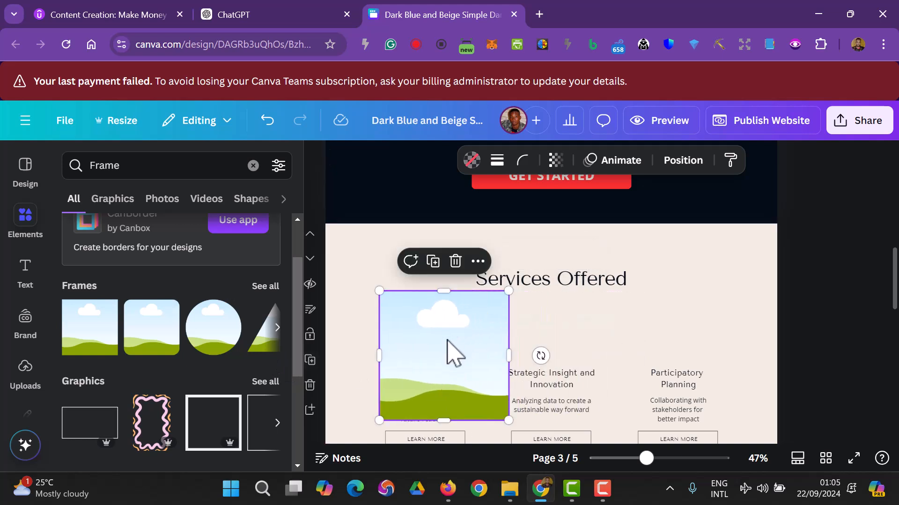
drag(449, 420, 473, 345)
scroll(534, 328, down, 3)
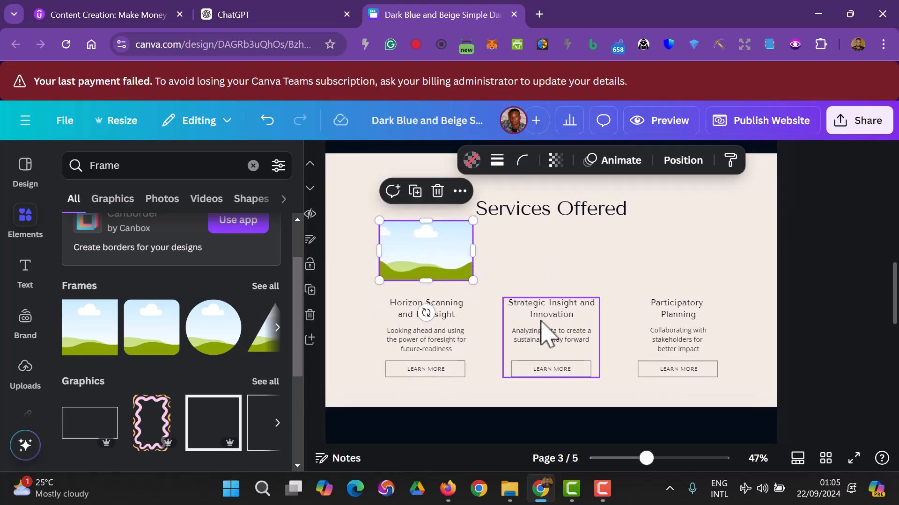
click(545, 219)
- Shrink the Services Offered title to size 42, narrow its text box and recentre it
drag(560, 216, 557, 207)
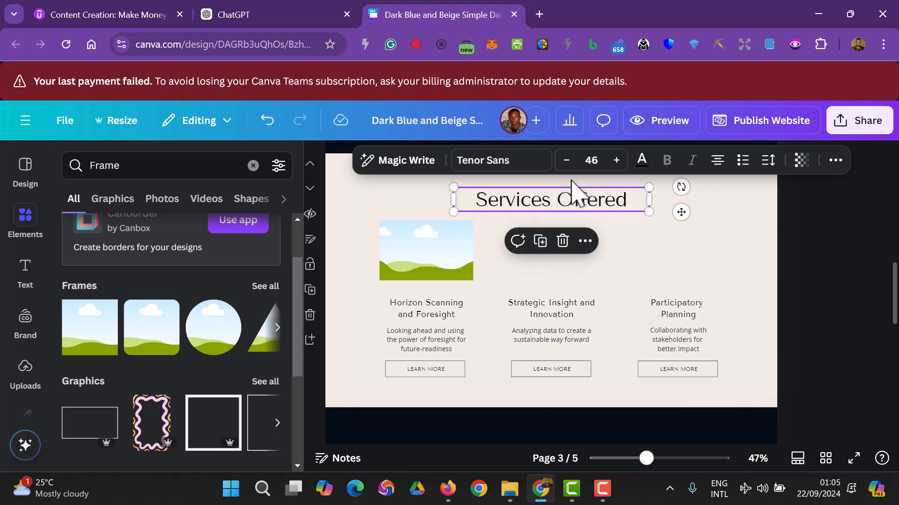
click(566, 161)
click(566, 161)
click(566, 160)
click(567, 161)
click(566, 160)
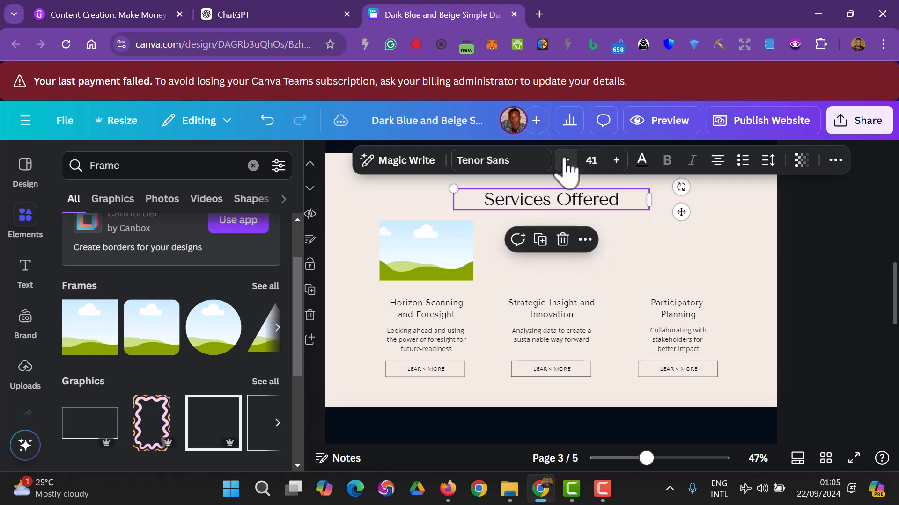
click(616, 160)
click(822, 331)
scroll(817, 335, up, 5)
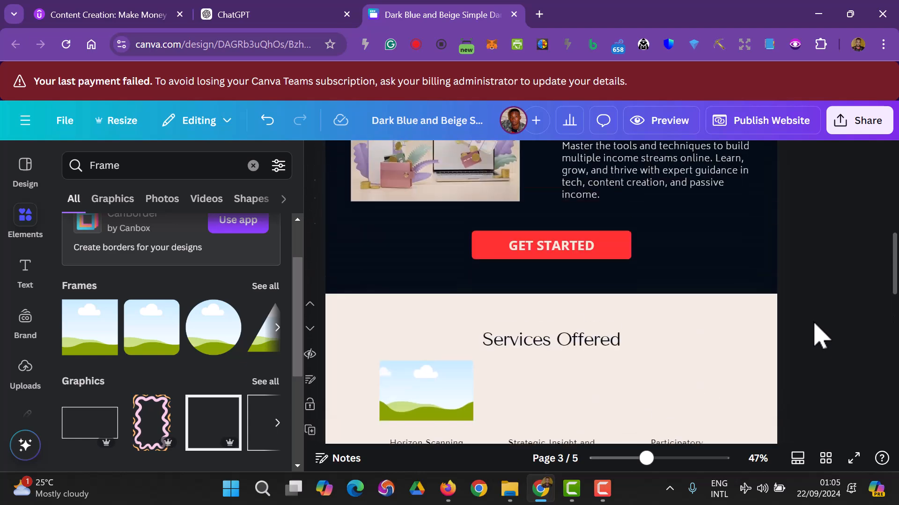
scroll(655, 281, down, 3)
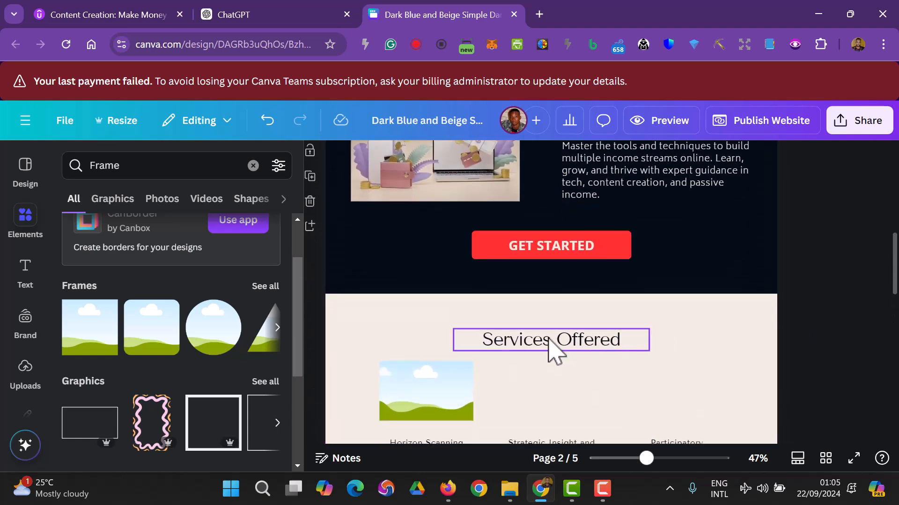
click(547, 338)
drag(653, 335, 599, 337)
drag(529, 345, 554, 334)
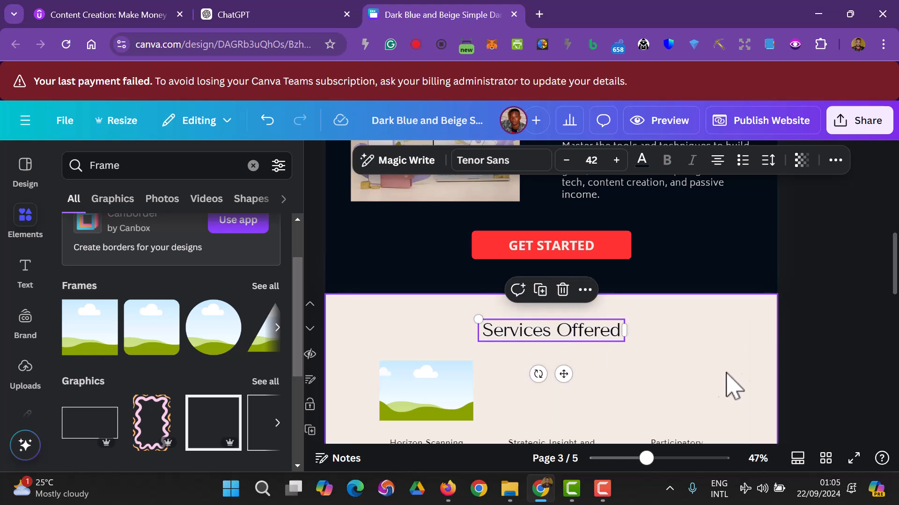
- Narrow the landscape frame and duplicate it above the Strategic Insight and Participatory Planning columns
click(780, 357)
scroll(810, 347, down, 3)
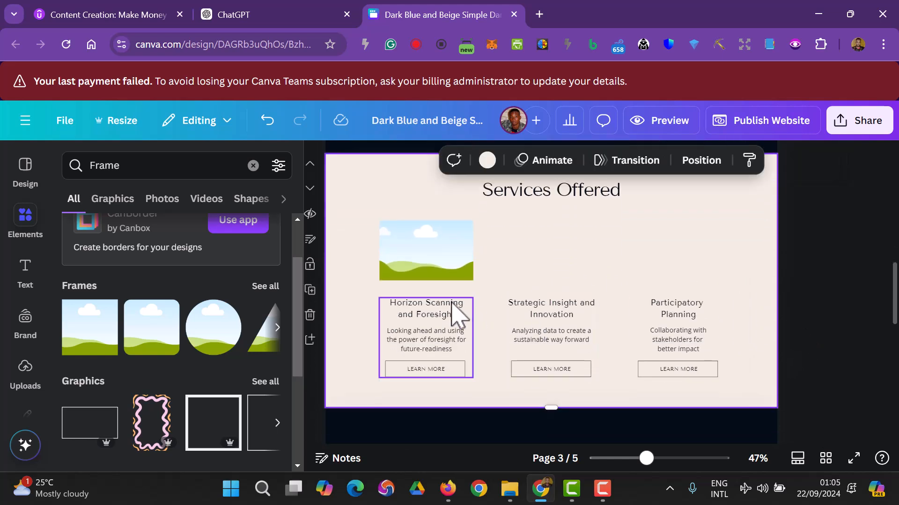
click(452, 271)
drag(469, 255, 467, 256)
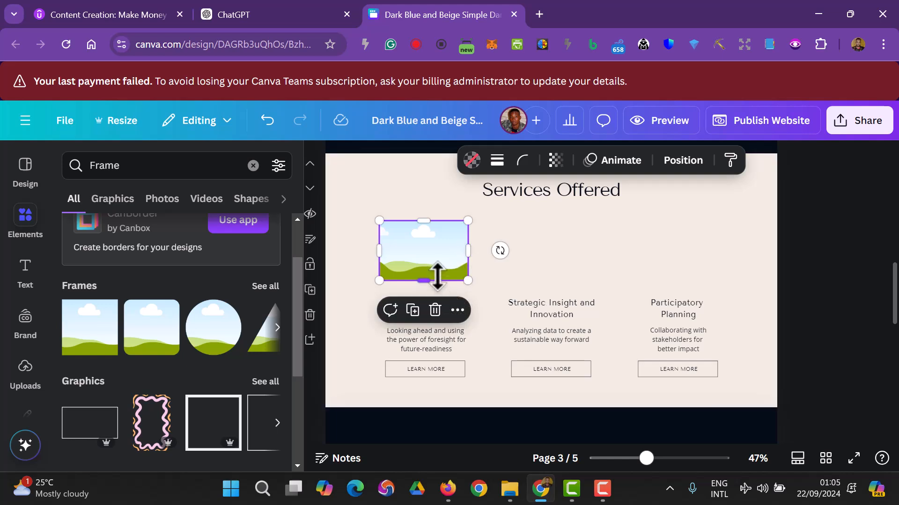
key(ctrl+d)
drag(421, 277, 538, 262)
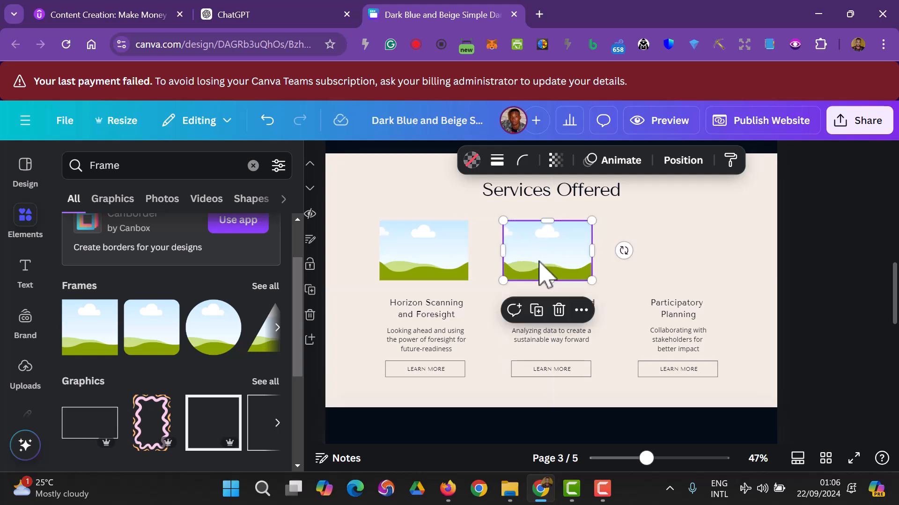
key(ctrl+d)
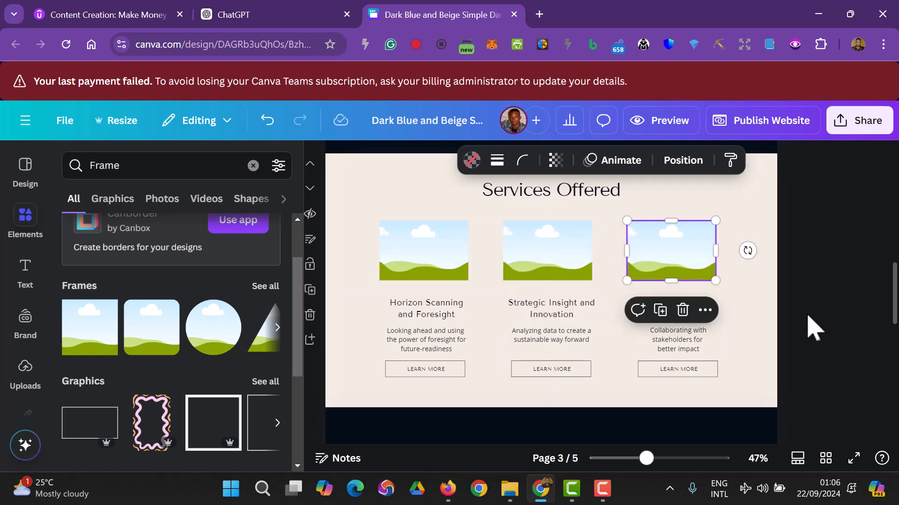
click(814, 327)
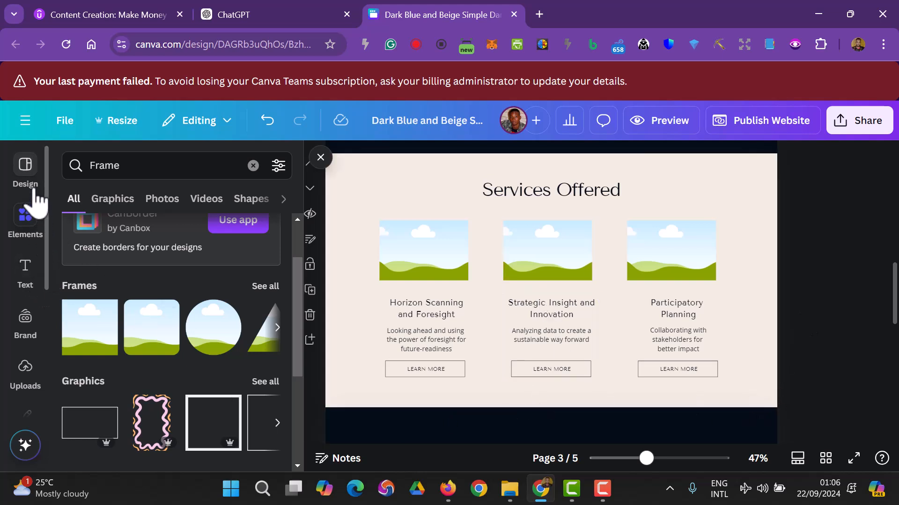
- Copy 'Udemy Tech Courses' from ChatGPT over the Horizon Scanning and Foresight service heading
click(253, 166)
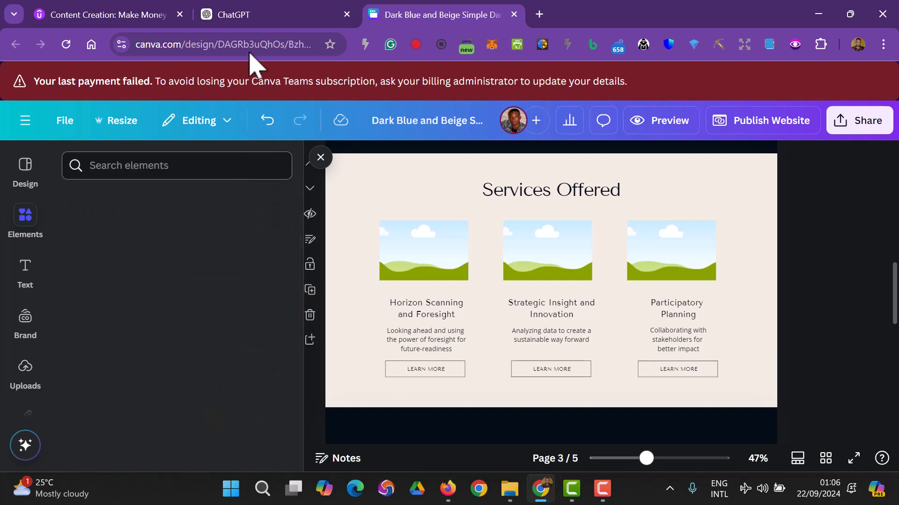
click(257, 16)
scroll(375, 323, down, 3)
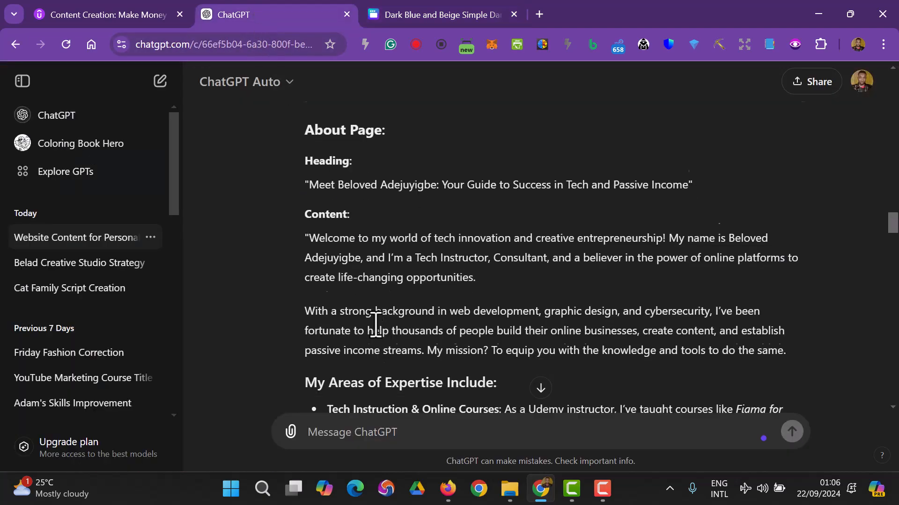
scroll(375, 321, up, 5)
scroll(374, 334, up, 6)
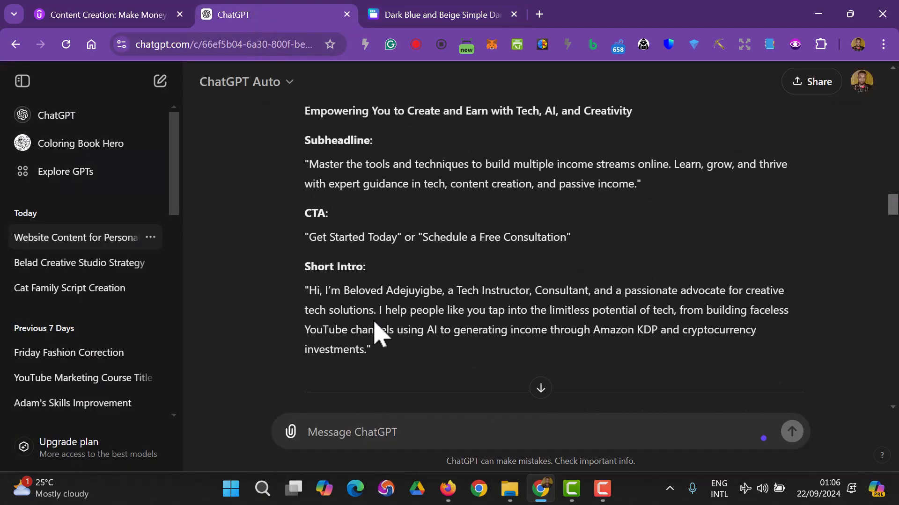
scroll(375, 334, down, 12)
scroll(377, 330, down, 5)
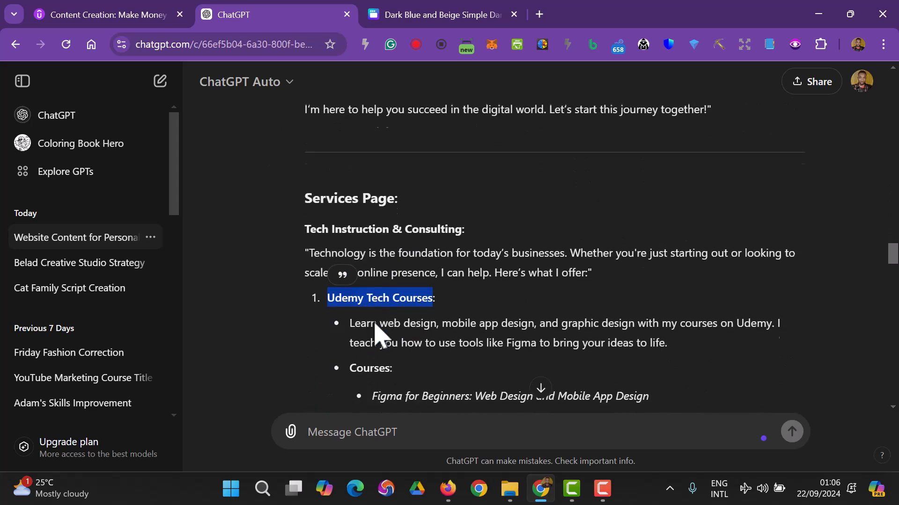
right_click(395, 228)
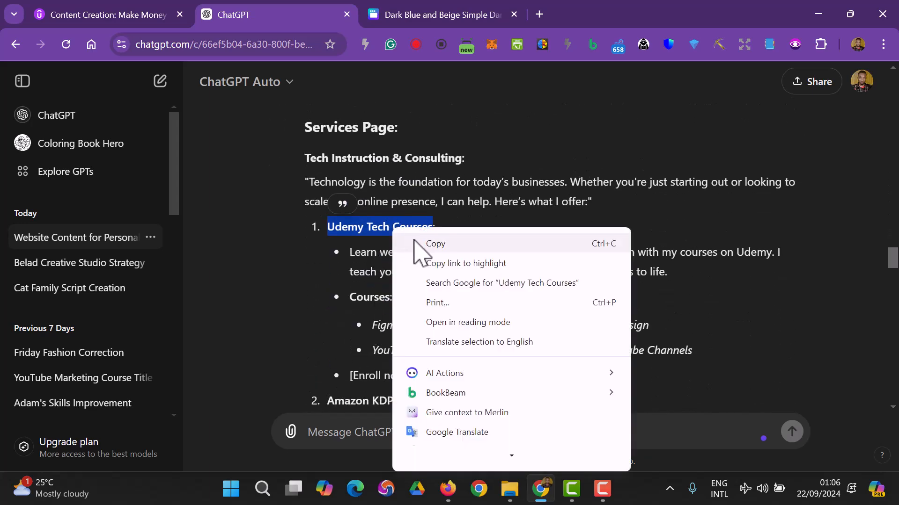
click(414, 242)
click(416, 15)
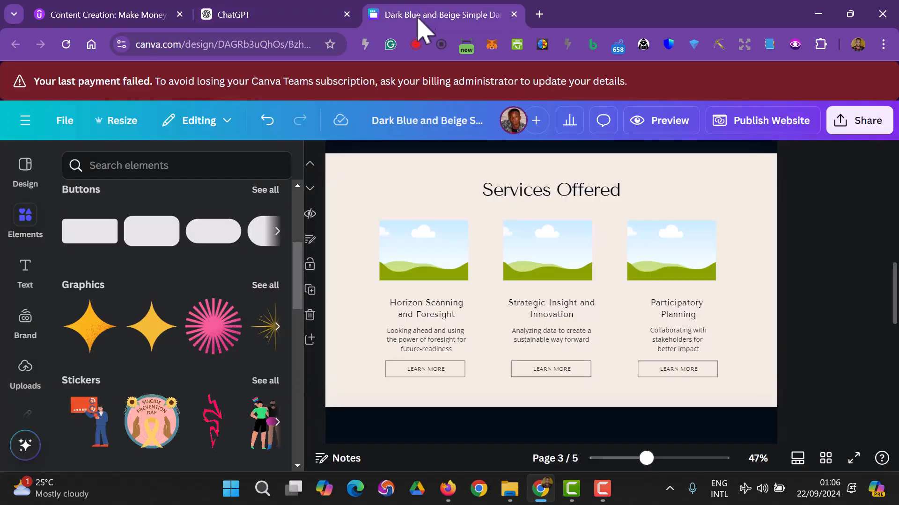
click(436, 310)
click(438, 312)
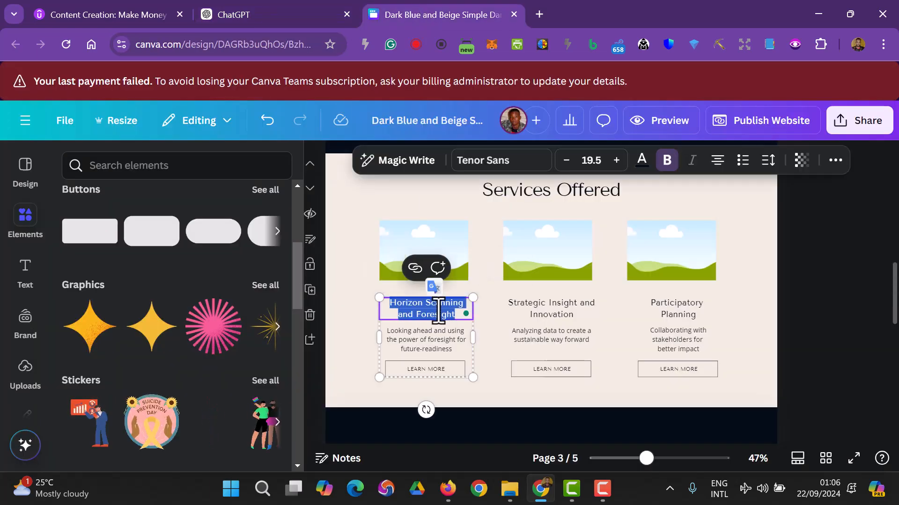
text(Udemy Tech Courses)
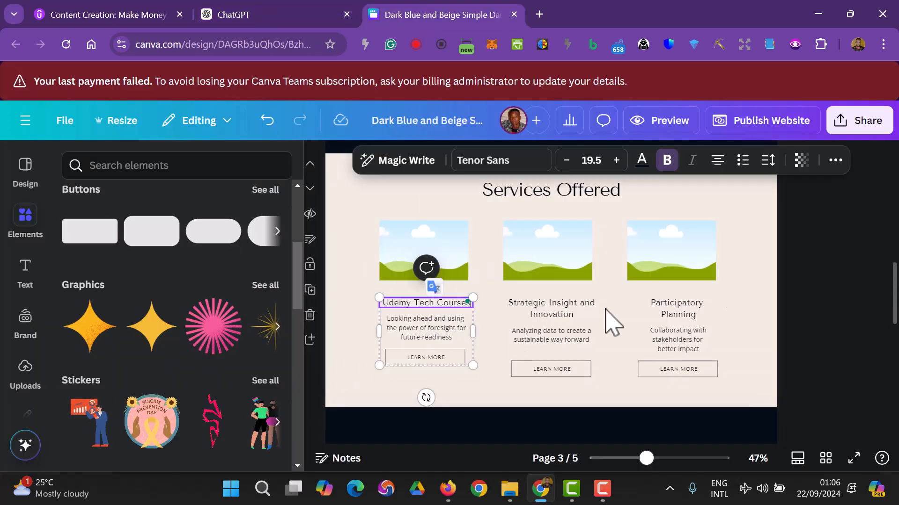
click(821, 294)
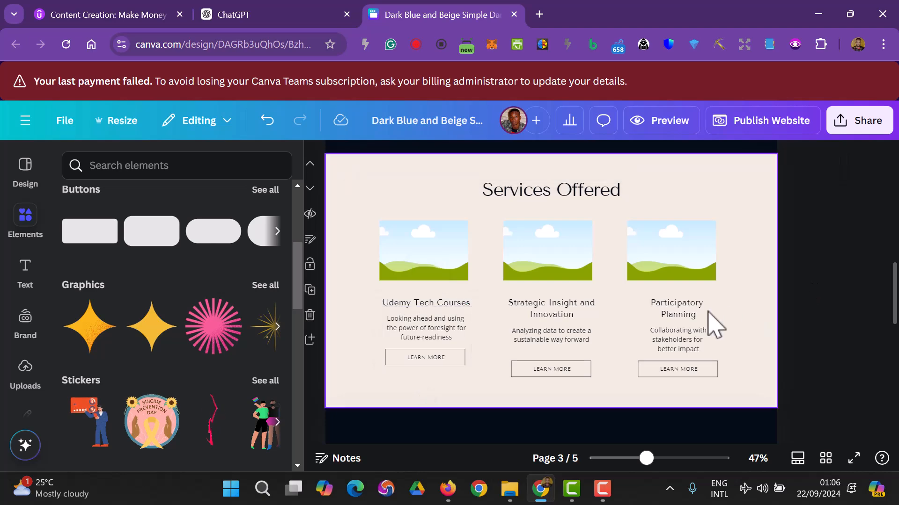
- Copy 'Blogging & Writing Coaching' from ChatGPT over the Strategic Insight and Innovation heading
click(237, 16)
scroll(398, 274, down, 3)
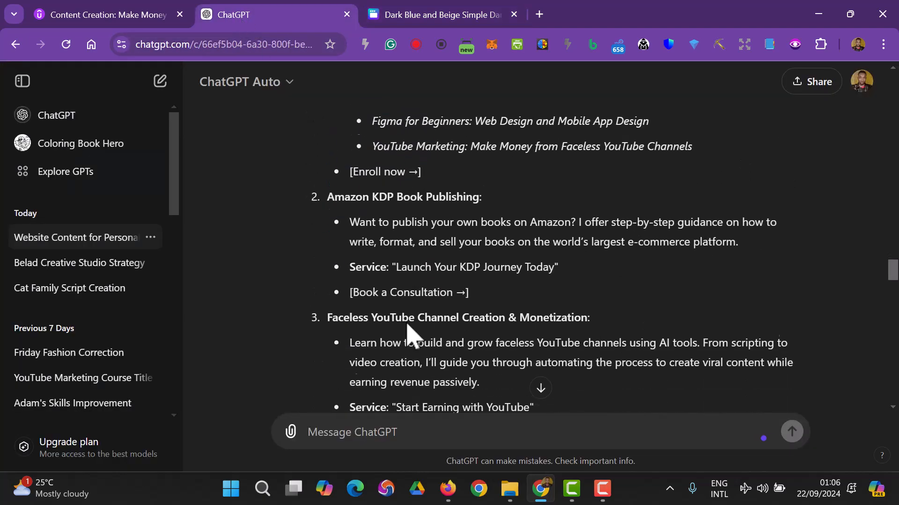
scroll(410, 326, down, 5)
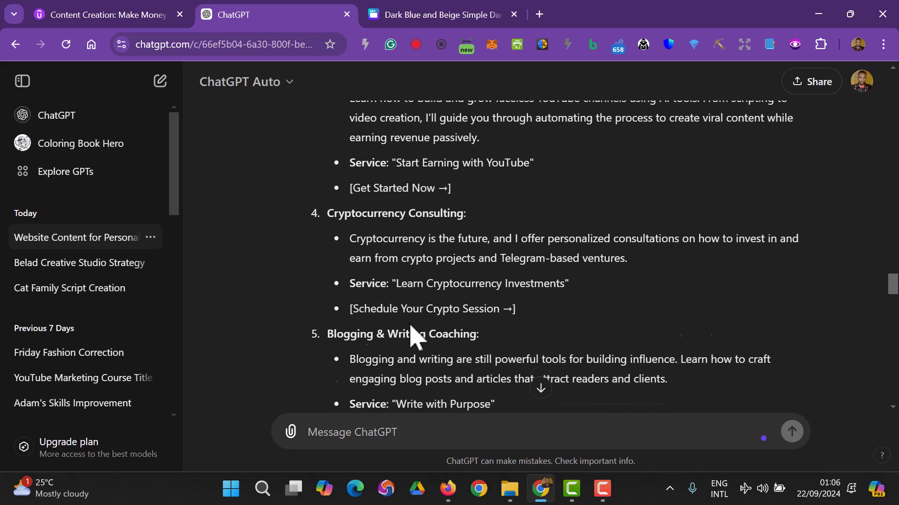
drag(328, 292, 468, 292)
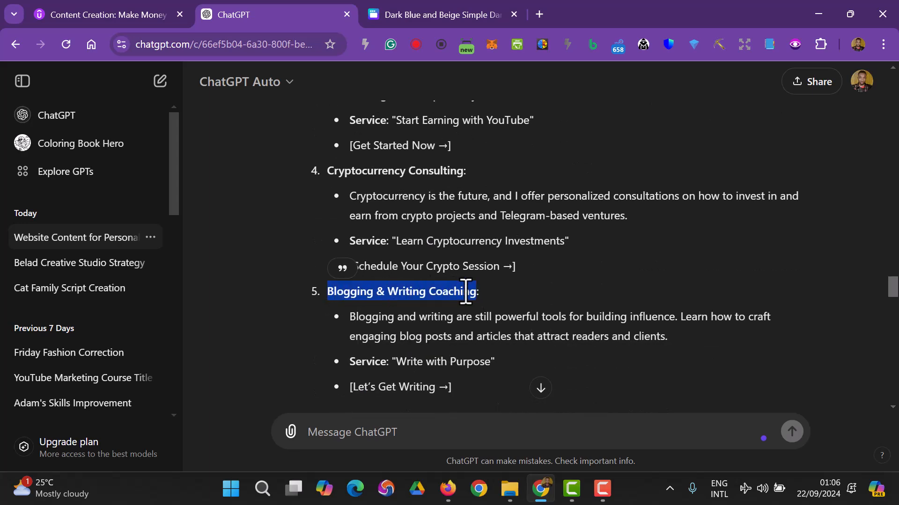
right_click(466, 292)
click(507, 19)
click(417, 19)
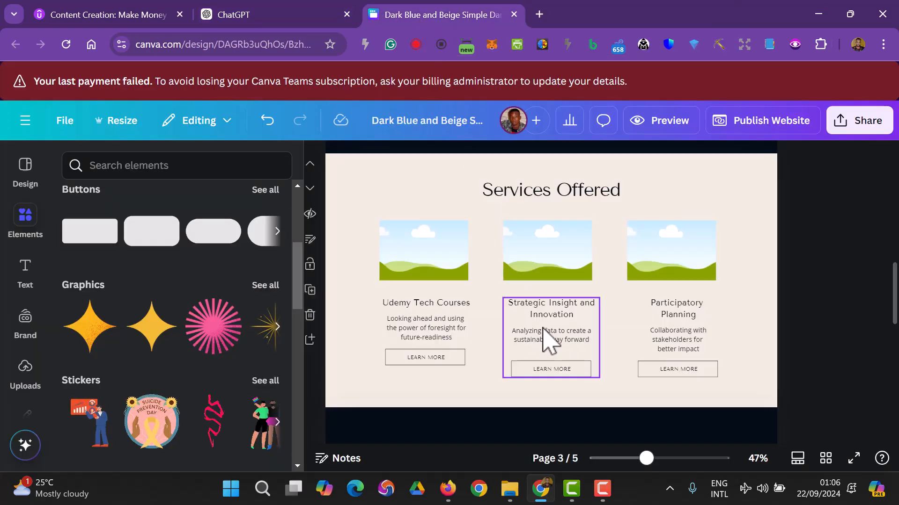
double_click(563, 311)
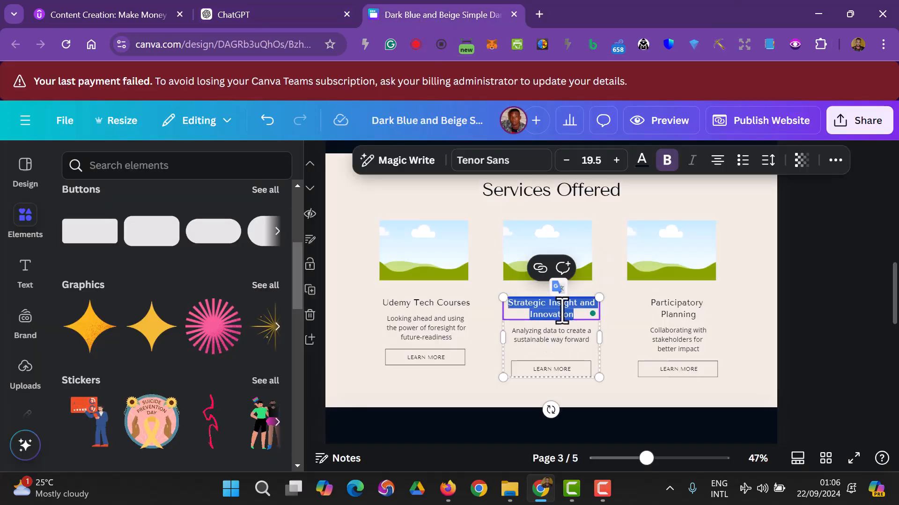
key(ctrl+v)
click(807, 331)
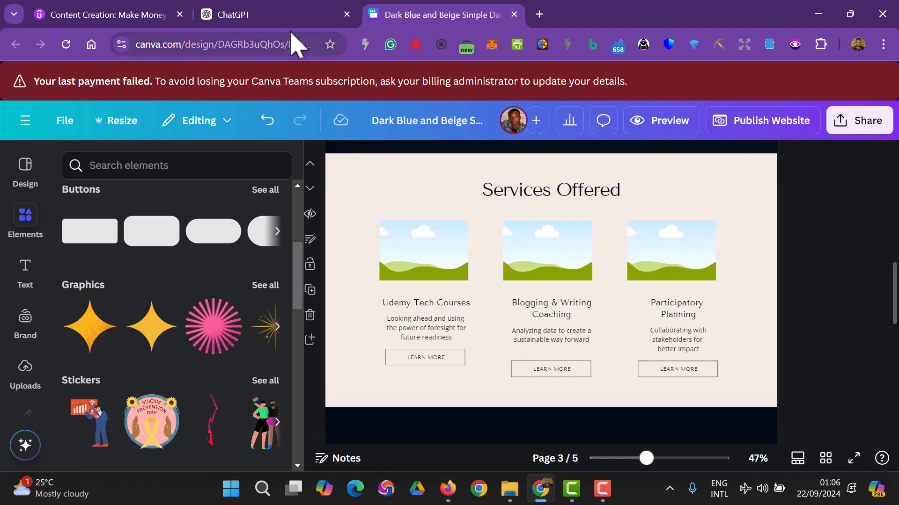
- Check the ChatGPT title, then replace the Participatory Planning heading with 'YouTube Marketing'
click(281, 16)
scroll(328, 215, down, 4)
scroll(341, 245, up, 5)
scroll(342, 244, up, 3)
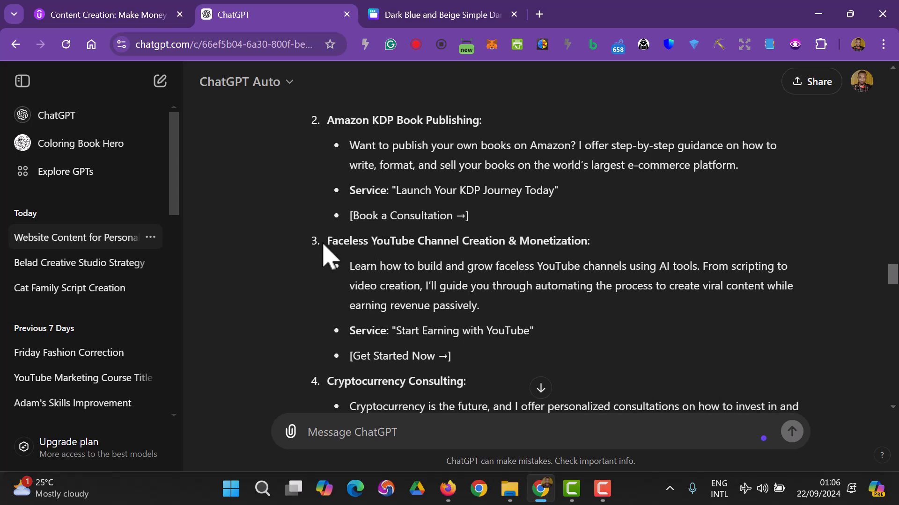
click(433, 15)
click(679, 313)
click(674, 313)
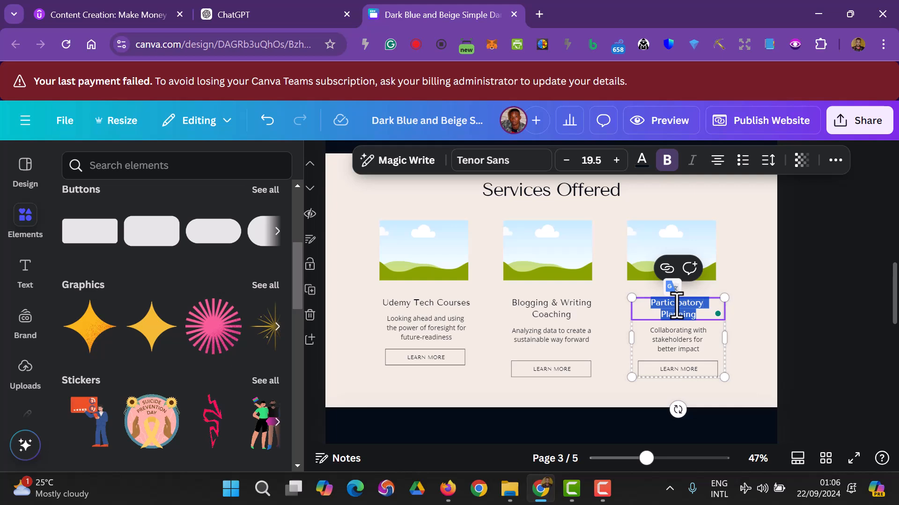
key(BackSpace)
text(yOUtUBE)
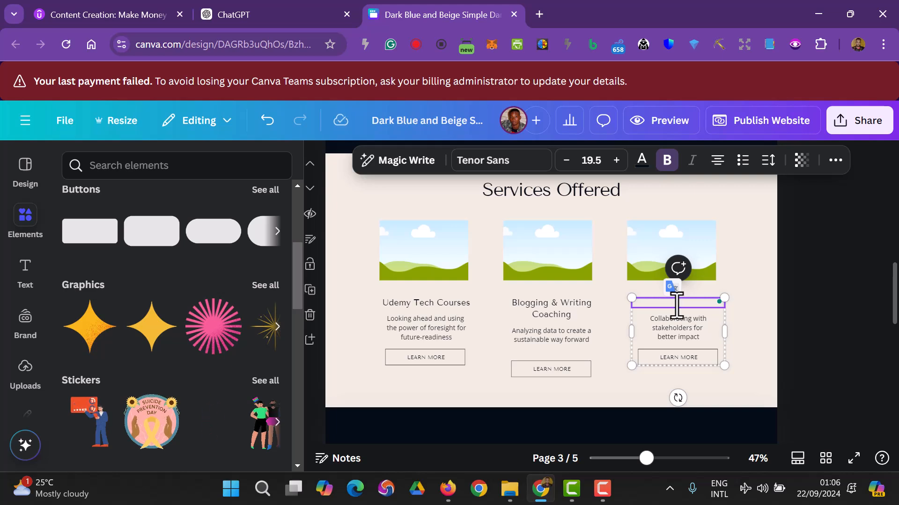
text(u)
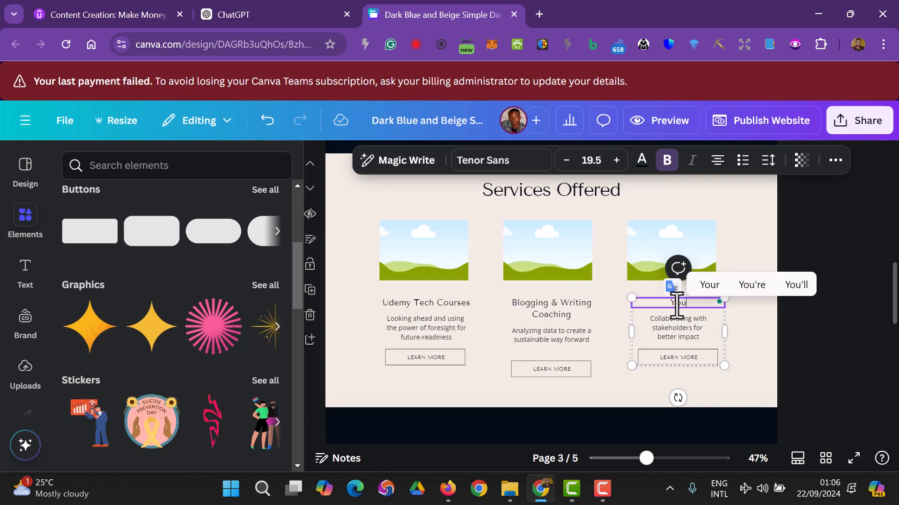
text(Tube Mar)
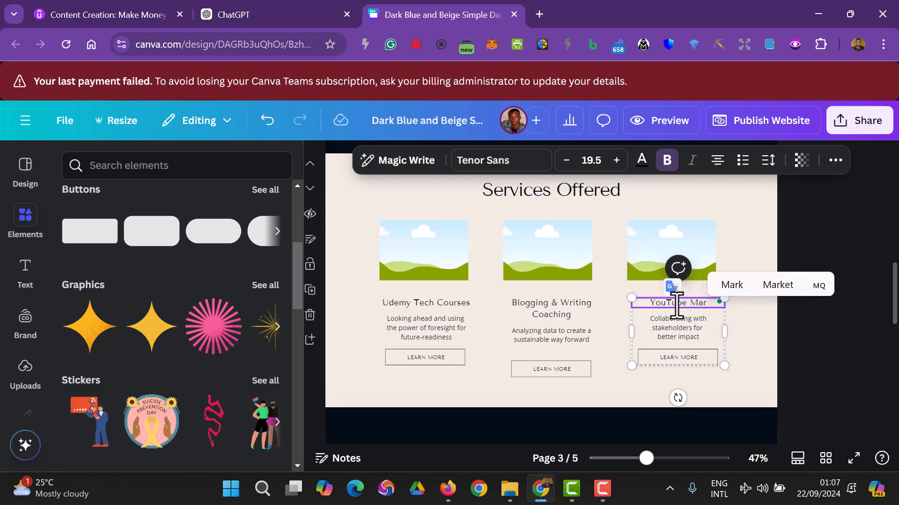
text(keting)
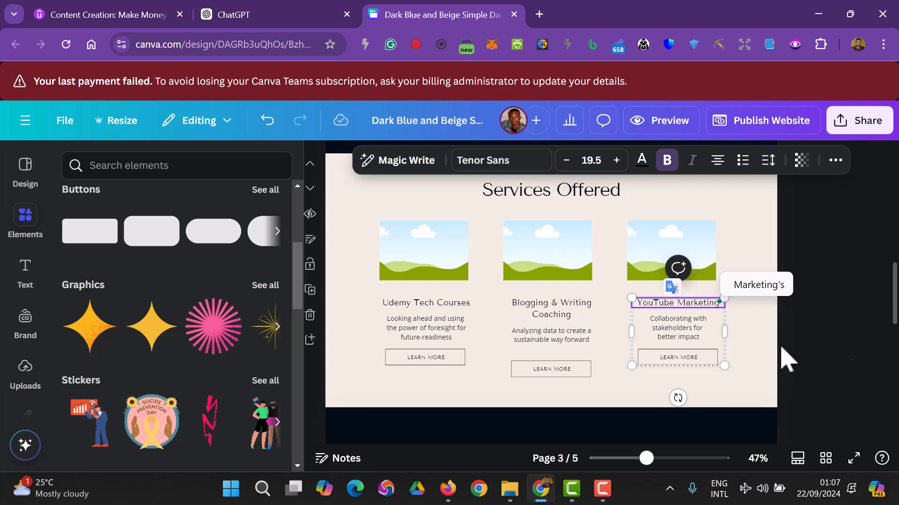
click(877, 305)
scroll(817, 393, up, 5)
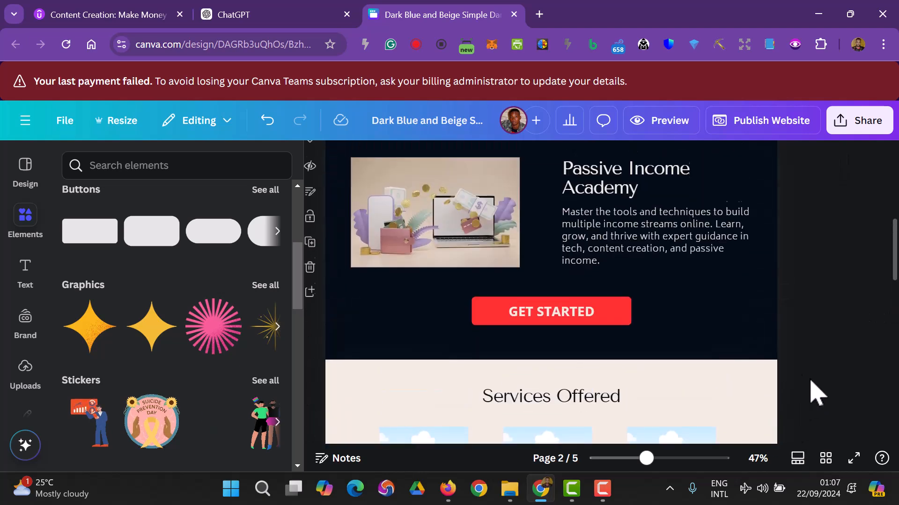
scroll(814, 393, down, 6)
scroll(746, 227, up, 4)
scroll(729, 205, up, 1)
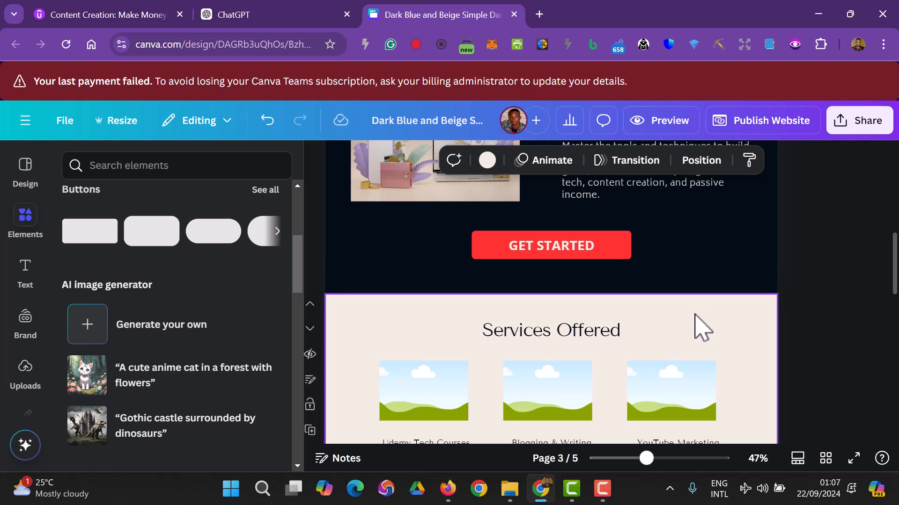
right_click(701, 327)
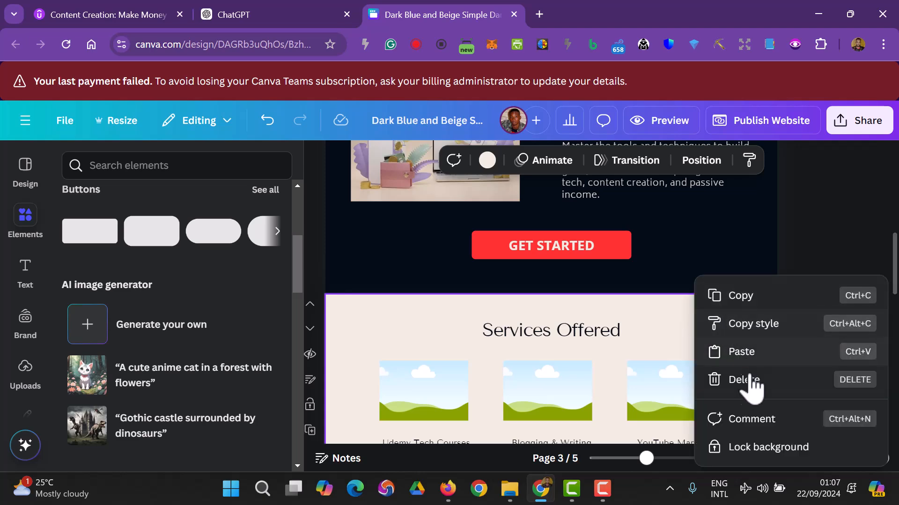
click(822, 262)
scroll(817, 299, down, 5)
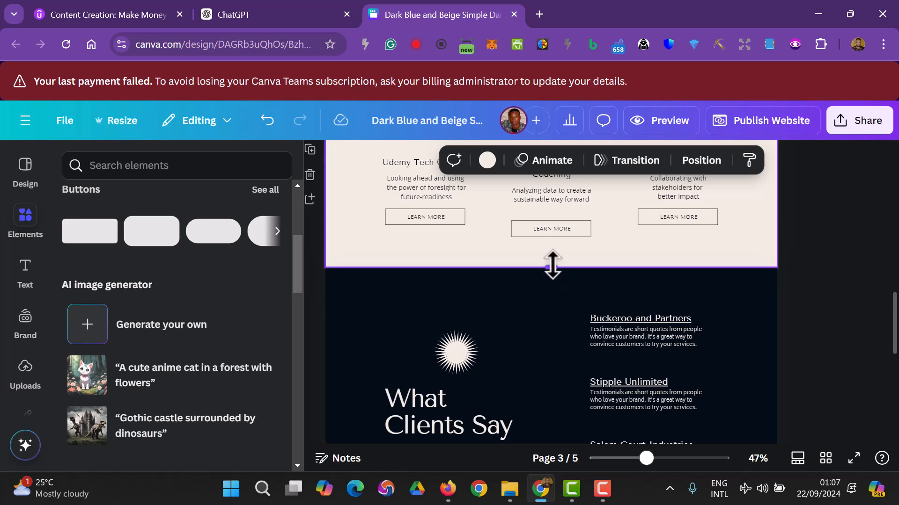
scroll(559, 318, down, 2)
scroll(564, 327, up, 5)
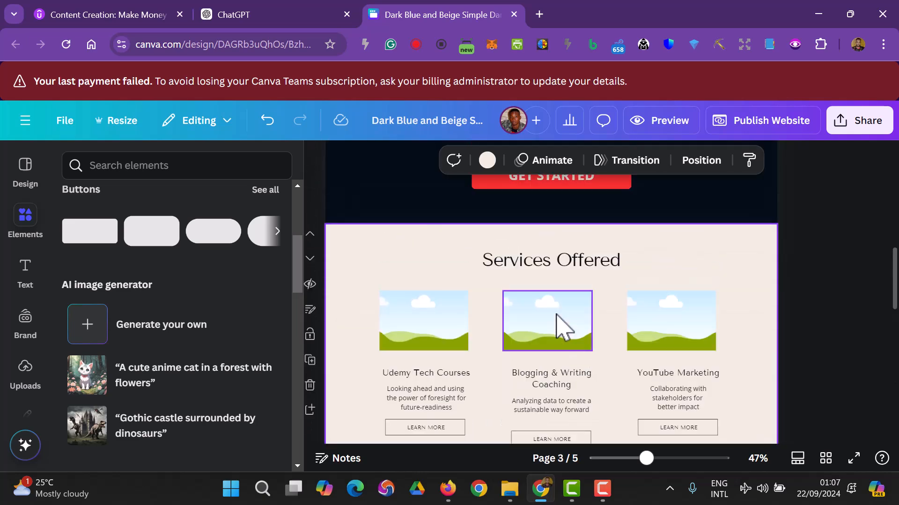
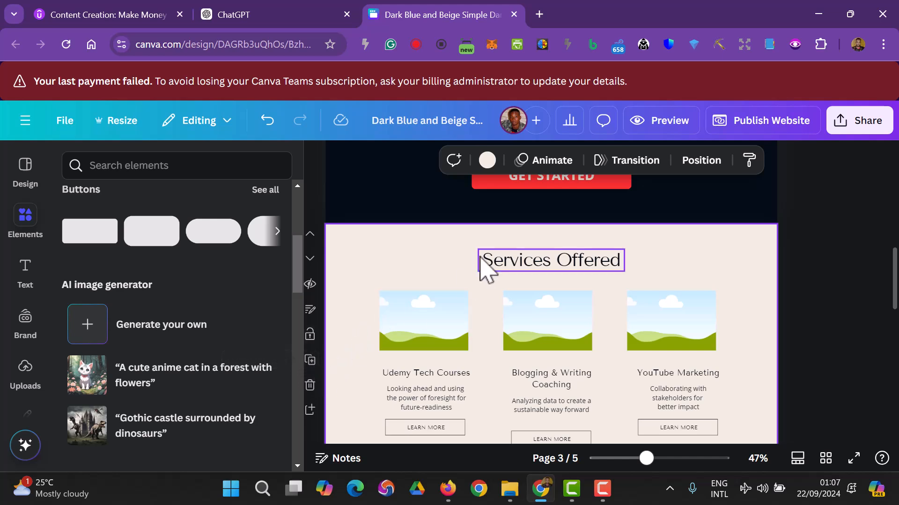
- Duplicate the Services Offered page, delete the copy's heading, and select the sixth-page copy
click(311, 361)
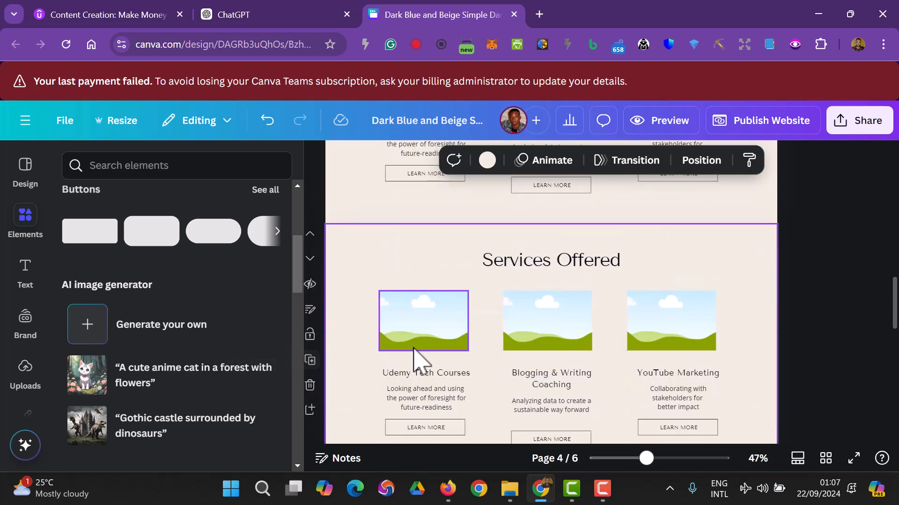
scroll(600, 353, up, 2)
click(582, 336)
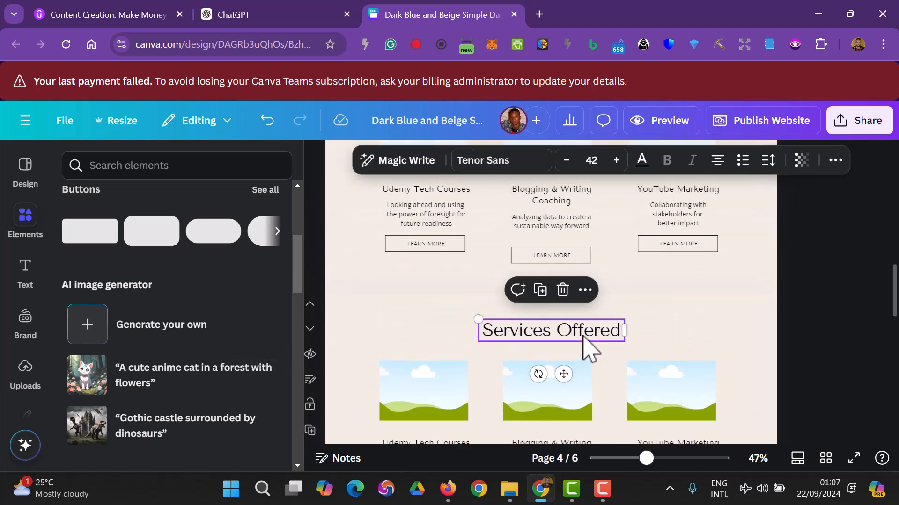
key(Delete)
scroll(814, 346, down, 3)
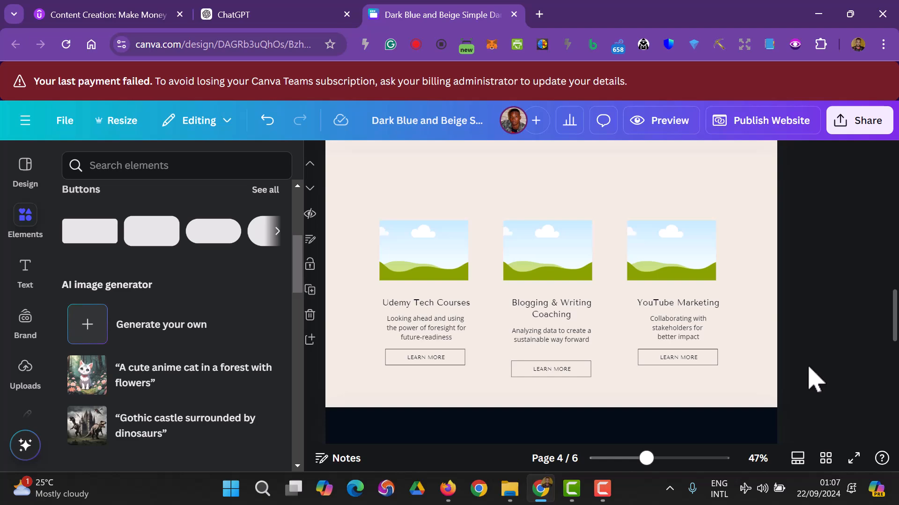
scroll(814, 380, up, 4)
scroll(817, 377, down, 1)
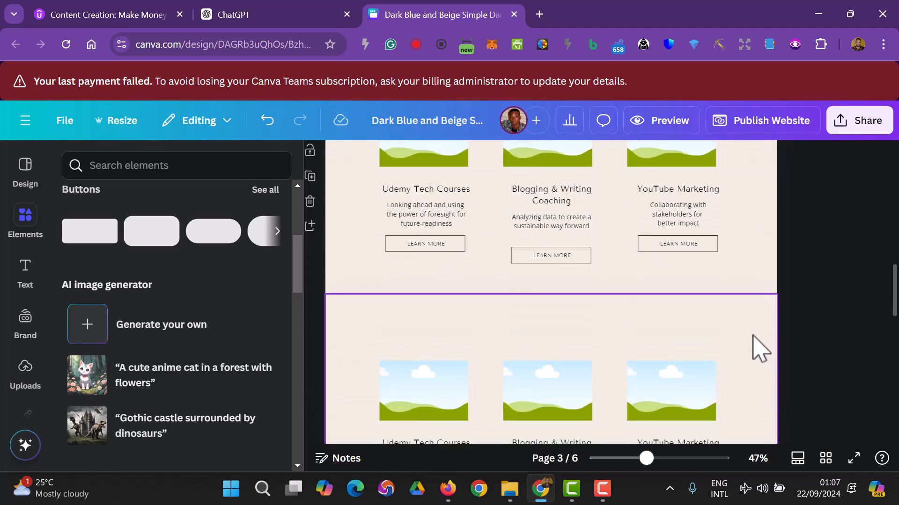
scroll(760, 349, down, 2)
click(754, 277)
scroll(875, 356, down, 3)
scroll(875, 356, down, 3)
scroll(859, 361, up, 3)
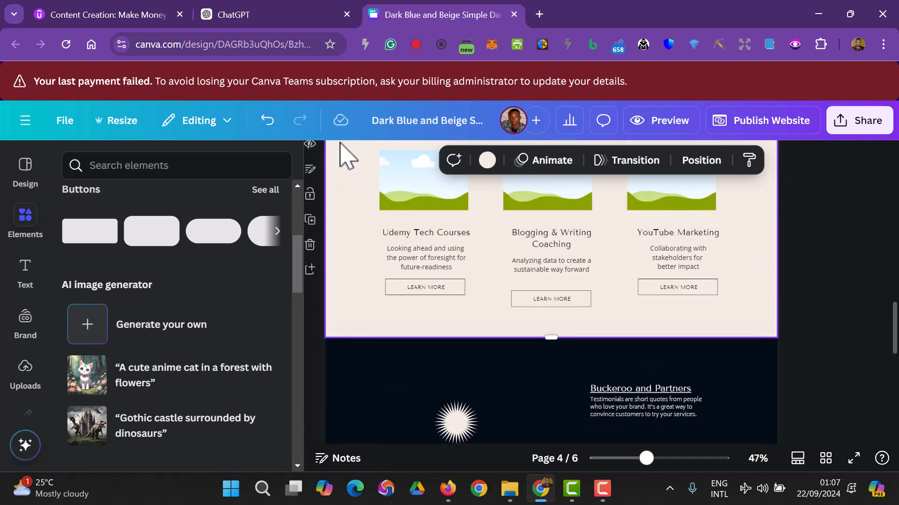
- Set the copied page's background to dark navy
click(485, 164)
click(115, 274)
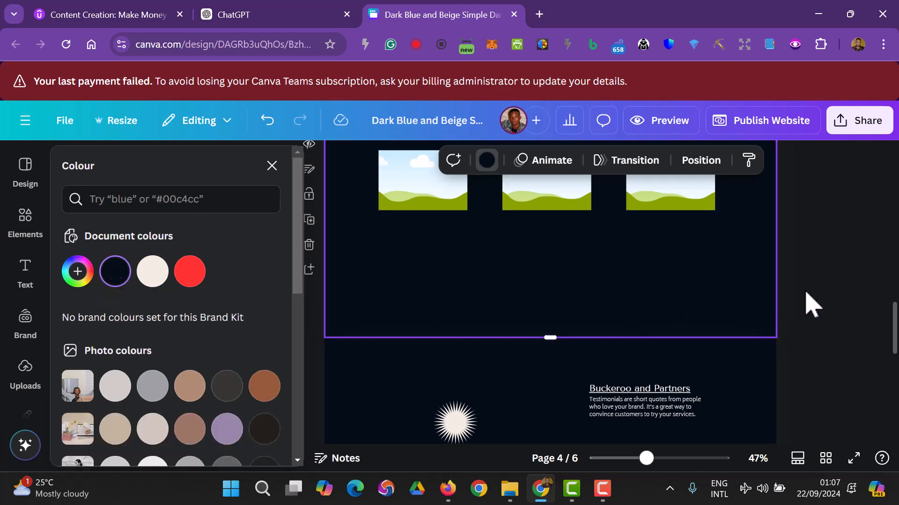
scroll(812, 304, up, 2)
- Turn the first card's text group and description beige
click(412, 321)
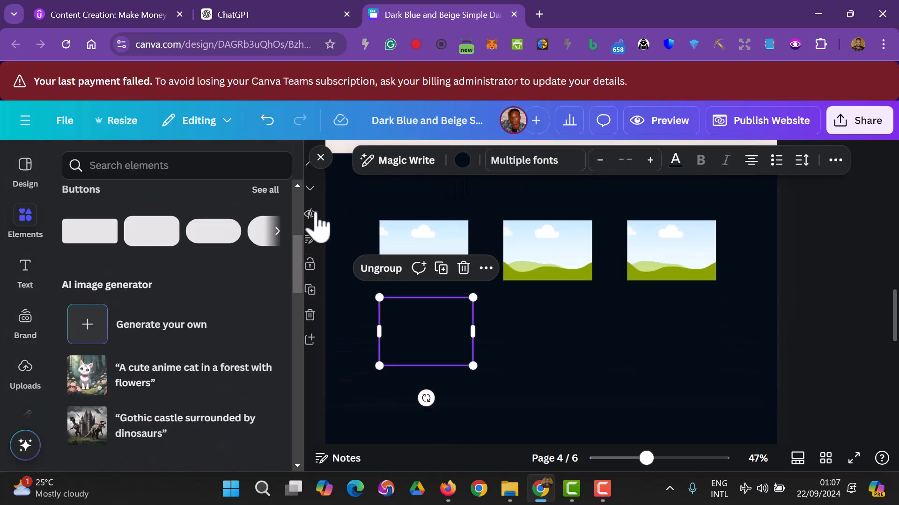
click(463, 160)
click(154, 273)
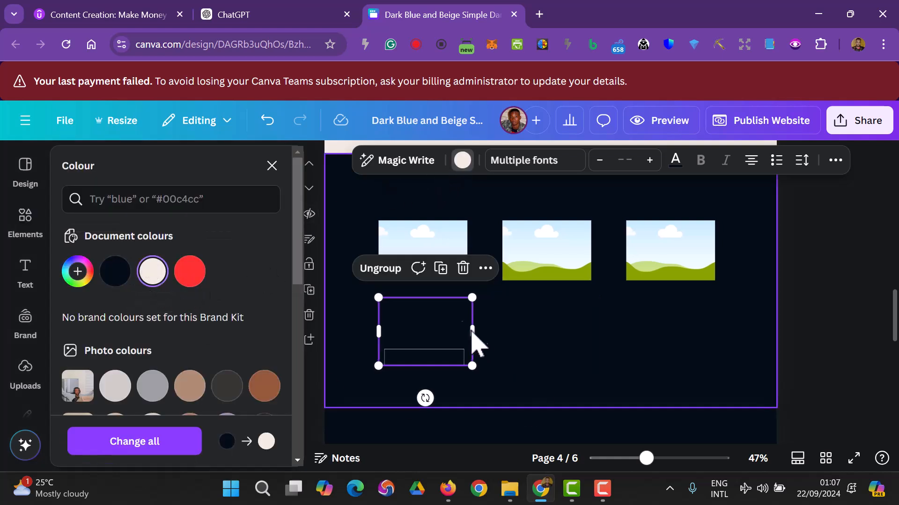
click(436, 332)
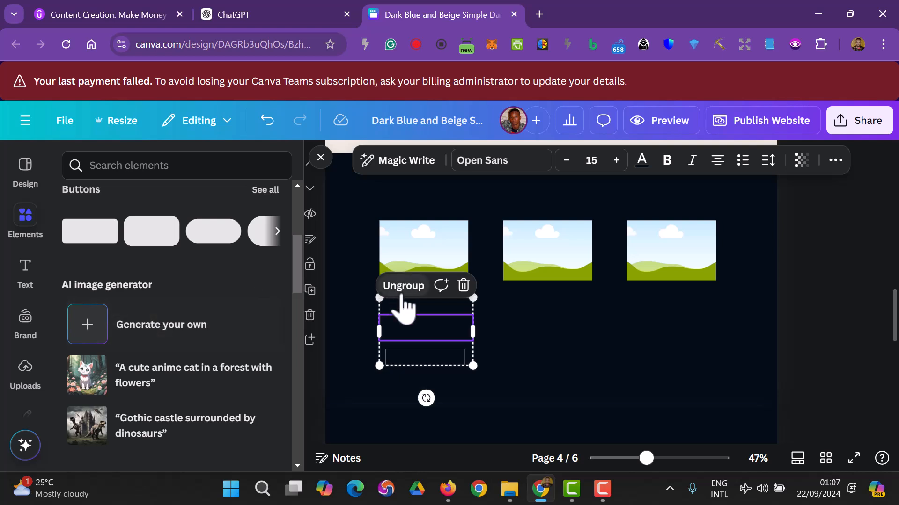
click(642, 161)
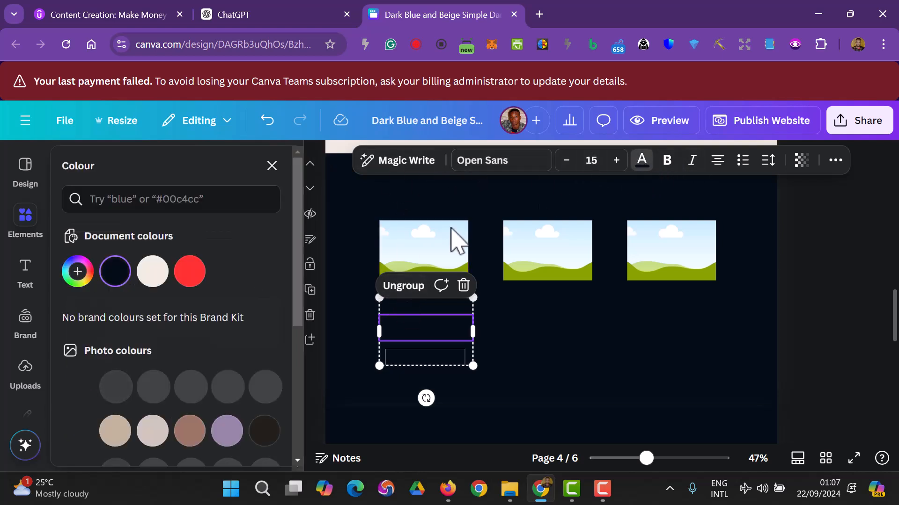
click(152, 272)
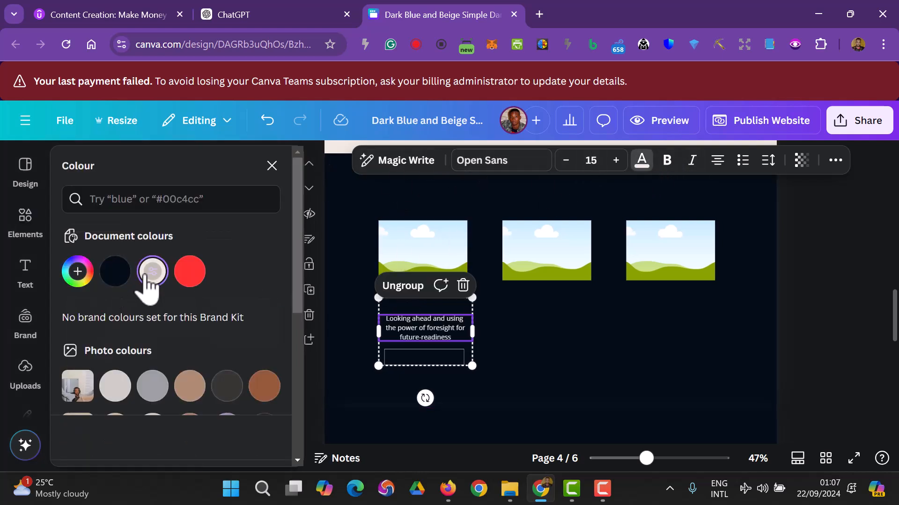
- Make the Udemy Tech Courses heading and LEARN MORE text beige
click(432, 309)
click(640, 165)
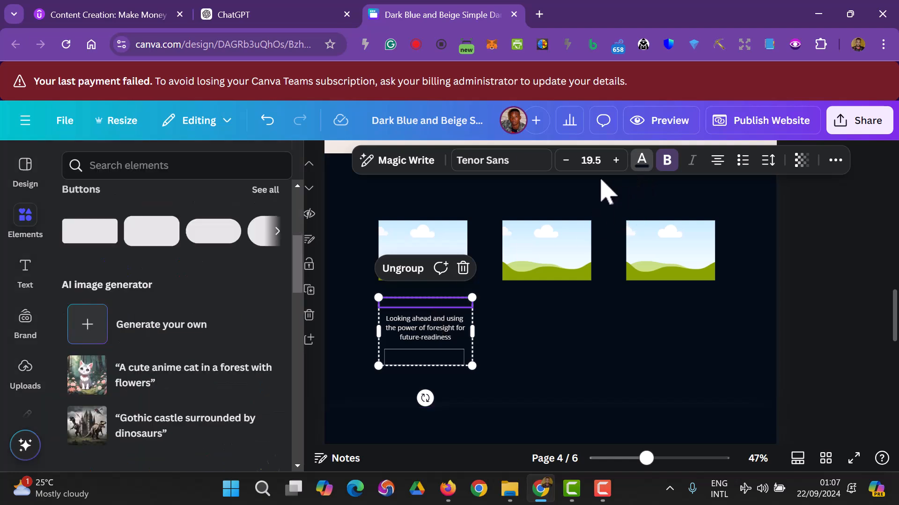
scroll(208, 292, up, 2)
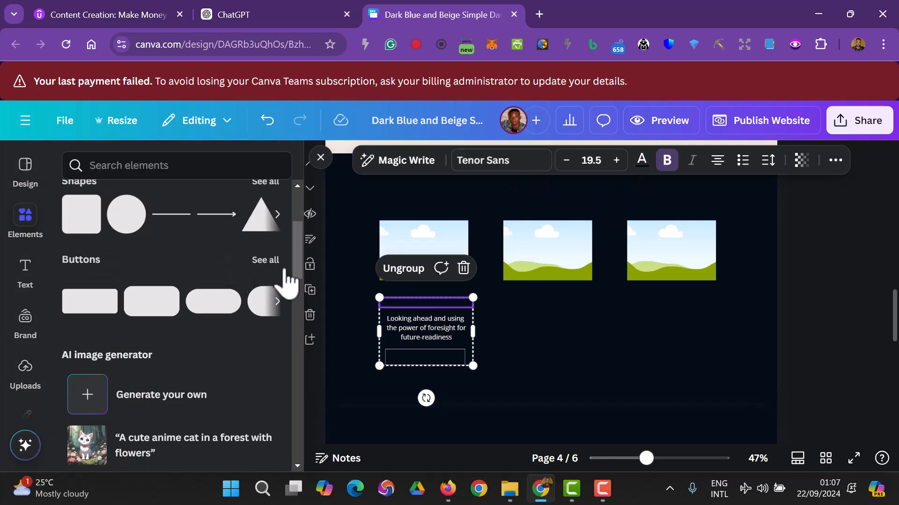
scroll(578, 215, up, 5)
click(640, 163)
click(157, 275)
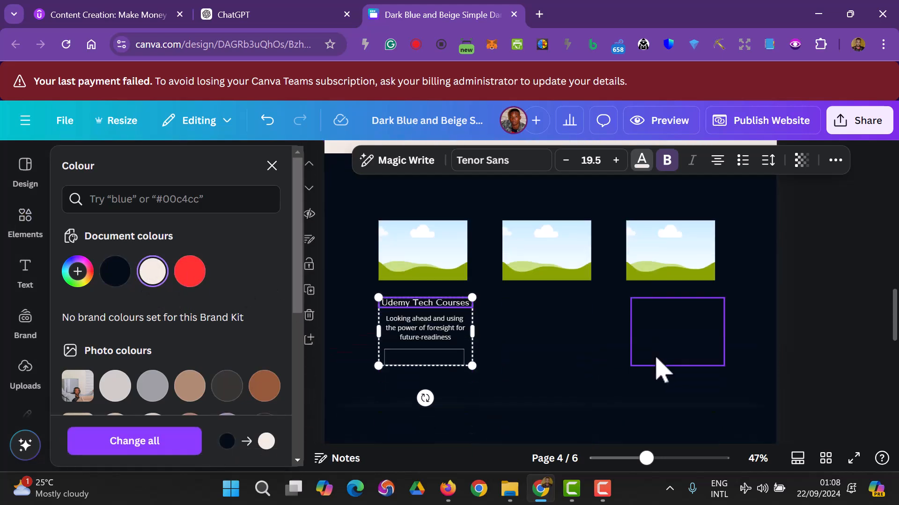
click(423, 358)
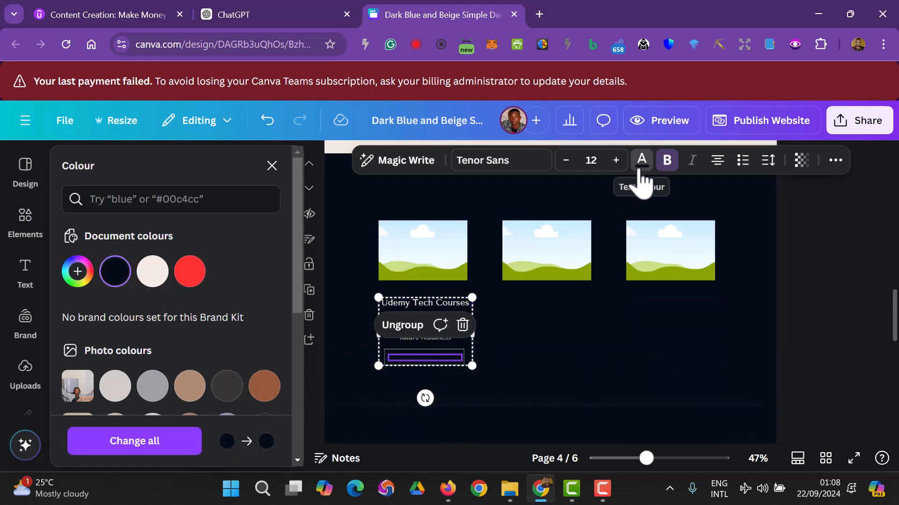
click(155, 273)
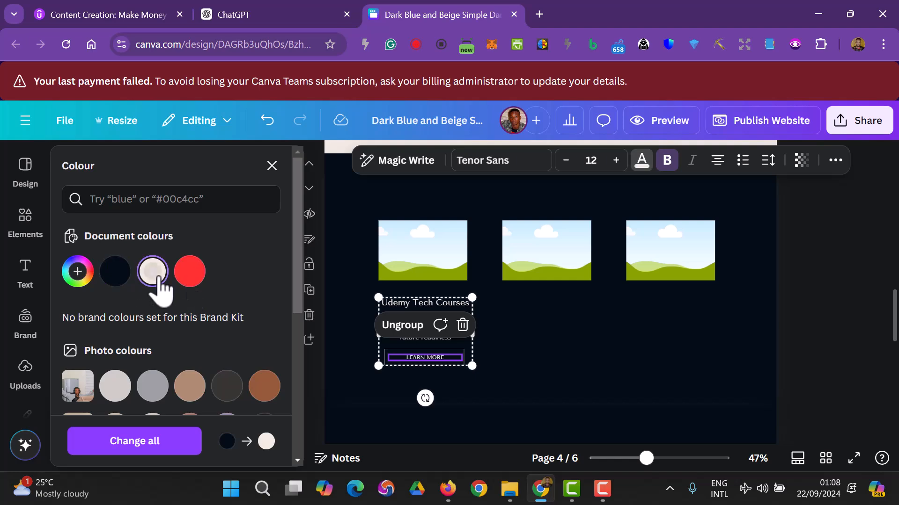
click(426, 393)
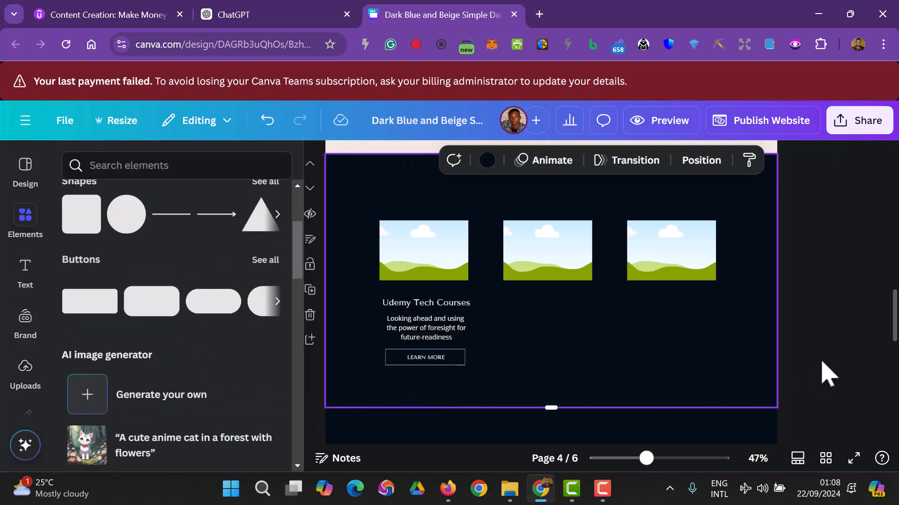
scroll(828, 374, up, 5)
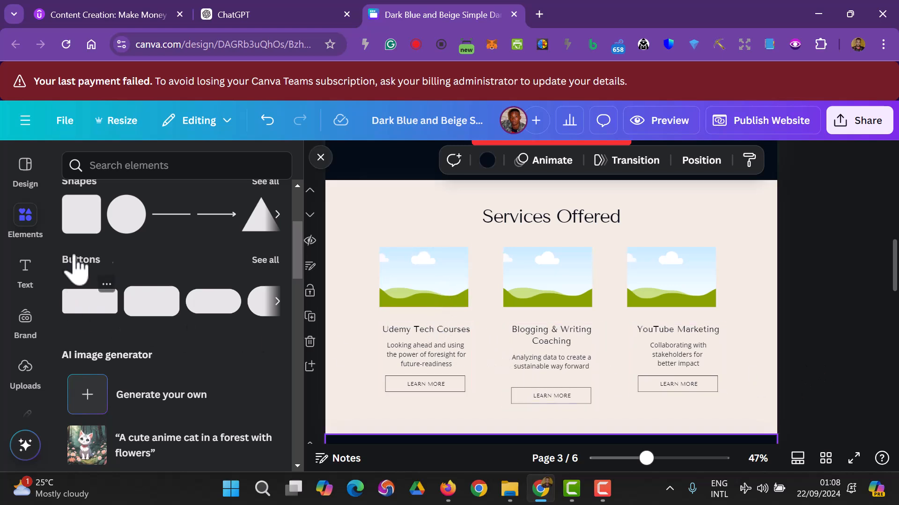
- Search Elements for 'Udemy' and drop the headset figure graphic into the first image frame
click(157, 168)
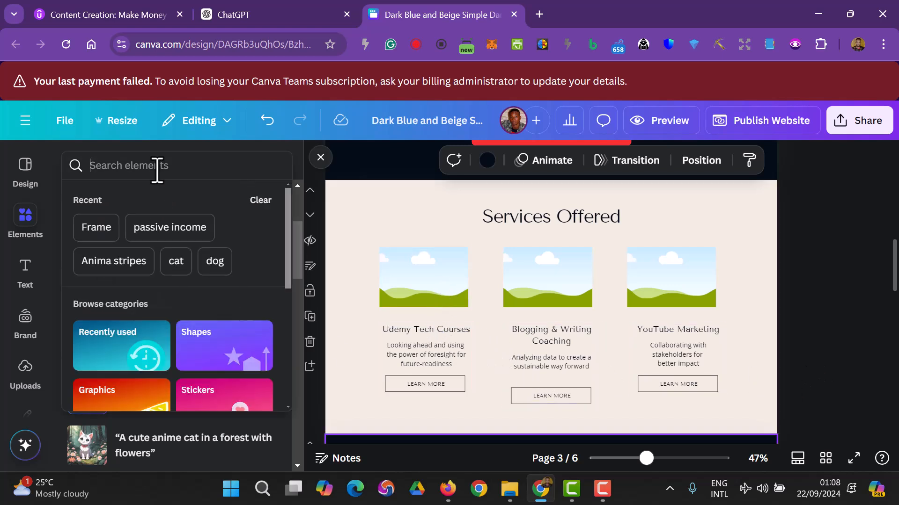
text(Udemy)
key(Return)
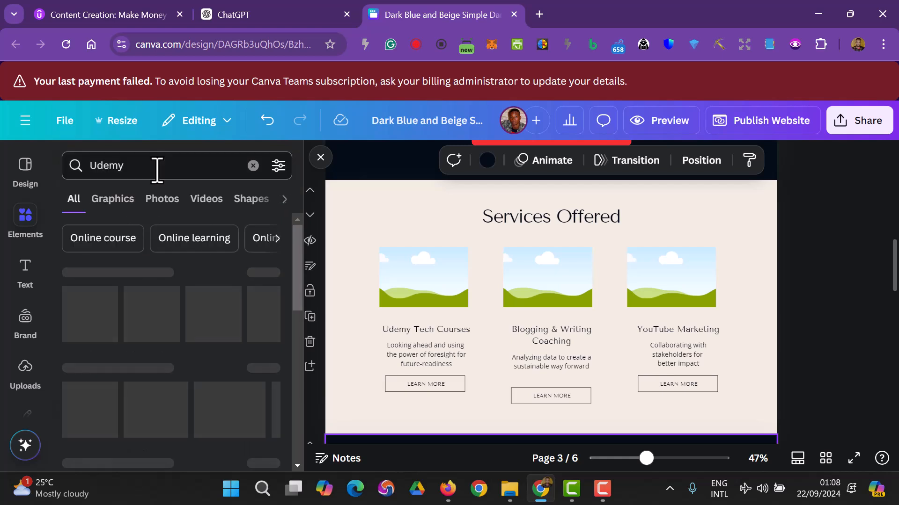
drag(115, 318, 424, 314)
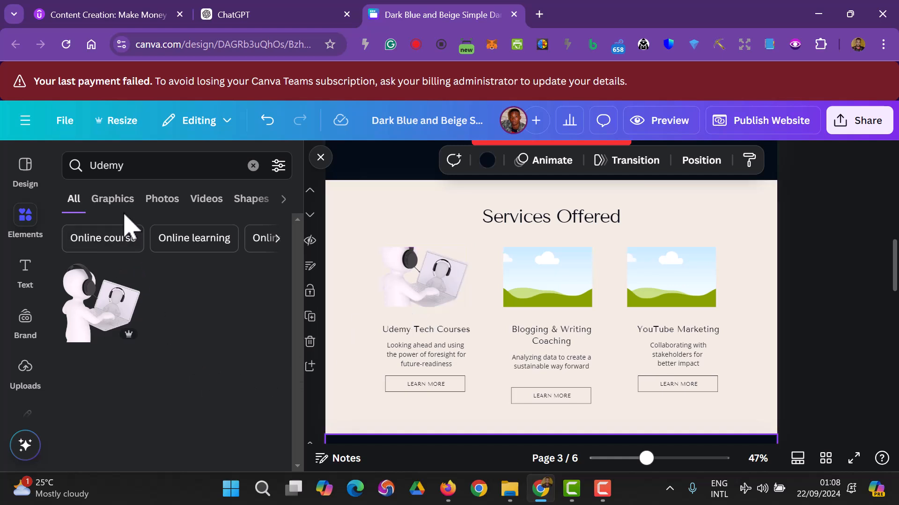
click(164, 205)
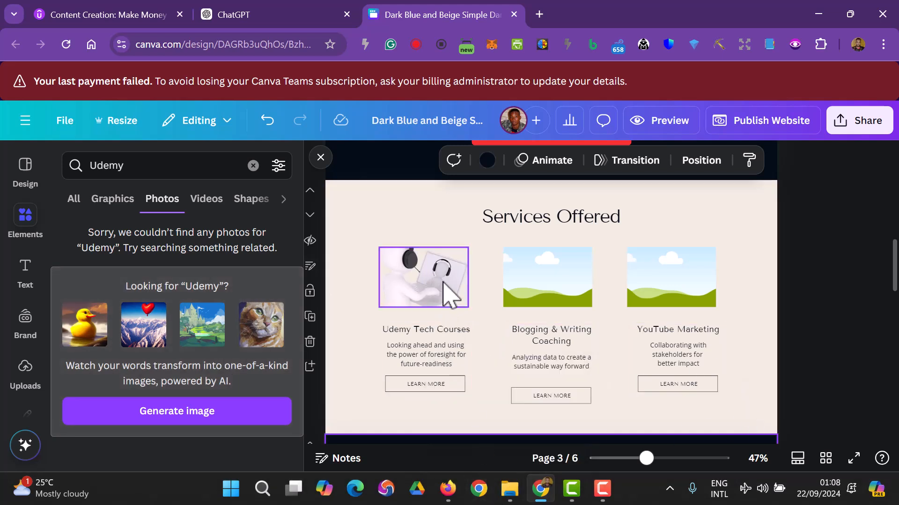
click(253, 165)
- Search photos for 'Courses' and place the keyboard photo in the first frame
click(215, 165)
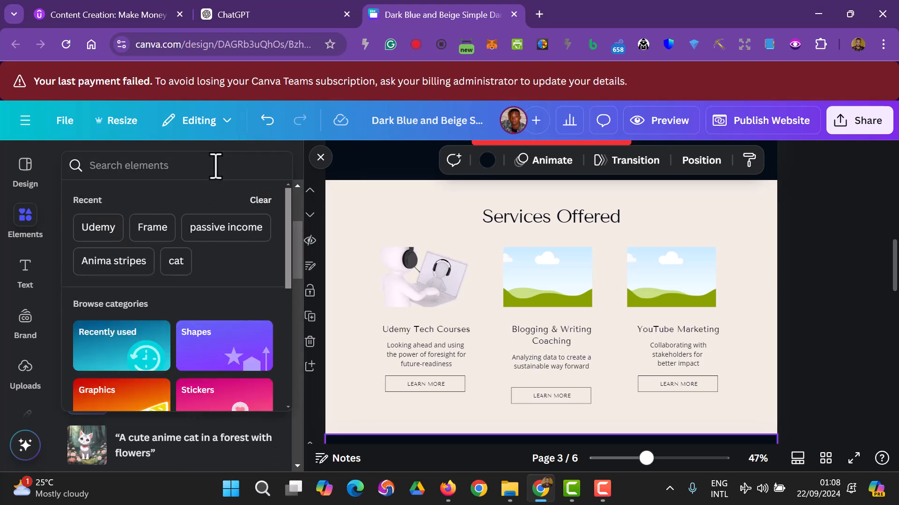
text(Co)
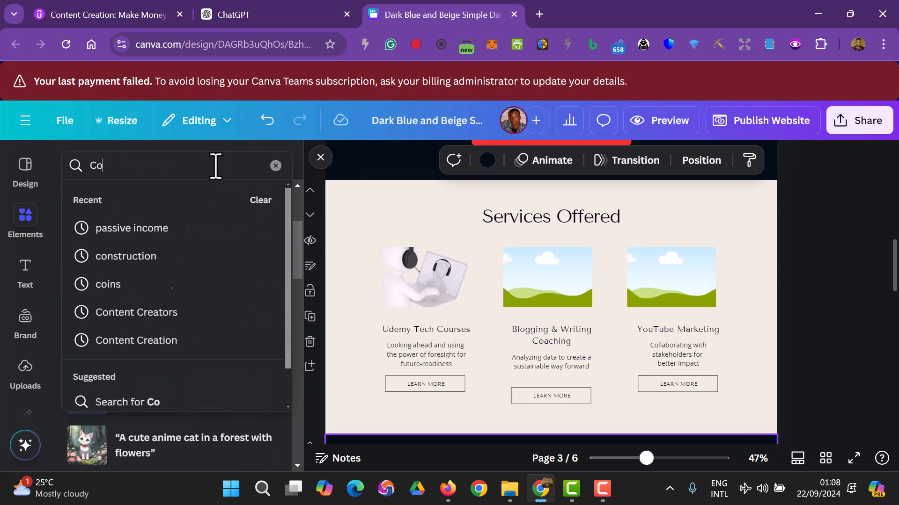
text(urses)
key(Return)
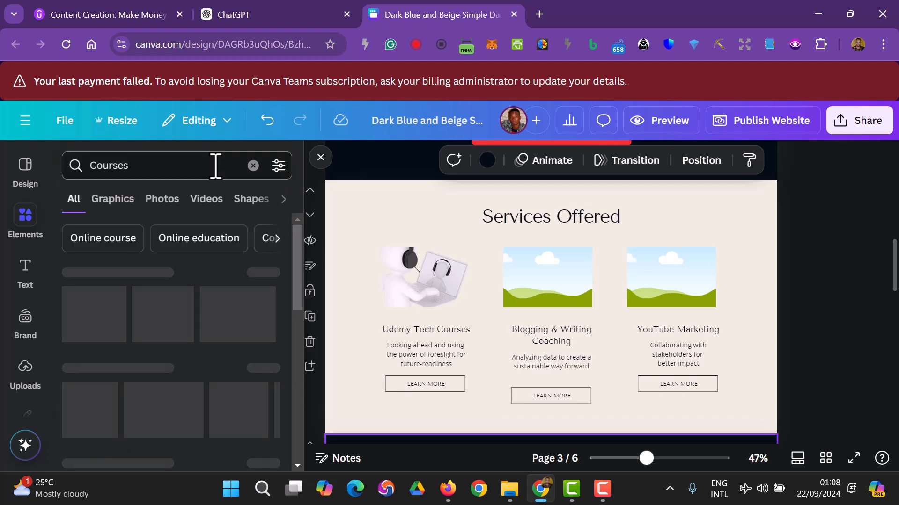
click(123, 206)
click(164, 205)
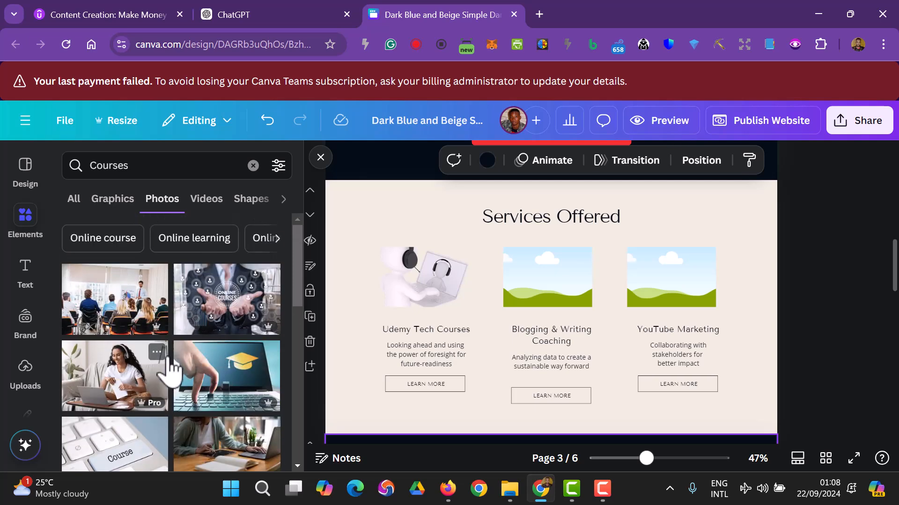
scroll(183, 350, down, 2)
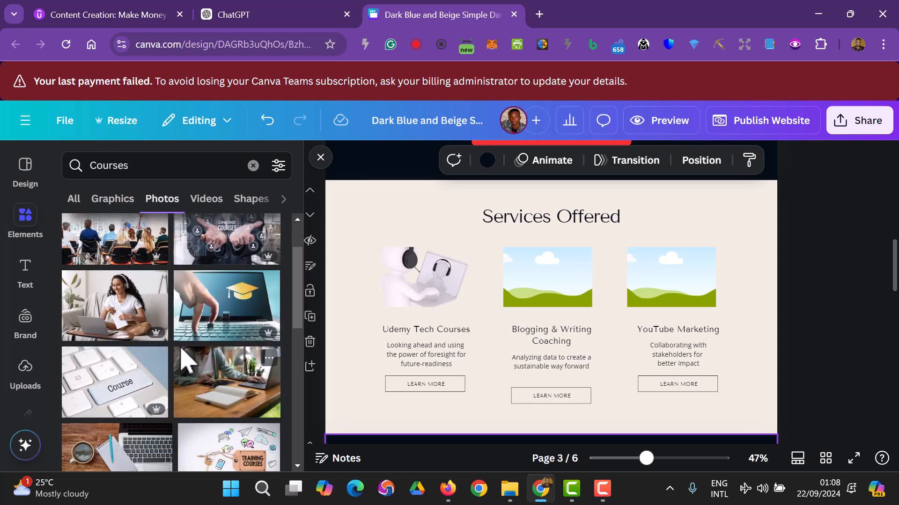
scroll(182, 354, down, 2)
drag(138, 330, 371, 321)
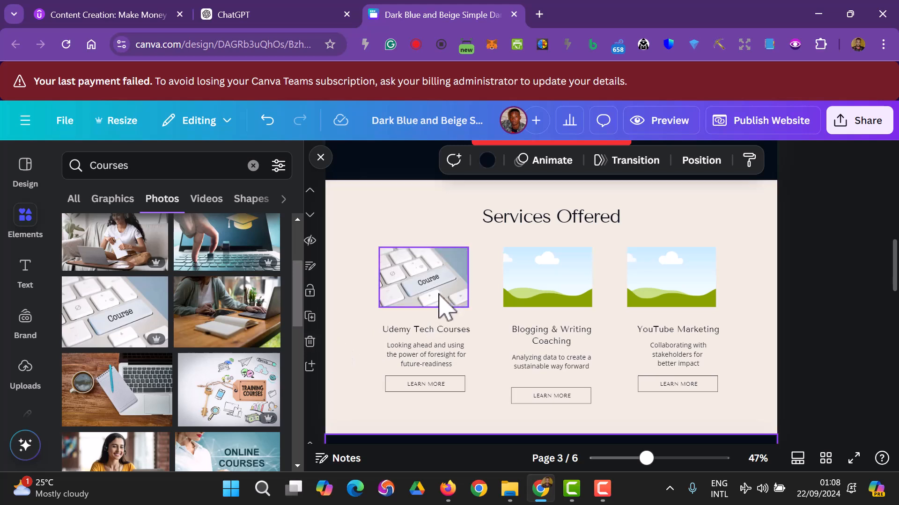
- Swap the Udemy frame's image for the tablet-with-graduation-icon photo on pink books
scroll(138, 398, down, 1)
scroll(138, 397, down, 5)
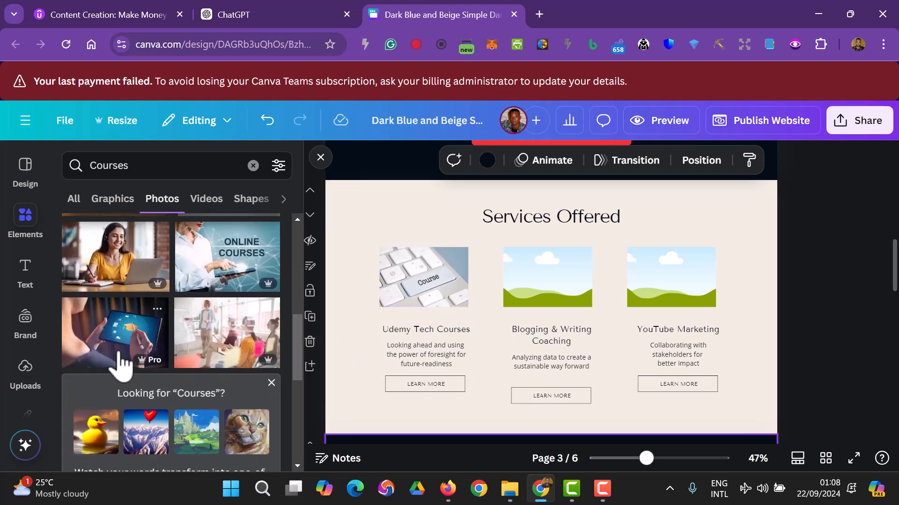
drag(109, 348, 407, 288)
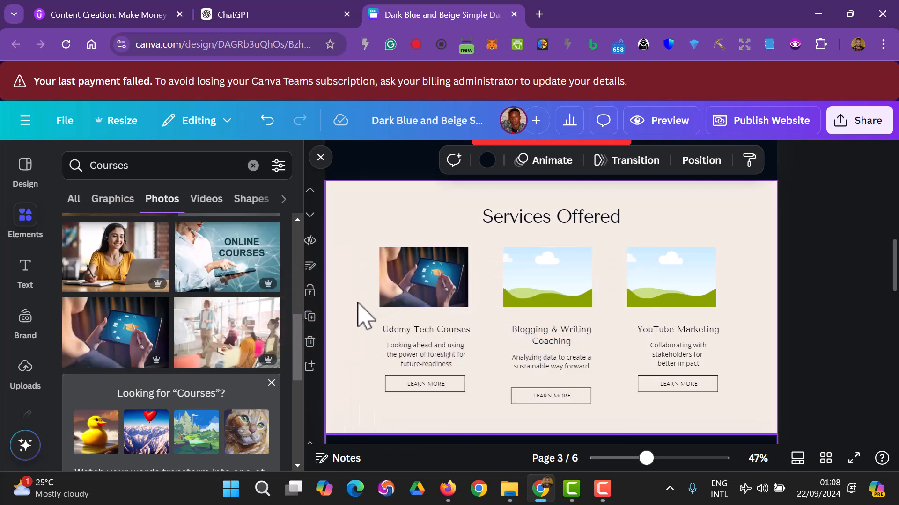
scroll(182, 370, down, 5)
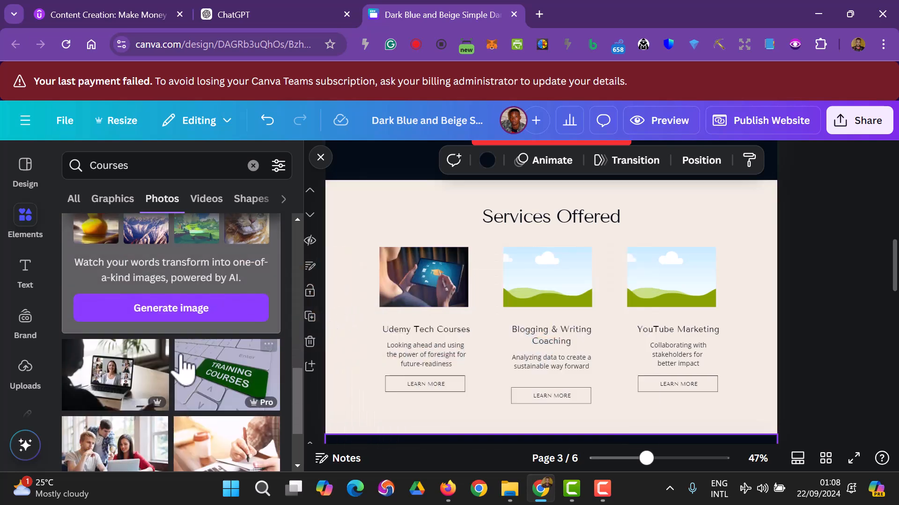
scroll(185, 365, down, 2)
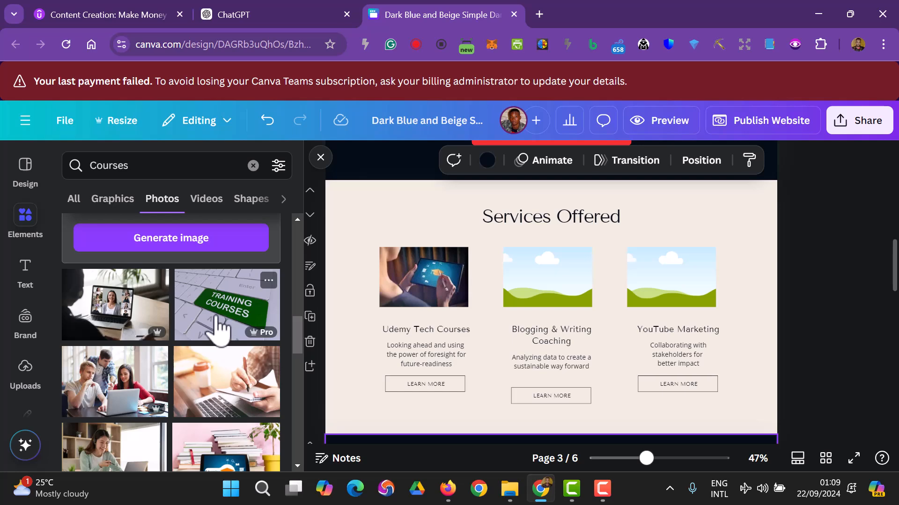
scroll(220, 332, down, 3)
drag(228, 344, 397, 310)
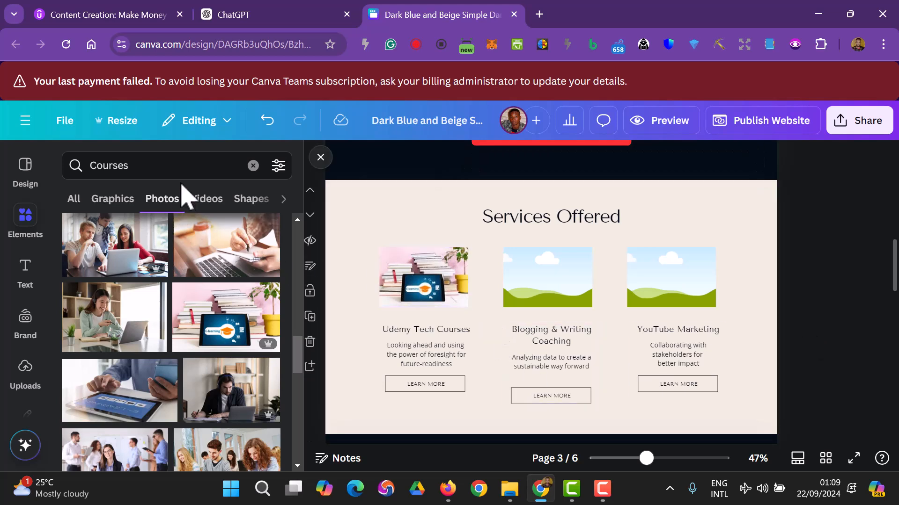
click(183, 168)
- Search photos for 'Blogging' and place the blog laptop photo in the Blogging frame
key(BackSpace)
key(BackSpace)
key(BackSpace)
key(BackSpace)
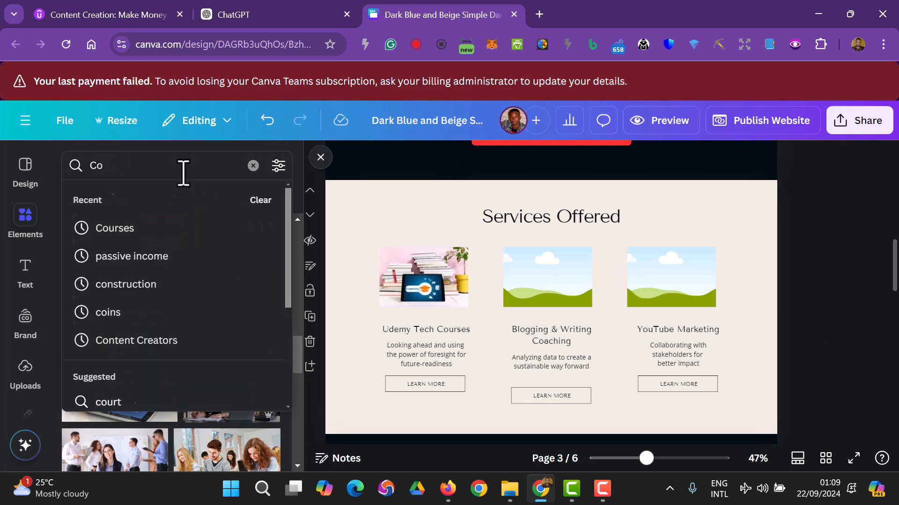
text(Blogging)
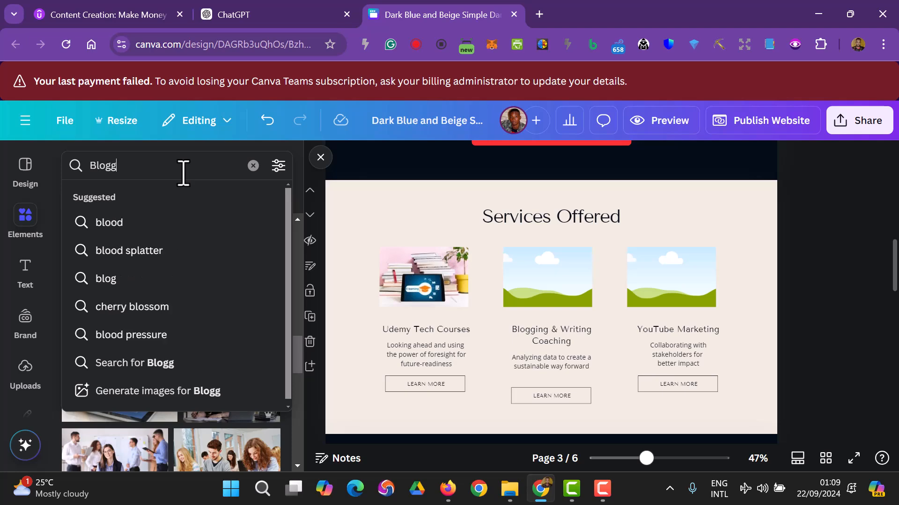
key(Return)
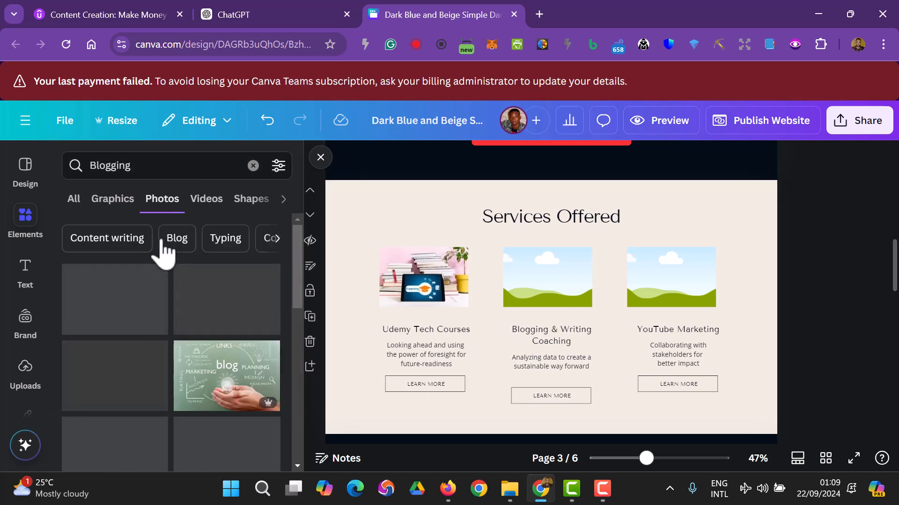
drag(149, 303, 517, 264)
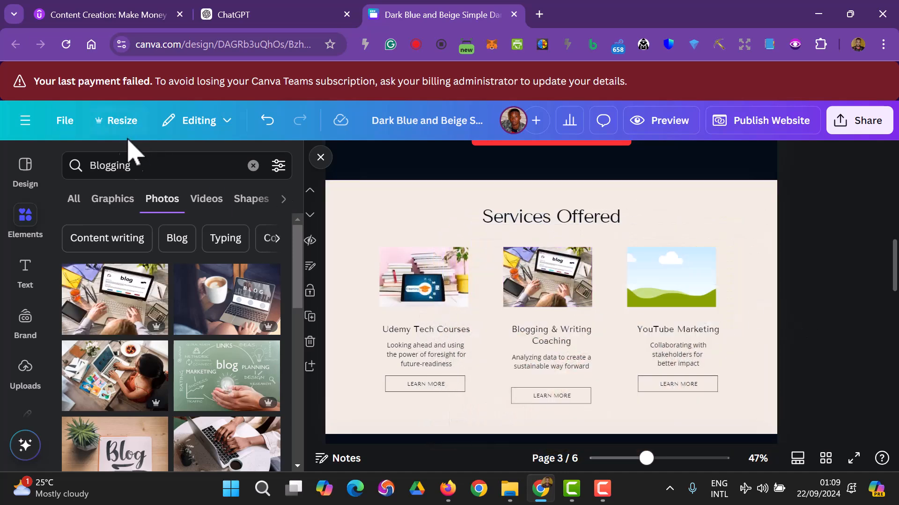
- Search 'youtube marketing' and place the studio microphone photo in the YouTube Marketing frame
click(145, 162)
key(BackSpace)
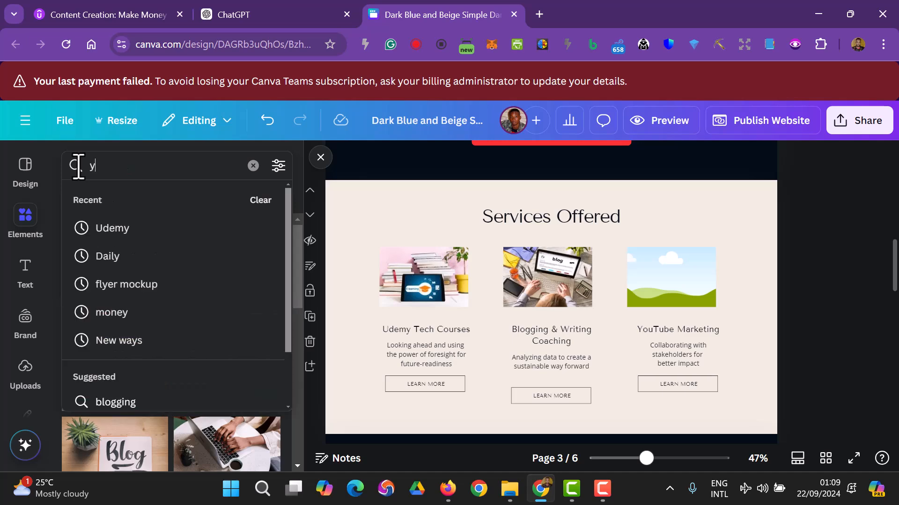
text(youtube marketing)
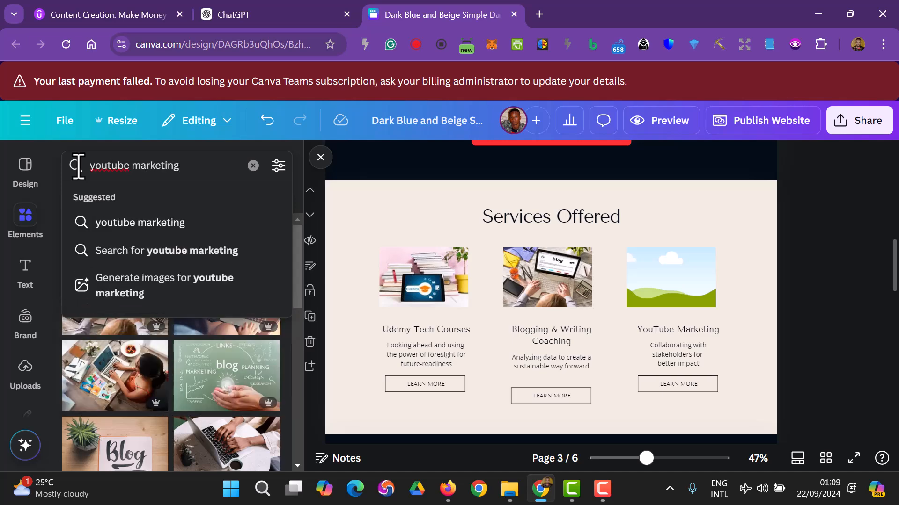
key(Return)
scroll(105, 276, down, 3)
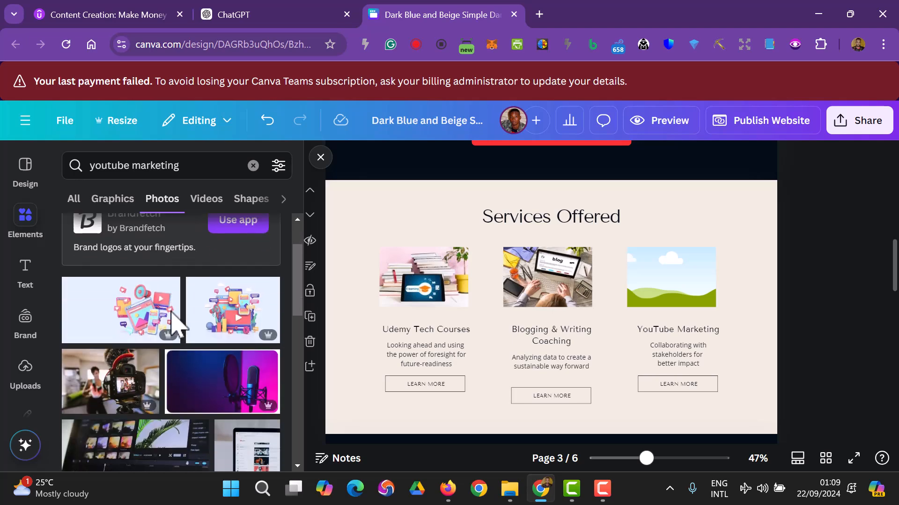
drag(199, 335, 656, 290)
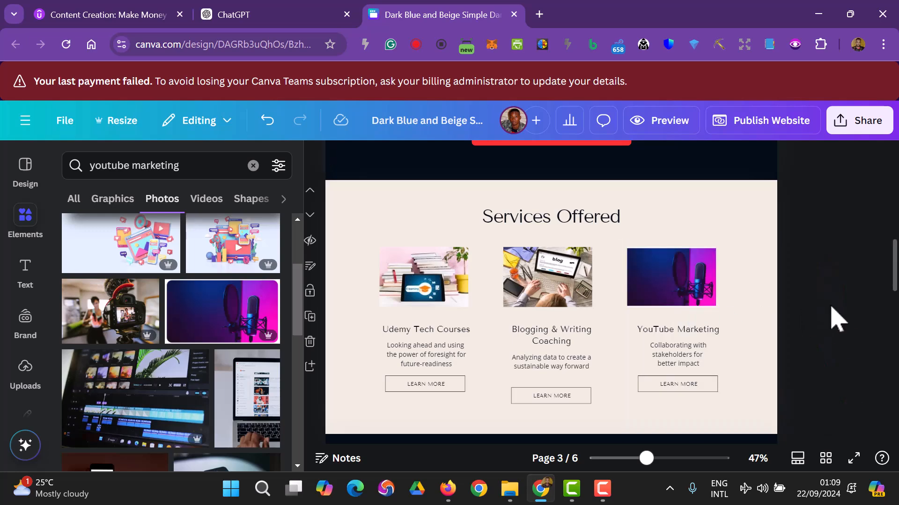
scroll(828, 332, down, 2)
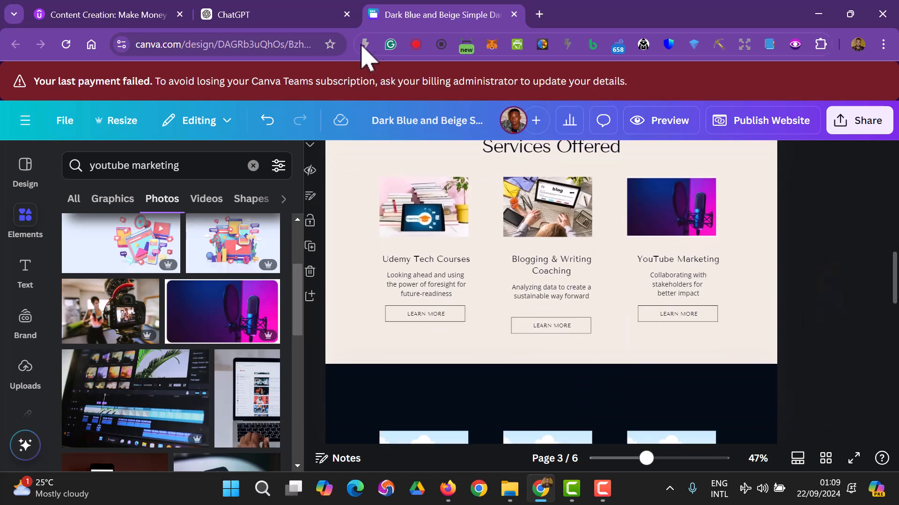
- Copy ChatGPT's Udemy Tech Courses description and select the Udemy card back in Canva
click(276, 15)
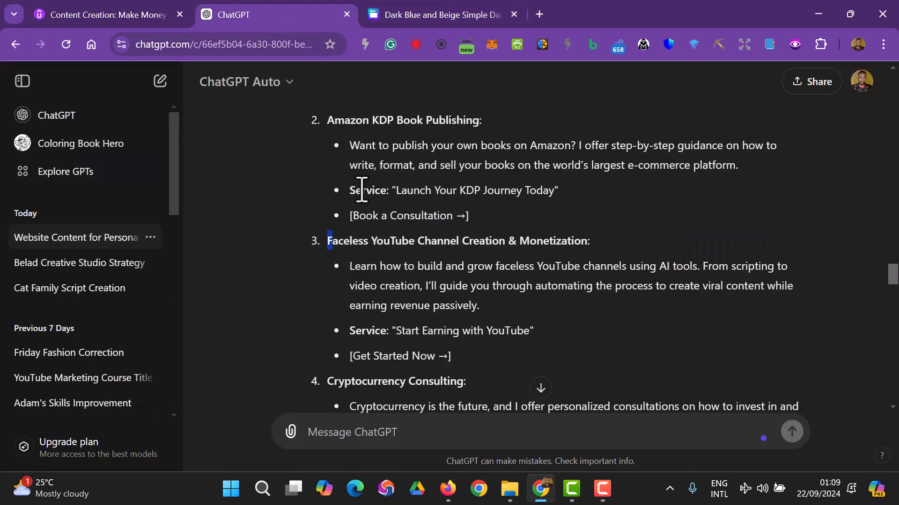
scroll(337, 178, up, 5)
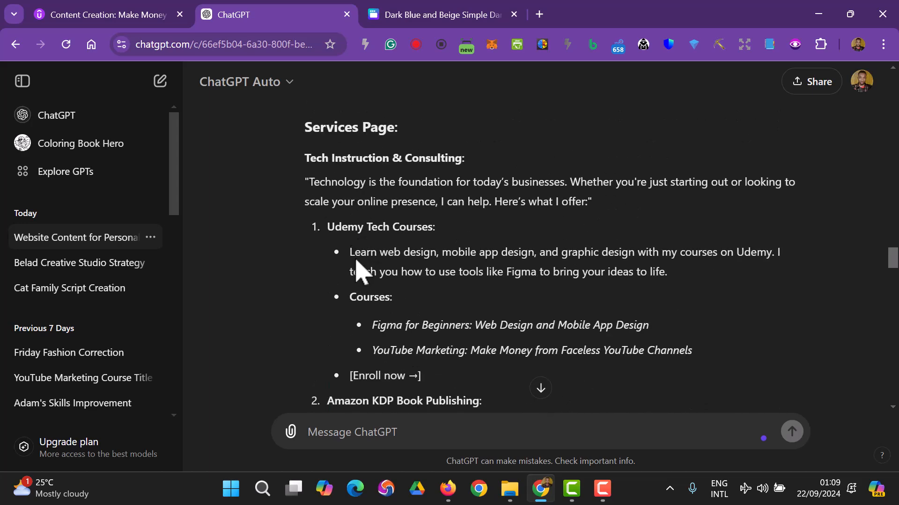
drag(392, 277, 666, 272)
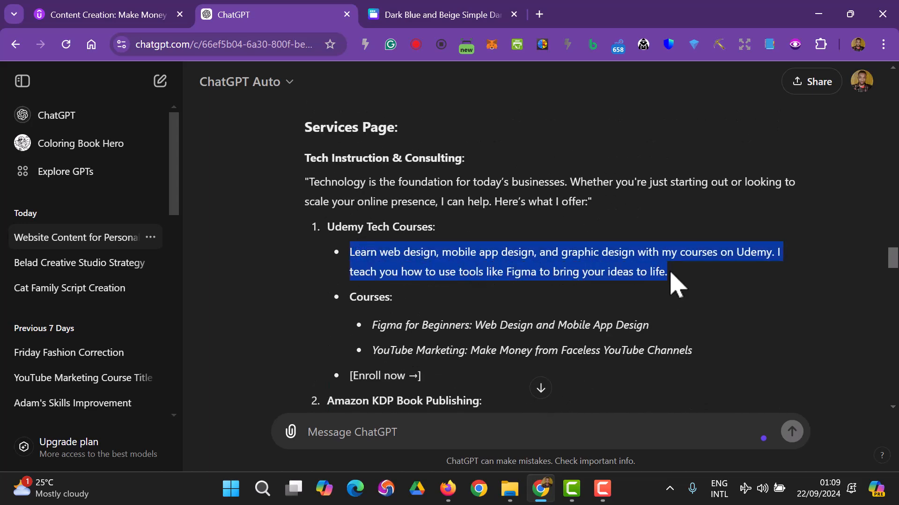
right_click(523, 267)
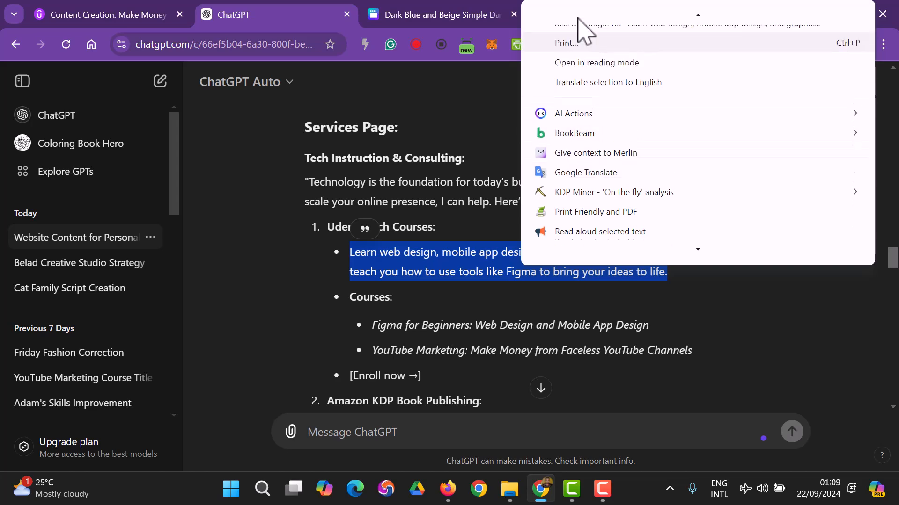
click(580, 29)
click(456, 15)
click(426, 276)
click(426, 283)
double_click(425, 280)
click(427, 280)
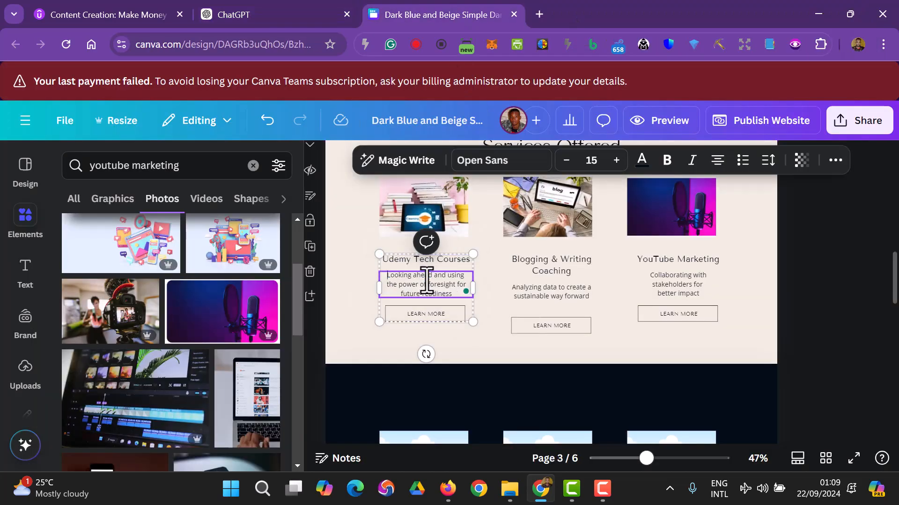
key(ctrl+a)
text(Learn web design, mobile app design, and graphic design with my courses on Udemy. I teach you how to use tools like Figma to bring your ideas to life.)
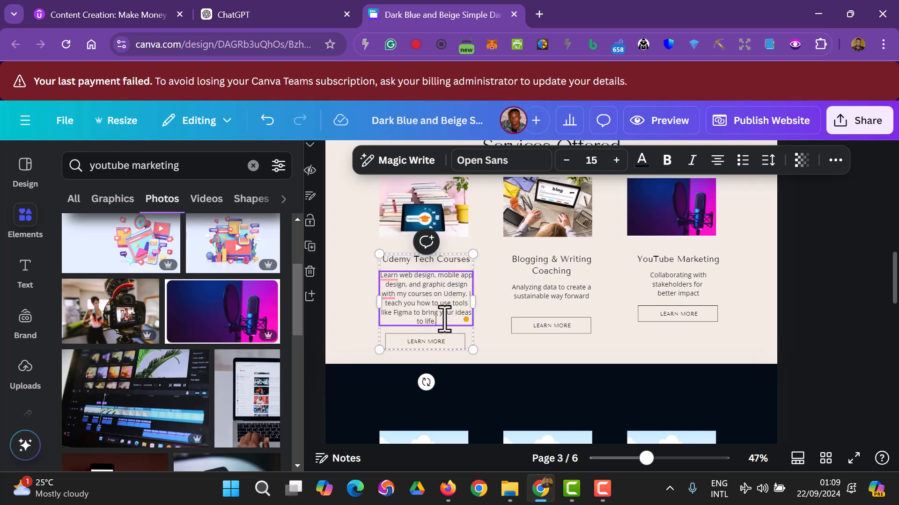
key(ctrl+z)
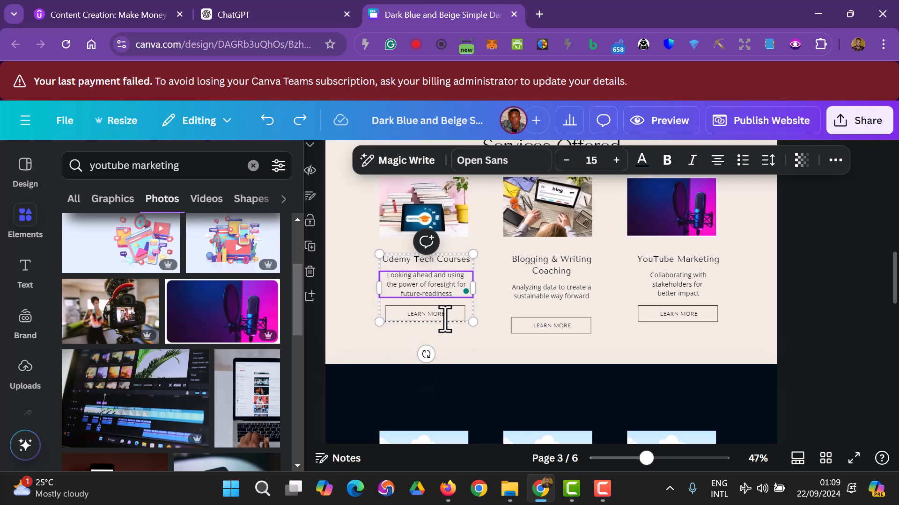
click(869, 302)
scroll(870, 318, up, 2)
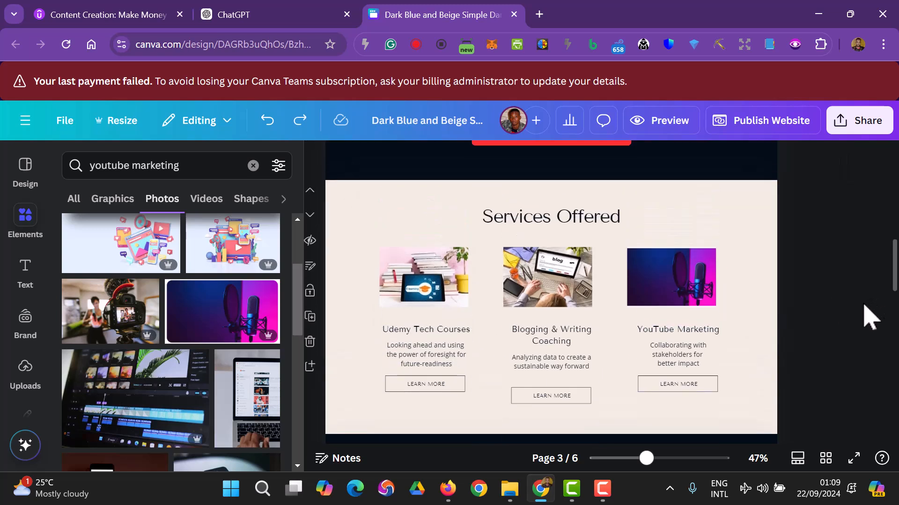
scroll(427, 373, down, 4)
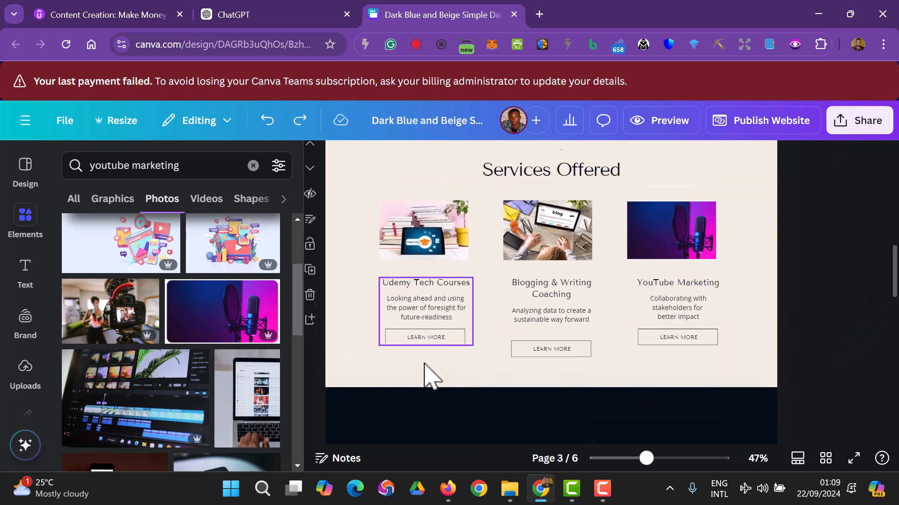
scroll(325, 377, down, 2)
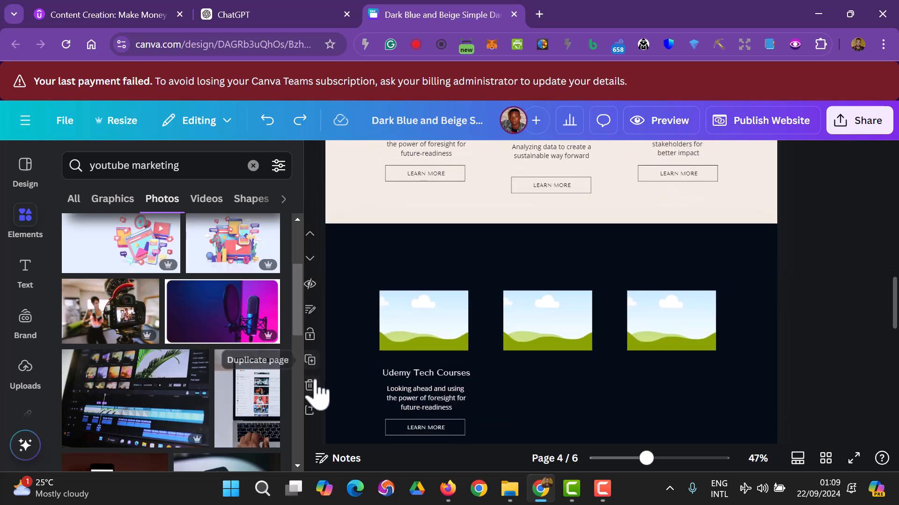
- Delete the spare placeholder page, then ungroup the Udemy card and delete its description
click(313, 385)
scroll(662, 373, up, 4)
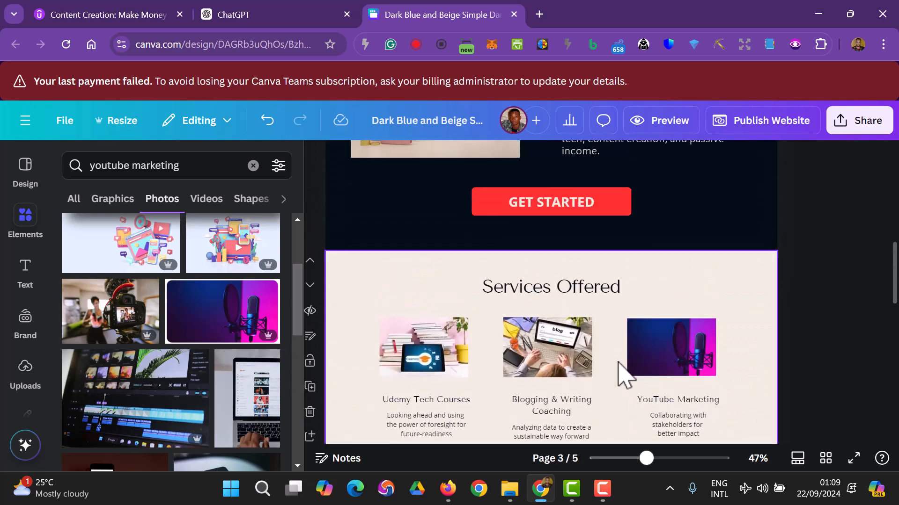
scroll(570, 386, down, 2)
click(438, 368)
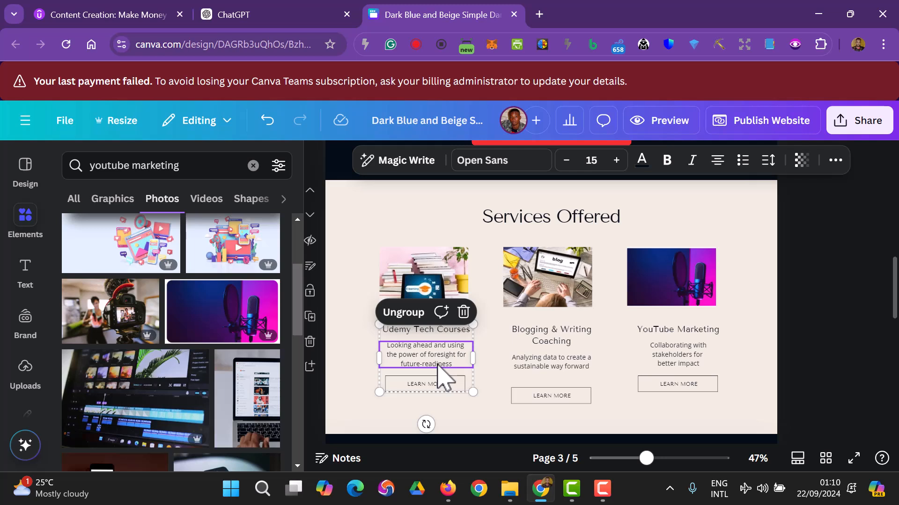
click(410, 312)
click(833, 375)
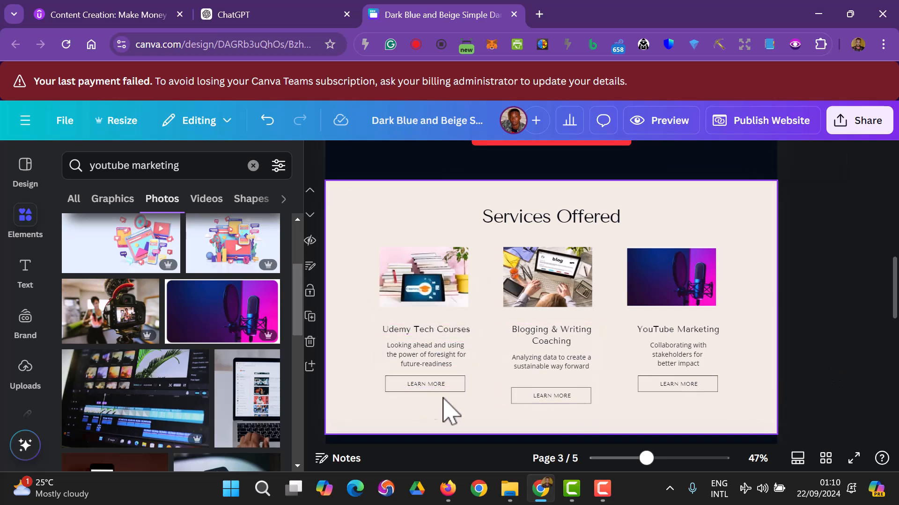
click(418, 367)
key(Delete)
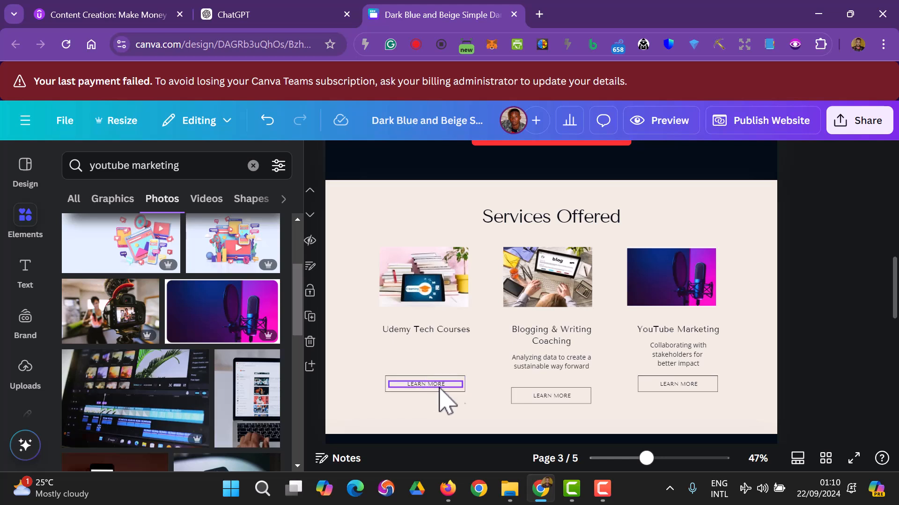
- Remove the Blogging description and middle LEARN MORE button, keeping the Blogging heading
click(557, 365)
key(Delete)
click(561, 342)
key(Delete)
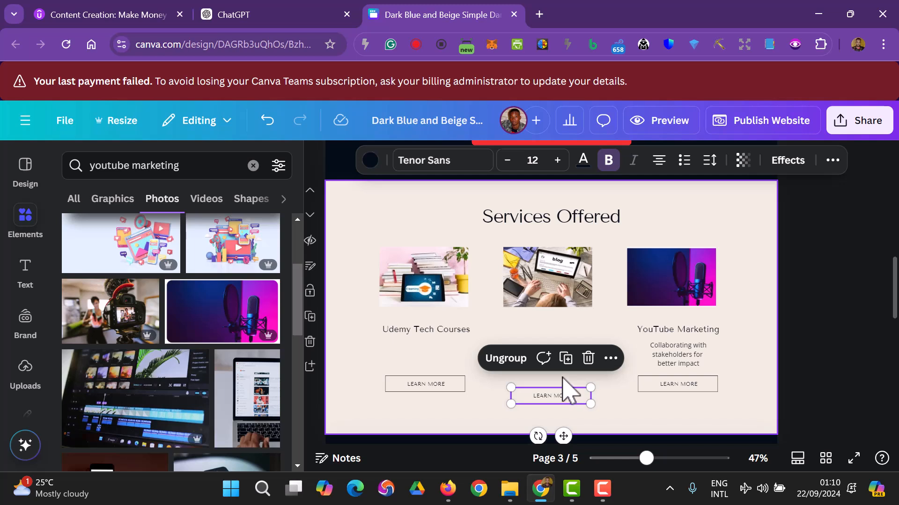
key(ctrl+z)
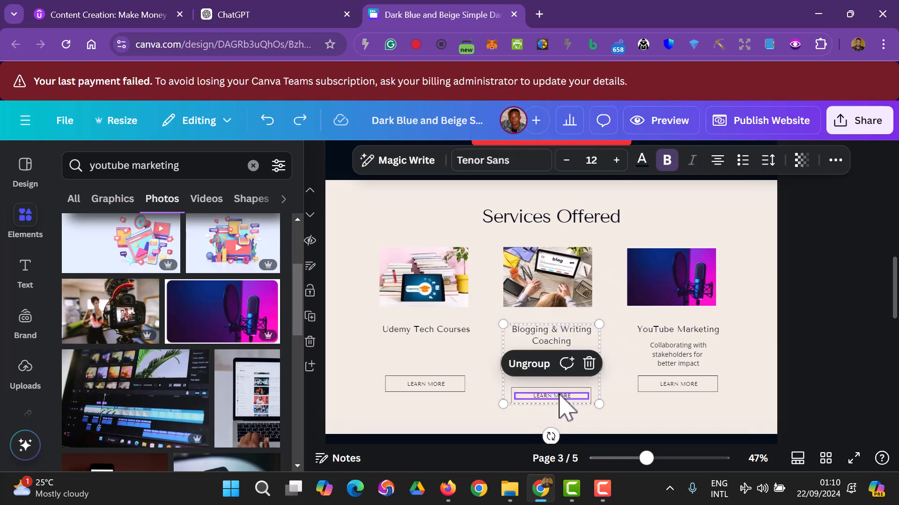
key(Delete)
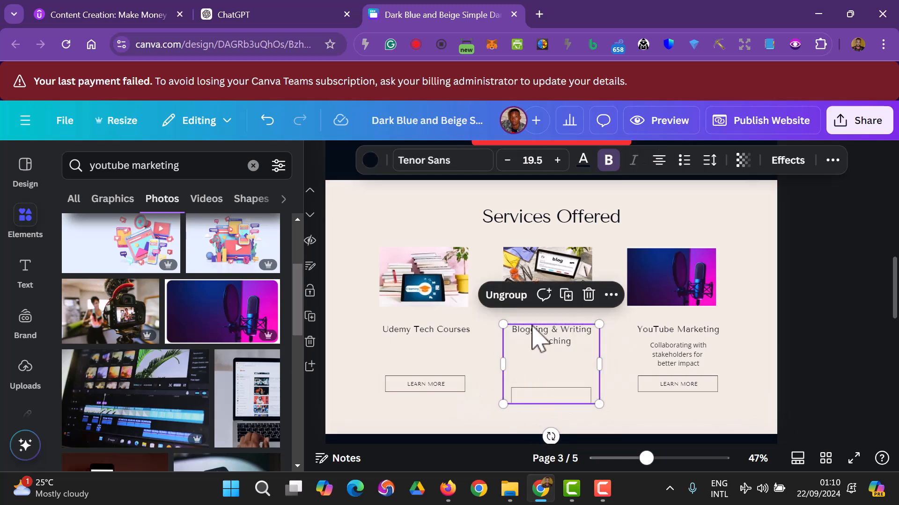
click(513, 298)
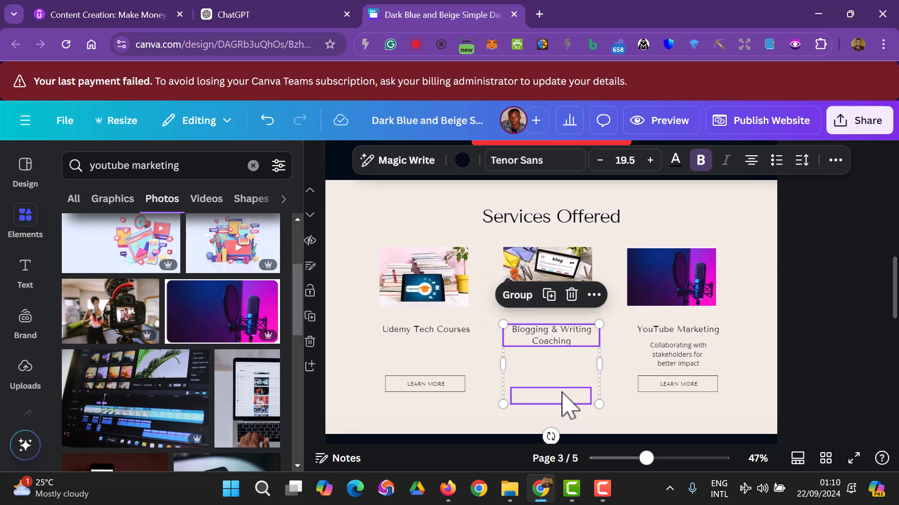
click(798, 367)
- Strip the YouTube Marketing description and button, then move the remaining outline under the middle card
click(653, 370)
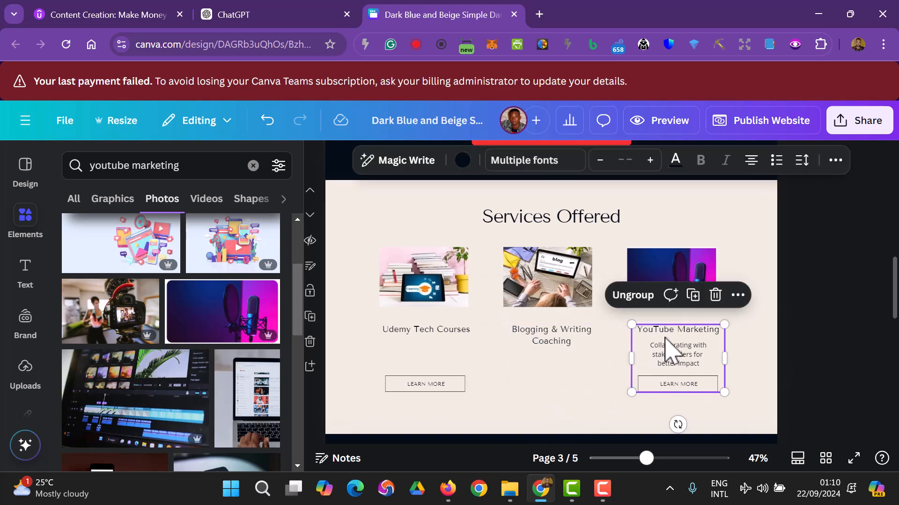
click(641, 296)
click(841, 334)
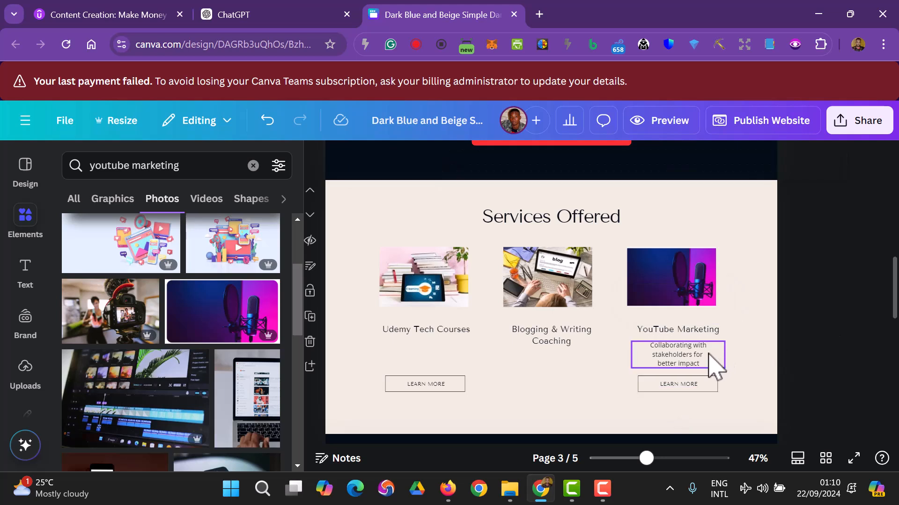
click(707, 354)
key(Delete)
click(704, 383)
key(Delete)
click(688, 380)
key(Delete)
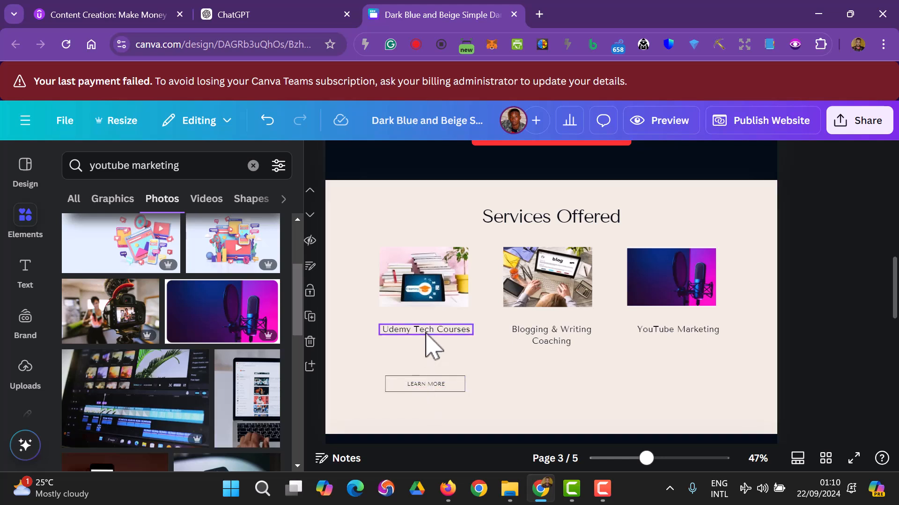
drag(420, 388, 647, 405)
drag(588, 392, 563, 388)
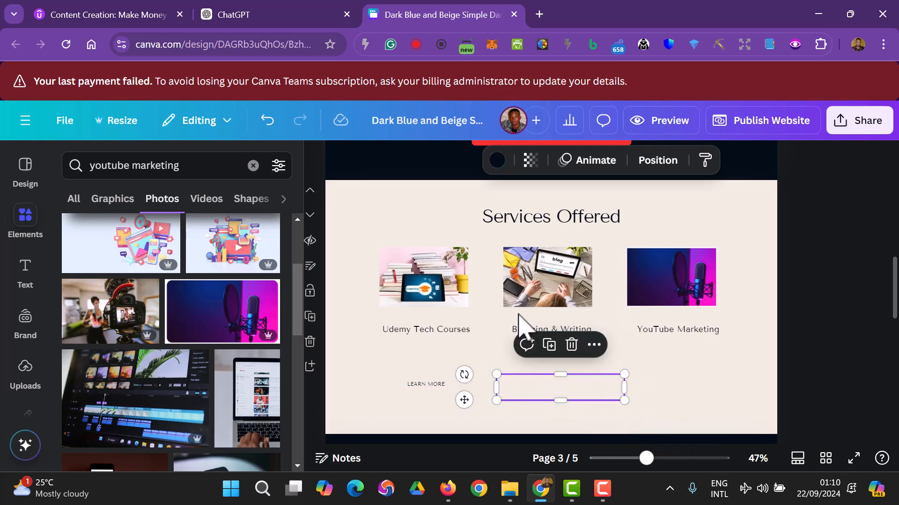
- Give the box a red outline and move the LEARN MORE text into it
click(498, 160)
click(187, 271)
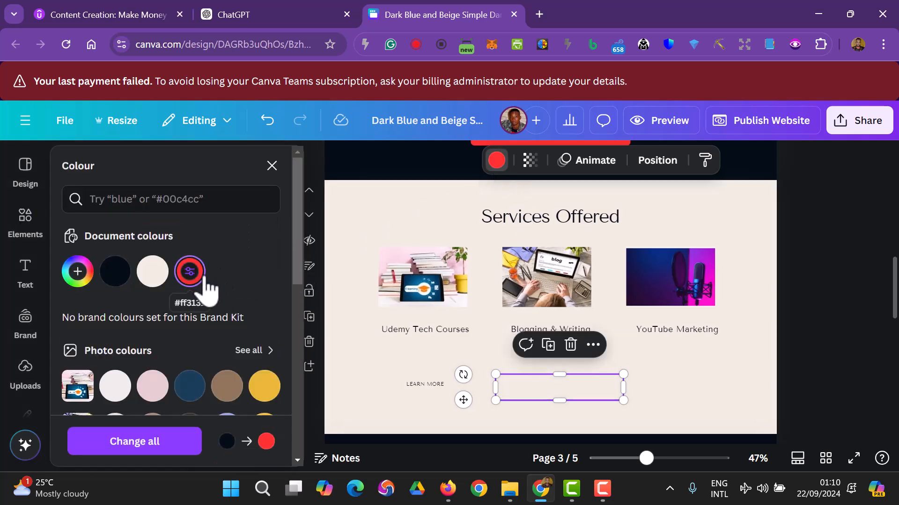
click(823, 335)
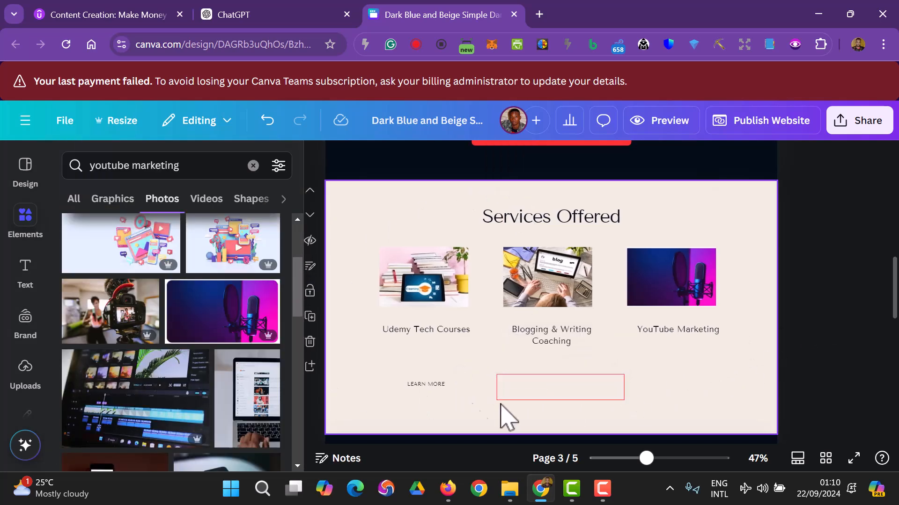
drag(422, 386, 558, 386)
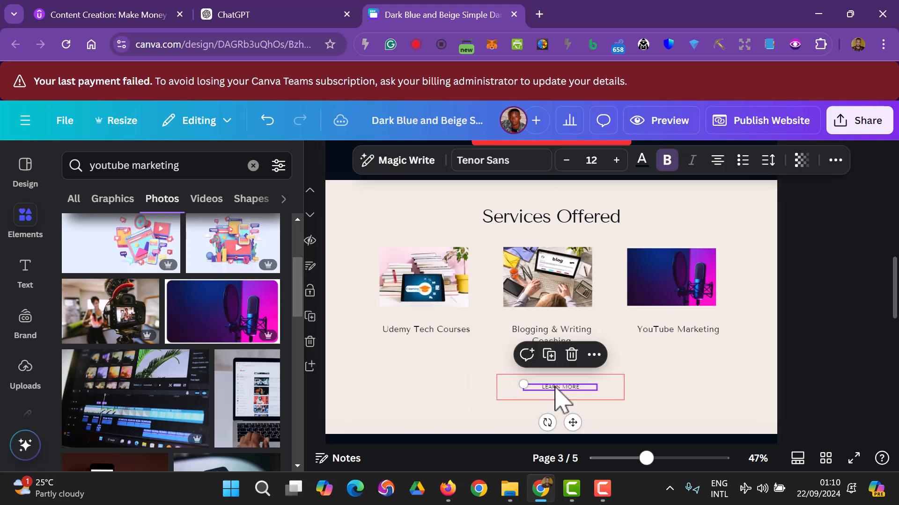
- Enlarge LEARN MORE to size 25 and widen it onto one centred line
click(616, 160)
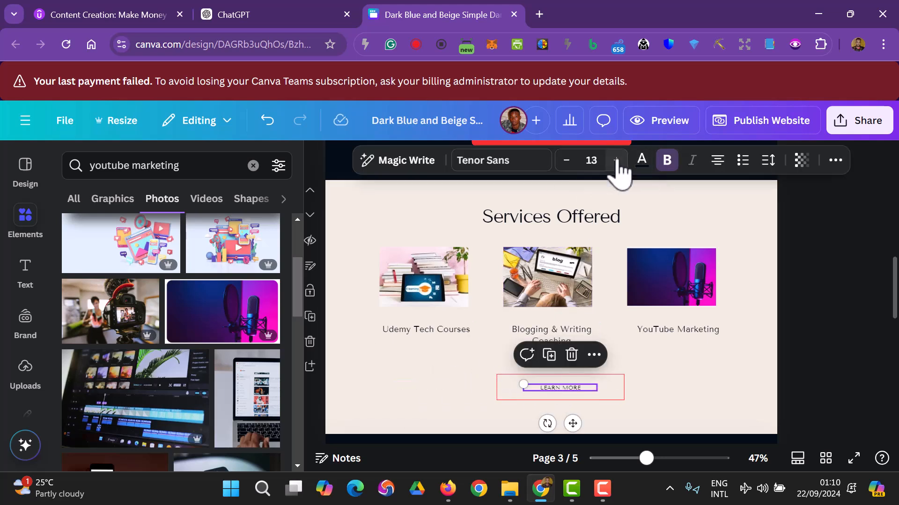
click(616, 160)
click(616, 160)
click(616, 160)
click(615, 160)
click(616, 160)
click(616, 160)
click(616, 160)
click(616, 160)
scroll(656, 257, up, 5)
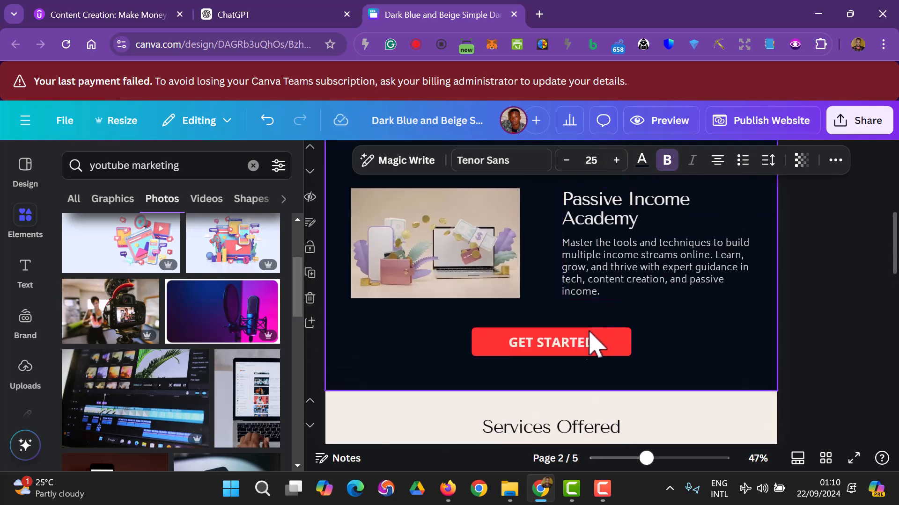
click(582, 344)
scroll(795, 332, down, 5)
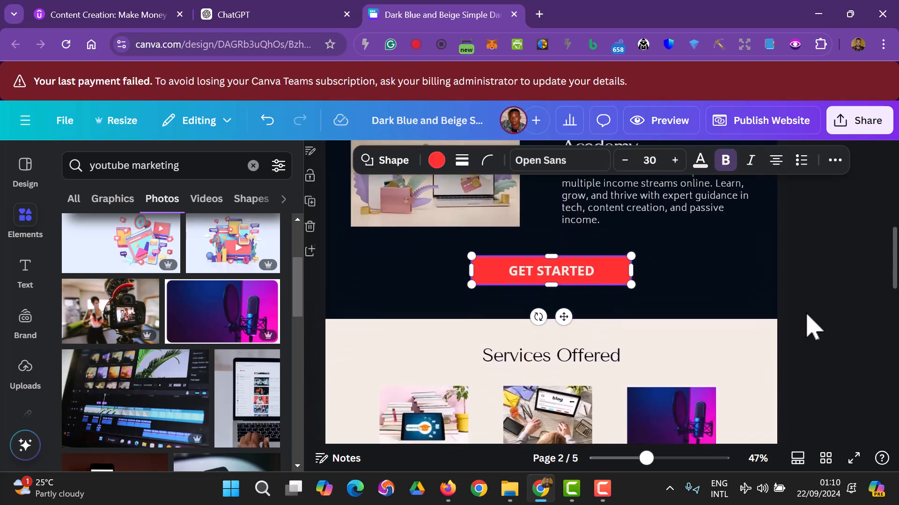
click(586, 402)
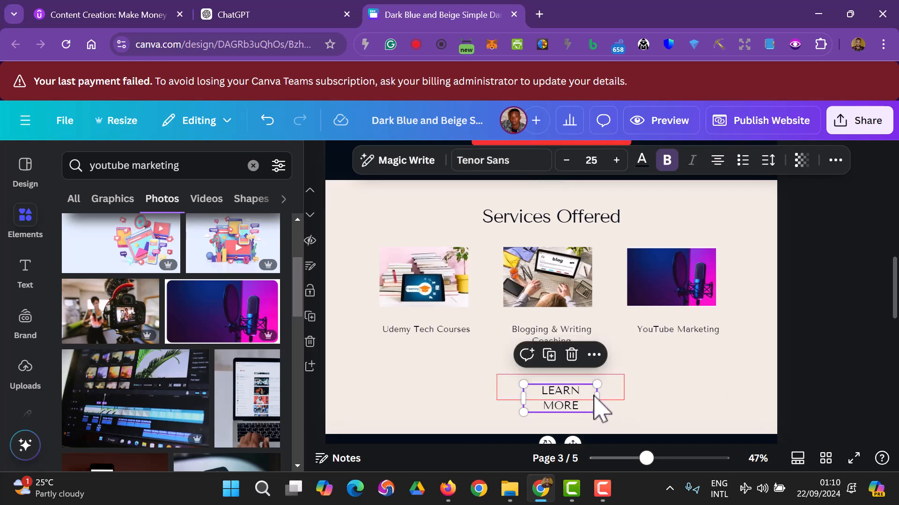
drag(599, 396, 576, 384)
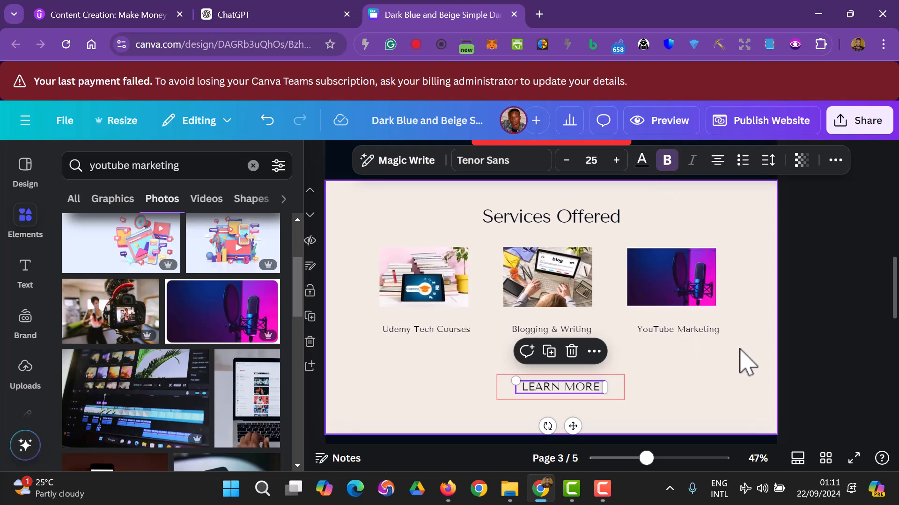
click(790, 360)
- Group the LEARN MORE text with its red box and nudge the button into place
scroll(854, 322, down, 3)
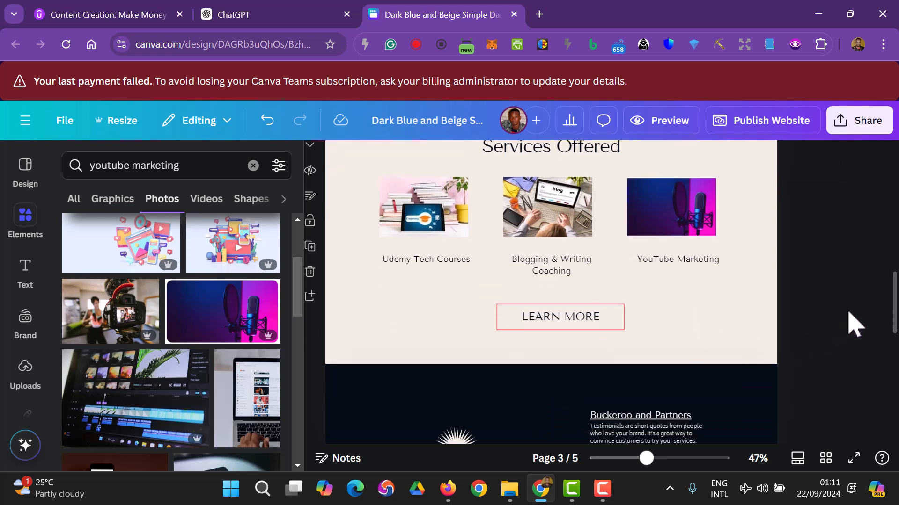
click(598, 341)
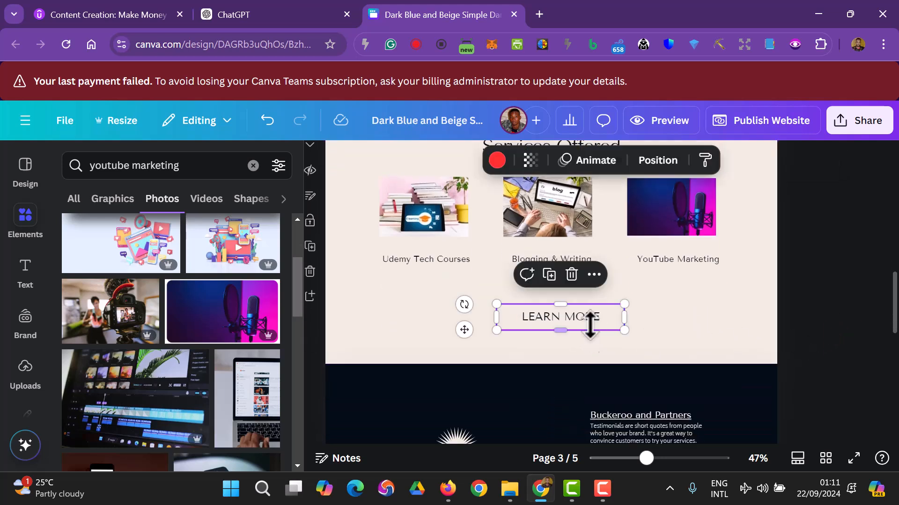
click(588, 326)
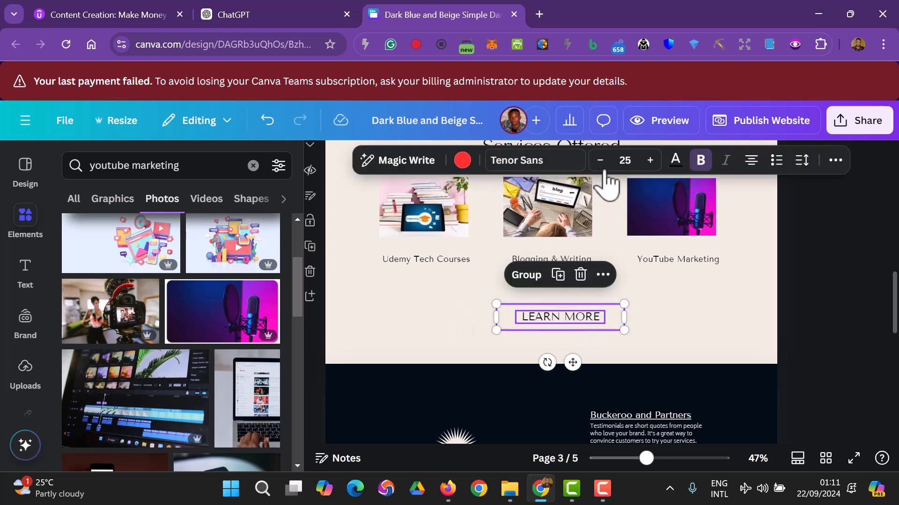
click(526, 277)
click(797, 315)
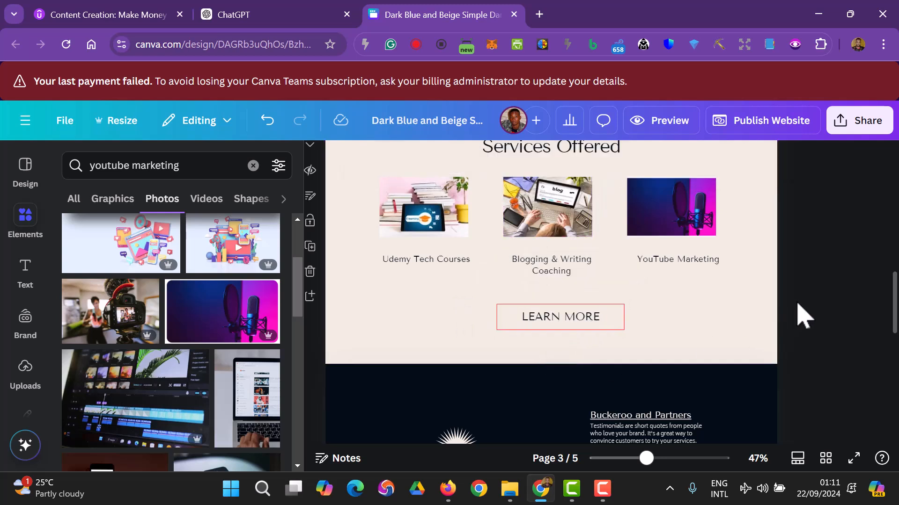
mouse_move(564, 321)
mouse_down()
mouse_move(565, 311)
mouse_move(564, 323)
mouse_move(558, 317)
mouse_up()
- Google the instructor's name in a new tab and open their Udemy instructor profile
click(791, 333)
scroll(792, 335, up, 3)
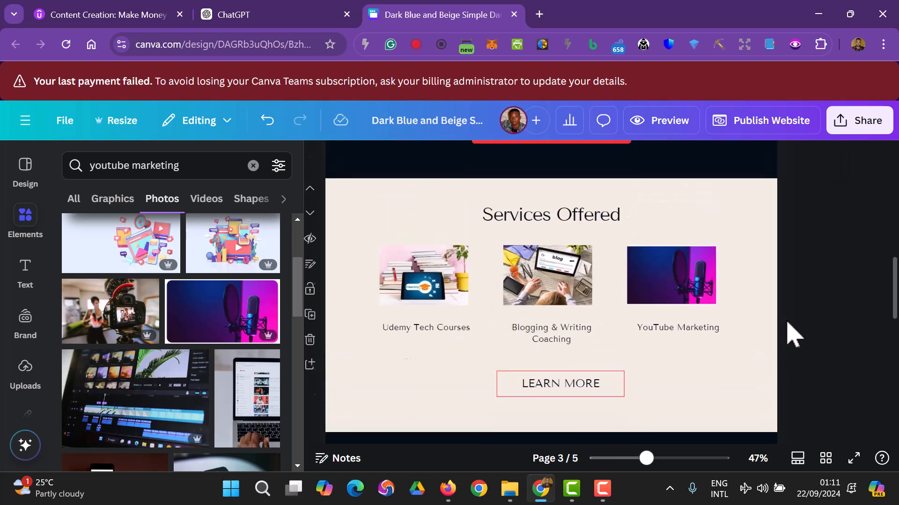
click(539, 14)
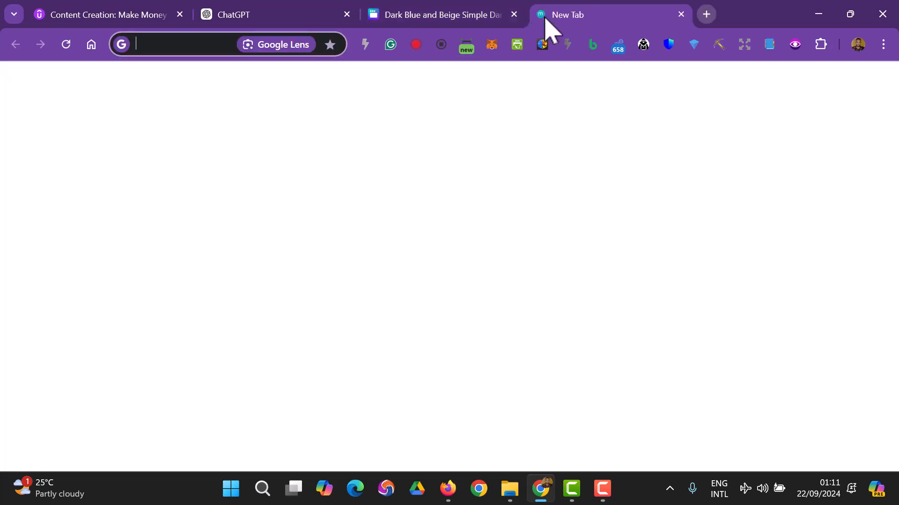
text(Beloved Adejuyigbe - YouTube)
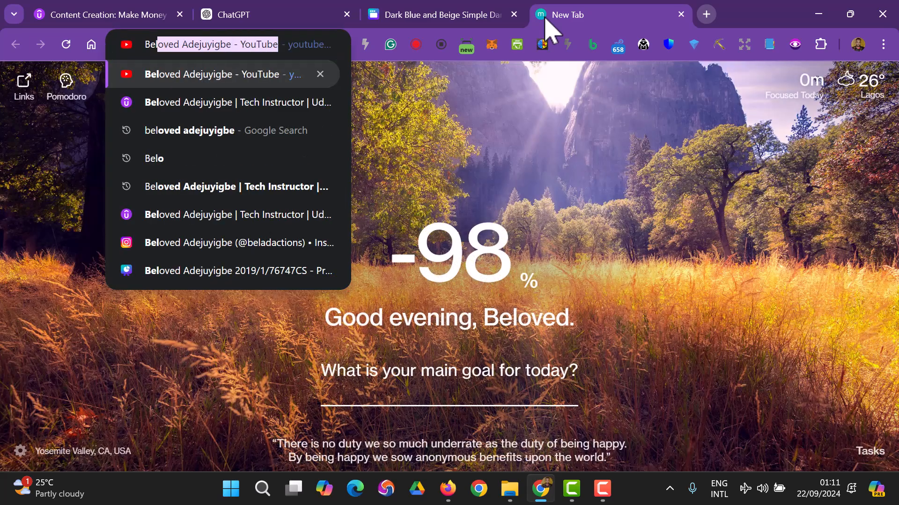
click(226, 131)
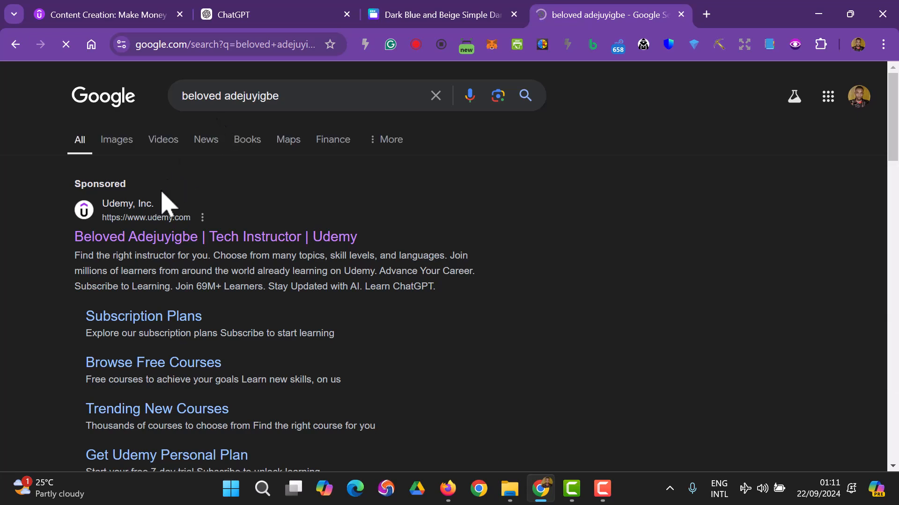
click(148, 240)
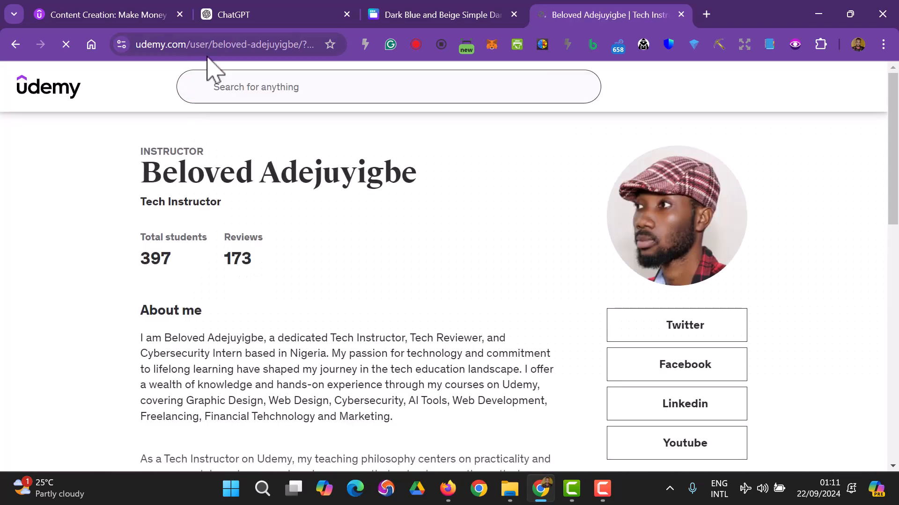
- Copy the Udemy profile URL and scroll through the instructor's eight listed courses
click(211, 46)
right_click(211, 47)
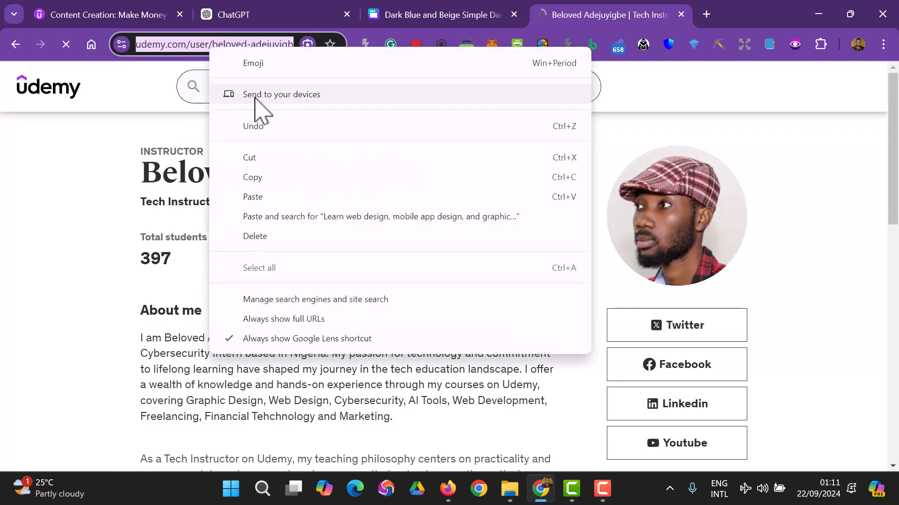
click(271, 177)
scroll(387, 164, down, 6)
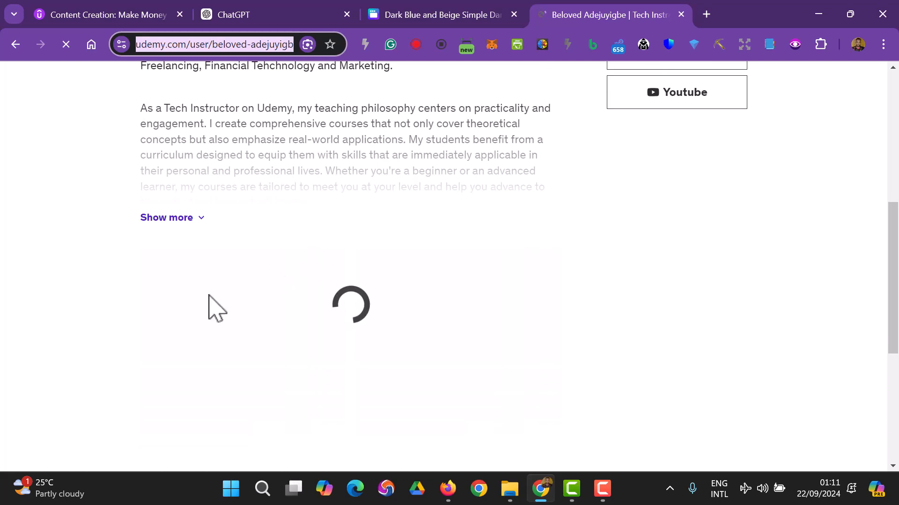
scroll(307, 220, down, 3)
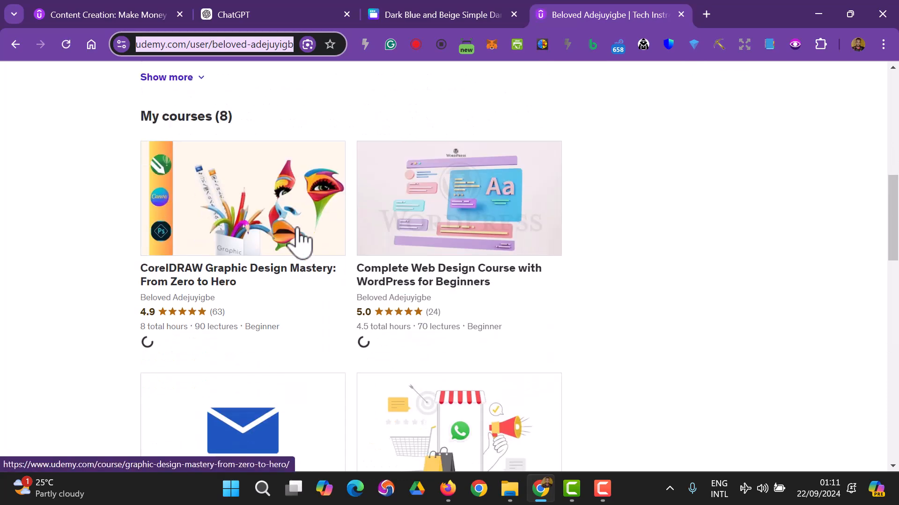
scroll(300, 240, down, 3)
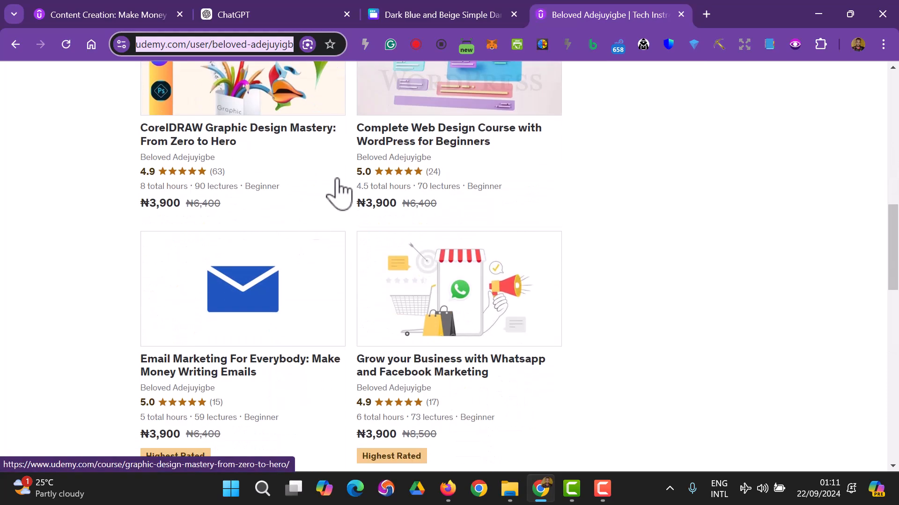
scroll(398, 205, down, 6)
scroll(397, 205, down, 6)
- Link the GET STARTED button to the copied Udemy instructor profile URL and turn off its underline
click(440, 15)
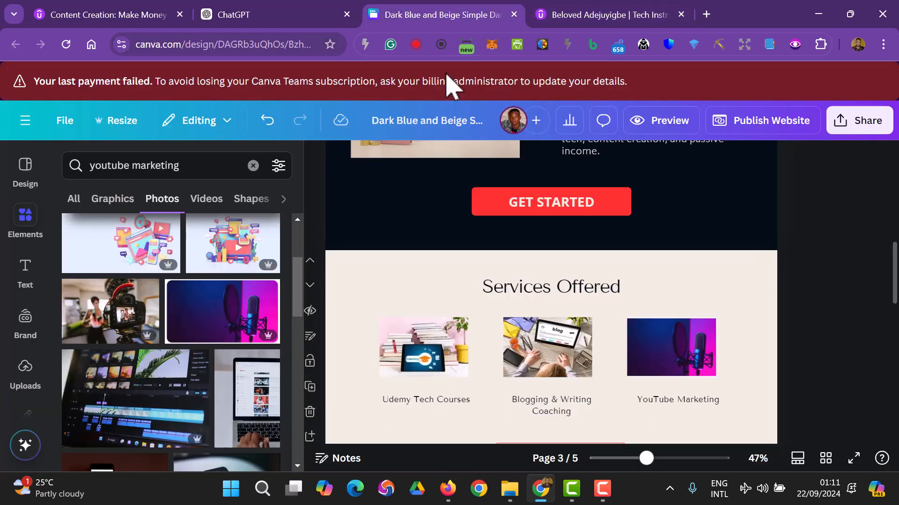
scroll(468, 213, down, 3)
scroll(551, 281, down, 2)
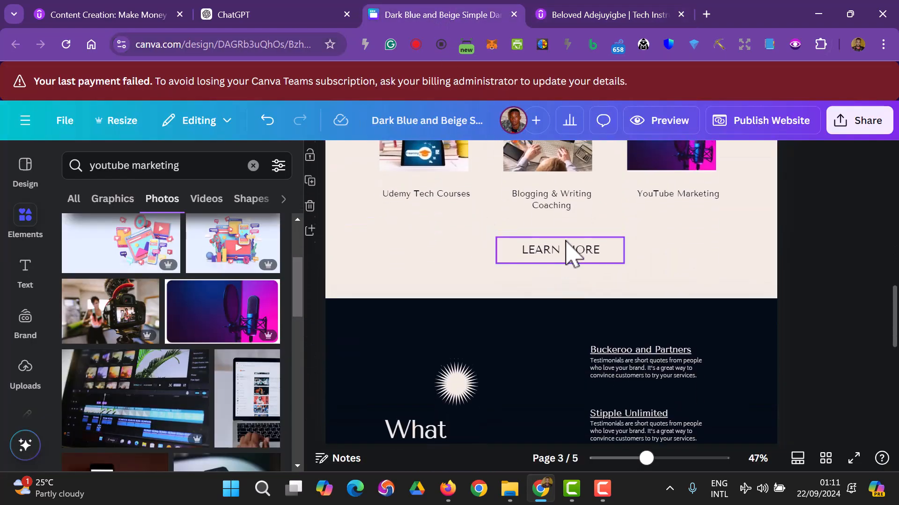
scroll(568, 220, up, 6)
click(555, 269)
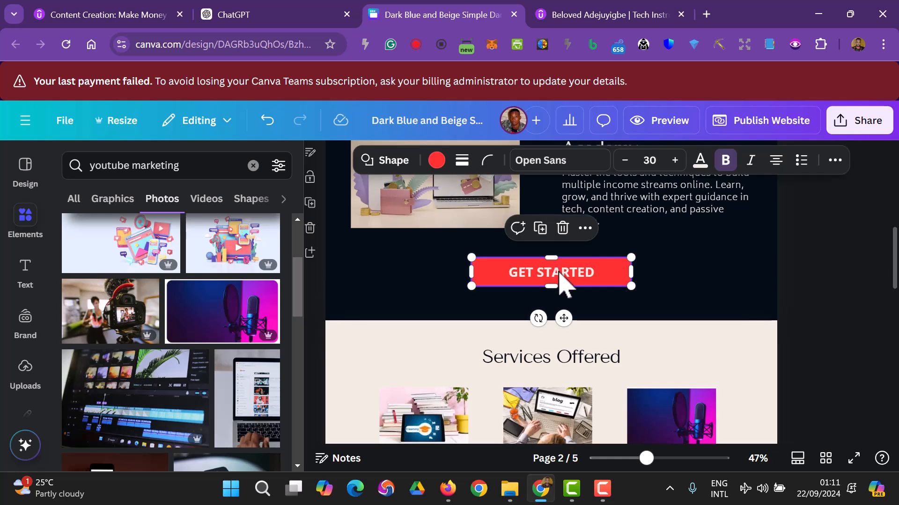
right_click(560, 276)
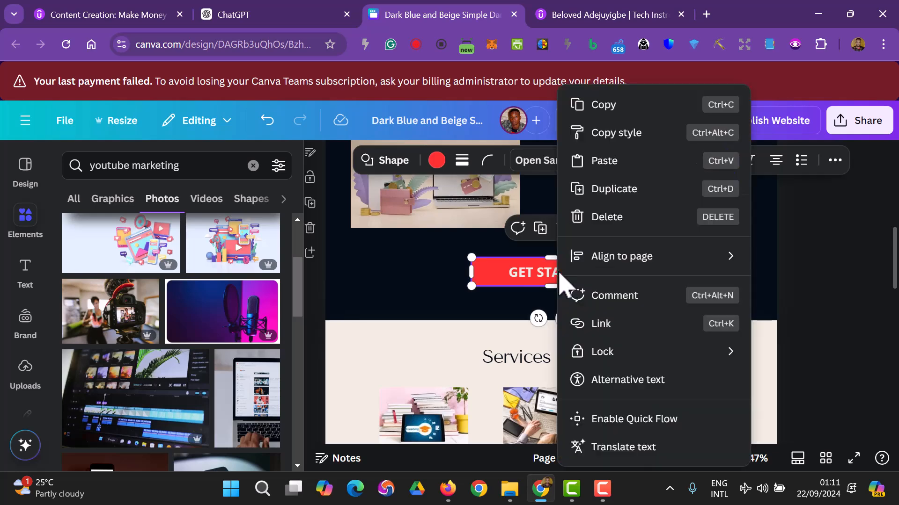
click(626, 323)
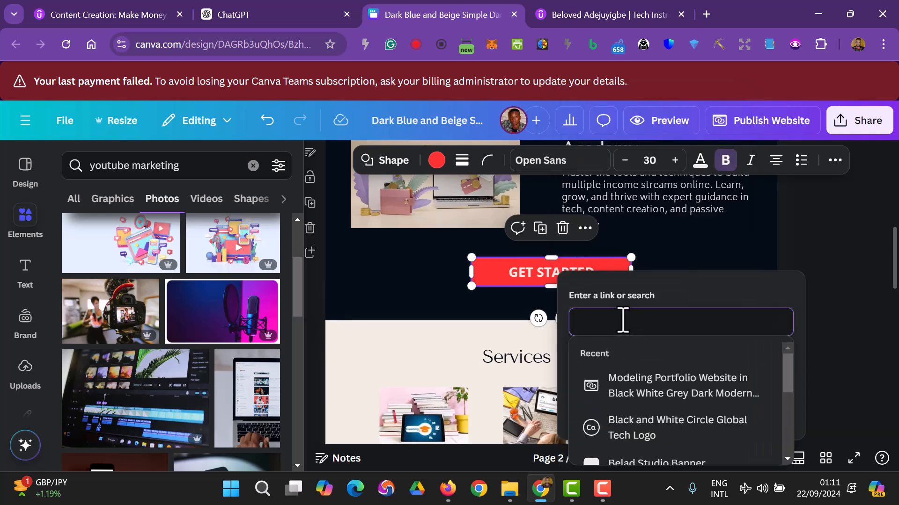
key(ctrl+v)
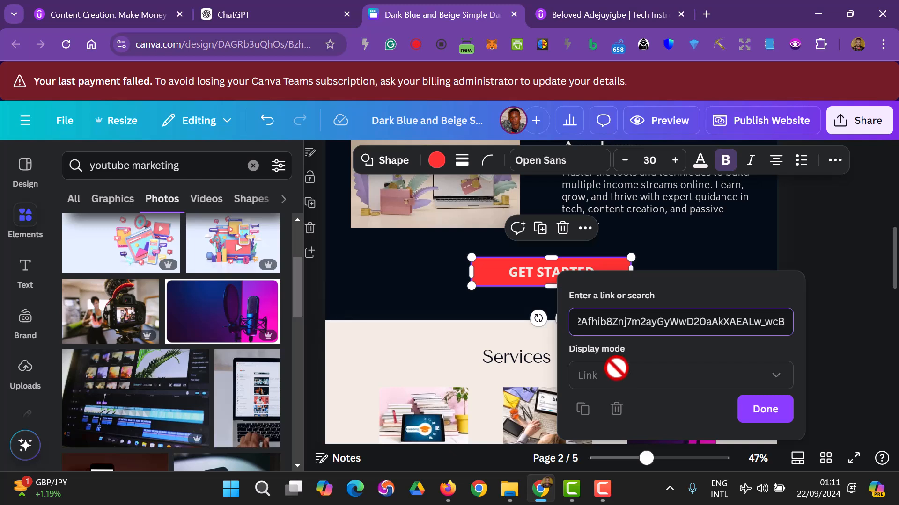
click(767, 412)
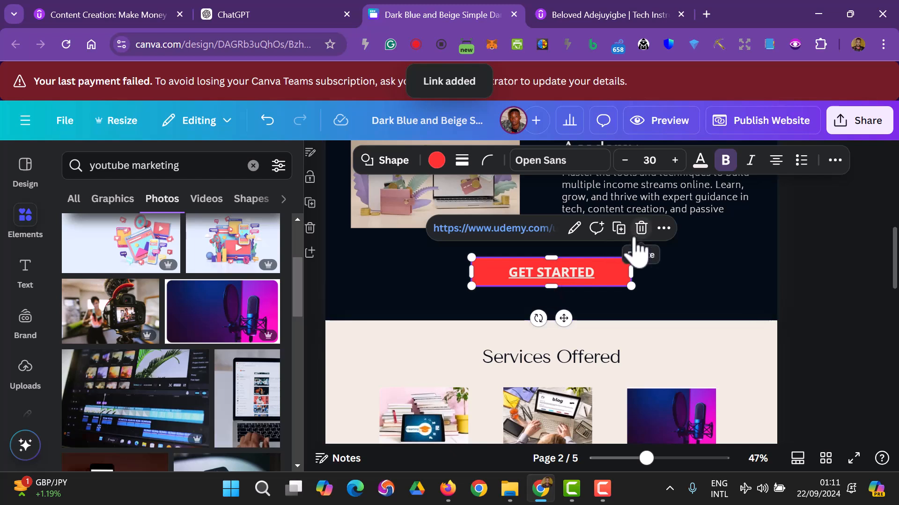
click(831, 162)
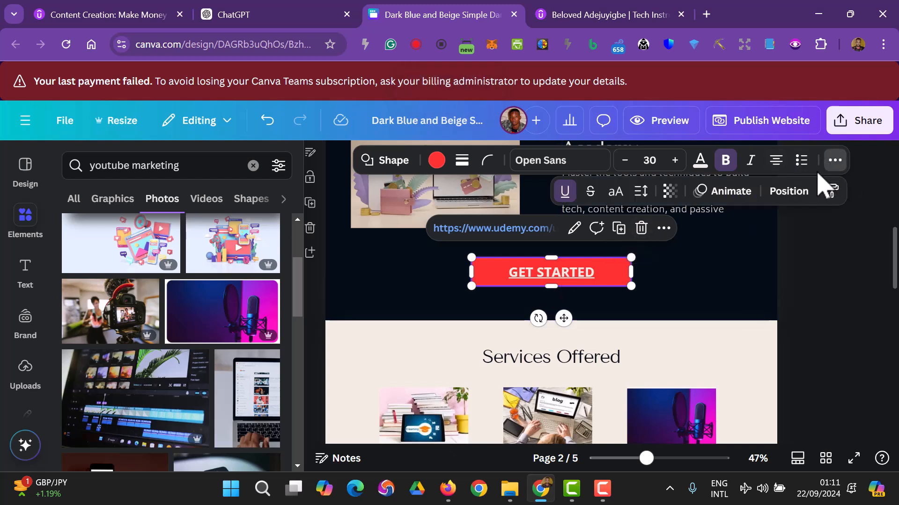
click(566, 191)
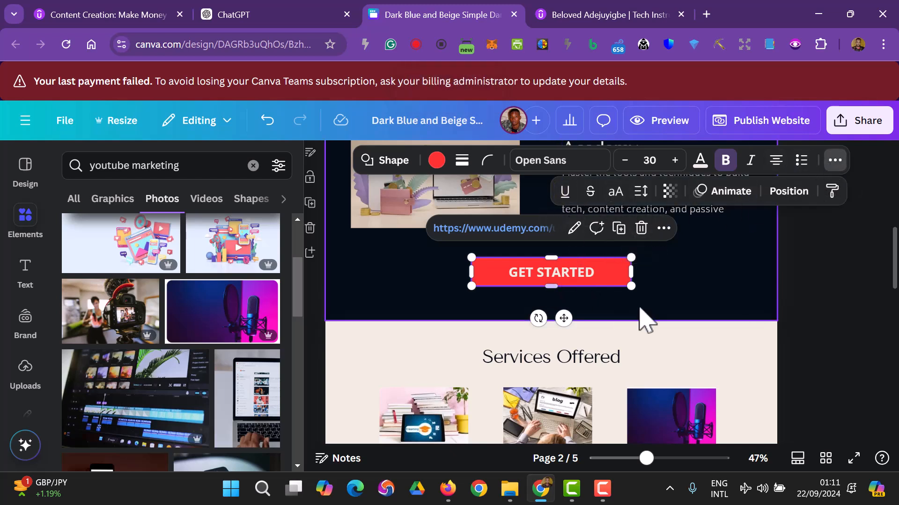
- Check the GET STARTED link, then delete the LEARN MORE button below the three service cards
click(850, 301)
click(528, 284)
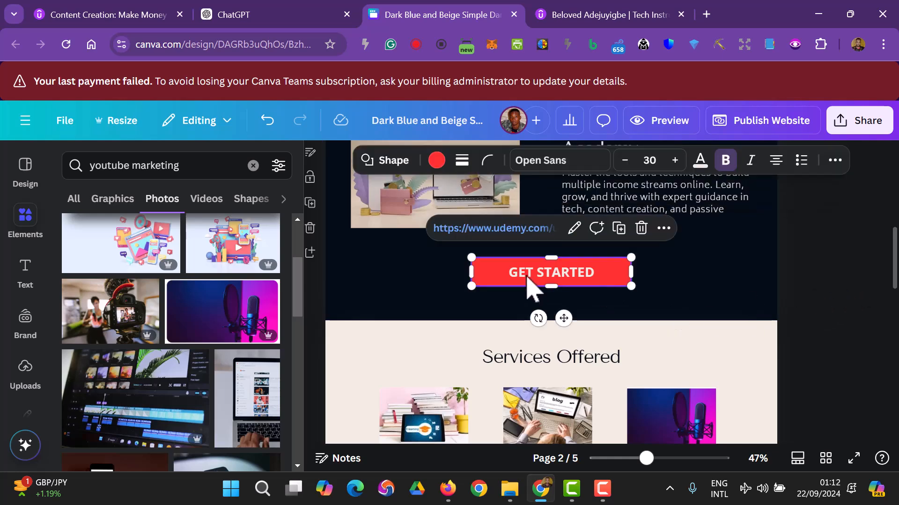
scroll(823, 276, down, 5)
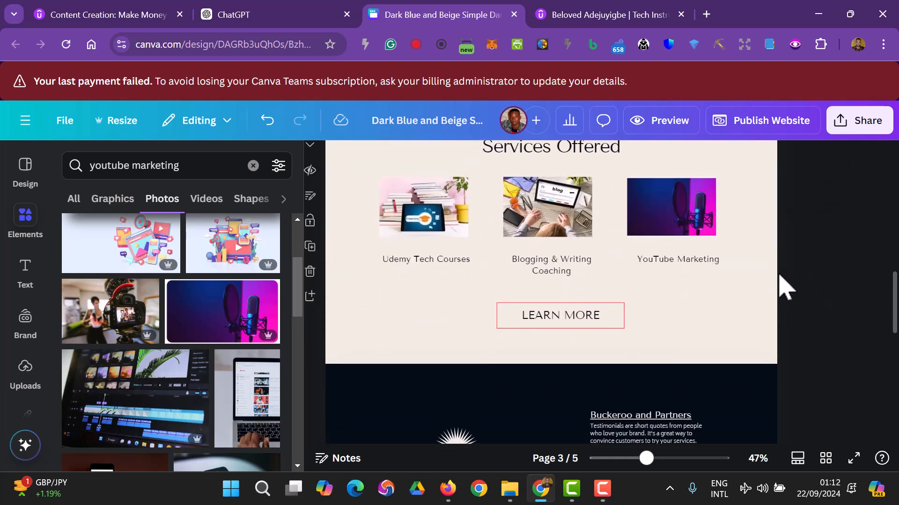
click(586, 319)
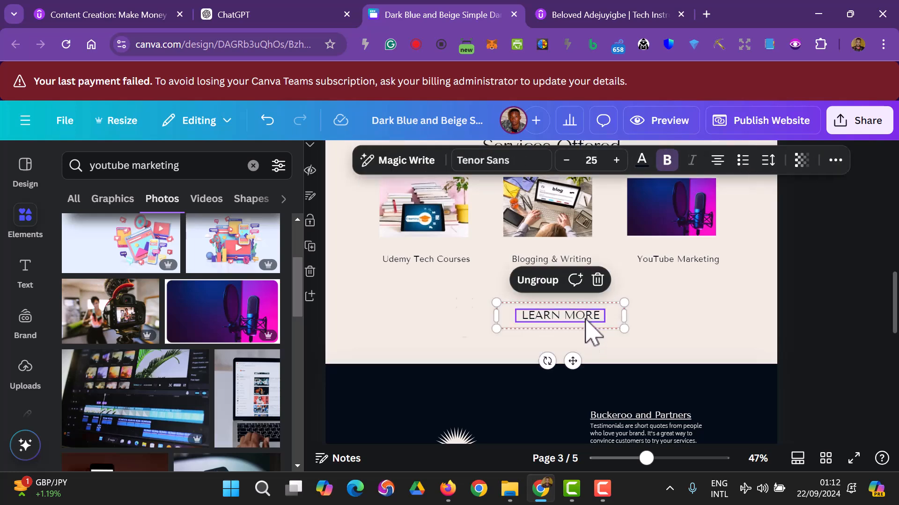
click(591, 332)
key(Delete)
scroll(818, 302, up, 3)
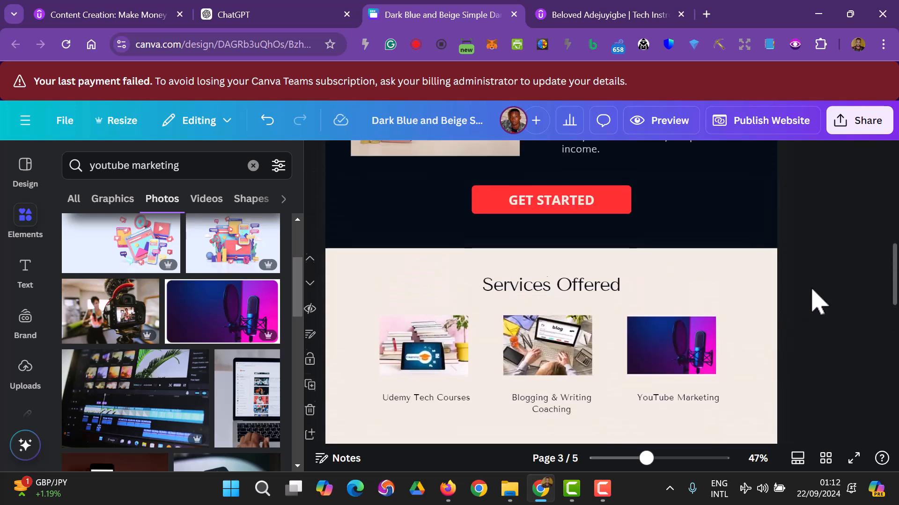
scroll(814, 304, down, 3)
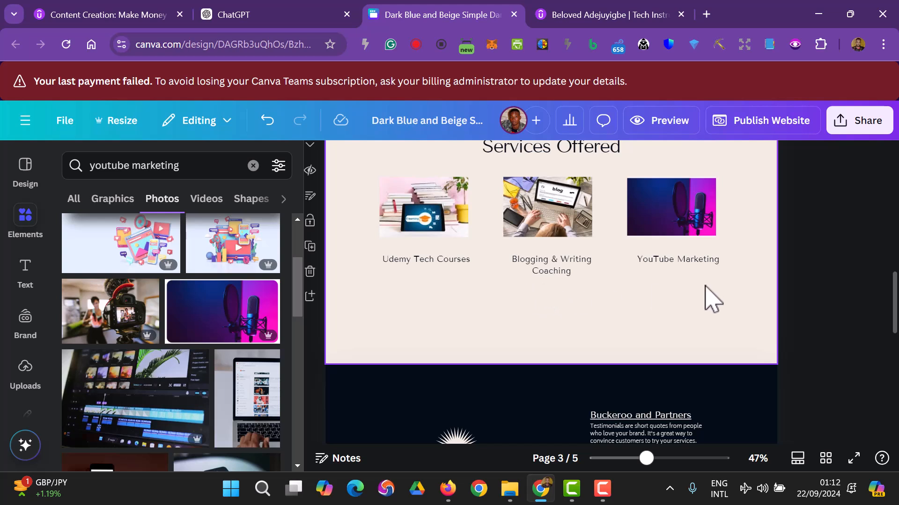
- Duplicate the three service cards below and stretch the page down to 1,366 × 932
drag(818, 309, 388, 196)
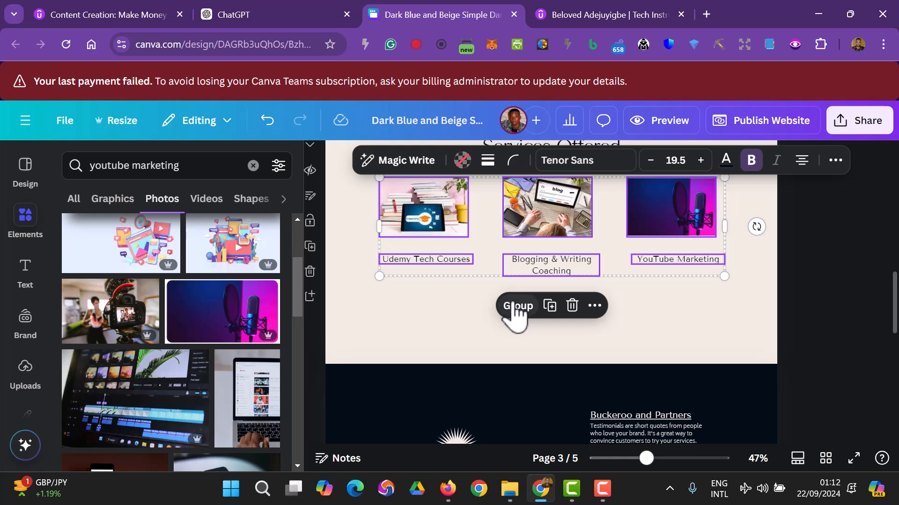
key(ctrl+d)
drag(541, 226, 530, 331)
scroll(529, 308, down, 3)
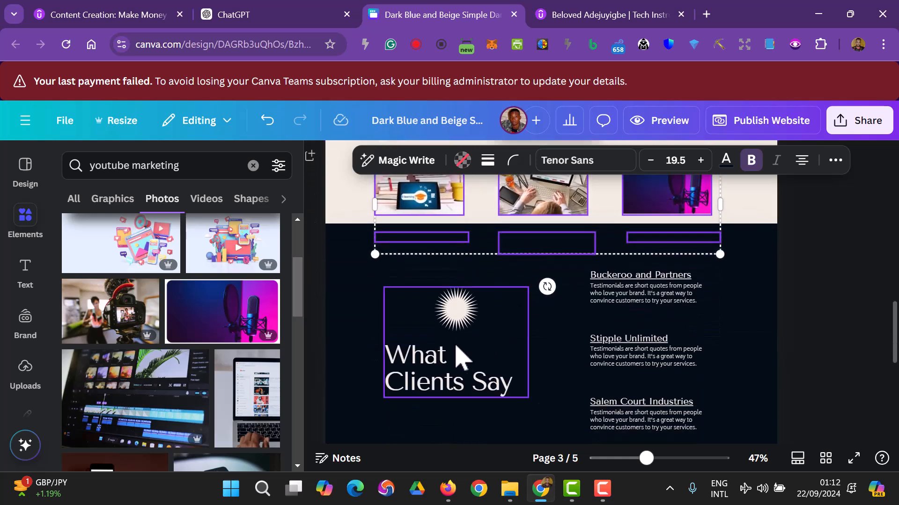
click(357, 305)
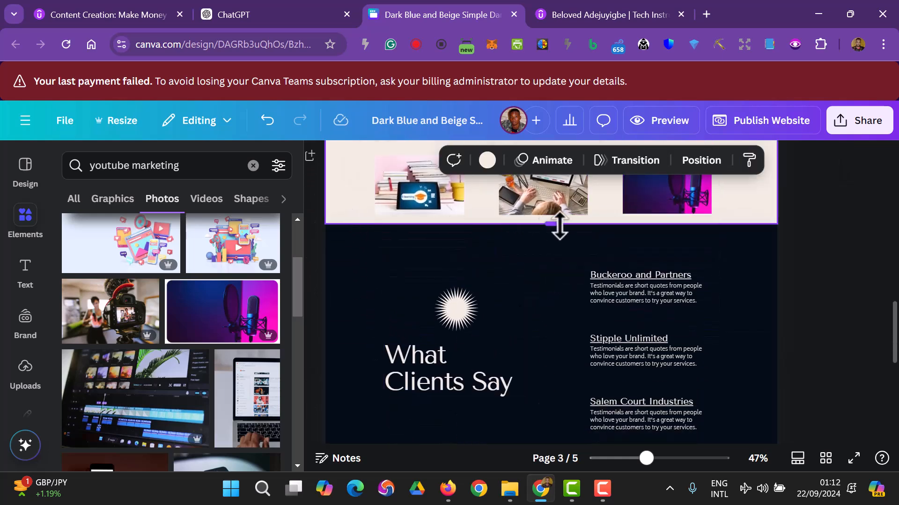
drag(553, 225, 557, 265)
scroll(577, 279, up, 3)
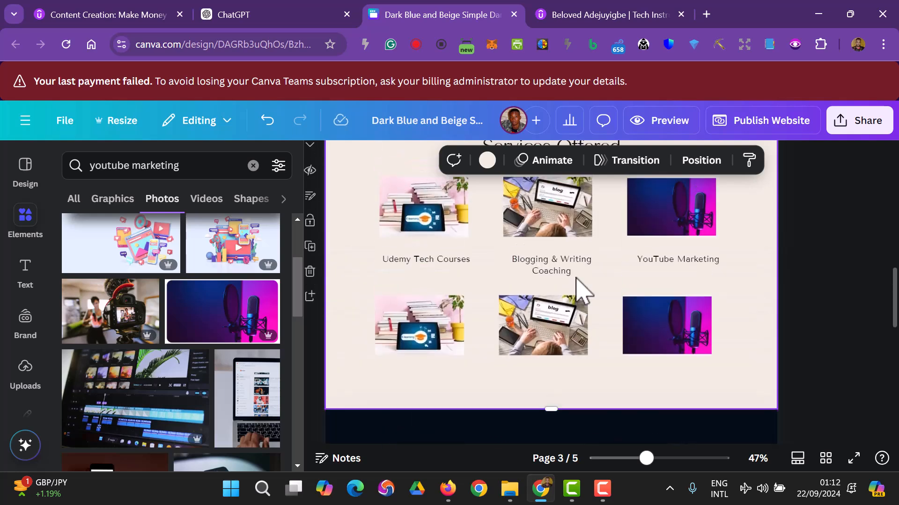
scroll(588, 297, up, 1)
scroll(591, 337, down, 1)
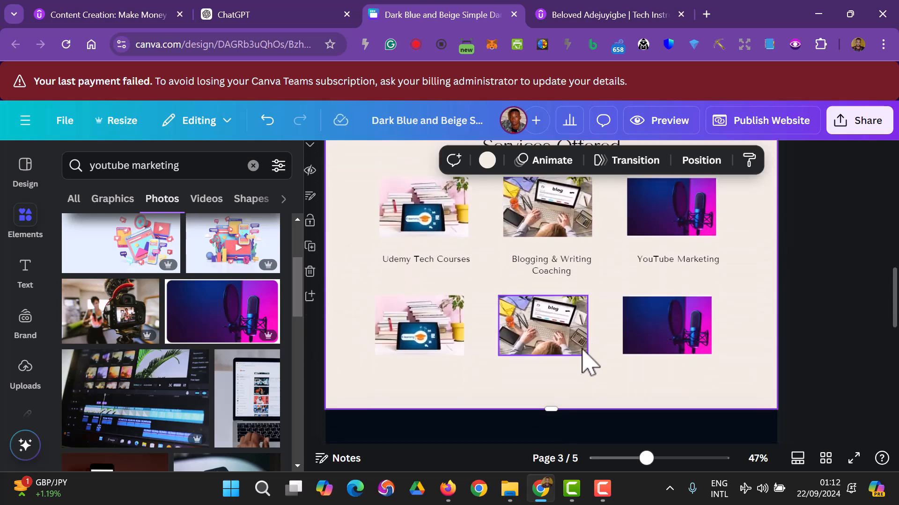
drag(551, 410, 553, 422)
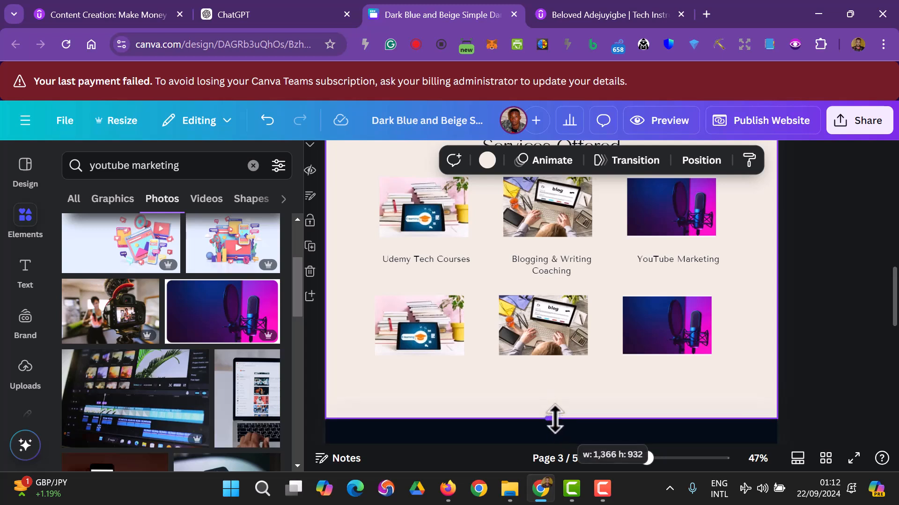
- Delete the duplicated bottom row of images and captions, keeping the extra page height
click(543, 339)
key(Delete)
click(630, 337)
key(Delete)
click(794, 365)
drag(752, 364, 379, 355)
key(Delete)
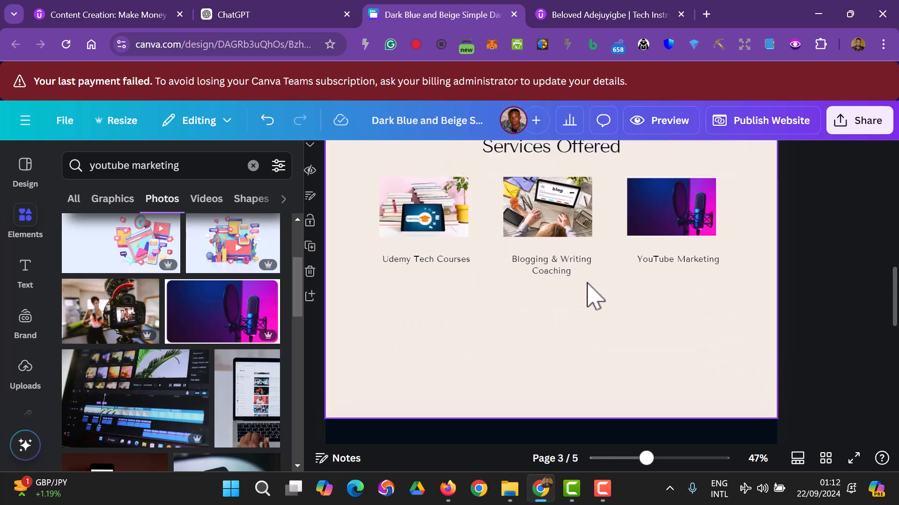
click(554, 269)
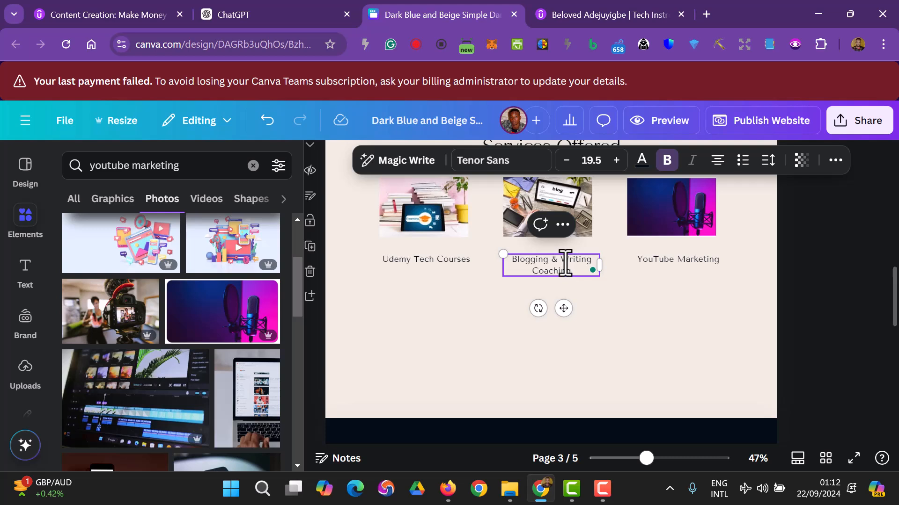
- Change the 'Blogging & Writing Coaching' caption to 'Content Writing'
key(BackSpace)
key(BackSpace)
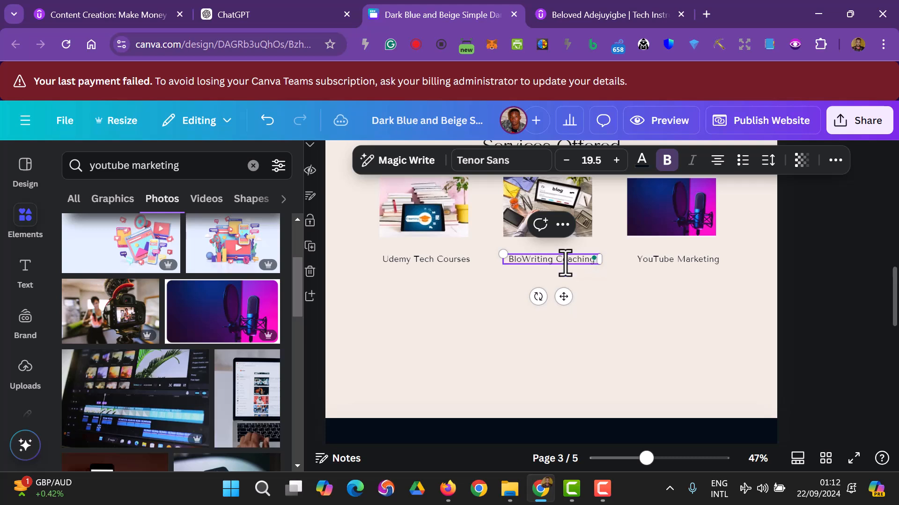
text(Cont)
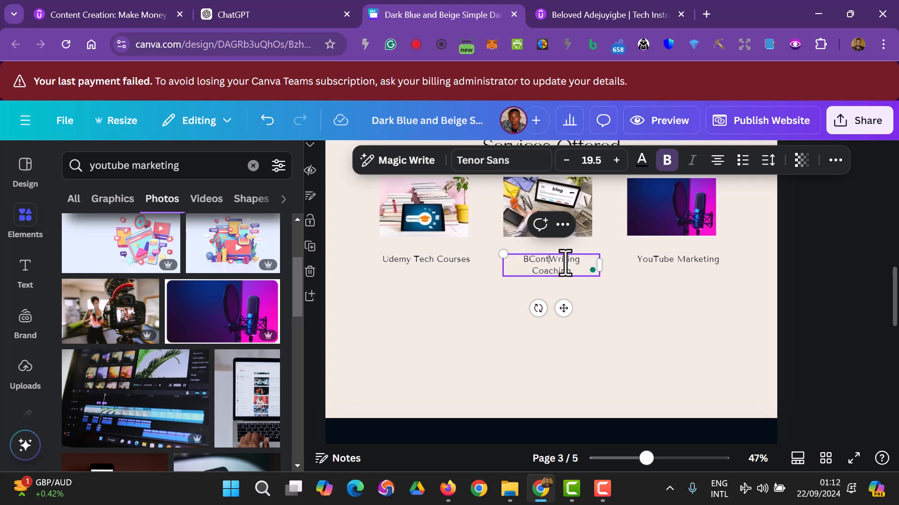
key(BackSpace)
key(BackSpace)
key(BackSpace)
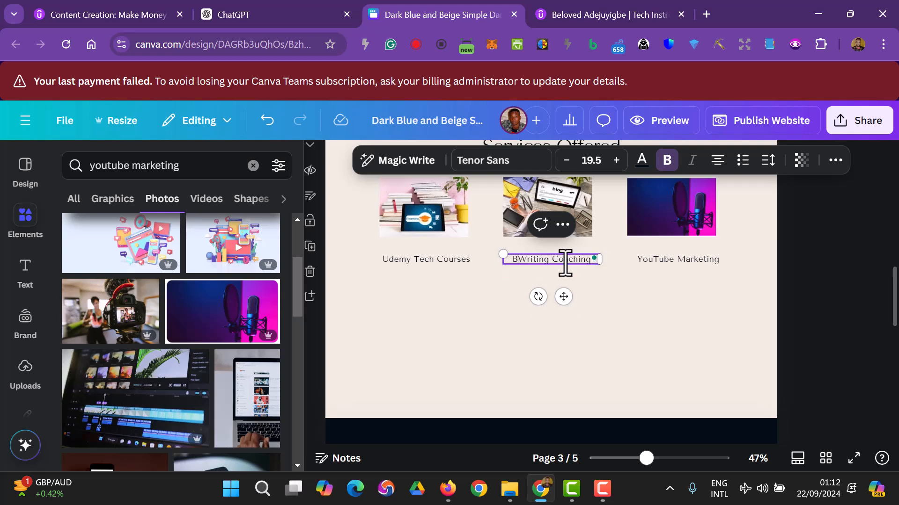
text(ent)
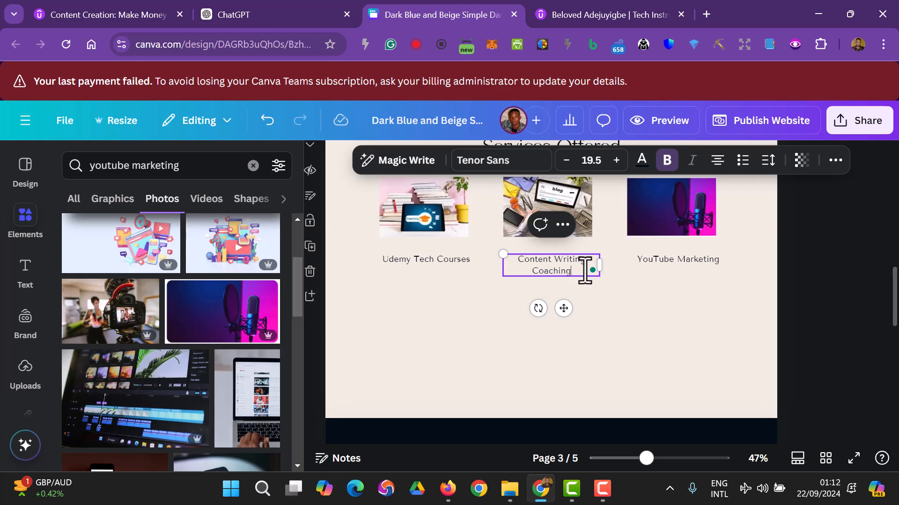
key(BackSpace)
key(BackSpace)
key(BackSpace)
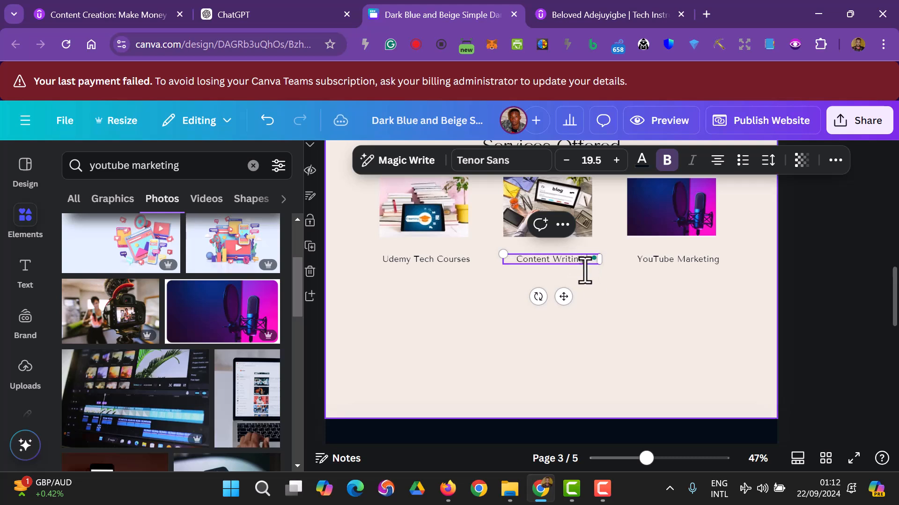
click(872, 311)
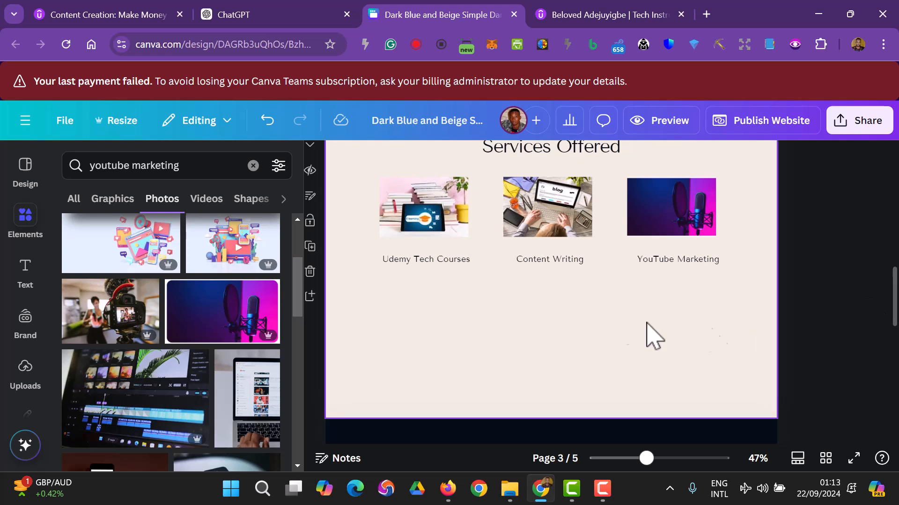
- Remove 'Udemy' so the caption reads 'Tech Courses'
click(447, 261)
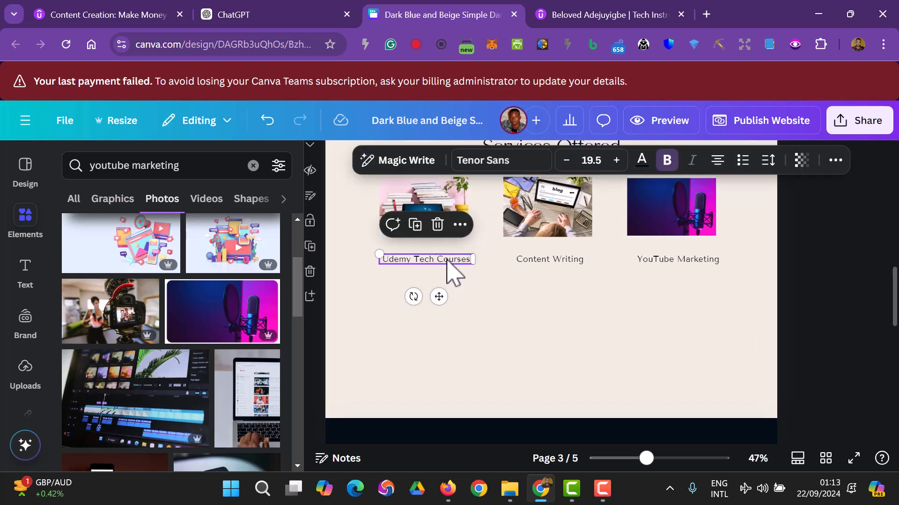
click(415, 260)
key(BackSpace)
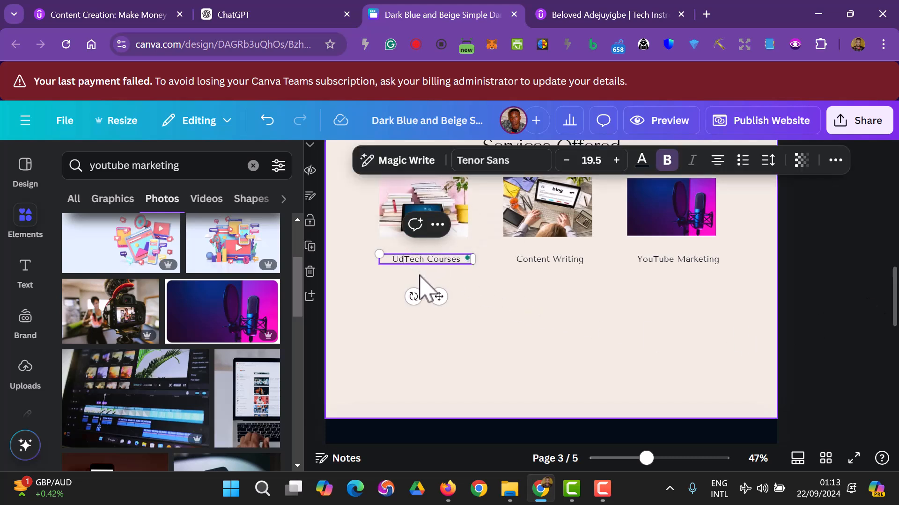
click(812, 345)
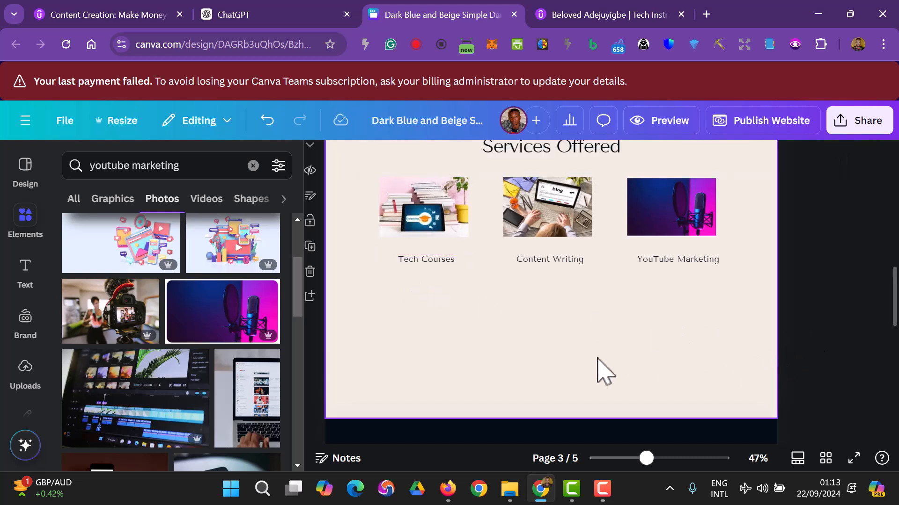
scroll(554, 334, up, 1)
scroll(552, 327, up, 1)
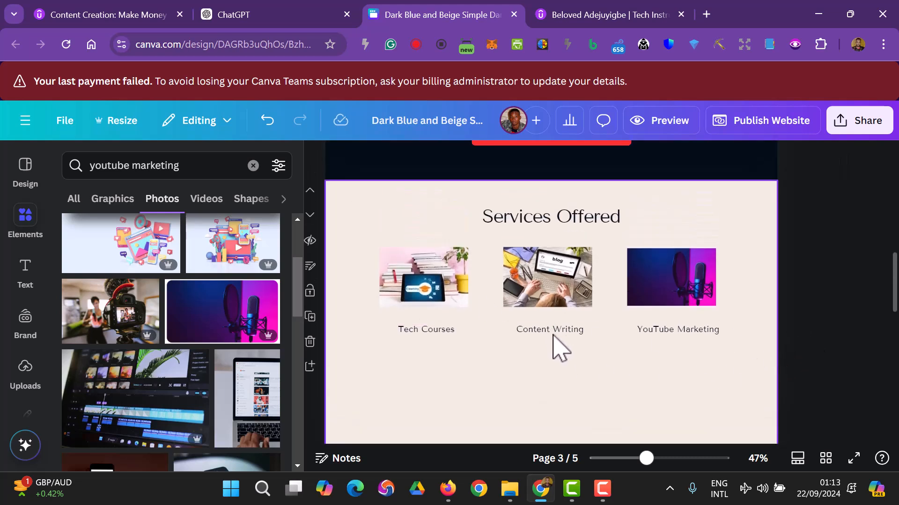
- Move the Tech Courses, Content Writing and YouTube Marketing captions up into one aligned line
click(420, 330)
drag(419, 330, 418, 323)
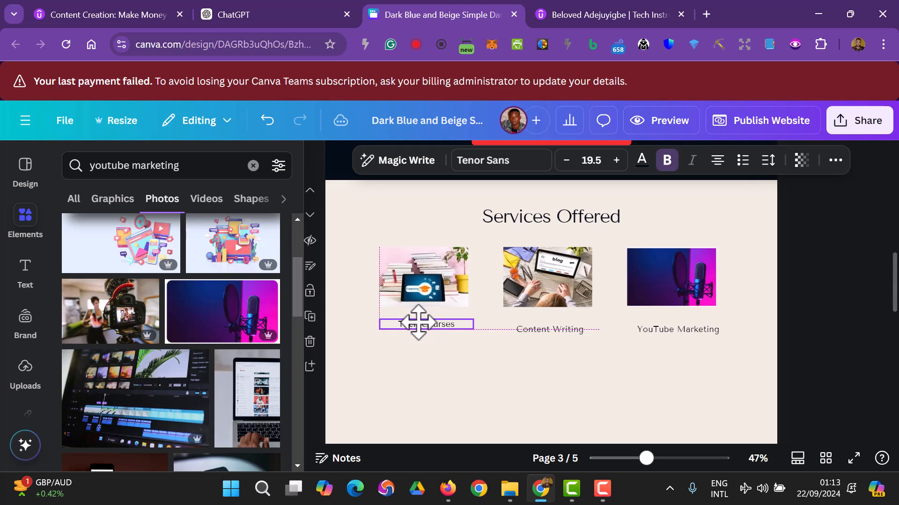
drag(575, 333, 567, 323)
drag(696, 334, 686, 323)
mouse_move(435, 337)
mouse_down()
mouse_move(430, 323)
mouse_move(432, 335)
mouse_up()
click(876, 376)
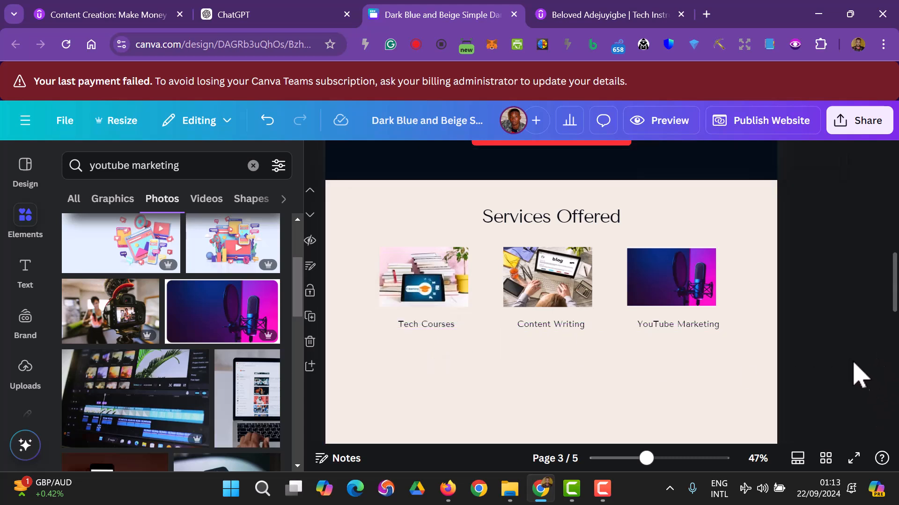
- Copy the services row below the original and shorten the page to fit both rows
drag(820, 333, 531, 289)
drag(522, 318, 532, 378)
key(Escape)
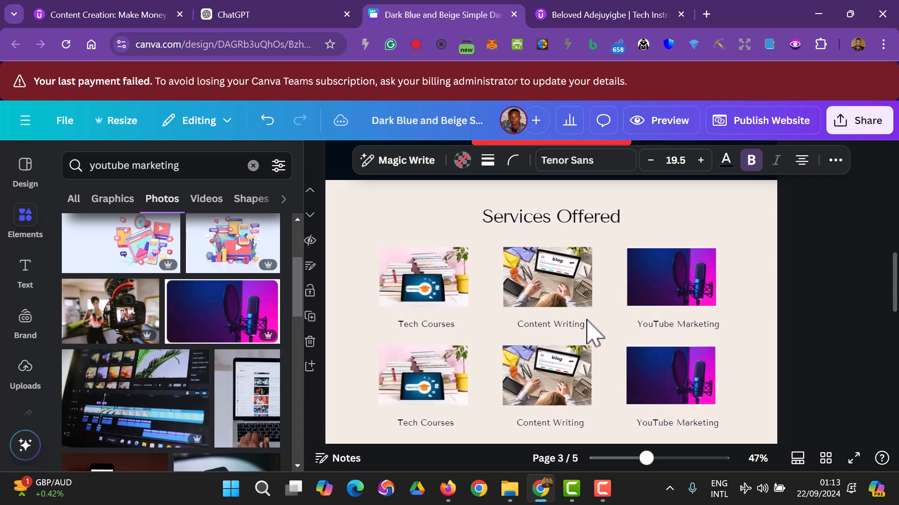
scroll(592, 331, down, 2)
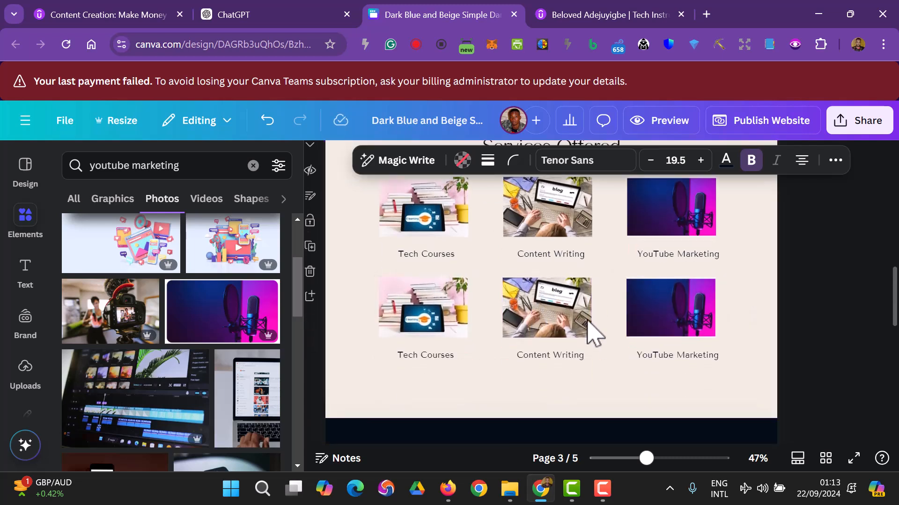
click(574, 412)
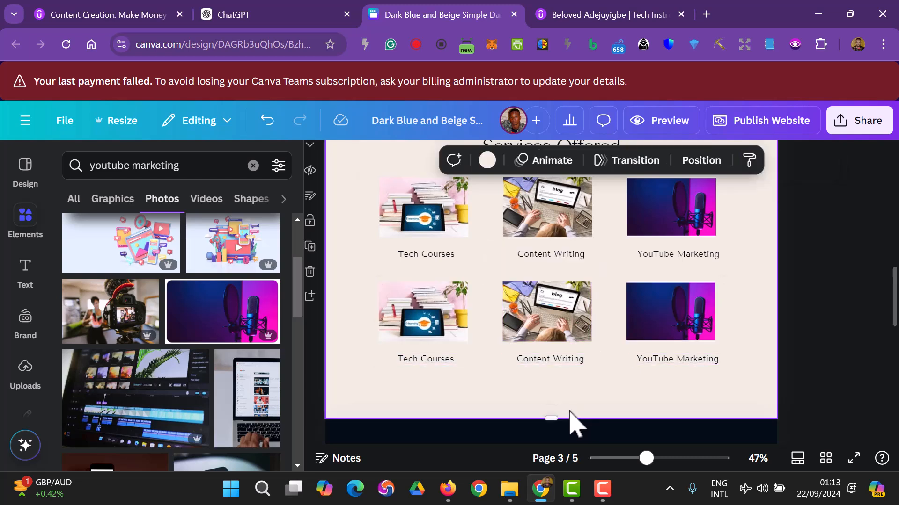
drag(552, 418, 552, 387)
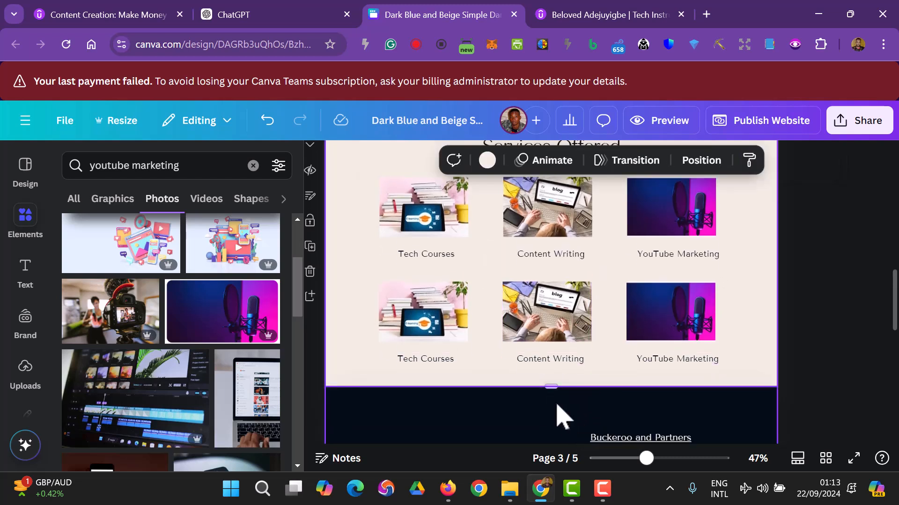
click(800, 358)
scroll(798, 365, up, 1)
scroll(798, 365, down, 1)
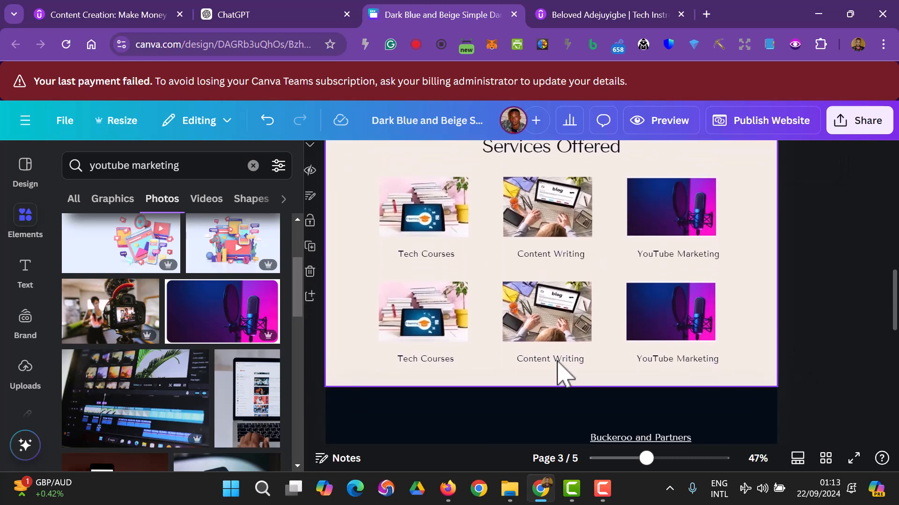
- Rename the first second-row caption to 'Crypto Trading'
click(431, 364)
click(431, 364)
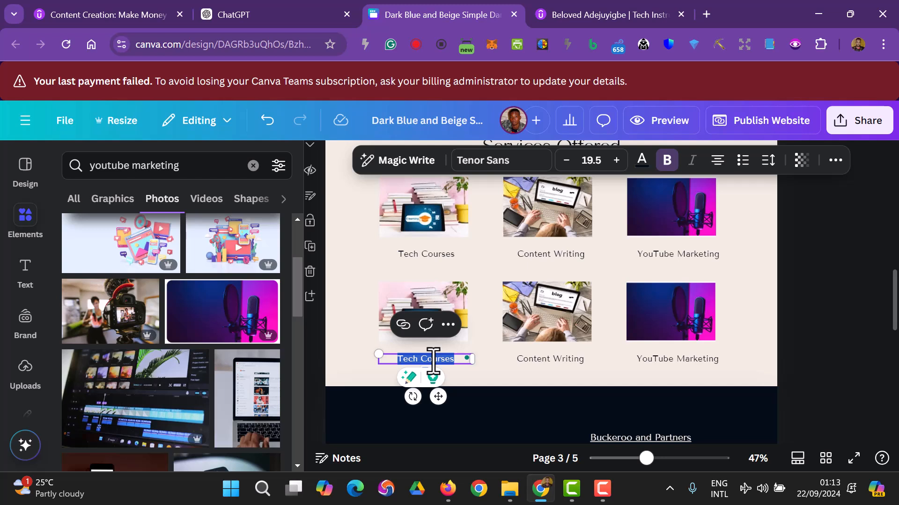
key(BackSpace)
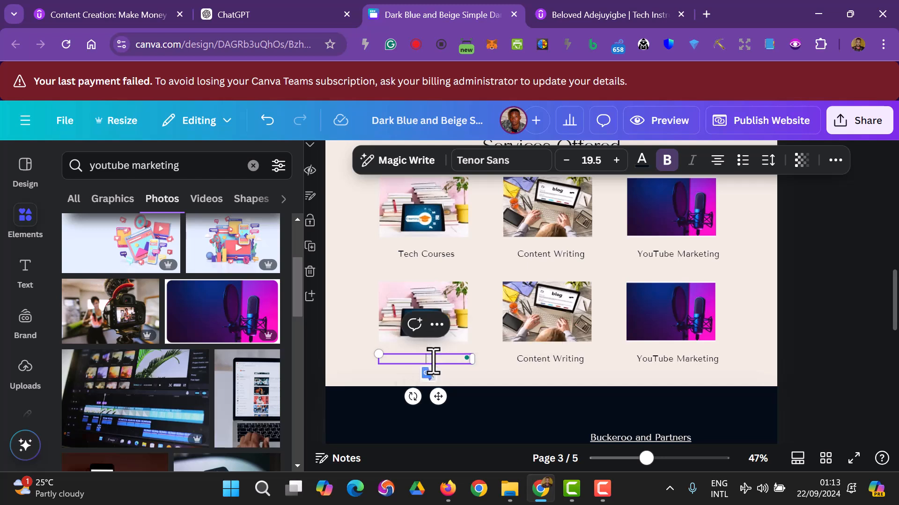
key(BackSpace)
text(ry)
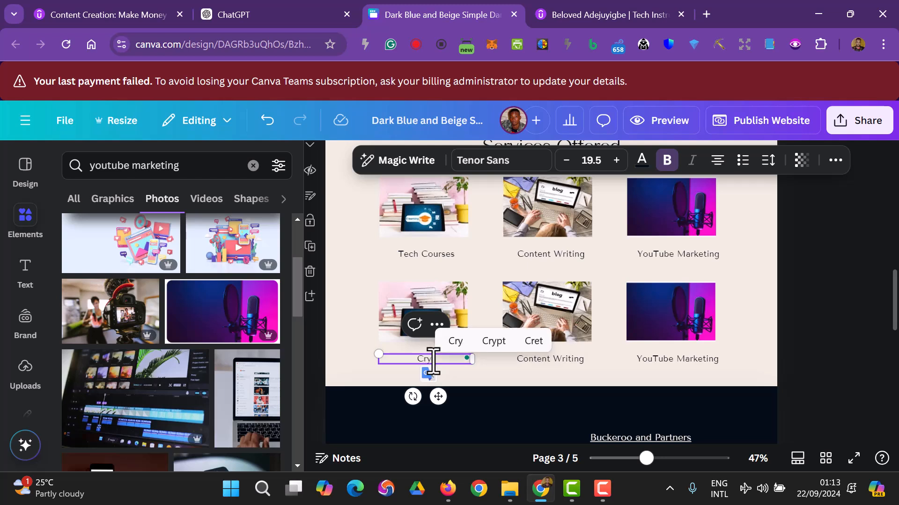
text(ptocurrency)
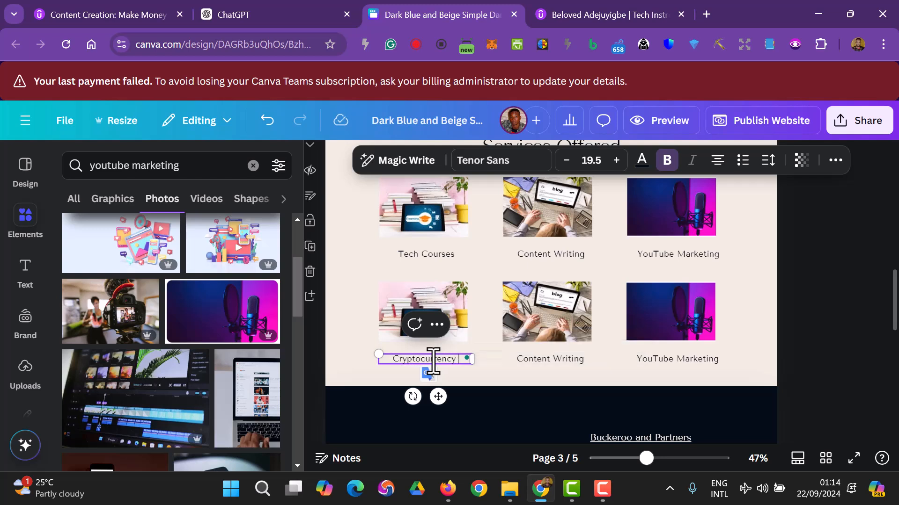
text( Tradoma)
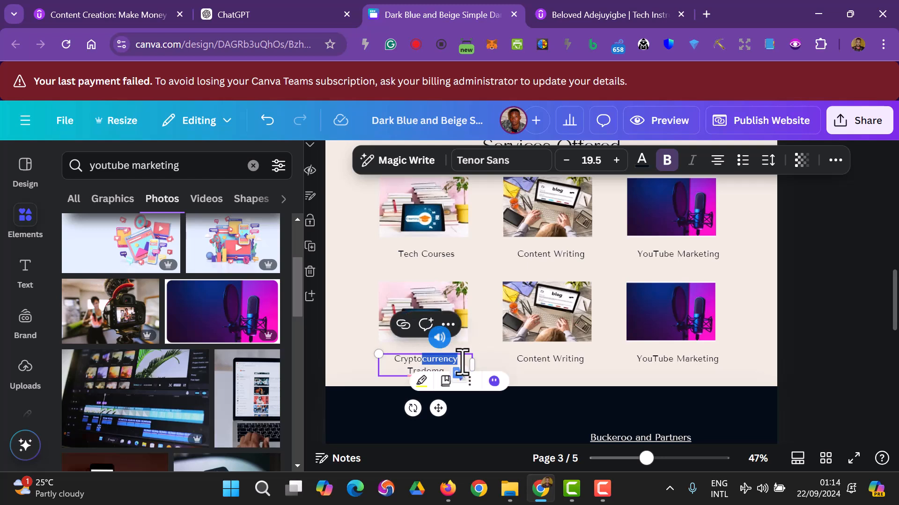
key(BackSpace)
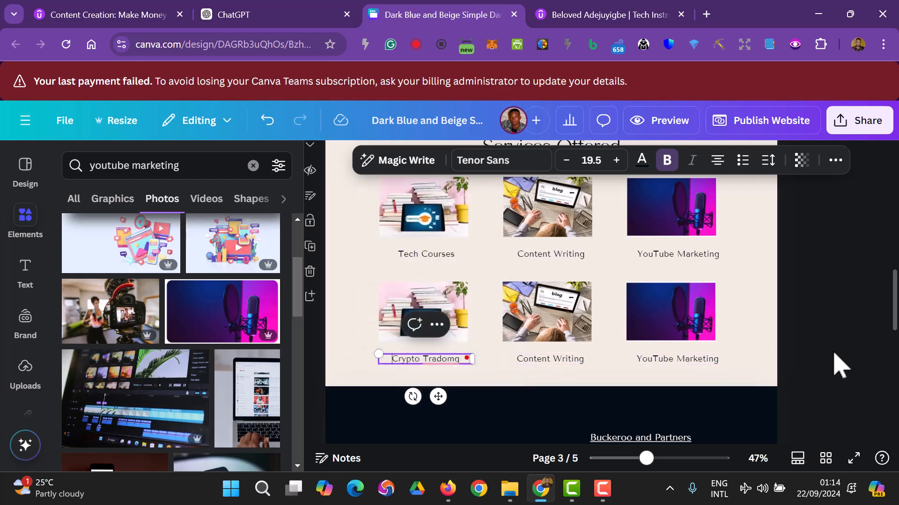
click(436, 359)
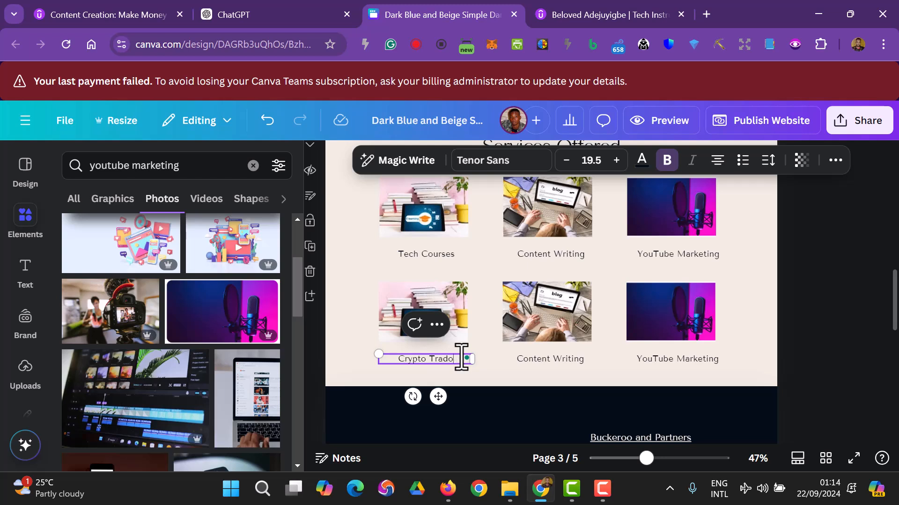
text(ing)
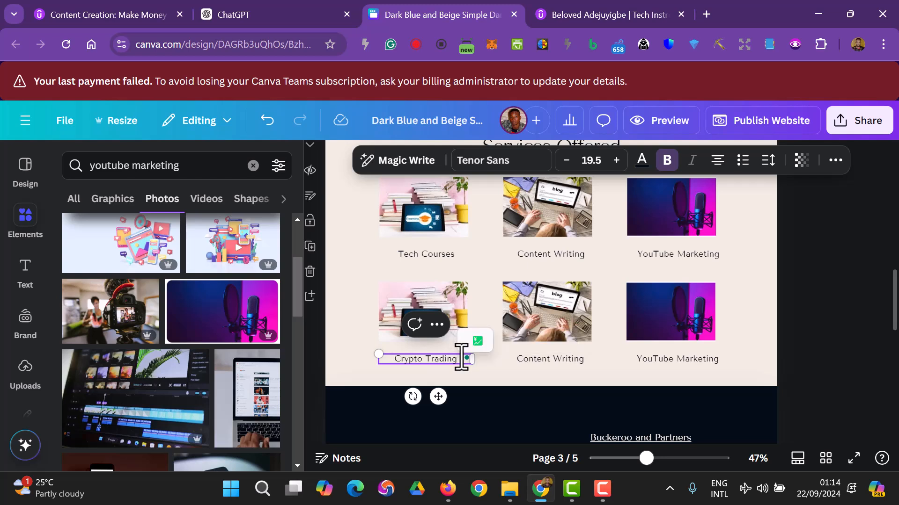
click(830, 323)
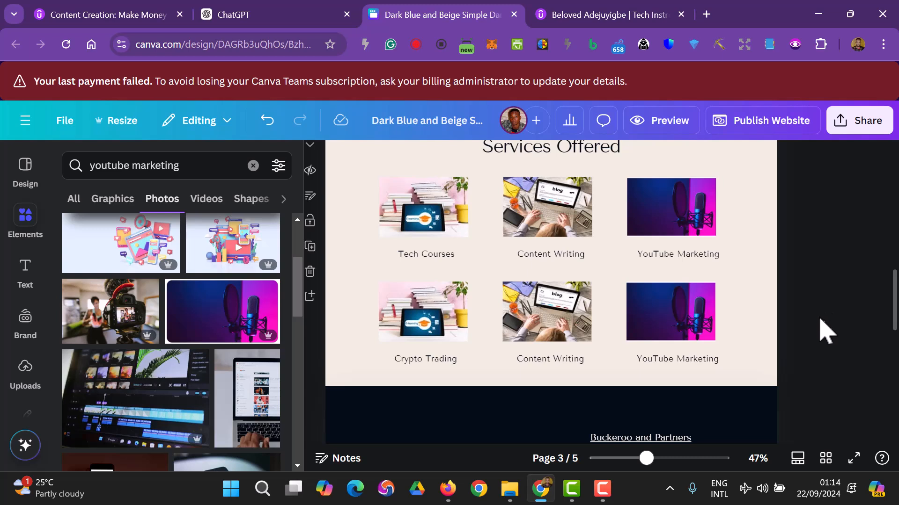
- Replace the second Content Writing caption with 'Graphic Design'
double_click(538, 360)
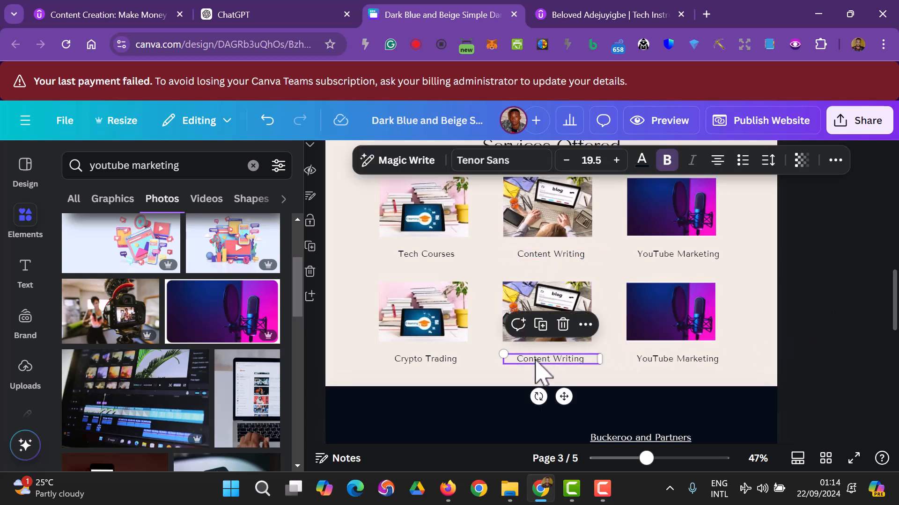
text(Des)
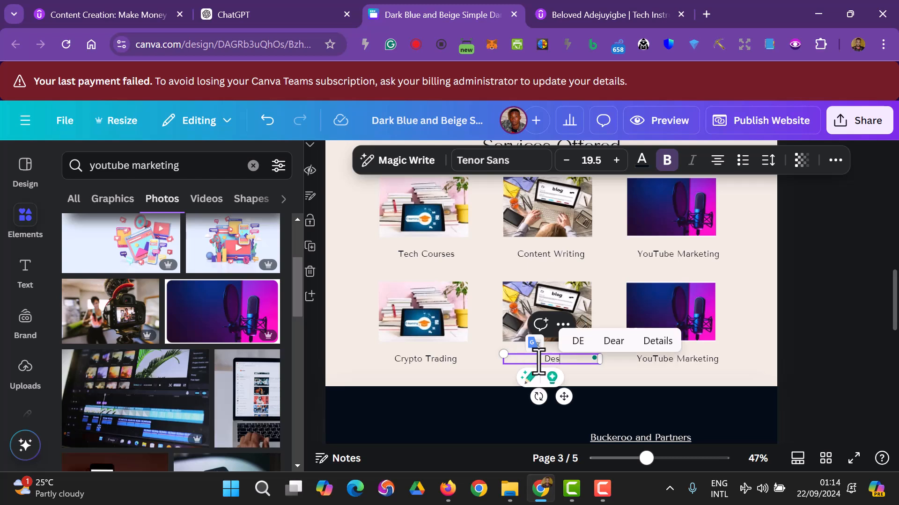
text(r)
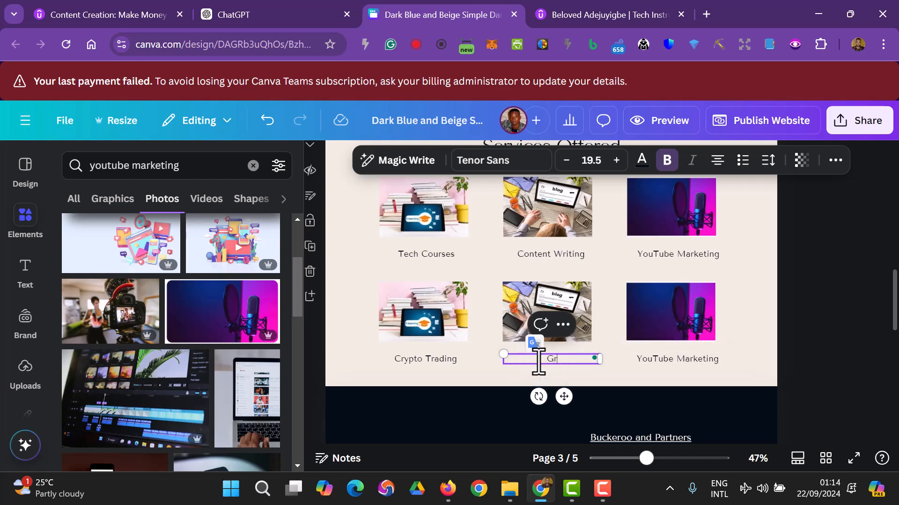
text(aphic Design)
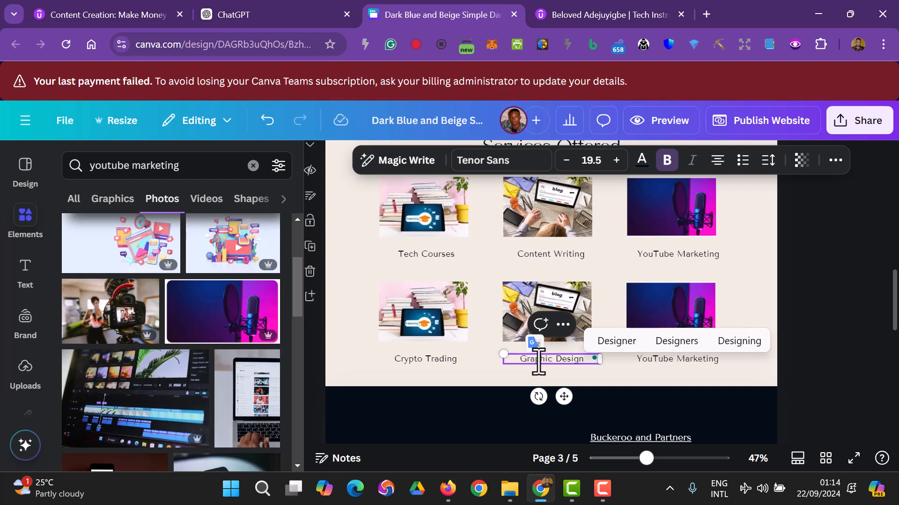
click(814, 296)
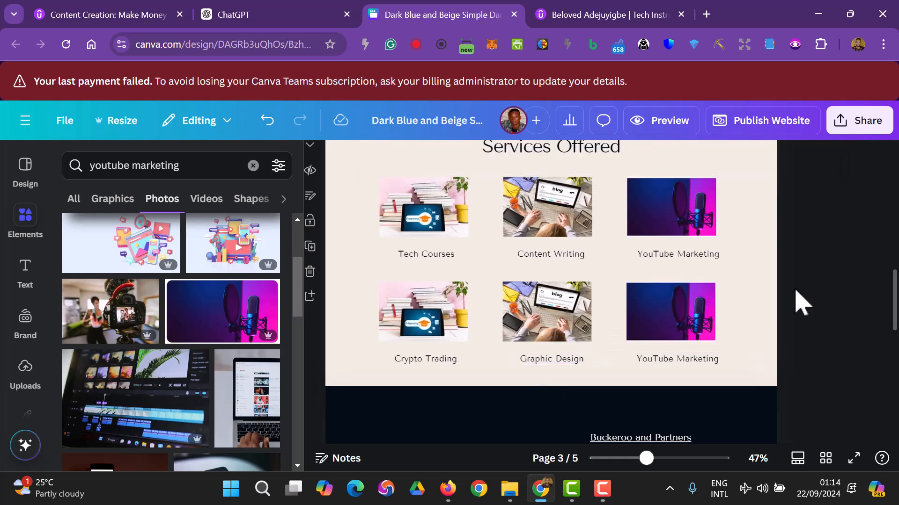
- Search Photos for 'Cryptocurrency' and drop the stacked-coins photo into the Crypto Trading image frame
click(450, 360)
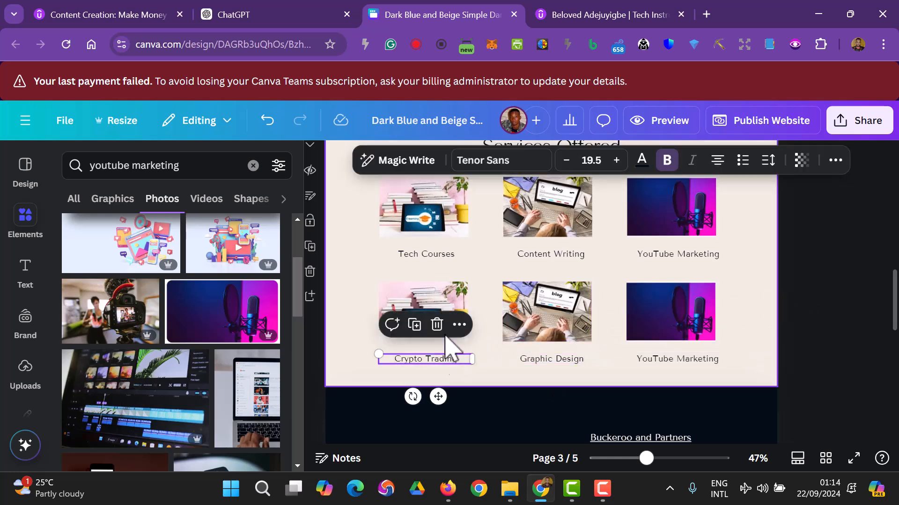
click(440, 304)
click(132, 167)
triple_click(87, 168)
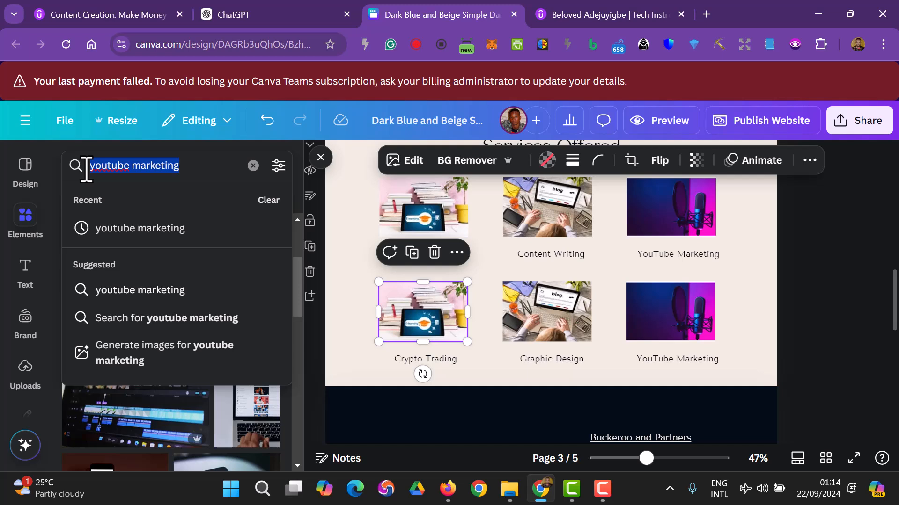
text(Cryptocurrency)
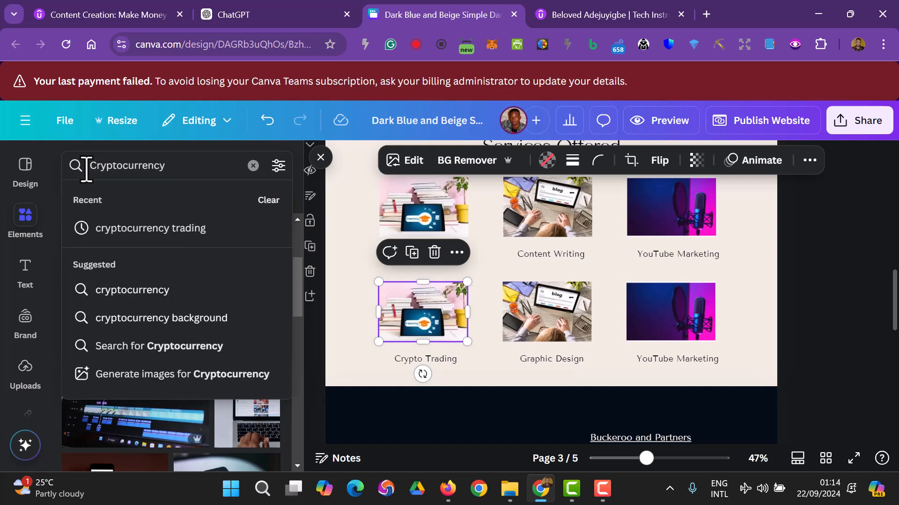
key(Return)
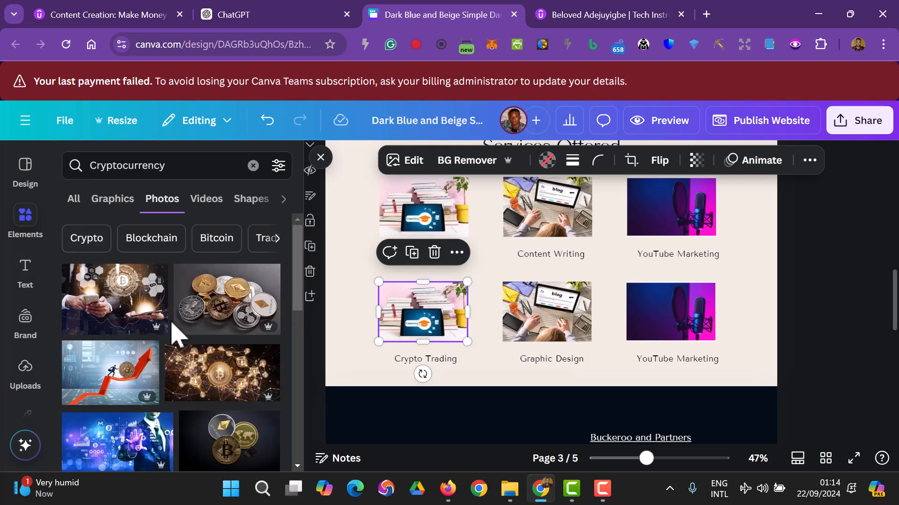
drag(206, 321, 402, 323)
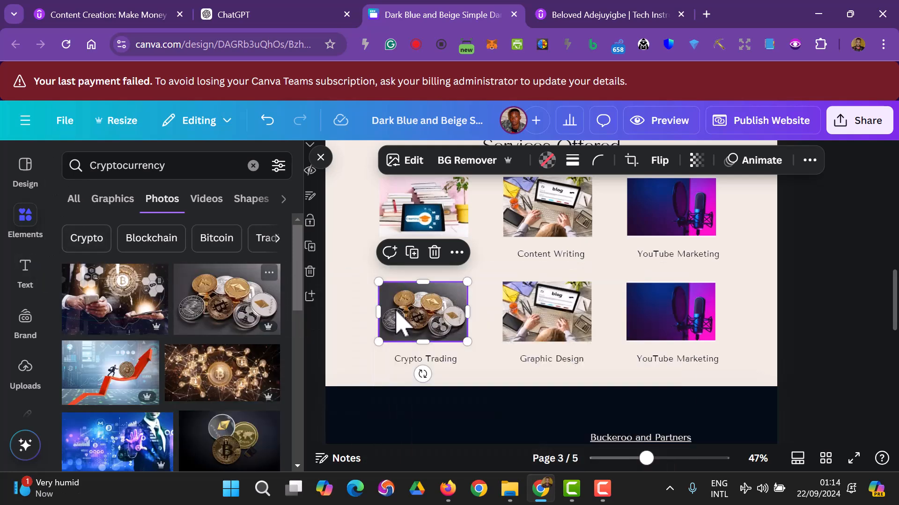
click(797, 341)
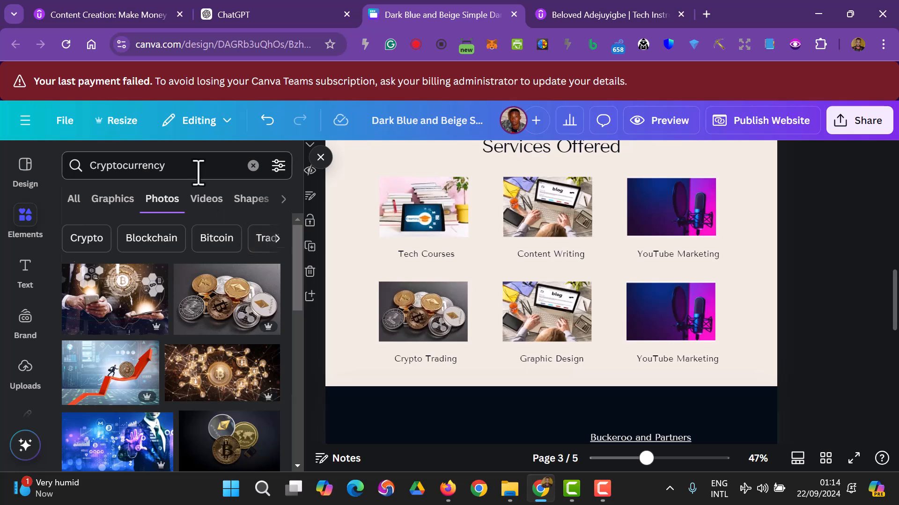
drag(196, 173, 114, 174)
- Search Photos for 'graphic design' and drop the dark desk-lamp photo onto the Graphic Design frame
text(gra)
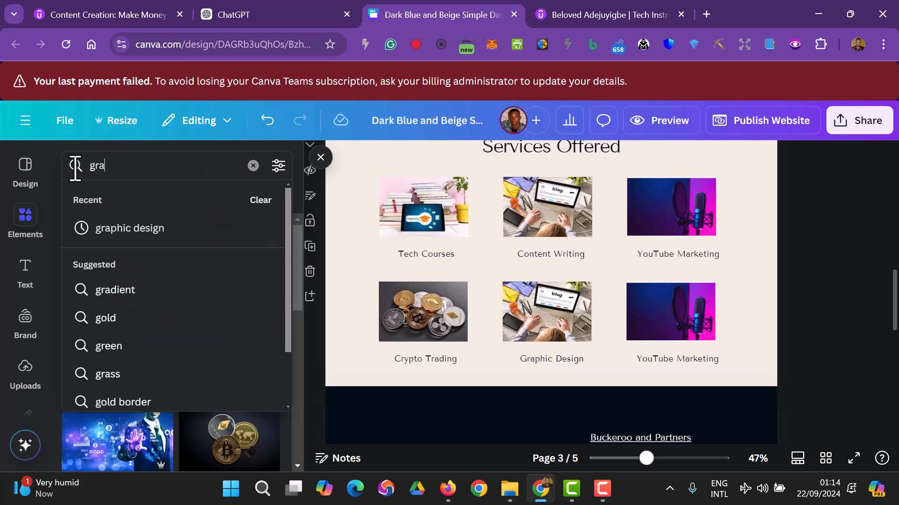
text(phic desin)
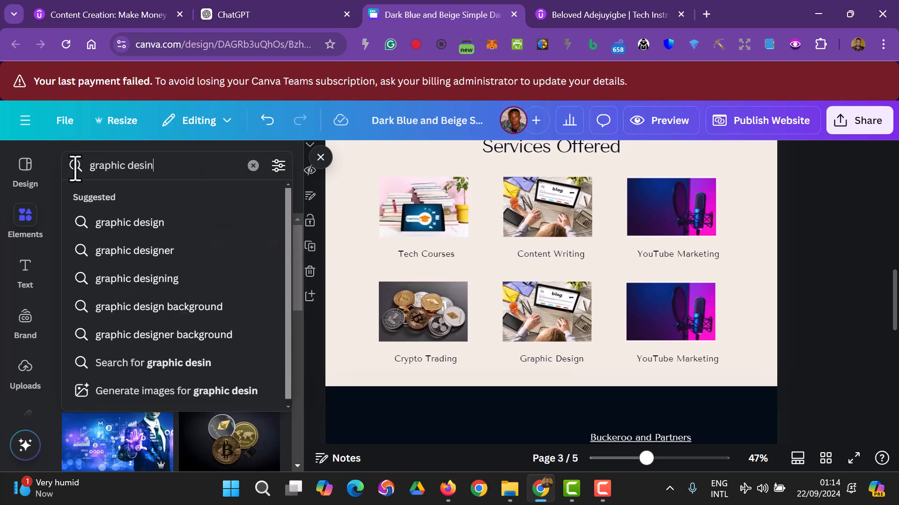
key(BackSpace)
text(g)
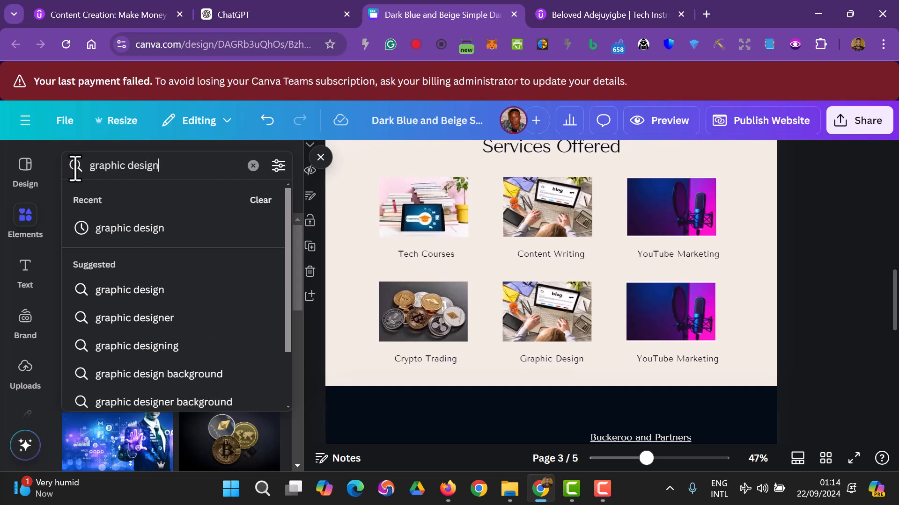
text(n)
key(Return)
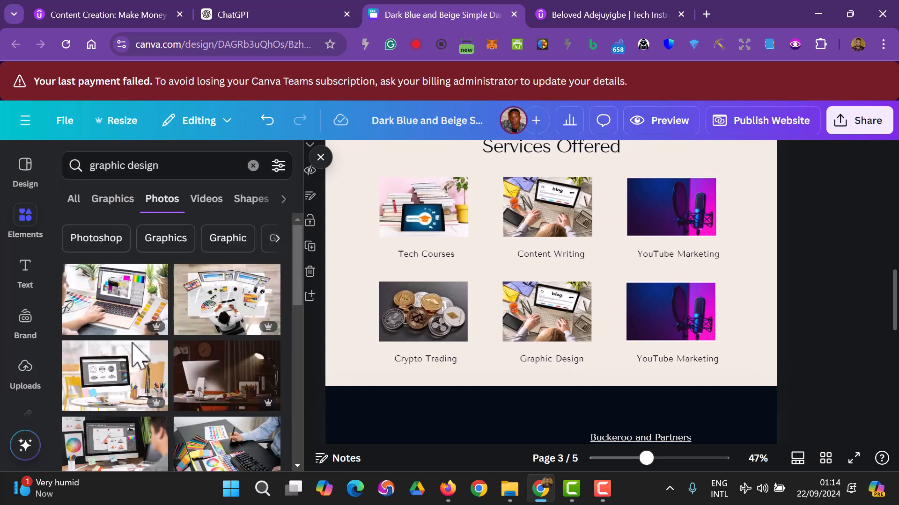
drag(224, 360, 538, 323)
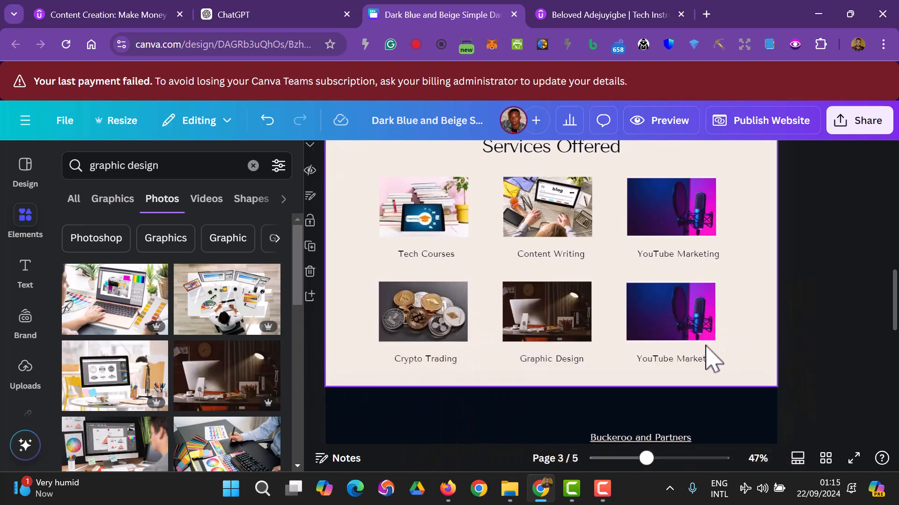
- Rename the second YouTube Marketing caption to 'Web Development' and center it under its image
double_click(701, 360)
text(W)
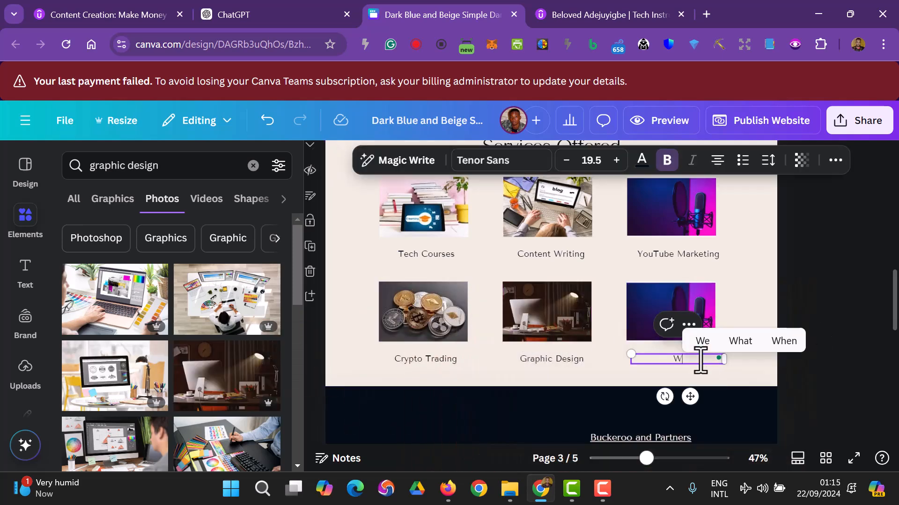
text(eb Devlopme)
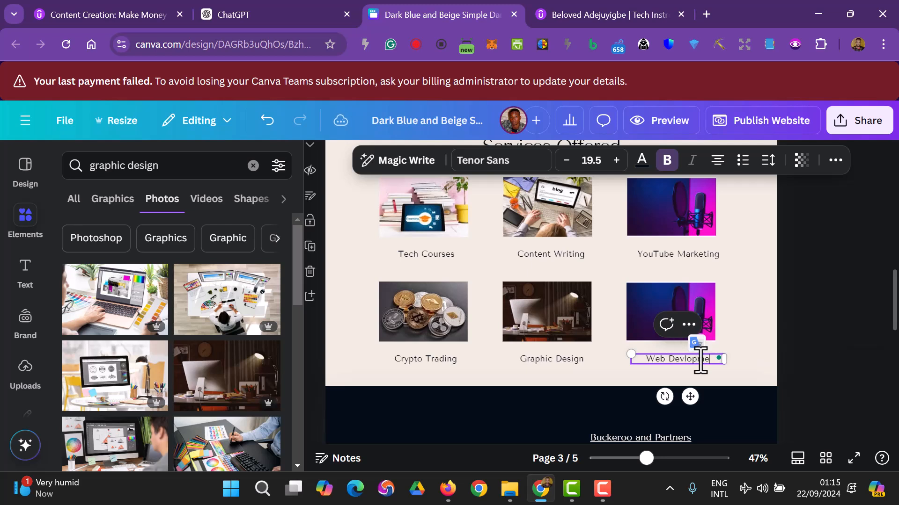
text(nt)
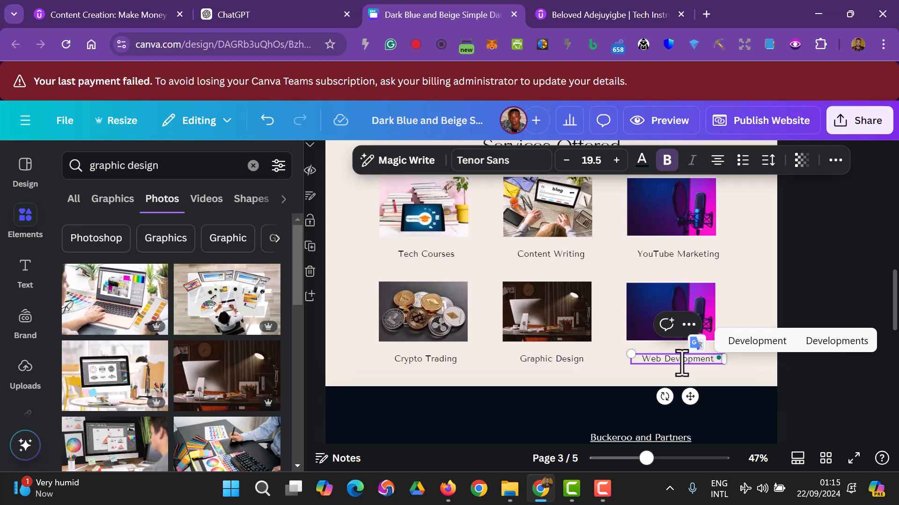
click(681, 362)
text(e)
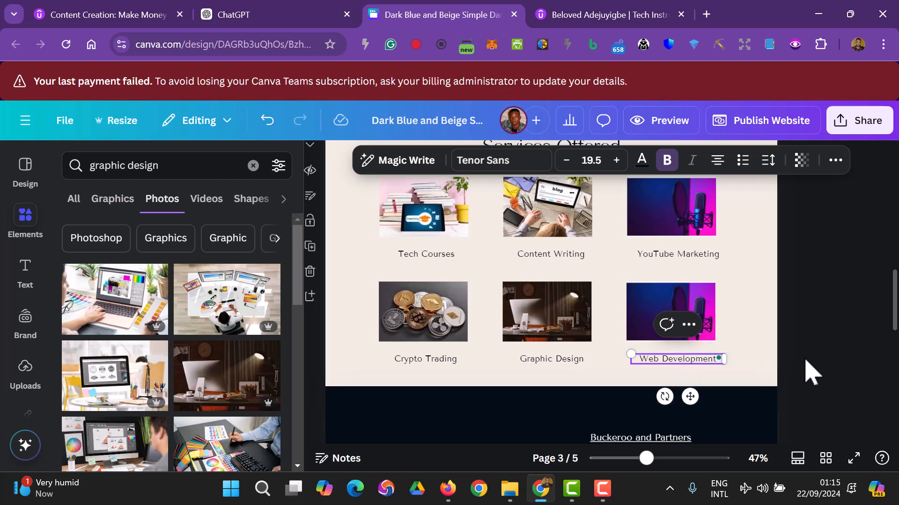
click(806, 362)
click(667, 361)
drag(666, 361, 702, 366)
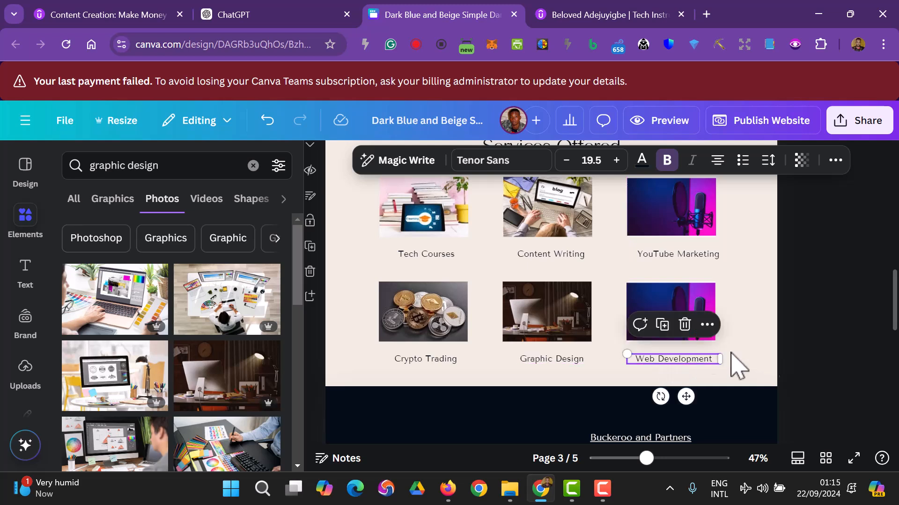
click(810, 356)
- Shift the top-row YouTube Marketing, Content Writing and Tech Courses captions slightly left to line up
click(677, 255)
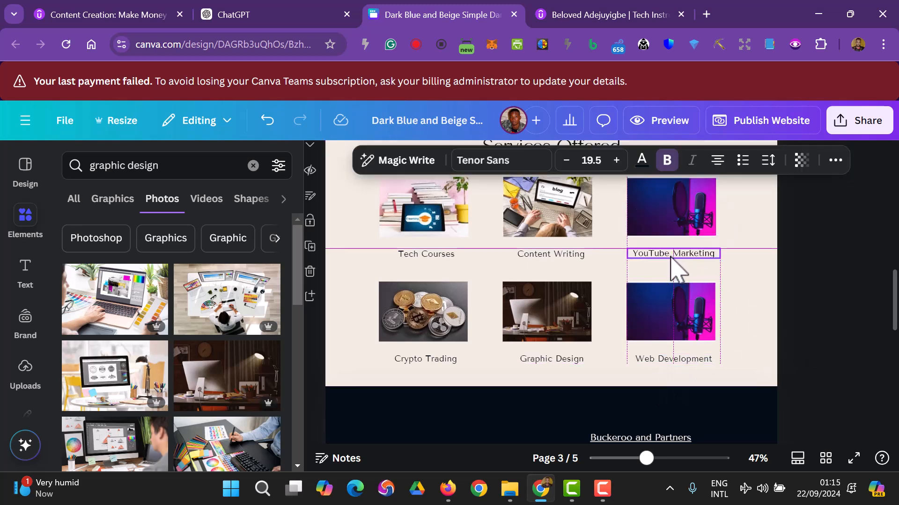
drag(672, 257, 665, 259)
click(566, 262)
drag(566, 262, 553, 256)
click(443, 263)
drag(443, 263, 436, 253)
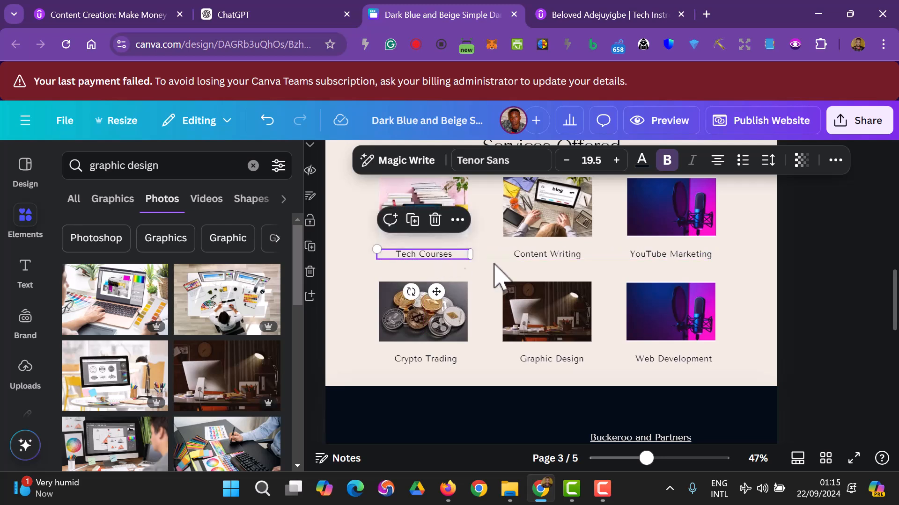
click(861, 312)
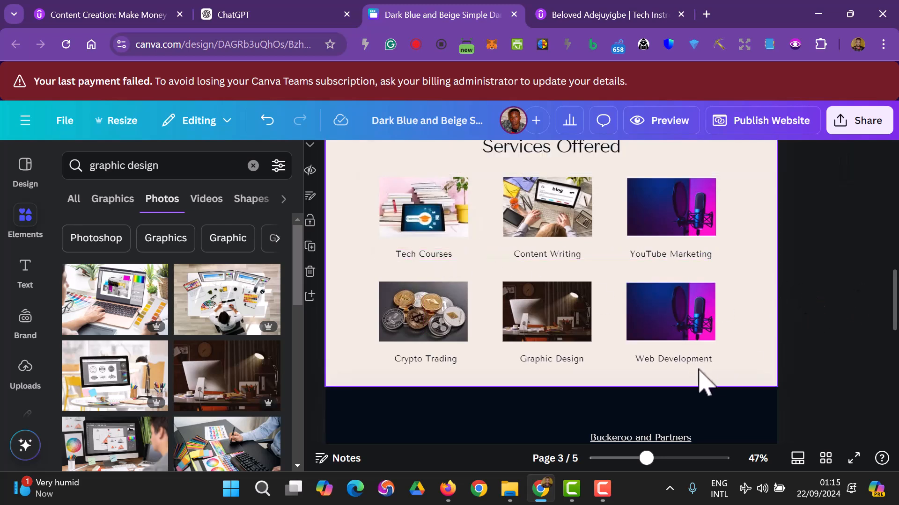
- Search Photos for 'web' and place the code-on-monitor photo in the Web Development frame
click(688, 326)
click(74, 171)
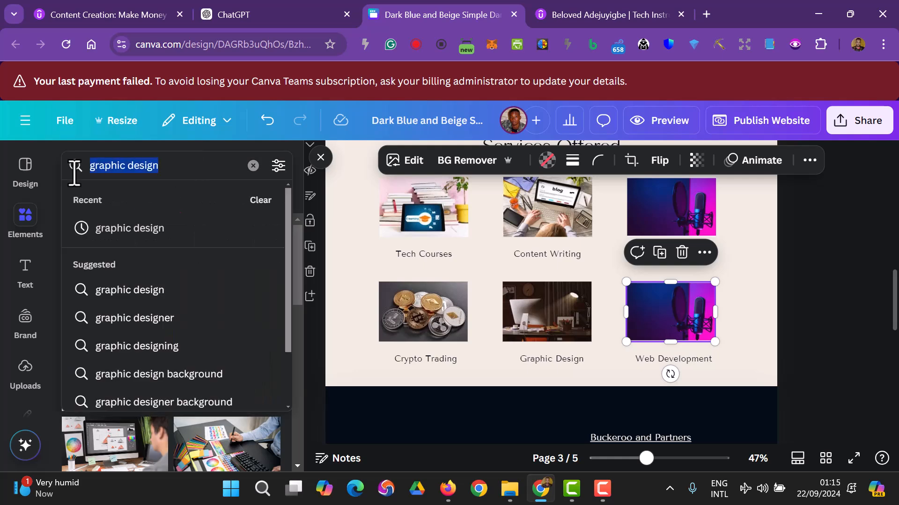
text(web)
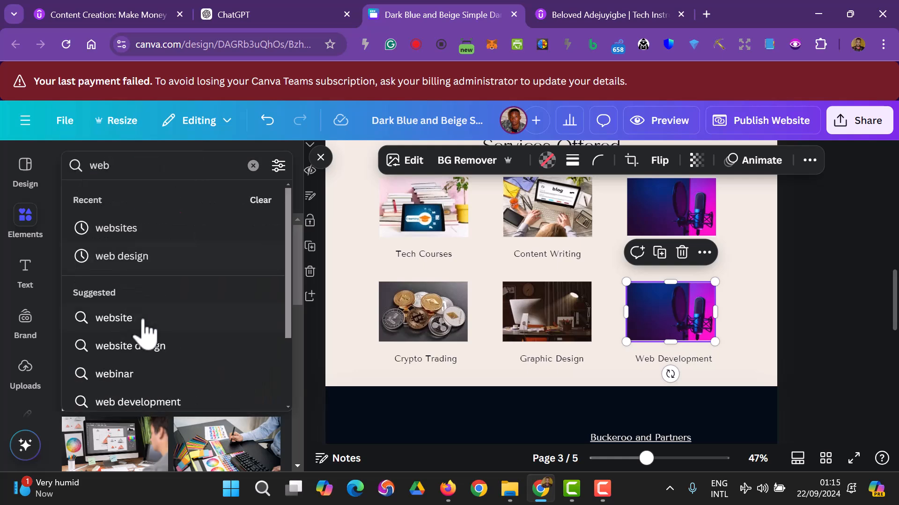
click(184, 404)
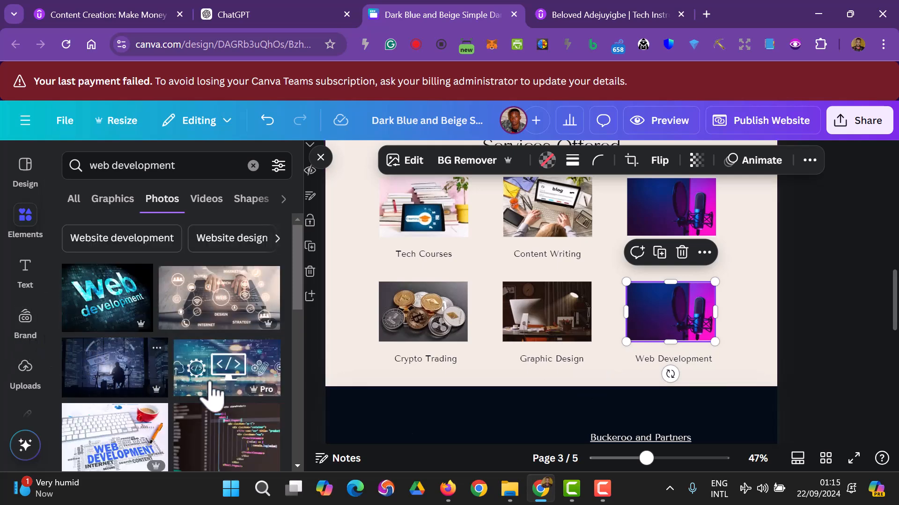
drag(222, 380, 632, 322)
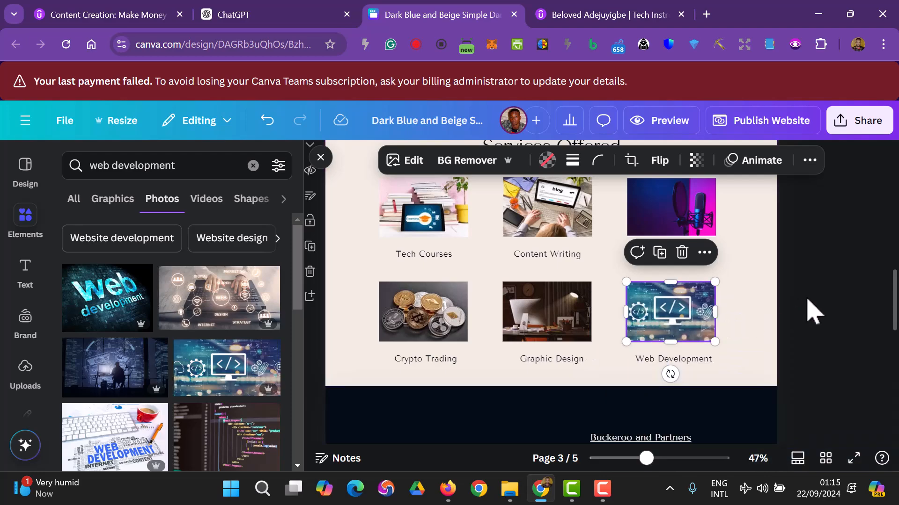
click(812, 312)
scroll(808, 317, up, 5)
scroll(814, 320, up, 5)
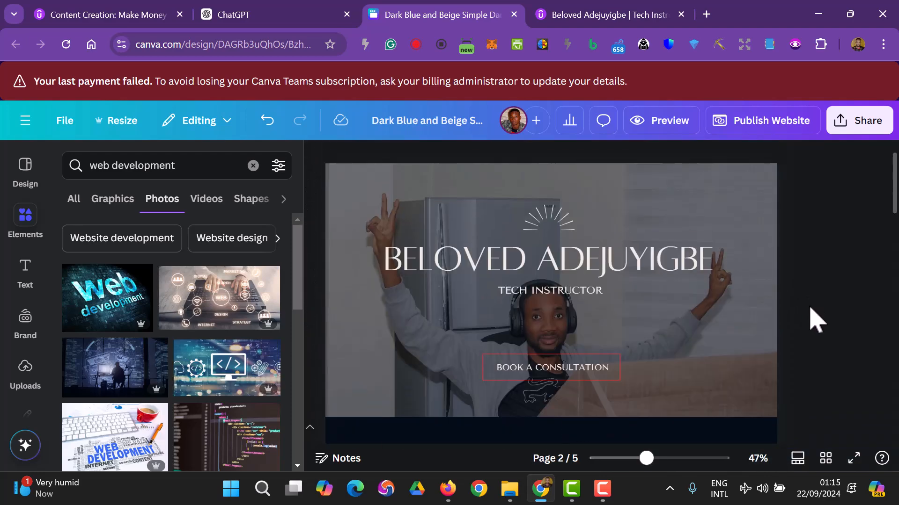
scroll(814, 320, down, 10)
scroll(814, 320, up, 2)
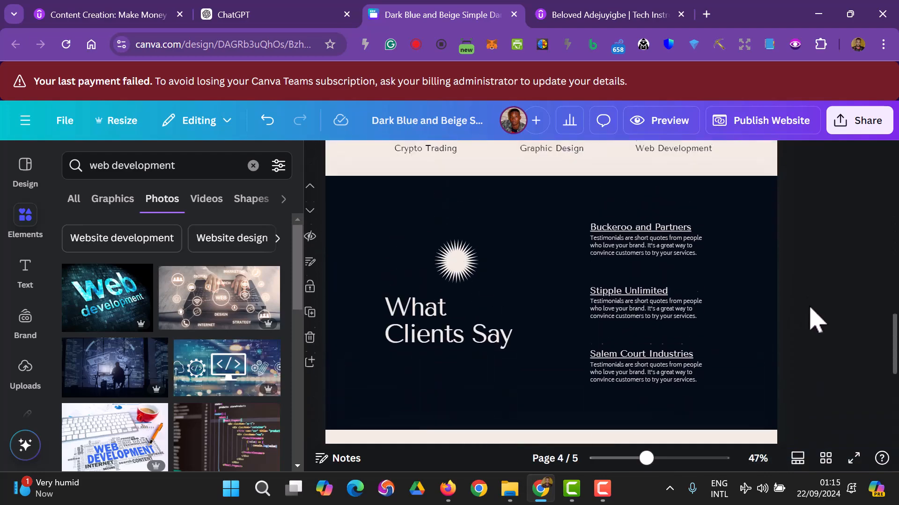
click(236, 11)
scroll(391, 281, down, 5)
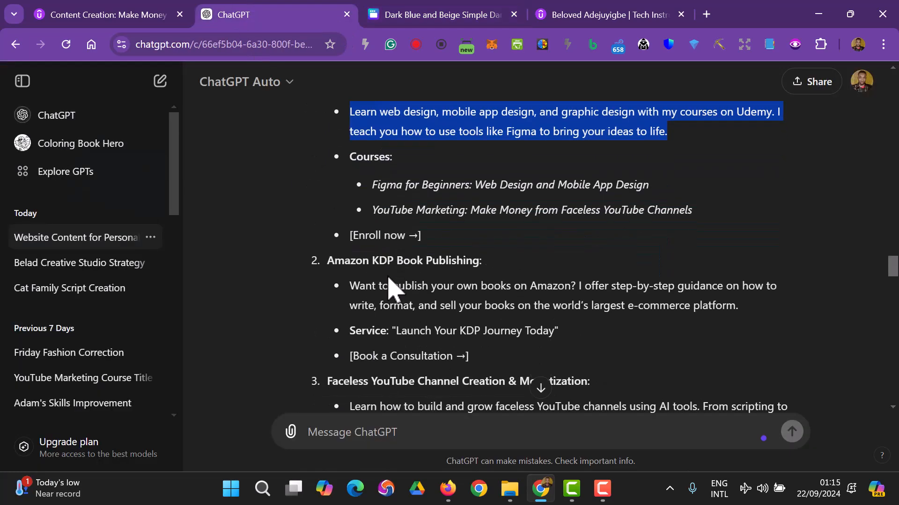
scroll(393, 287, up, 4)
click(414, 15)
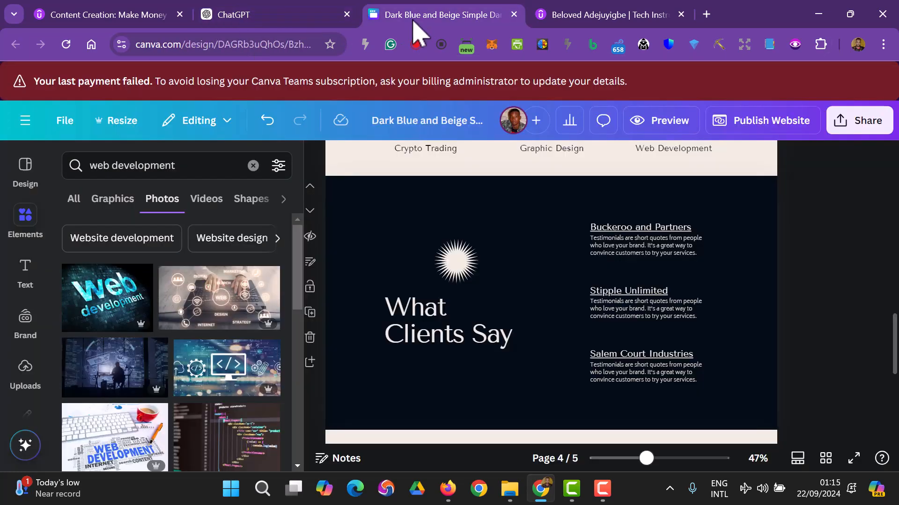
- Rename the design to 'My Portfolio Website'
click(442, 126)
text(My )
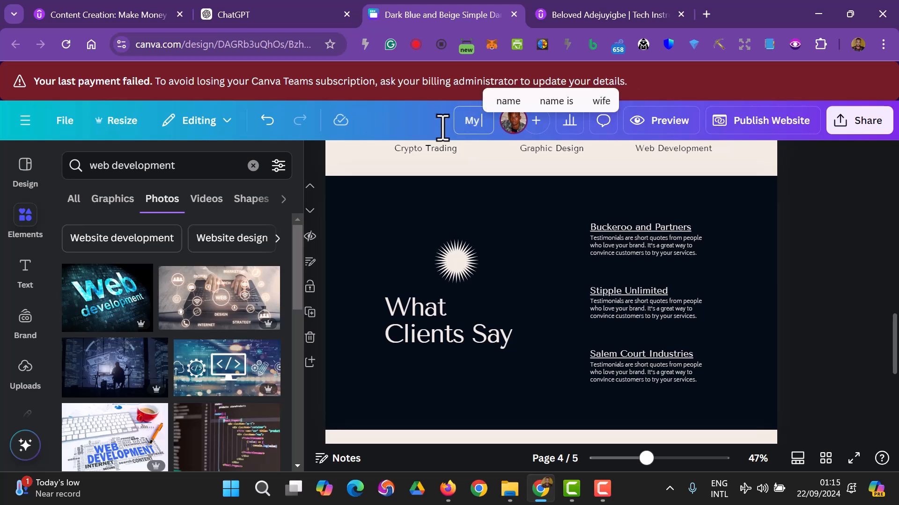
text(Port)
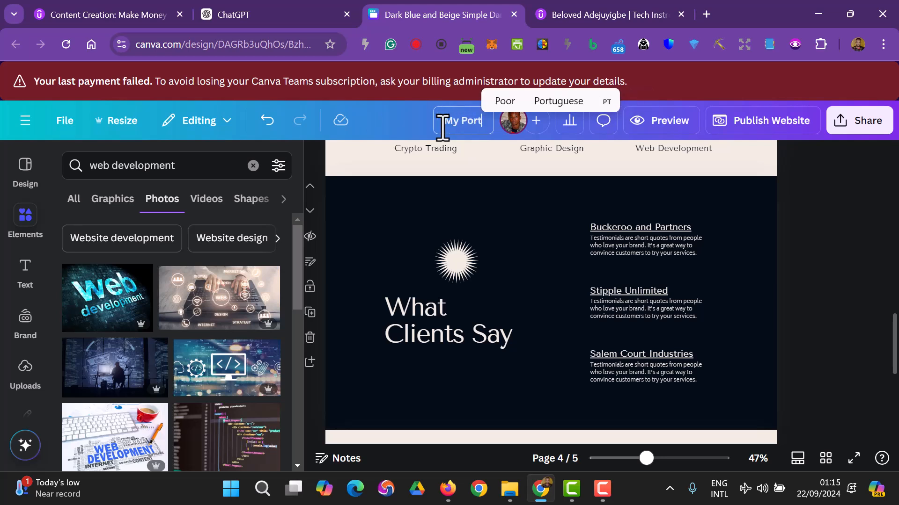
text(folio )
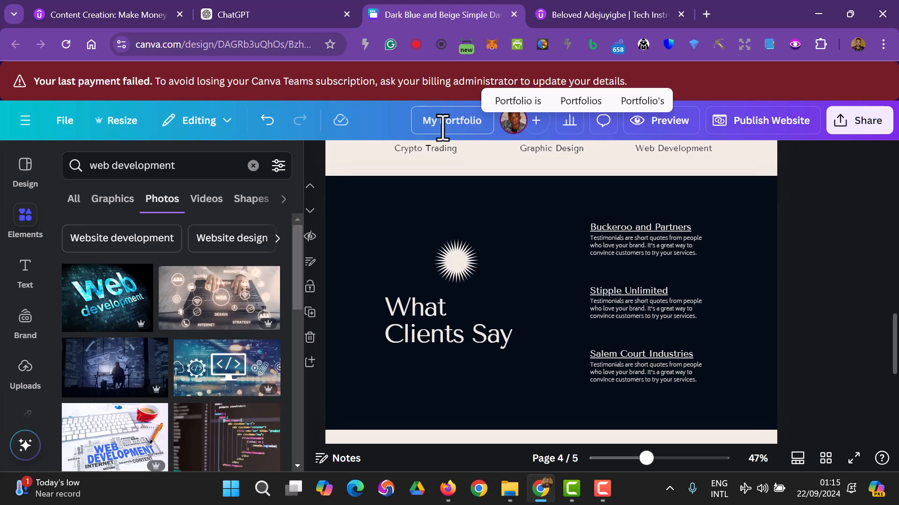
text(Website)
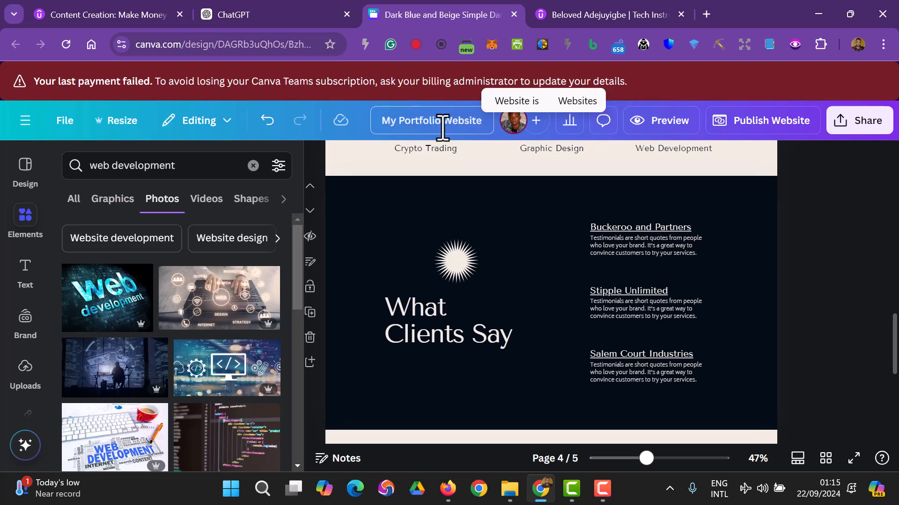
right_click(437, 123)
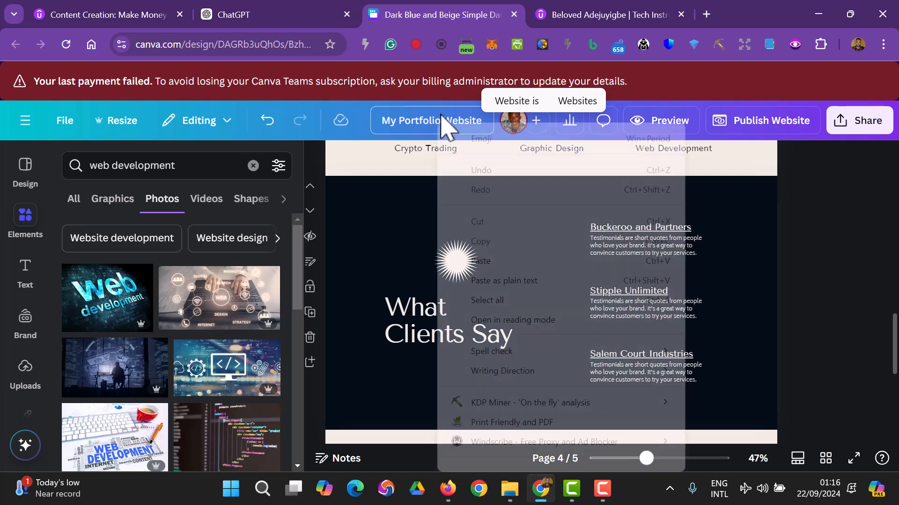
click(816, 304)
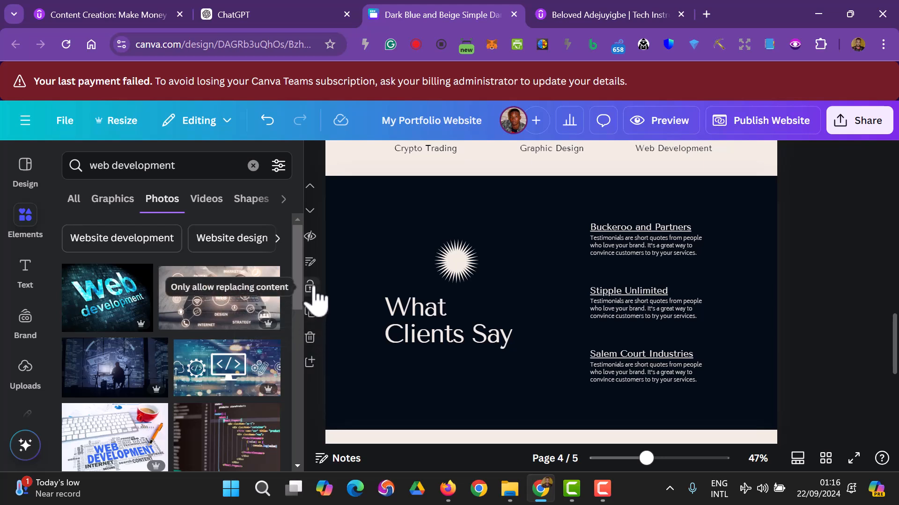
- Scroll through ChatGPT's website copy to services like Amazon KDP Book Publishing
click(314, 243)
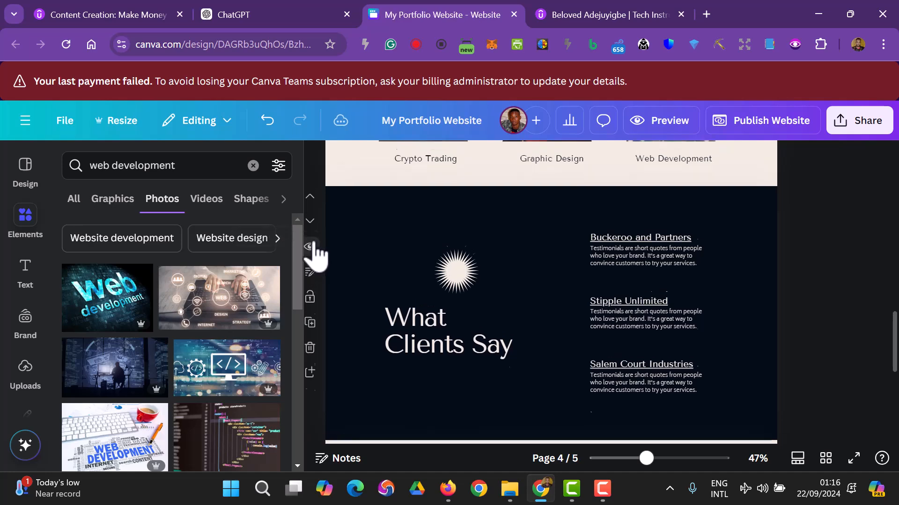
scroll(313, 255, up, 7)
scroll(321, 304, down, 3)
scroll(321, 314, down, 5)
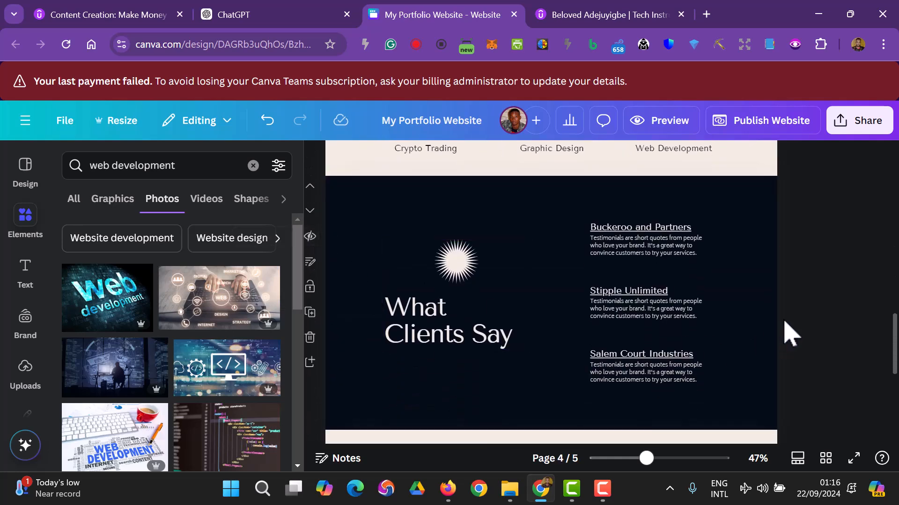
scroll(786, 346, down, 6)
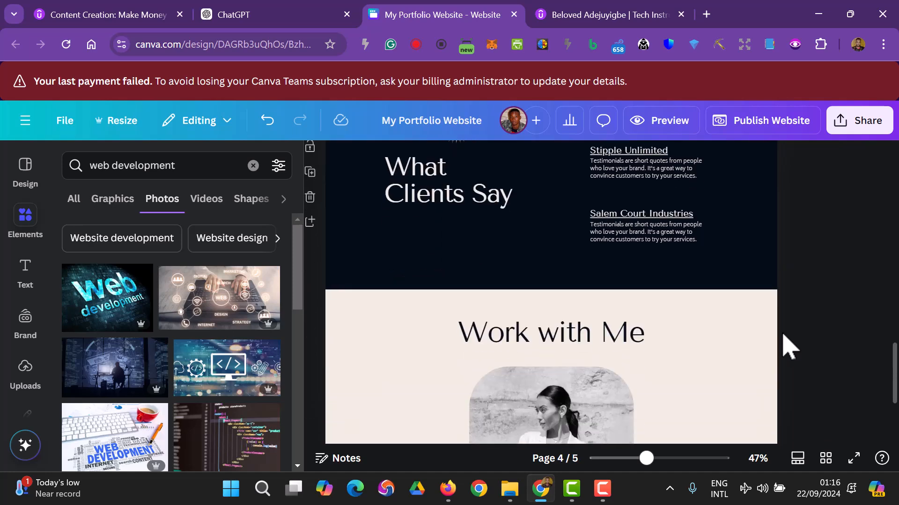
scroll(786, 346, up, 5)
scroll(789, 347, up, 3)
scroll(781, 346, down, 3)
click(263, 16)
scroll(395, 253, down, 12)
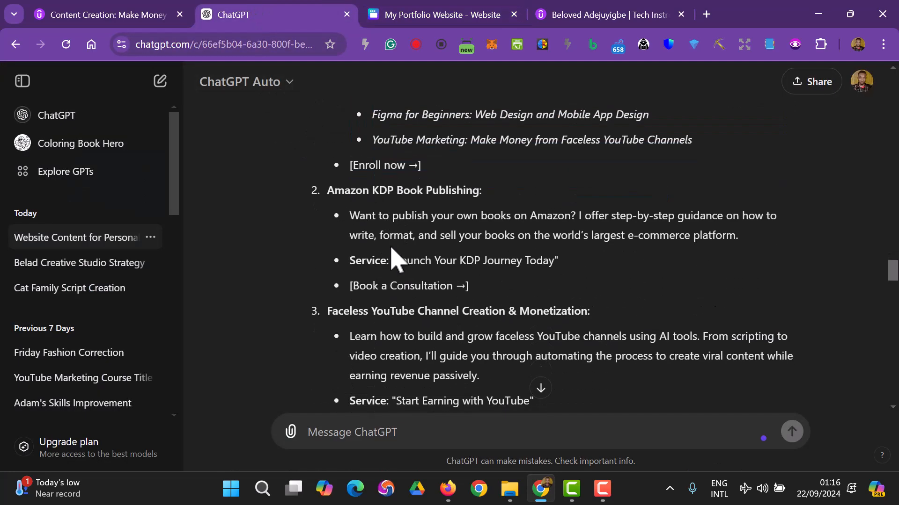
scroll(395, 252, down, 4)
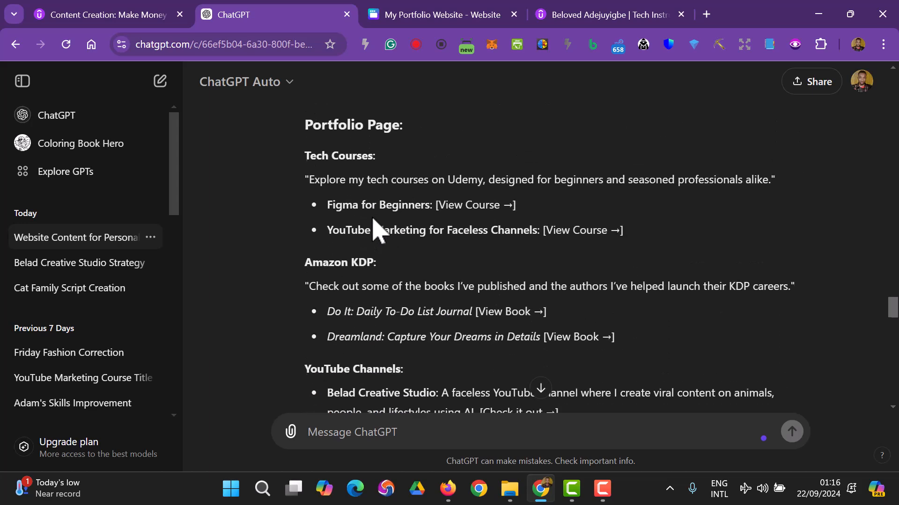
scroll(372, 225, down, 2)
scroll(373, 231, down, 10)
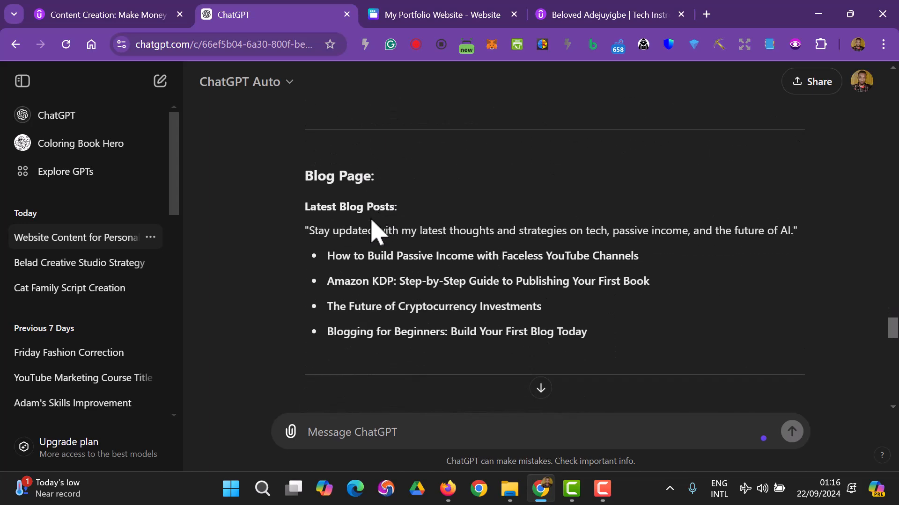
scroll(370, 230, down, 3)
scroll(365, 225, up, 2)
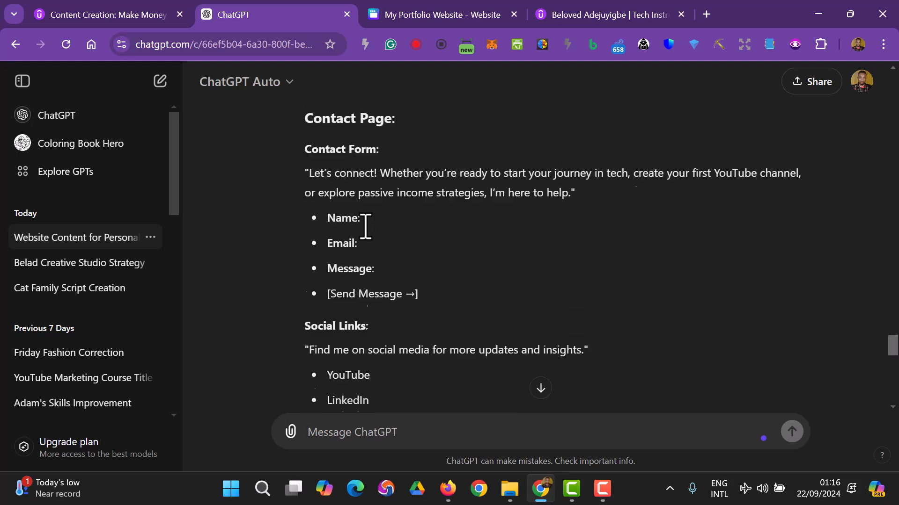
scroll(365, 226, down, 3)
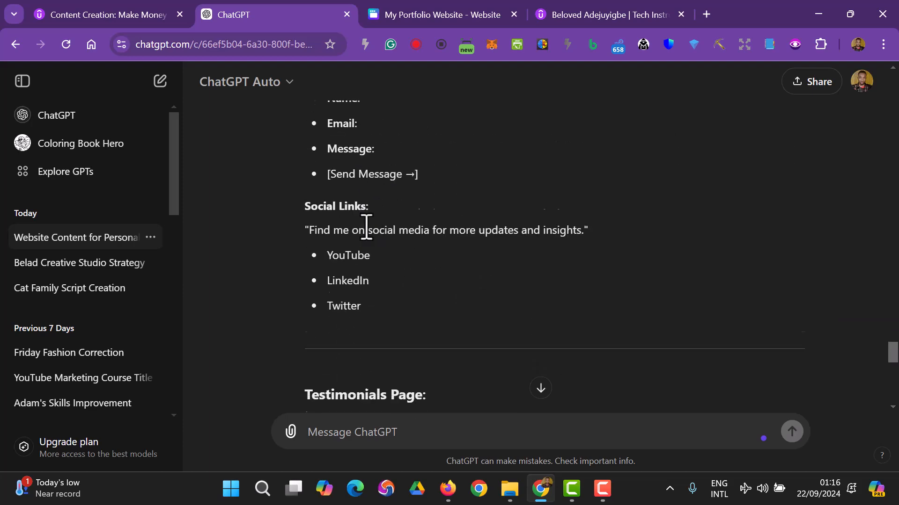
scroll(366, 228, down, 3)
scroll(366, 227, up, 3)
scroll(367, 226, down, 3)
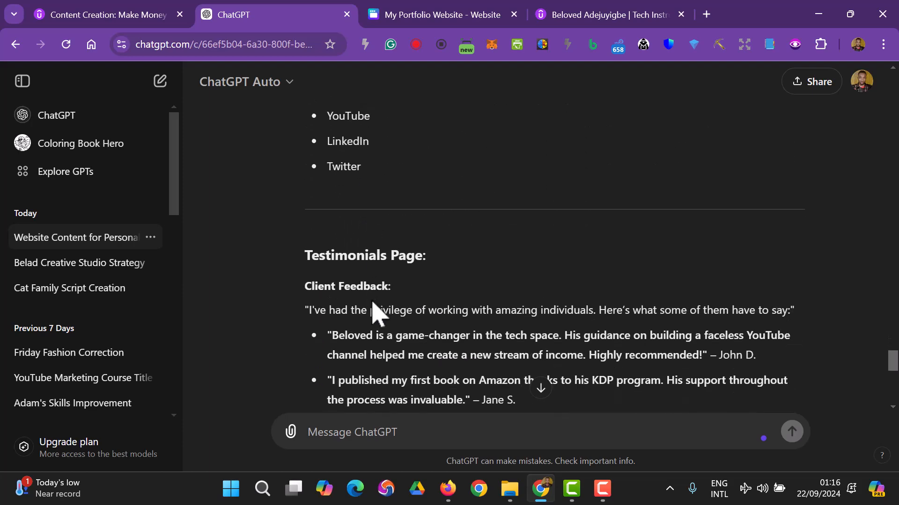
scroll(427, 283, up, 6)
scroll(427, 284, down, 2)
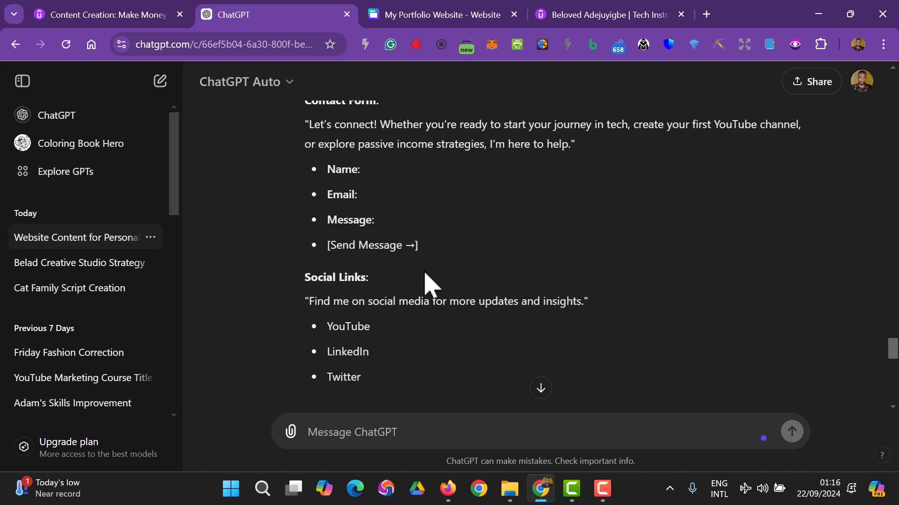
click(466, 5)
scroll(608, 290, down, 2)
- Delete the fifth page, Work with Me, from the portfolio design
scroll(398, 318, up, 2)
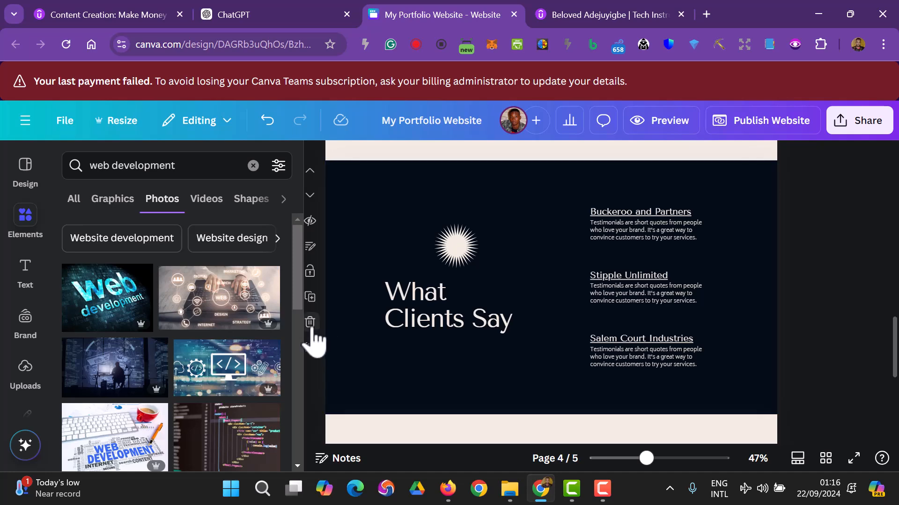
scroll(457, 311, down, 3)
scroll(457, 311, down, 1)
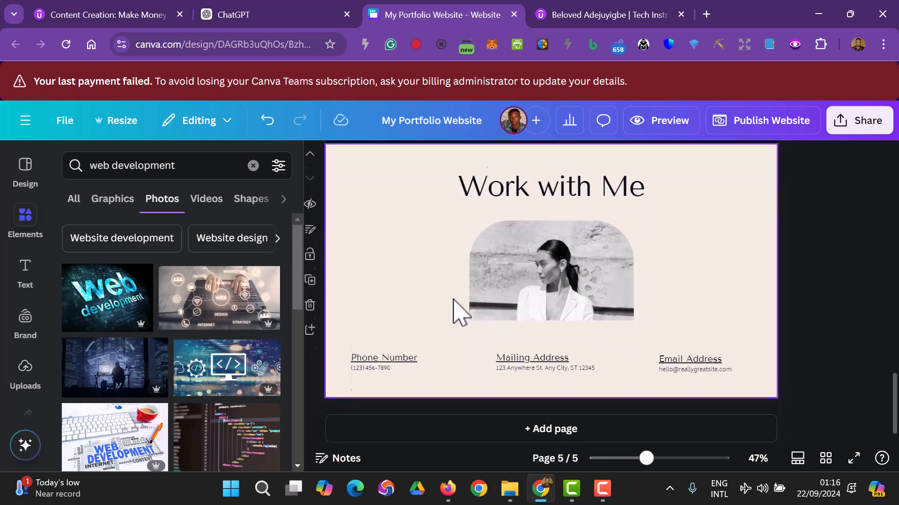
scroll(457, 310, up, 3)
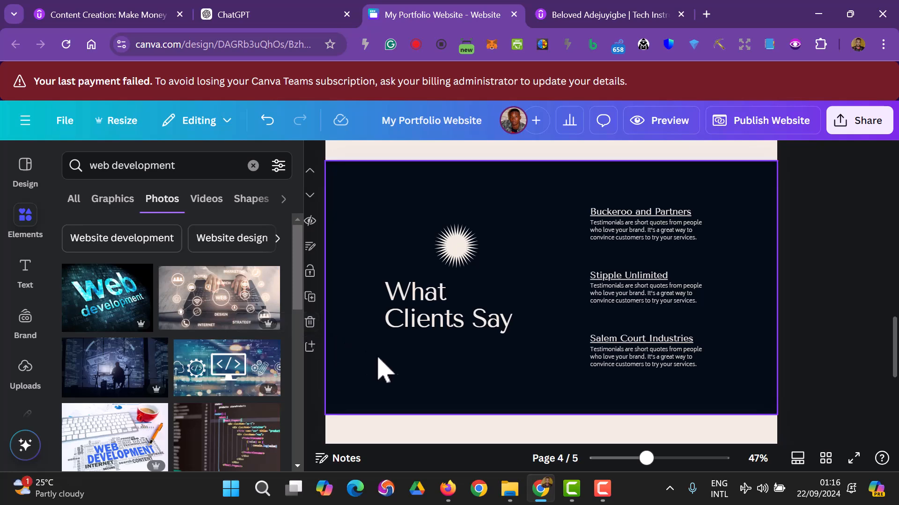
scroll(402, 355, down, 3)
click(613, 309)
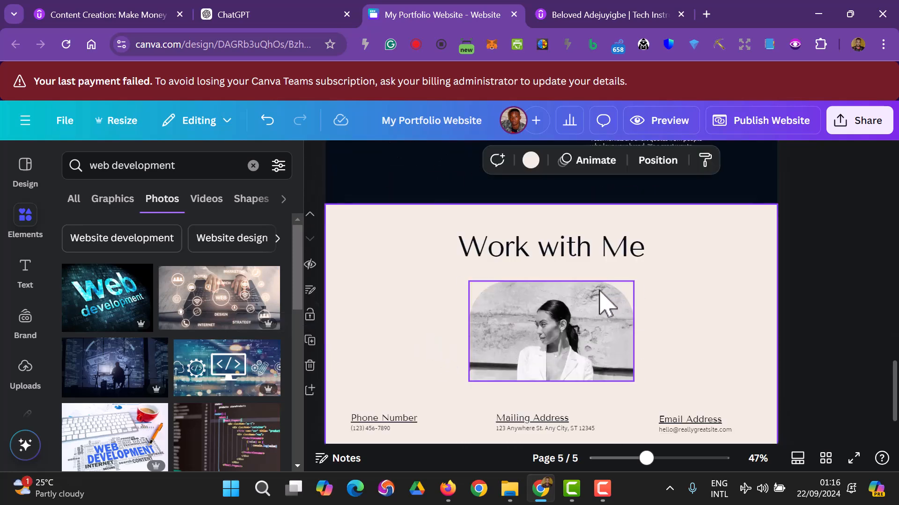
click(591, 307)
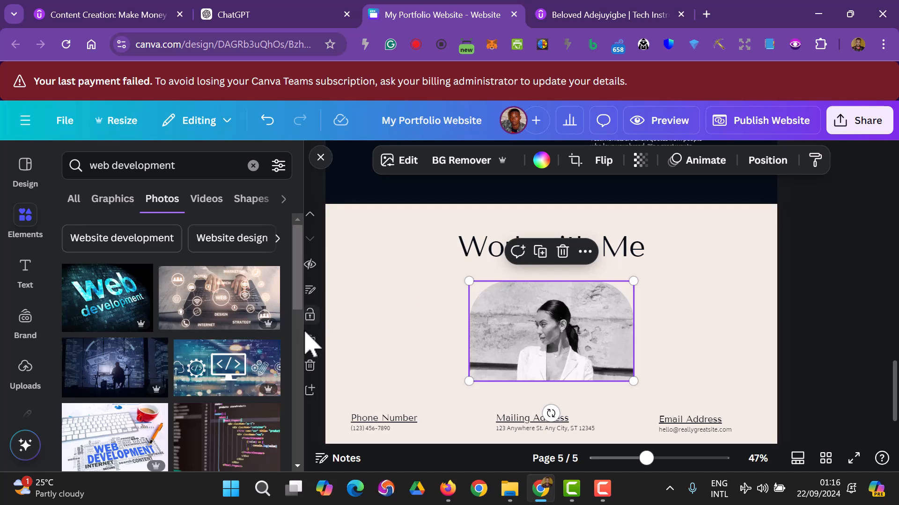
click(310, 365)
- Select the What Clients Say title group on the last page
scroll(704, 360, up, 15)
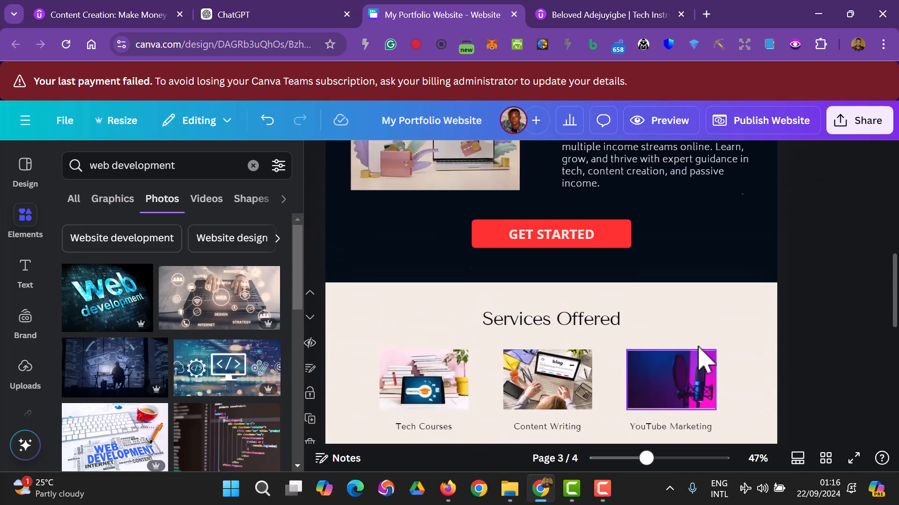
scroll(698, 357, down, 5)
scroll(693, 346, down, 10)
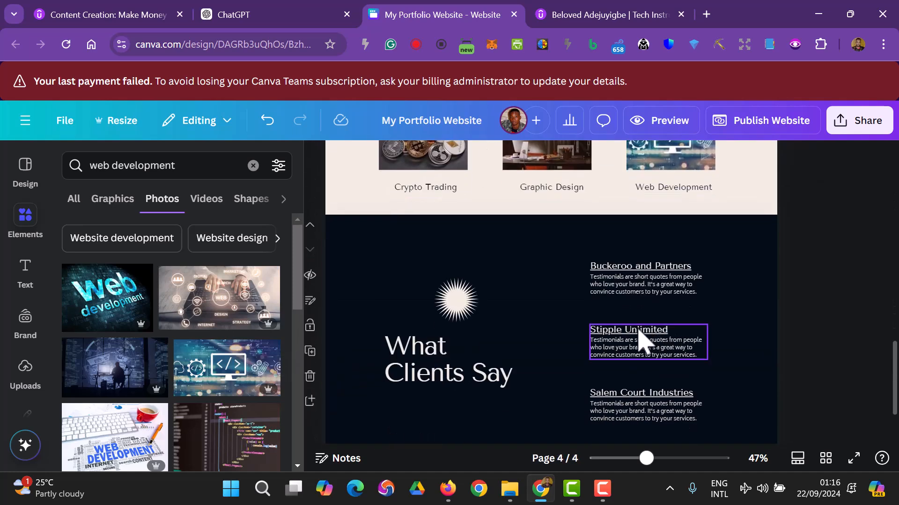
click(465, 253)
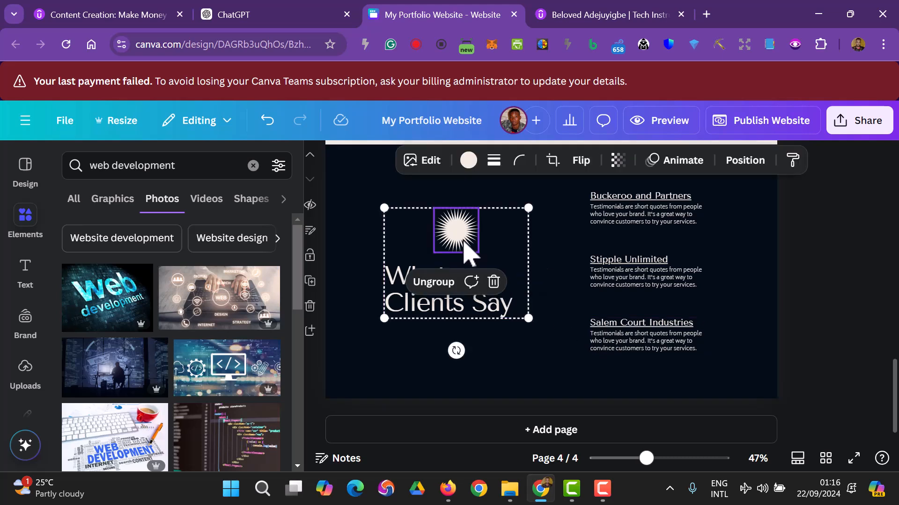
- Remove the starburst graphic and change the What Clients Say title to 'Contact Me'
key(Delete)
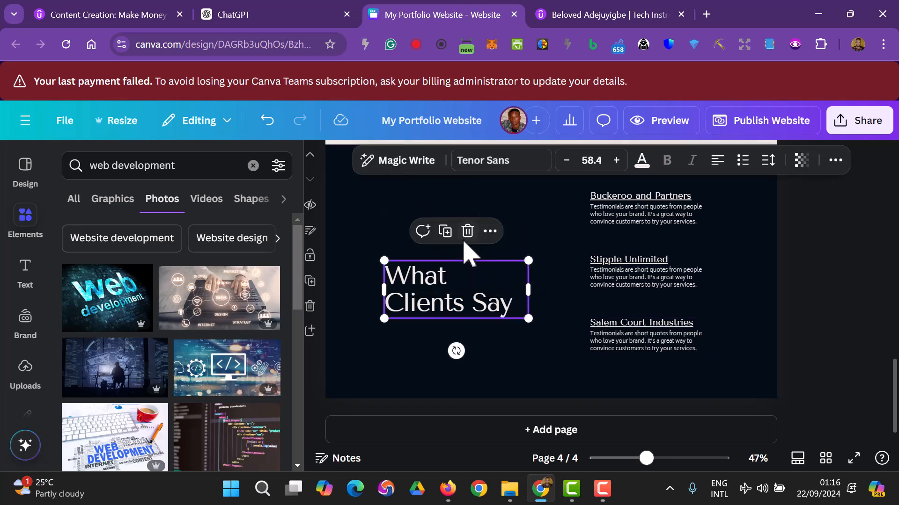
click(478, 337)
drag(436, 302, 435, 274)
double_click(437, 281)
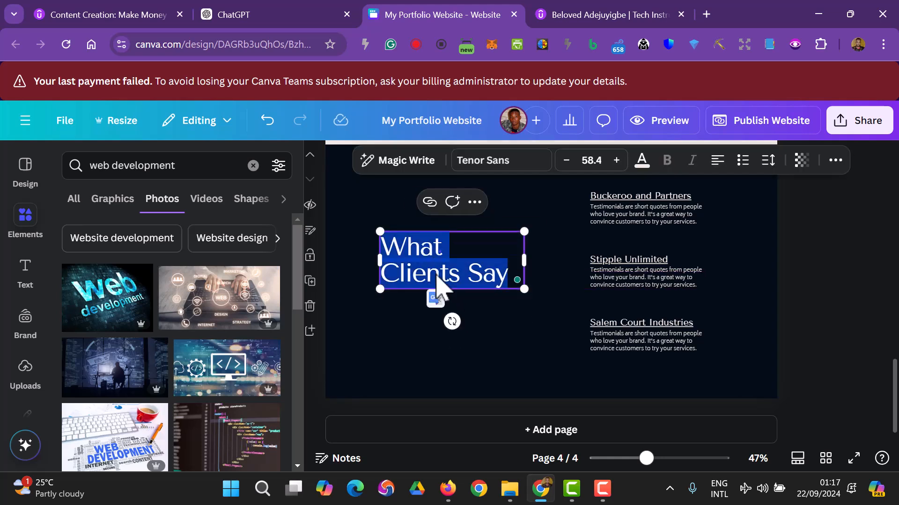
text(Cont)
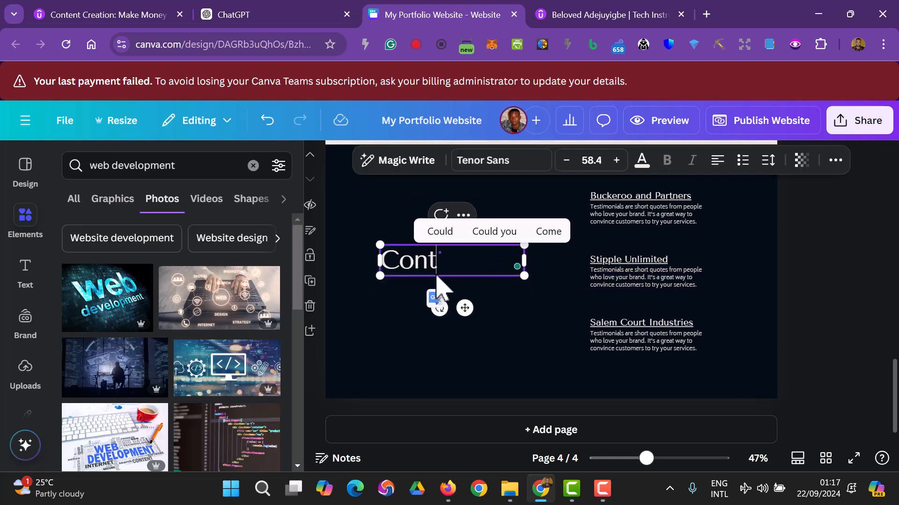
text(act M)
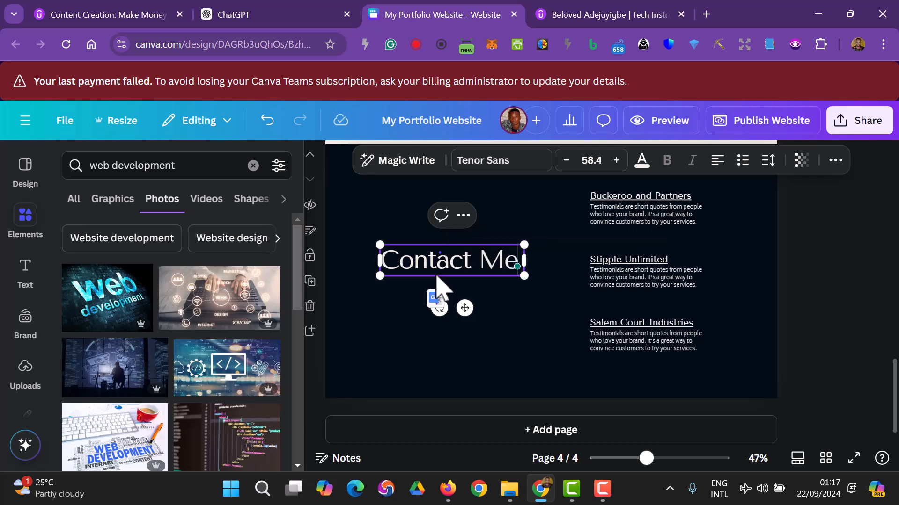
text(e)
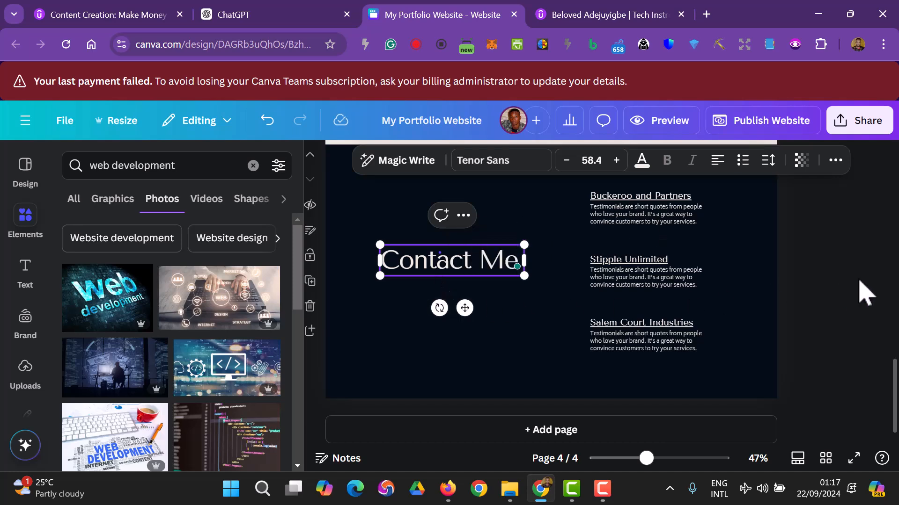
click(860, 283)
- Move the Contact Me heading higher in the dark section
scroll(851, 329, up, 3)
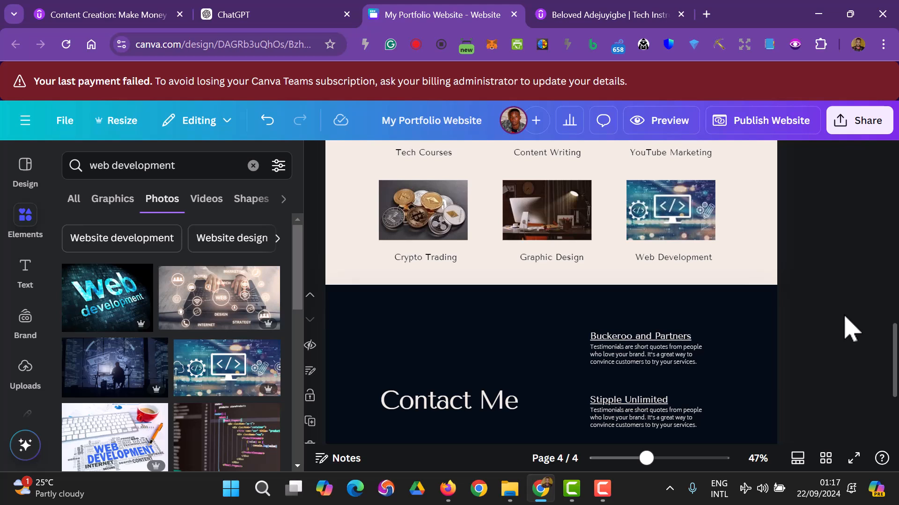
scroll(608, 365, down, 2)
mouse_move(461, 331)
mouse_down()
mouse_move(461, 359)
mouse_move(464, 348)
mouse_up()
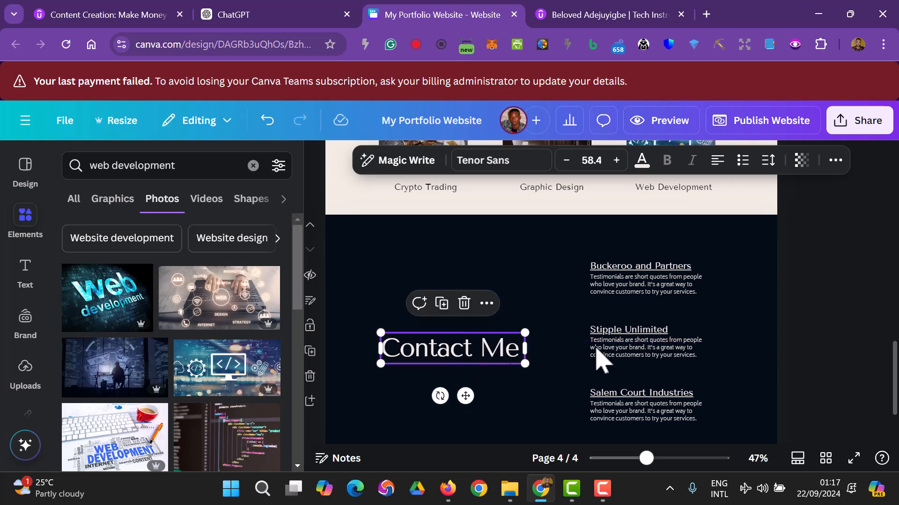
click(802, 337)
scroll(812, 334, down, 2)
drag(445, 267, 441, 253)
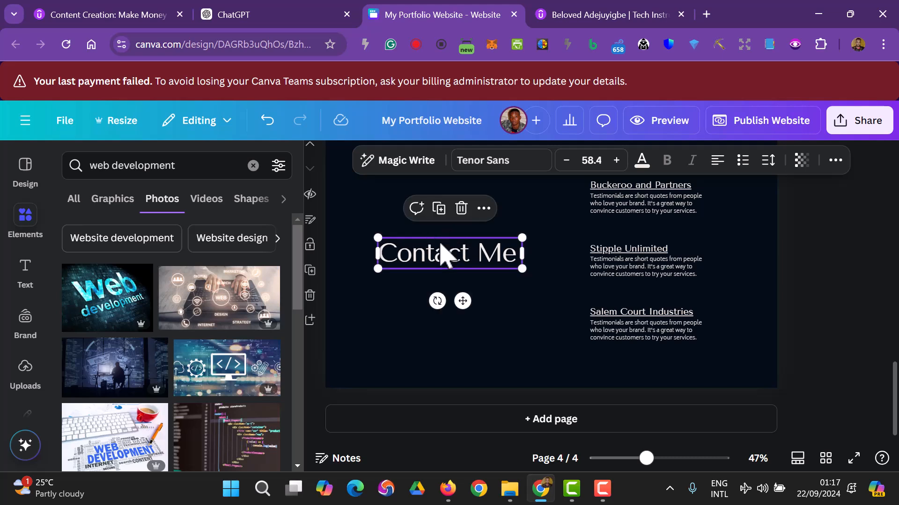
click(852, 286)
scroll(853, 286, up, 2)
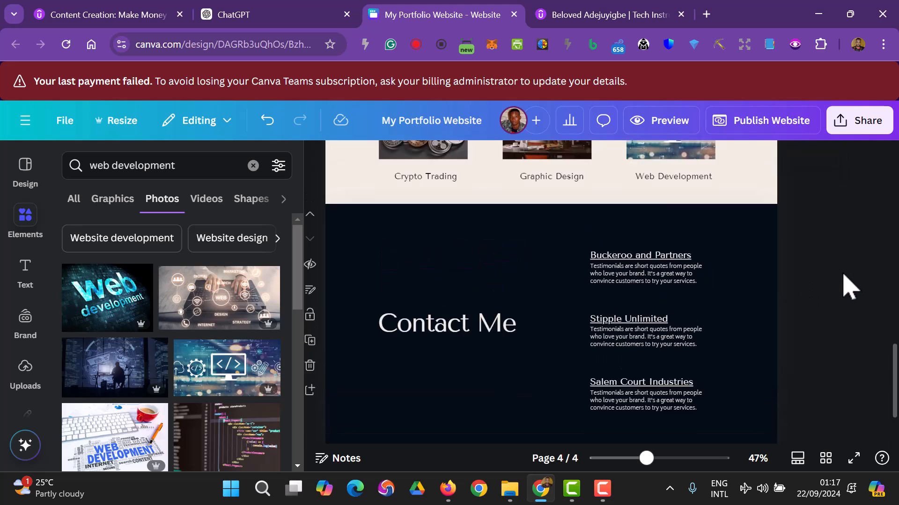
drag(431, 322, 416, 266)
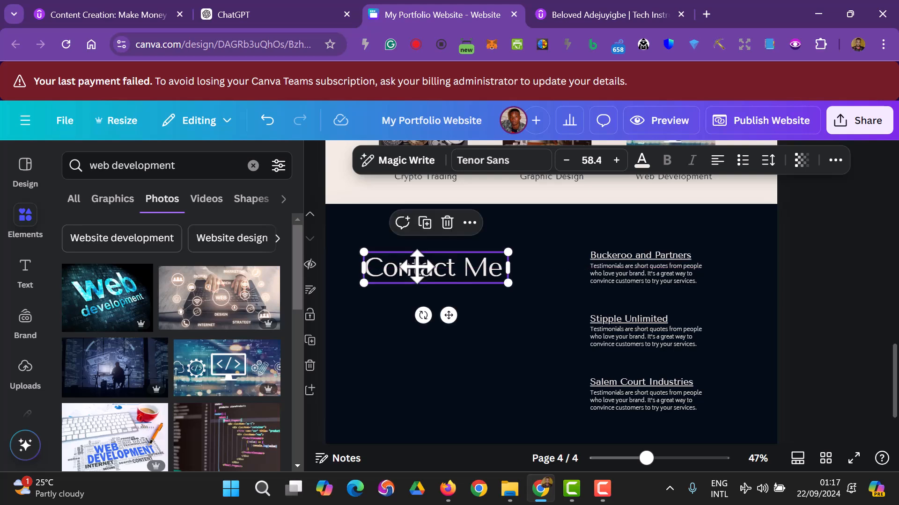
- Set the Contact Me heading to font size 42 and place it top centre
click(589, 161)
scroll(582, 290, down, 4)
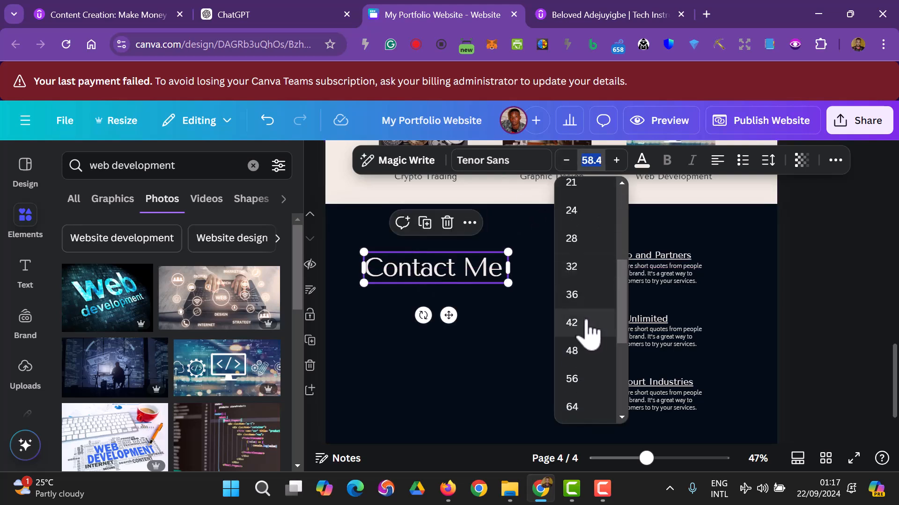
click(571, 323)
click(547, 322)
drag(436, 267, 547, 234)
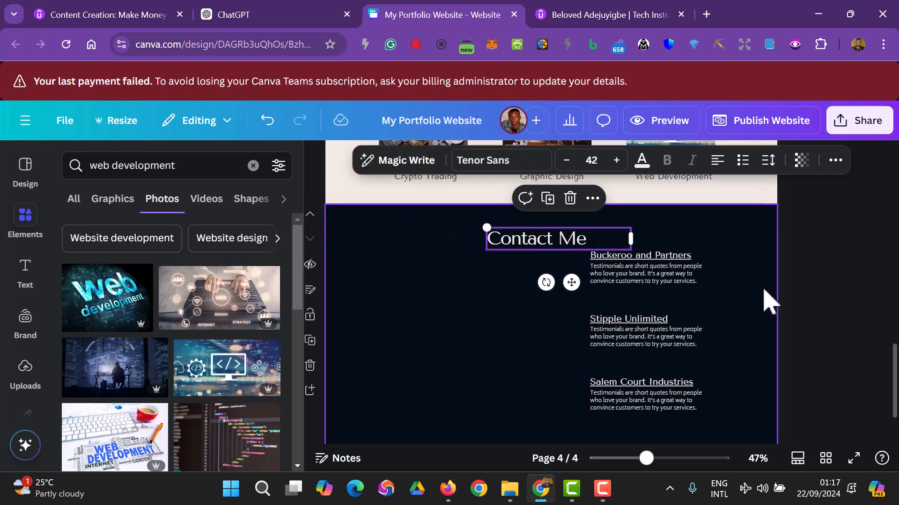
- Delete the Buckeroo and Partners and Stipple Unlimited testimonials, restoring the accidentally deleted background
click(656, 274)
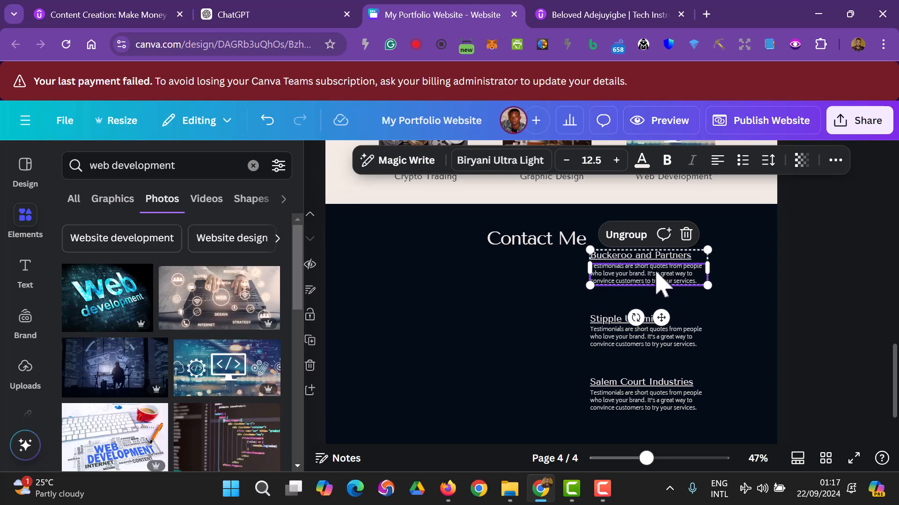
key(Delete)
click(661, 259)
key(Delete)
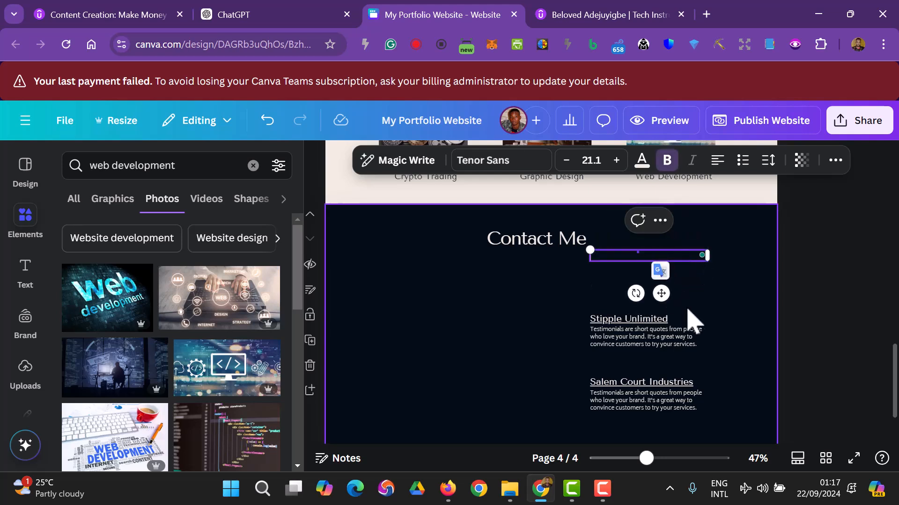
click(681, 343)
key(Delete)
click(648, 318)
key(Delete)
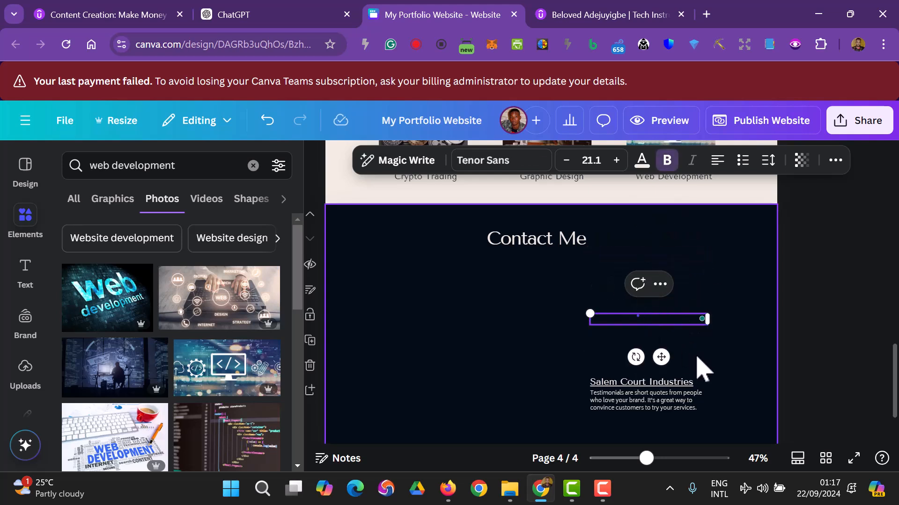
click(687, 330)
key(Delete)
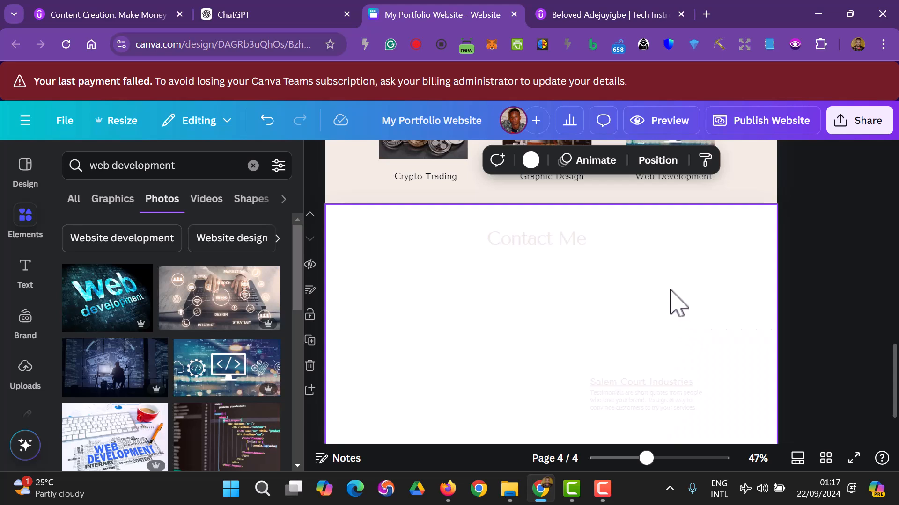
key(ctrl+z)
- Nudge the Contact Me heading down and right, comparing with the Services Offered heading
scroll(833, 323, down, 2)
scroll(833, 323, up, 2)
click(534, 241)
drag(533, 238, 534, 249)
scroll(764, 317, up, 5)
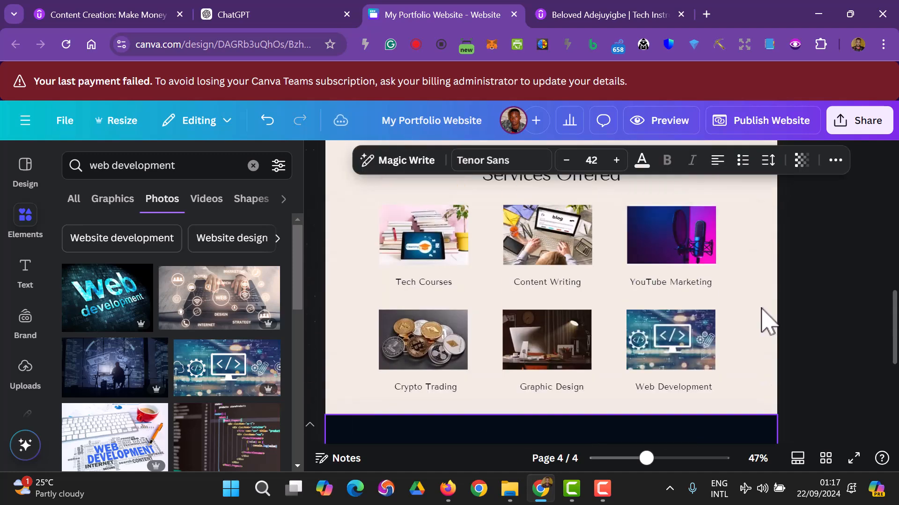
scroll(764, 317, down, 3)
scroll(755, 309, up, 1)
scroll(755, 309, up, 1)
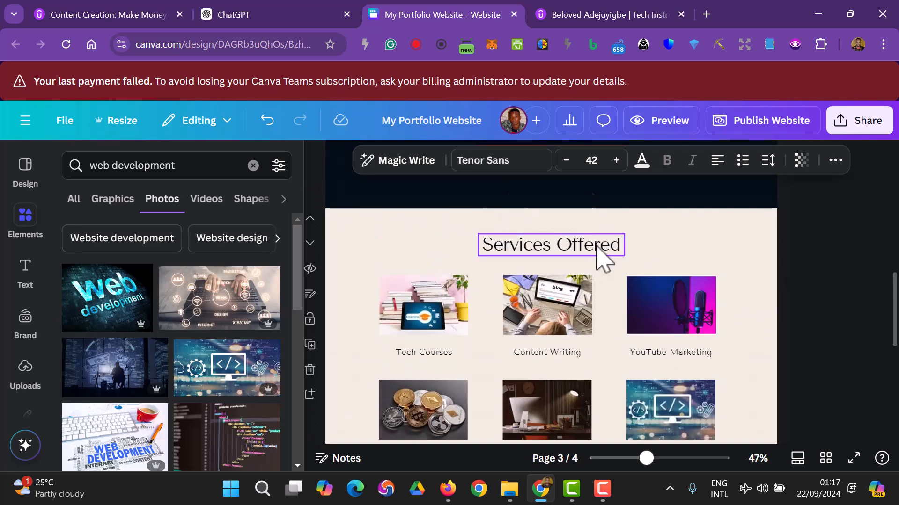
click(596, 246)
scroll(606, 290, down, 4)
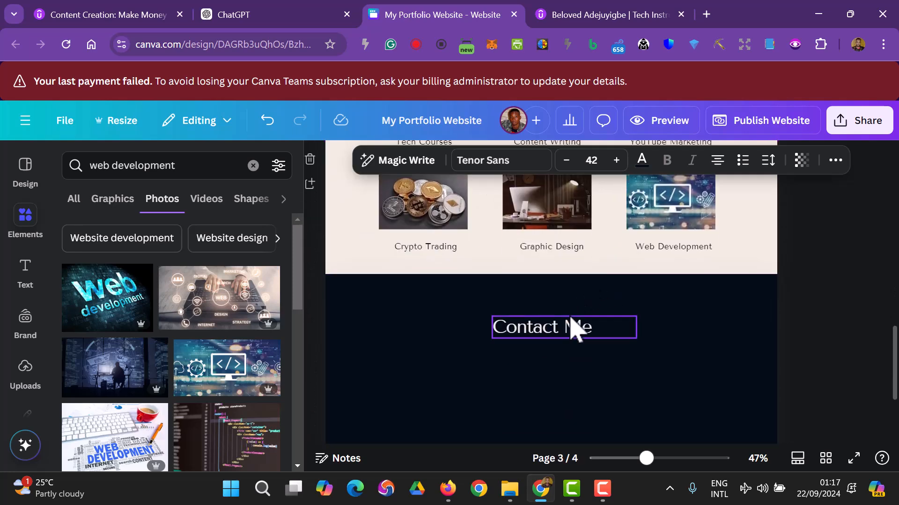
- Narrow the Contact Me text box so the heading sits centred
click(572, 327)
drag(636, 326, 571, 328)
click(595, 396)
click(590, 327)
click(833, 360)
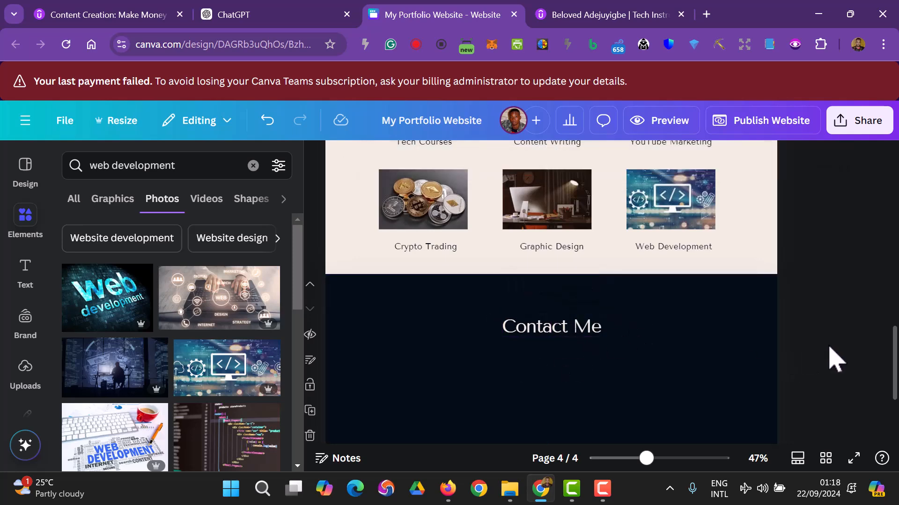
- Move the Salem Court Industries testimonial to the left of the section
scroll(816, 346, down, 3)
drag(666, 341, 416, 267)
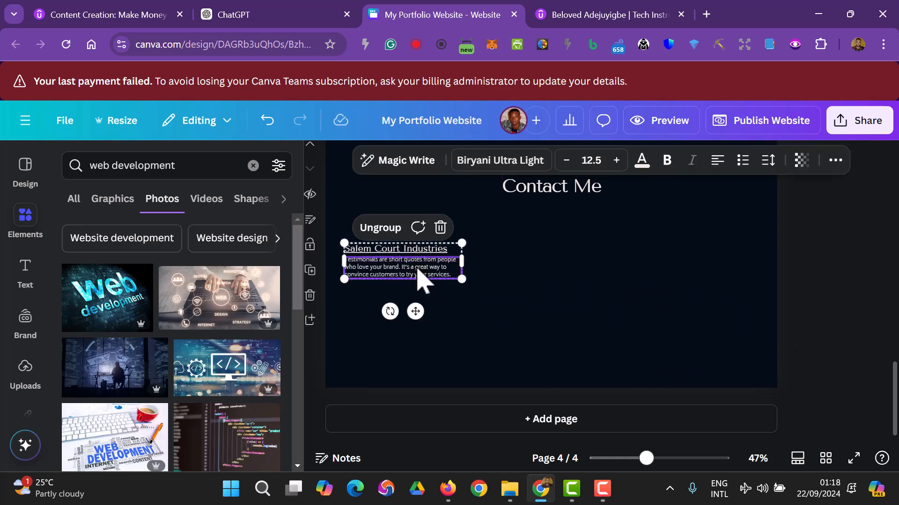
click(842, 311)
click(297, 19)
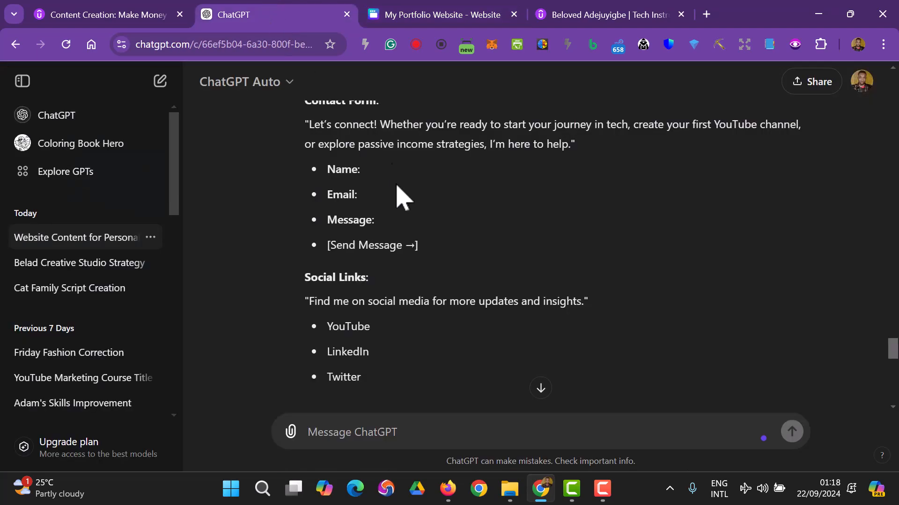
scroll(418, 242, up, 1)
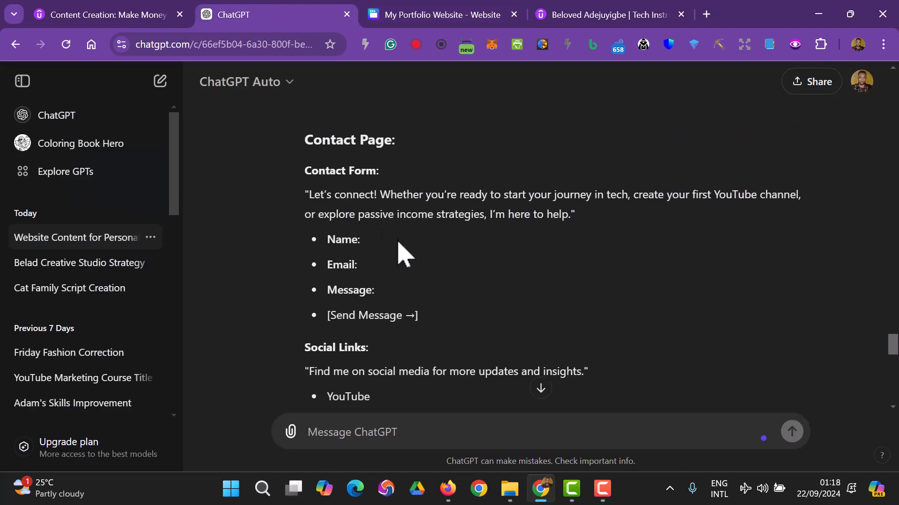
- Ungroup the Salem Court Industries testimonial into separate text boxes
click(411, 11)
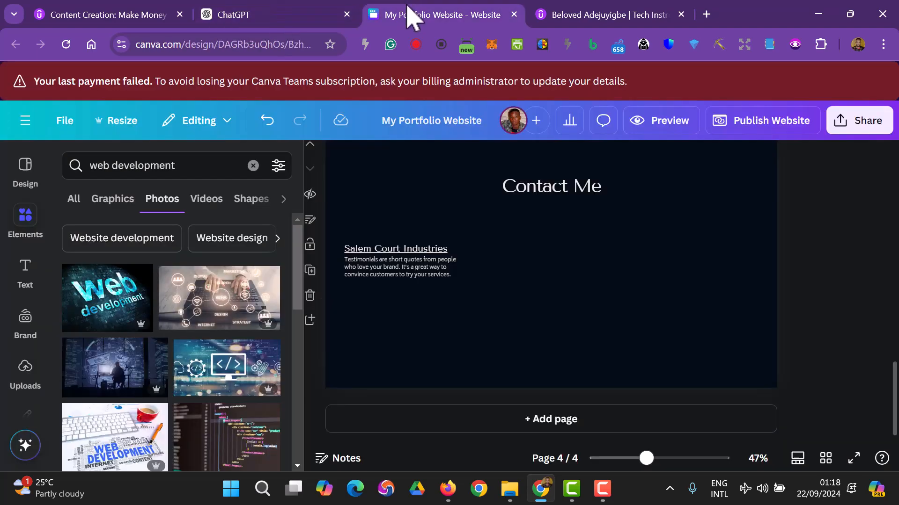
scroll(481, 241, up, 2)
click(427, 345)
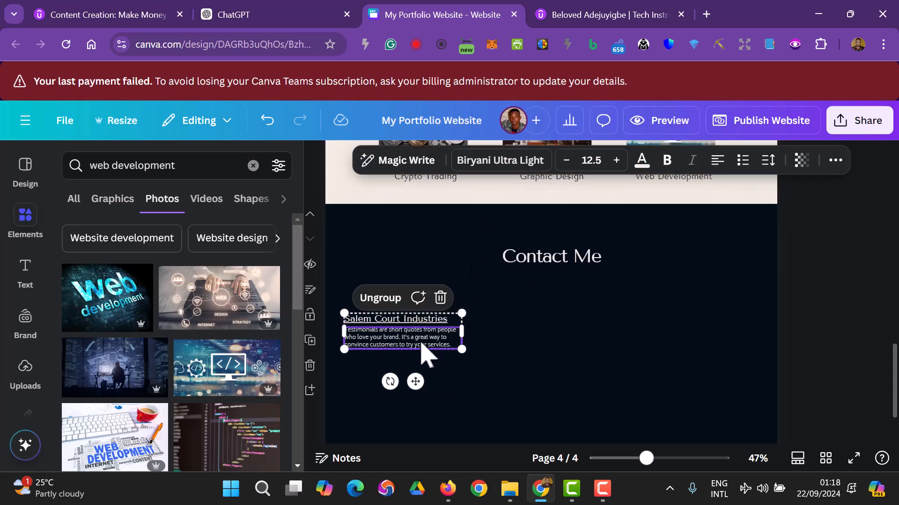
click(394, 297)
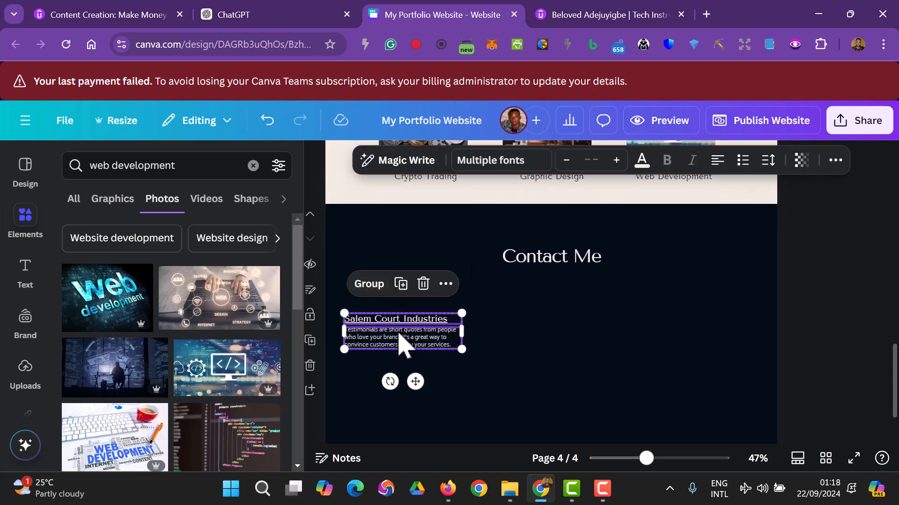
click(824, 351)
scroll(828, 341, up, 3)
- Duplicate the Crypto Trading caption into the Contact Me section and make it cream
click(425, 247)
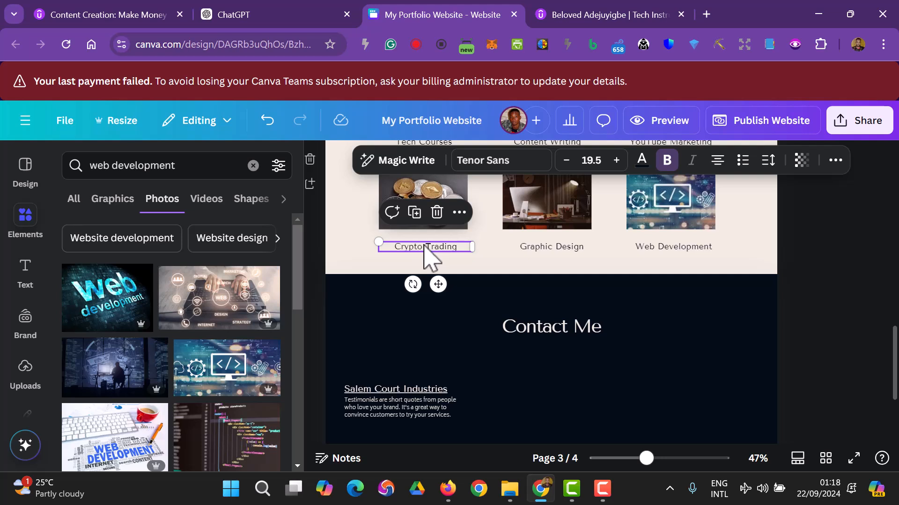
key(ctrl+d)
drag(428, 264, 428, 360)
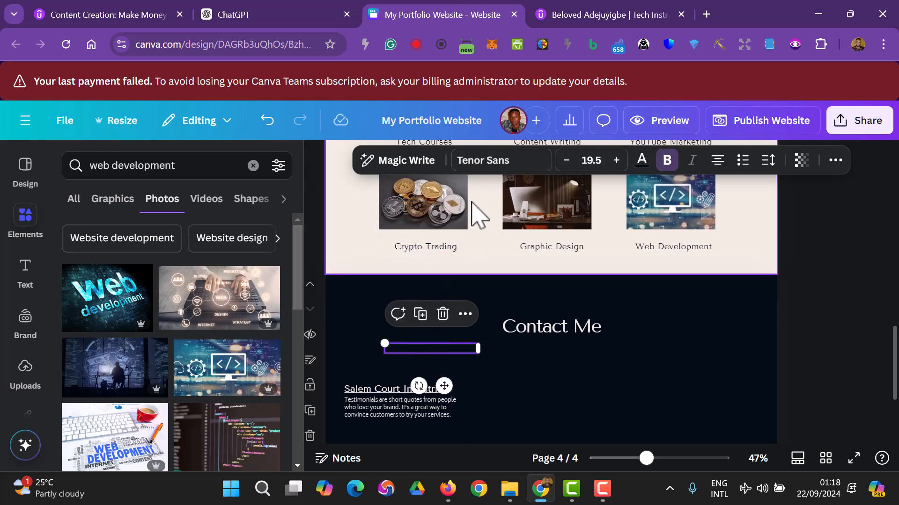
click(639, 163)
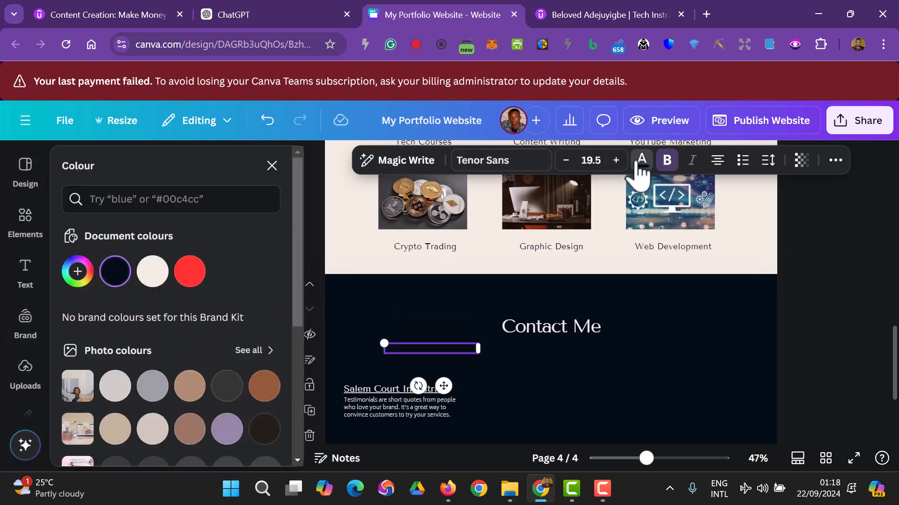
click(152, 280)
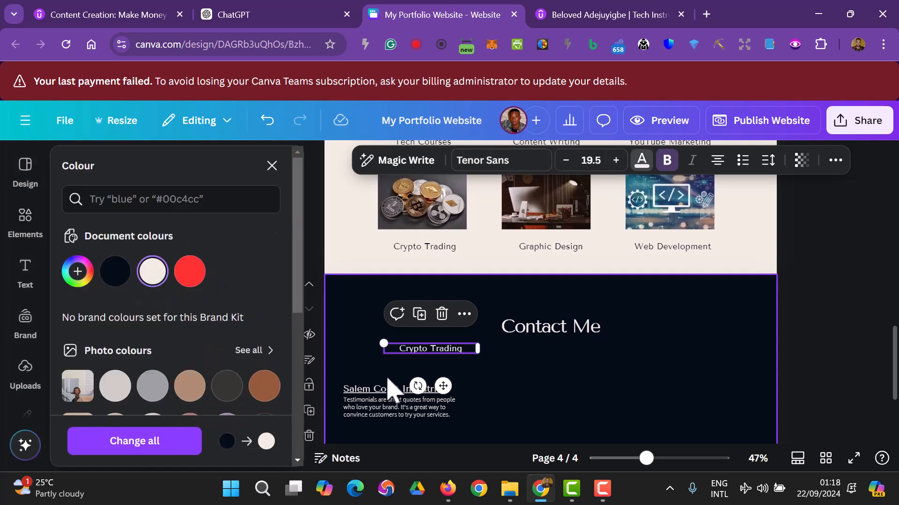
- Copy the "Let's connect!" intro paragraph from ChatGPT's contact page copy
click(231, 14)
scroll(390, 290, down, 1)
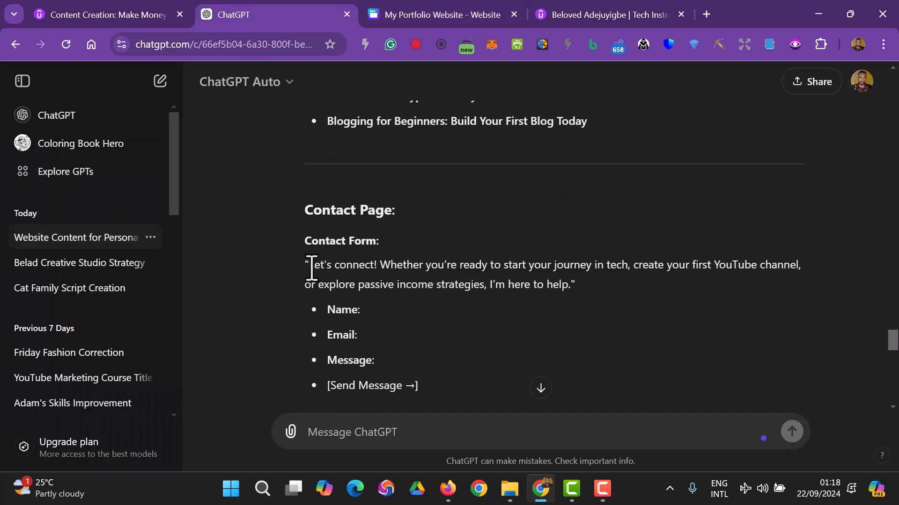
drag(349, 276, 532, 293)
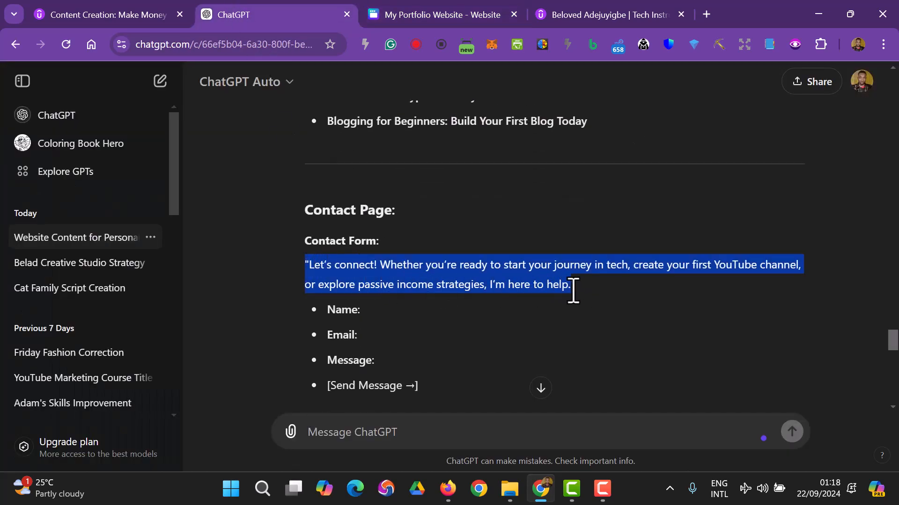
right_click(539, 286)
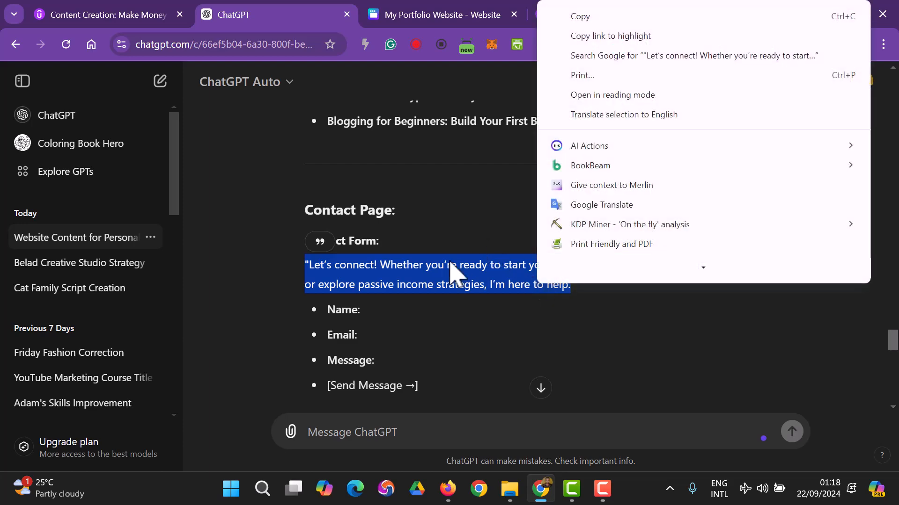
click(613, 16)
click(393, 14)
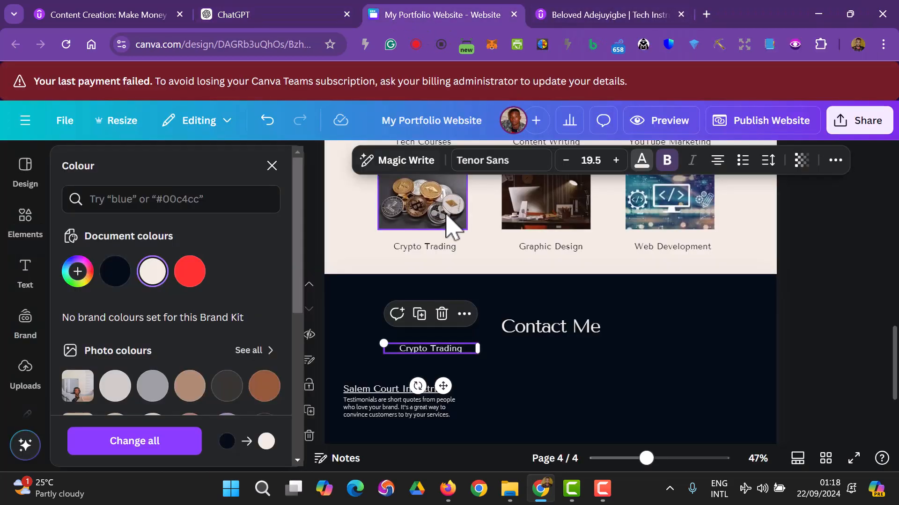
- Paste the Let's connect! intro into the cream box, widen it, and drop the opening quote
double_click(446, 354)
key(ctrl+v)
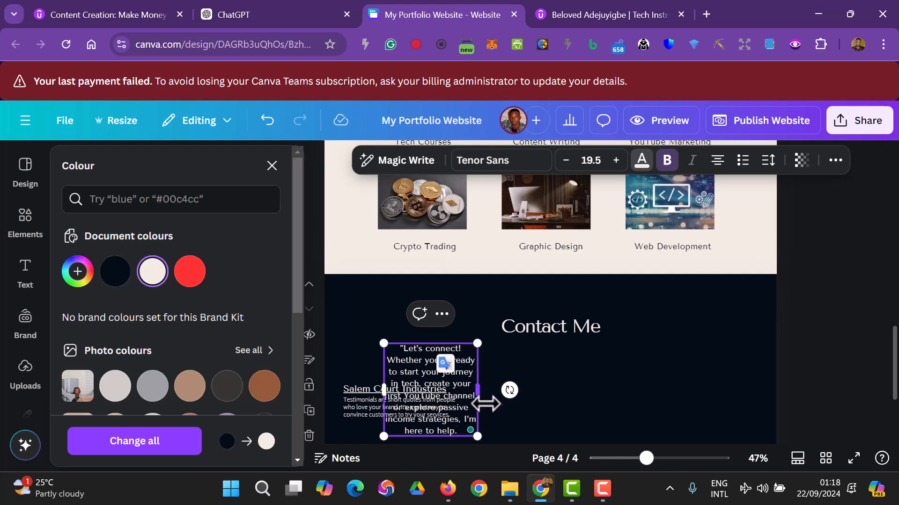
drag(481, 391, 706, 365)
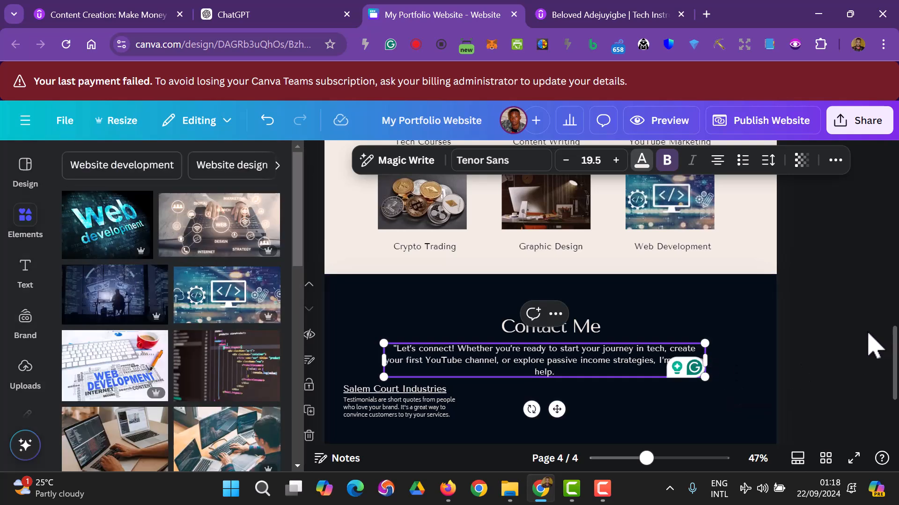
double_click(398, 350)
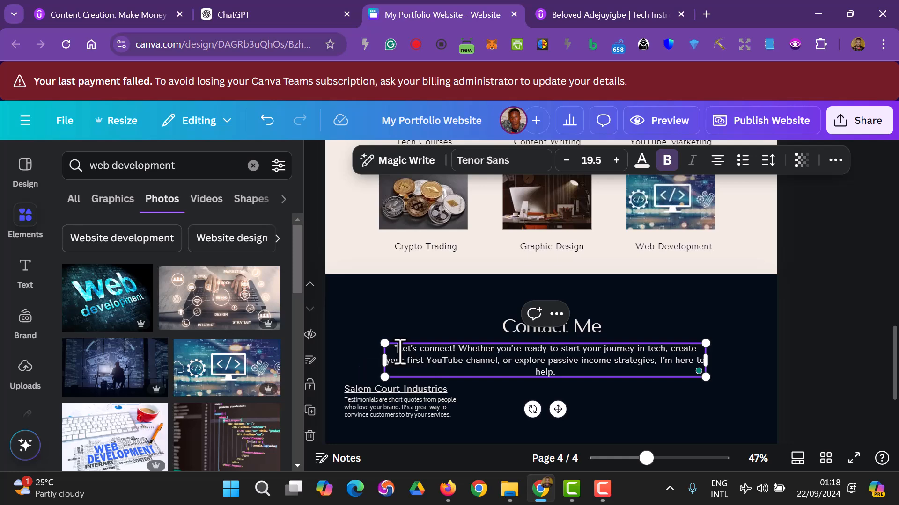
key(BackSpace)
click(801, 377)
- Move the testimonial text slightly lower in the section
scroll(805, 374, down, 3)
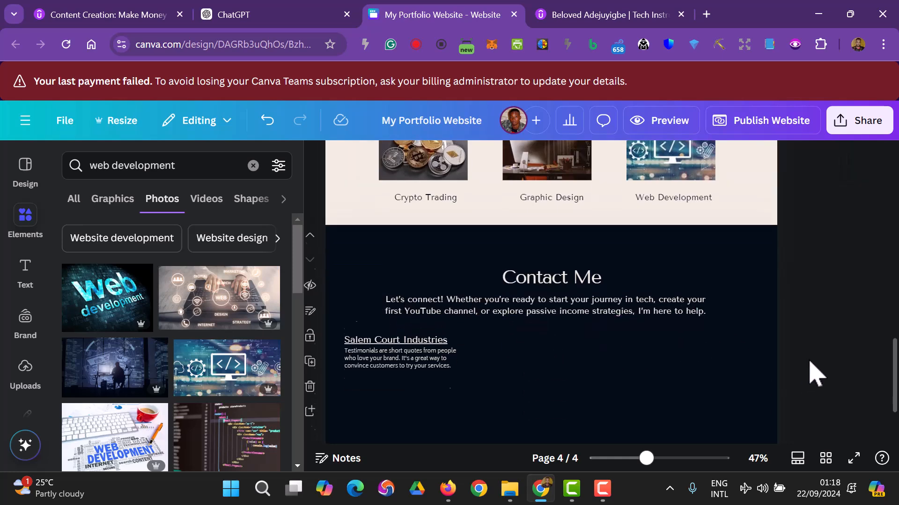
drag(522, 210, 527, 227)
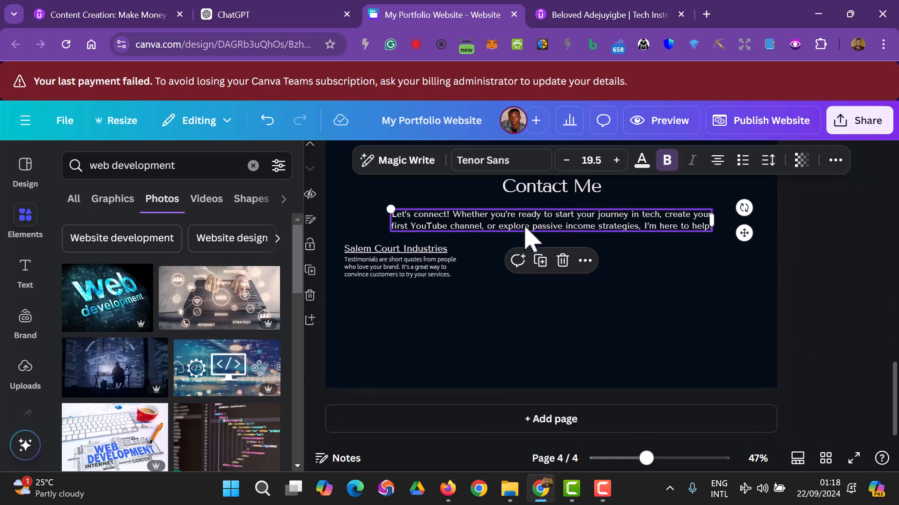
click(424, 272)
drag(405, 271, 407, 299)
click(560, 313)
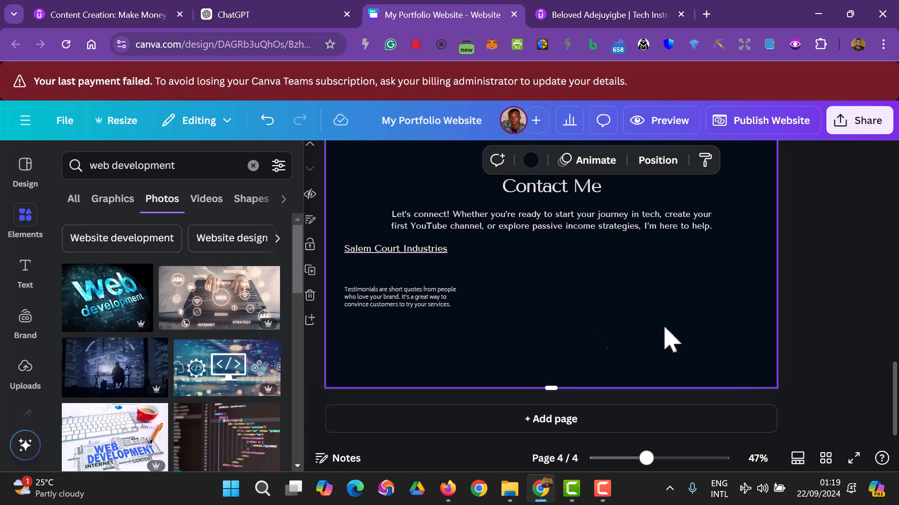
- Delete the testimonial body text and the Salem Court Industries title
click(391, 300)
key(Delete)
click(390, 251)
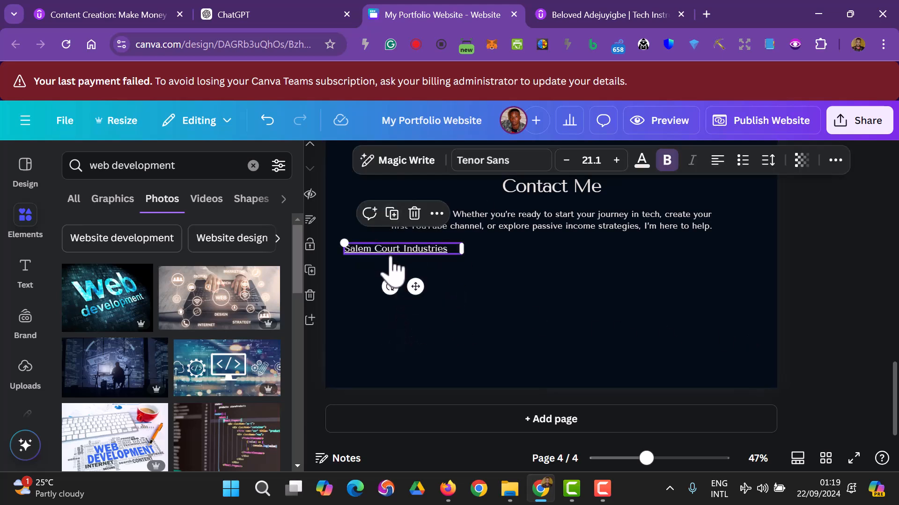
key(Delete)
scroll(514, 360, up, 3)
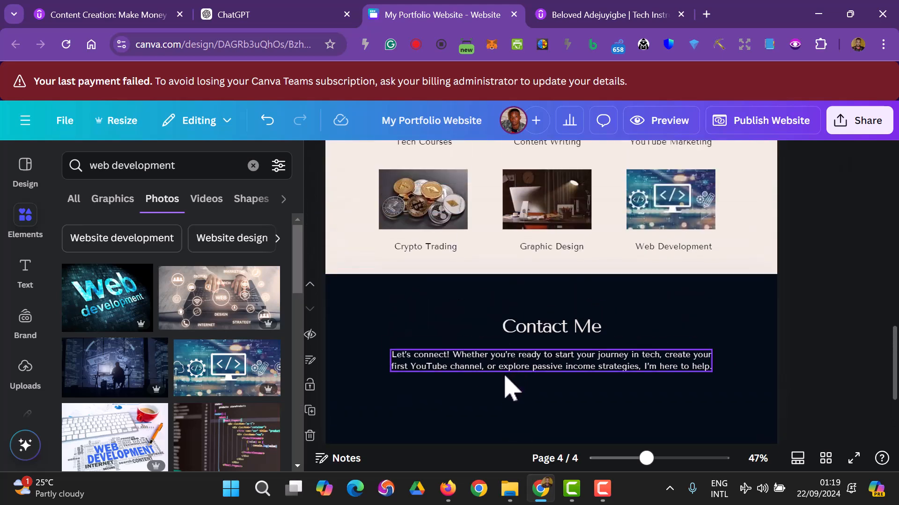
scroll(568, 381, down, 3)
- Check the intro paragraph and select the Contact Me heading
click(533, 228)
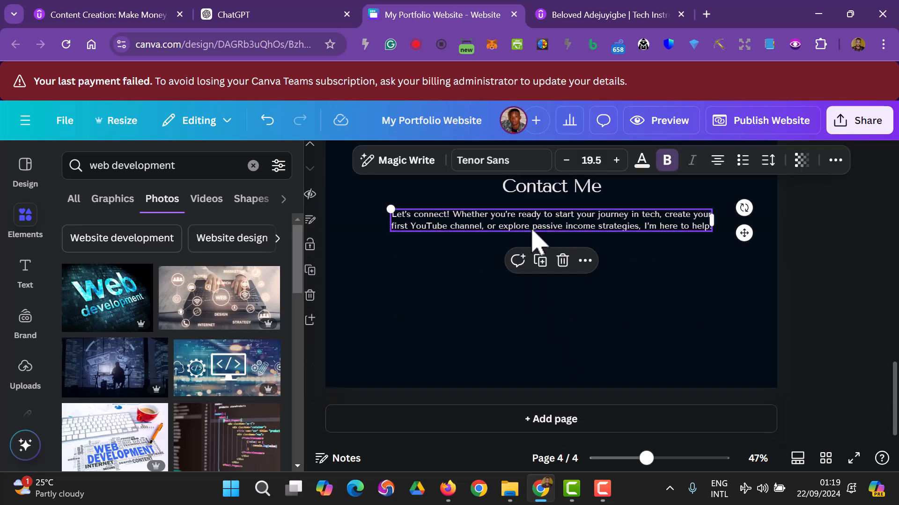
click(533, 233)
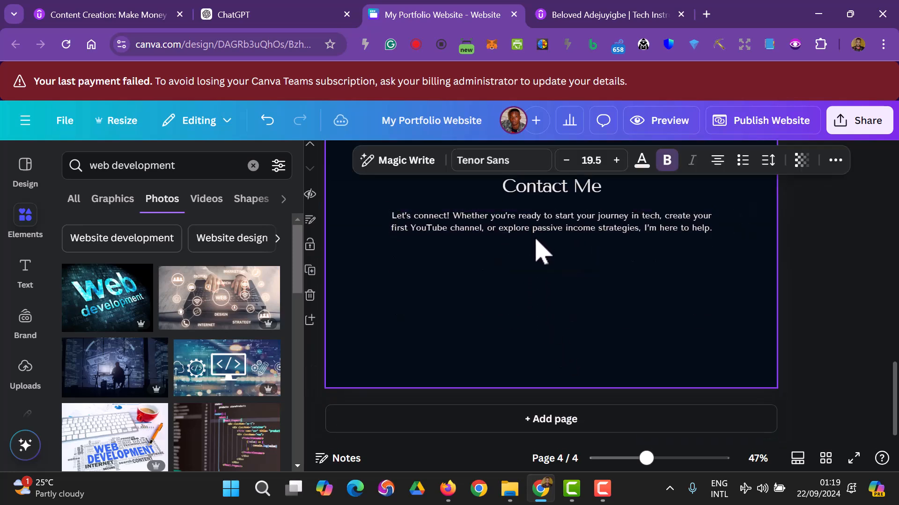
click(550, 196)
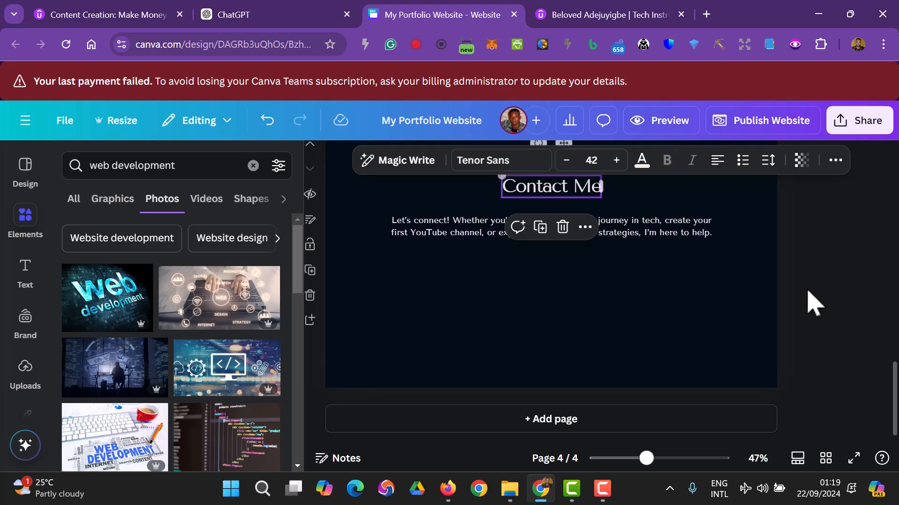
click(812, 301)
click(579, 189)
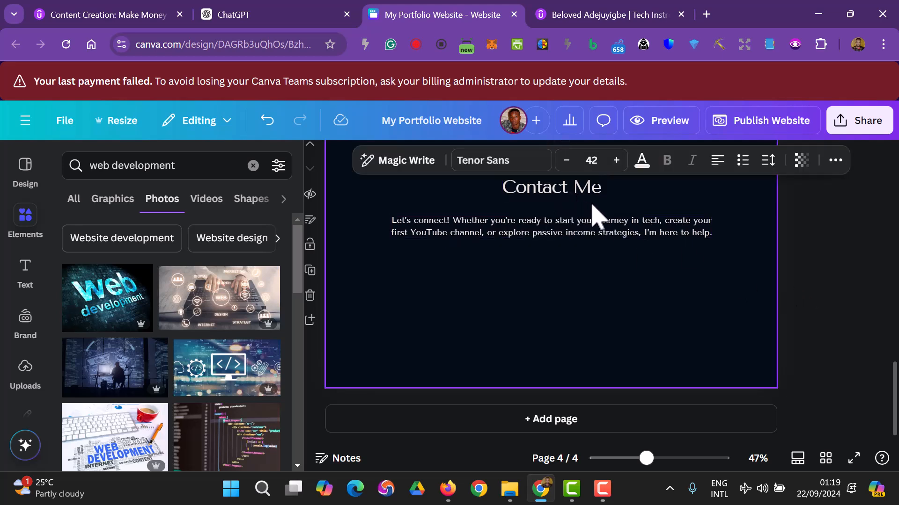
- Search Elements for 'whats' and place a WhatsApp graphic, shrunk to about 45 px wide
click(816, 267)
scroll(816, 267, up, 5)
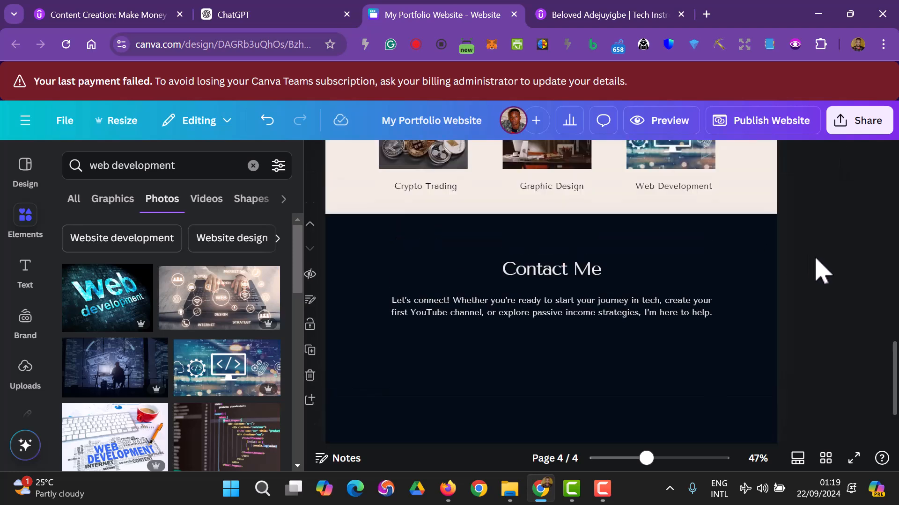
scroll(805, 283, down, 3)
scroll(805, 283, down, 2)
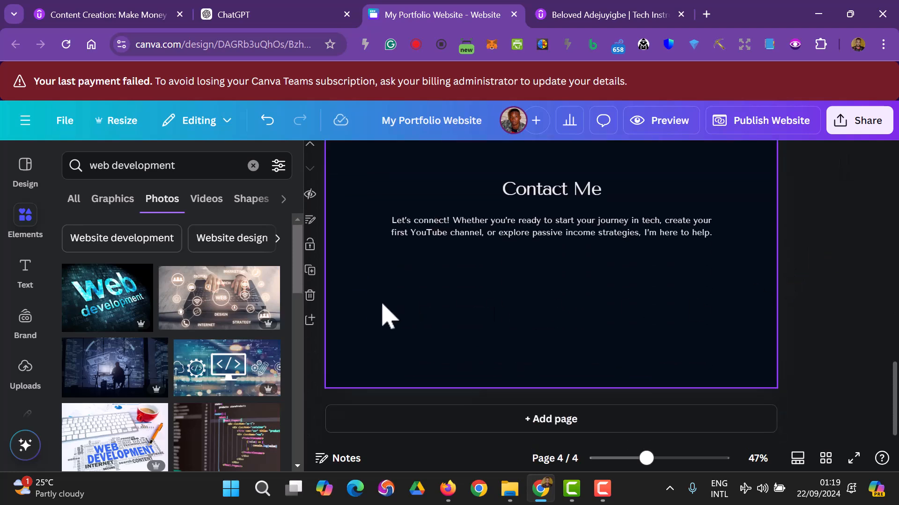
click(253, 166)
click(140, 168)
text(whatsa)
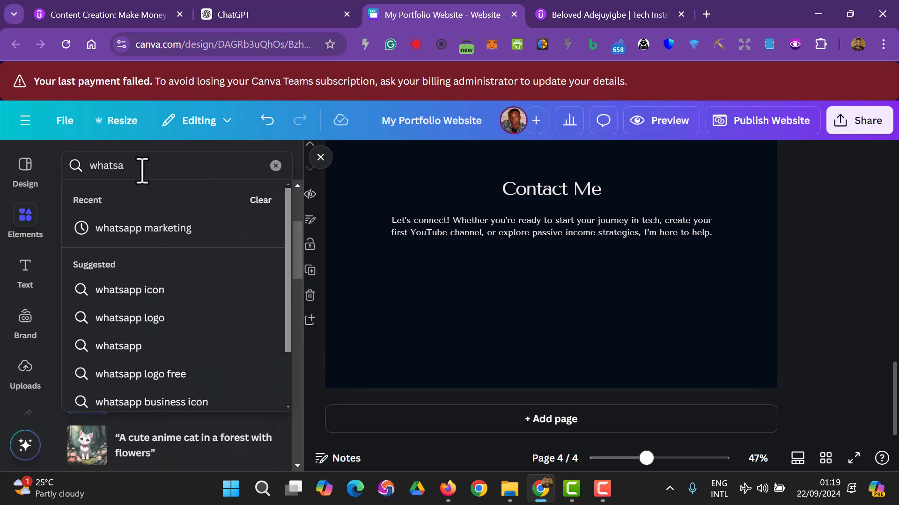
key(Return)
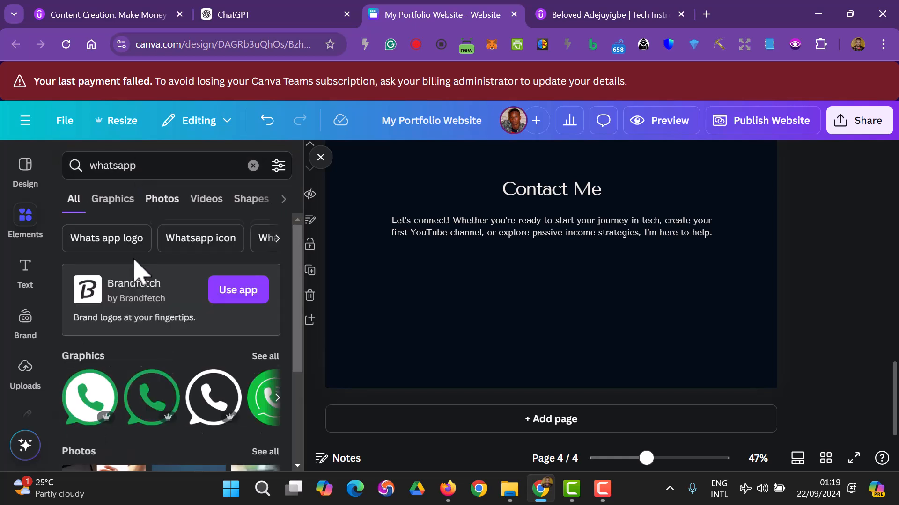
scroll(157, 361, down, 2)
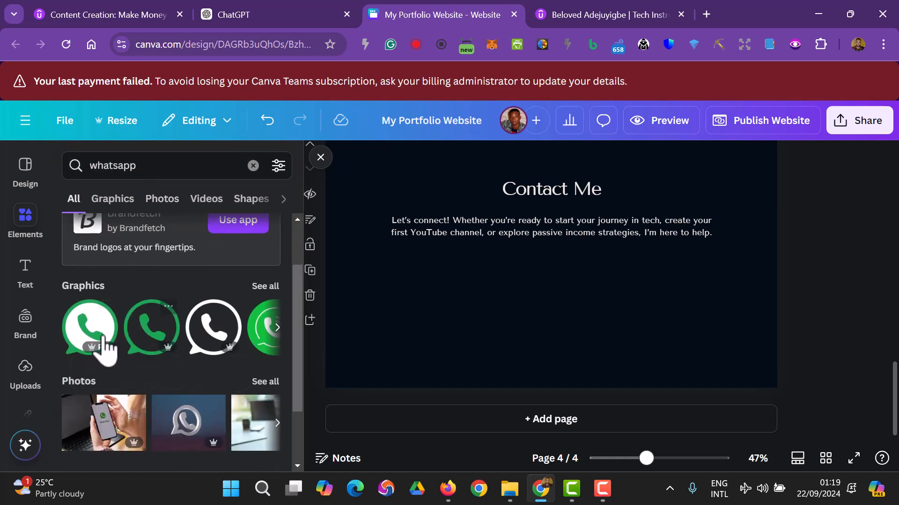
drag(166, 335, 400, 320)
drag(445, 363, 370, 283)
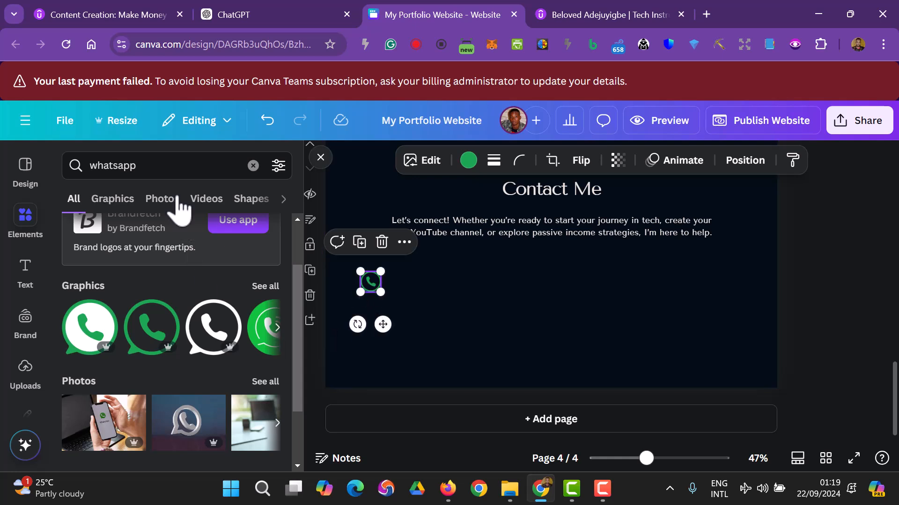
- Search Elements for 'Facebook' and drag the Instagram graphic onto the Contact Me page
click(252, 166)
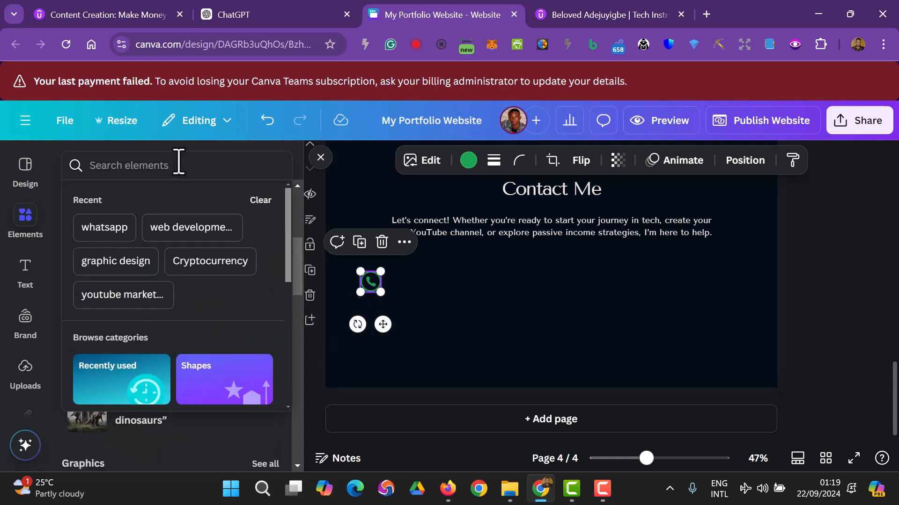
text(Facebook)
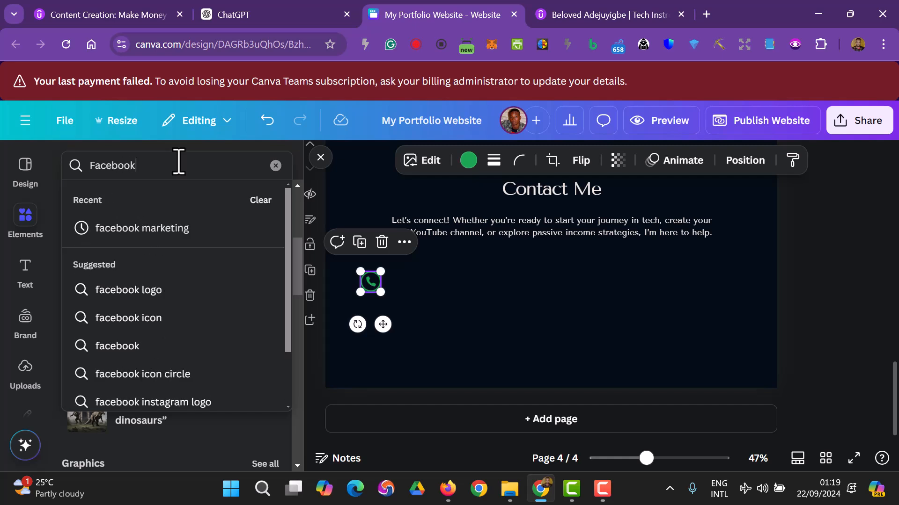
key(Return)
scroll(111, 395, down, 2)
drag(144, 337, 384, 349)
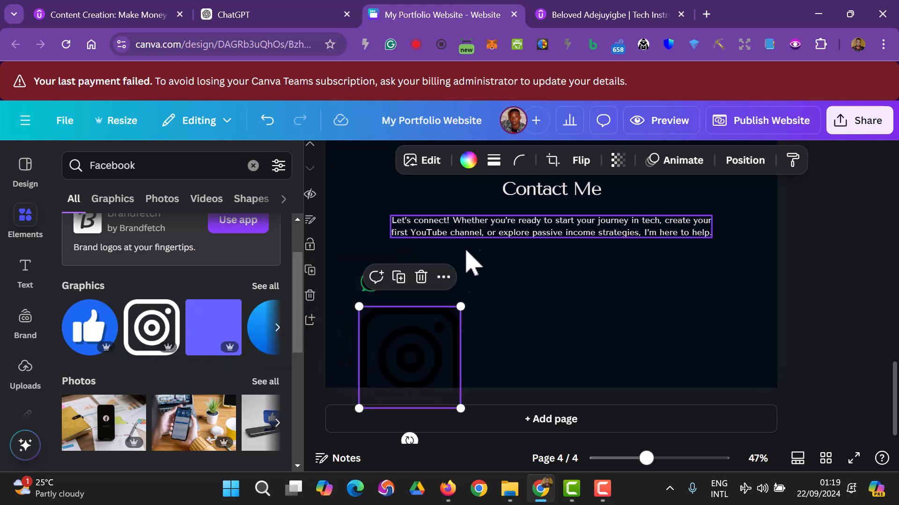
- Colour the Instagram icon cream #f0ebe1 and move it up and right
click(468, 160)
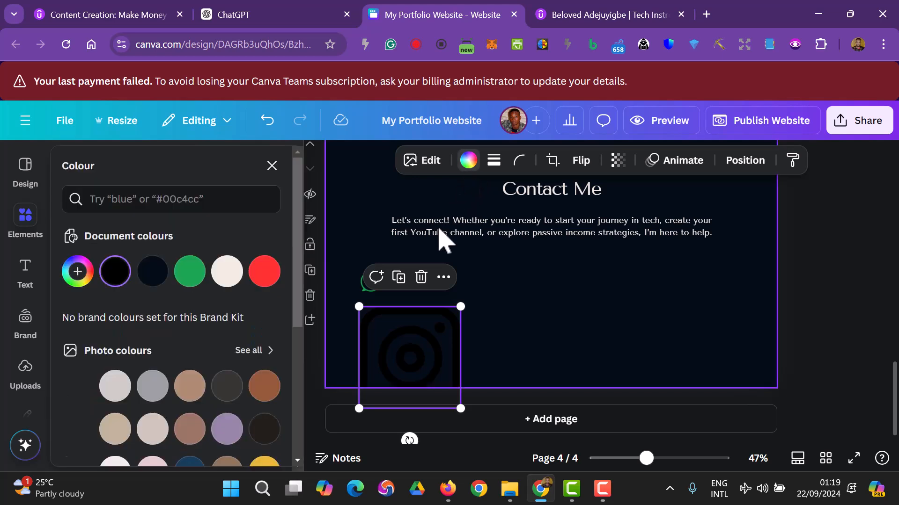
click(227, 276)
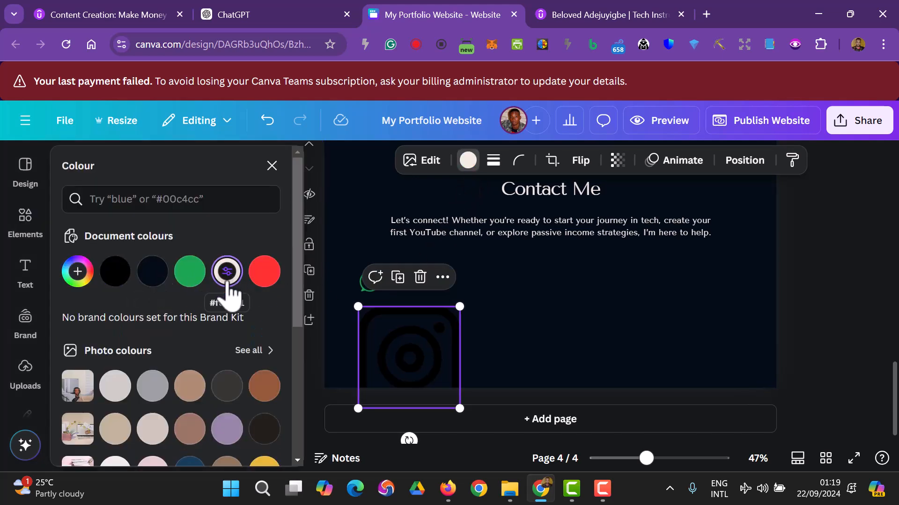
click(526, 345)
click(449, 353)
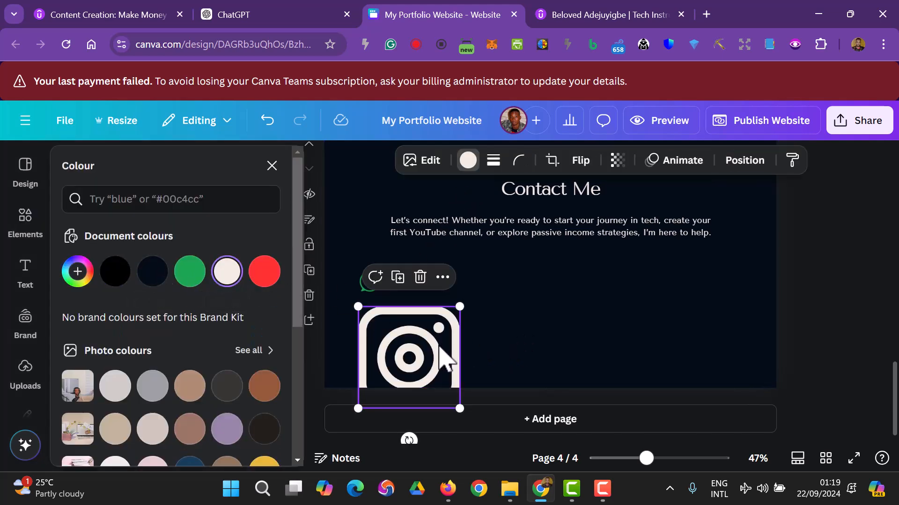
drag(439, 361, 500, 301)
- Recolour the WhatsApp icon cream #f0ebe1 and shrink the Instagram icon to 51 px
click(370, 282)
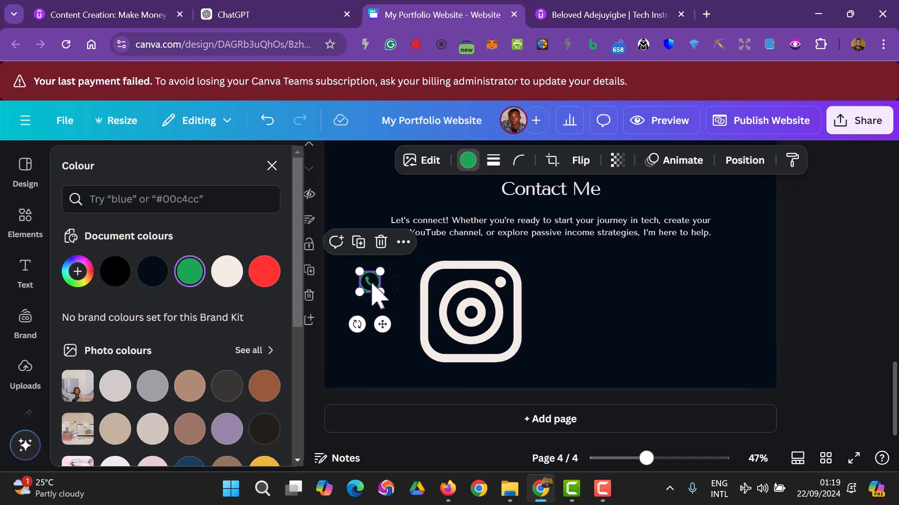
click(468, 160)
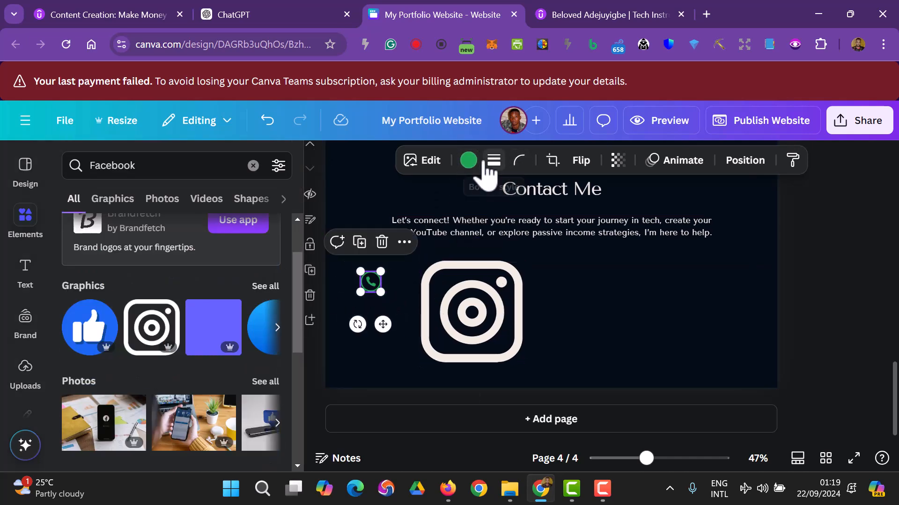
click(468, 160)
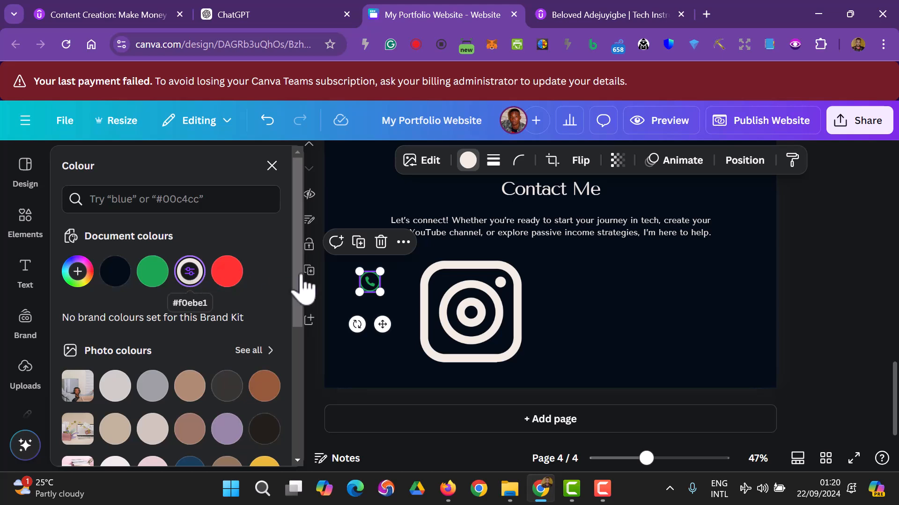
click(594, 327)
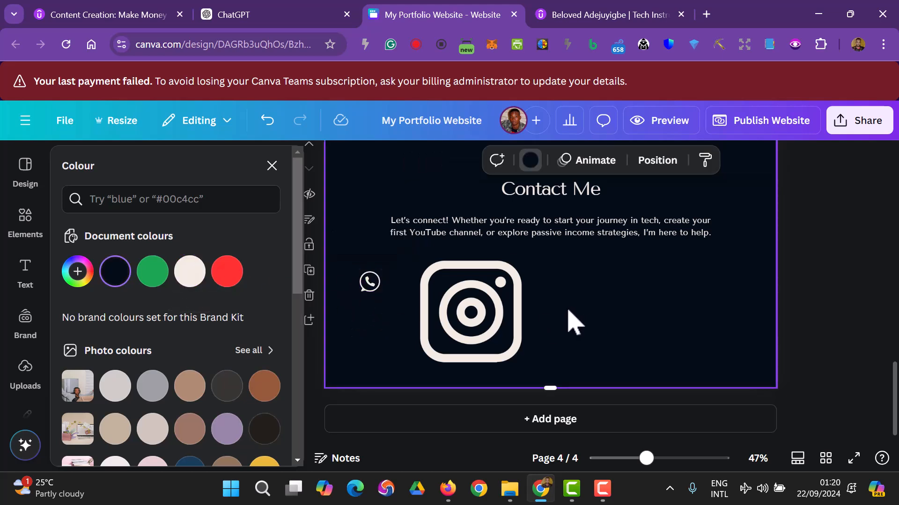
click(491, 341)
drag(519, 362, 368, 330)
- Shrink the Instagram icon to 48 px and place it beside the WhatsApp icon
drag(369, 330, 369, 330)
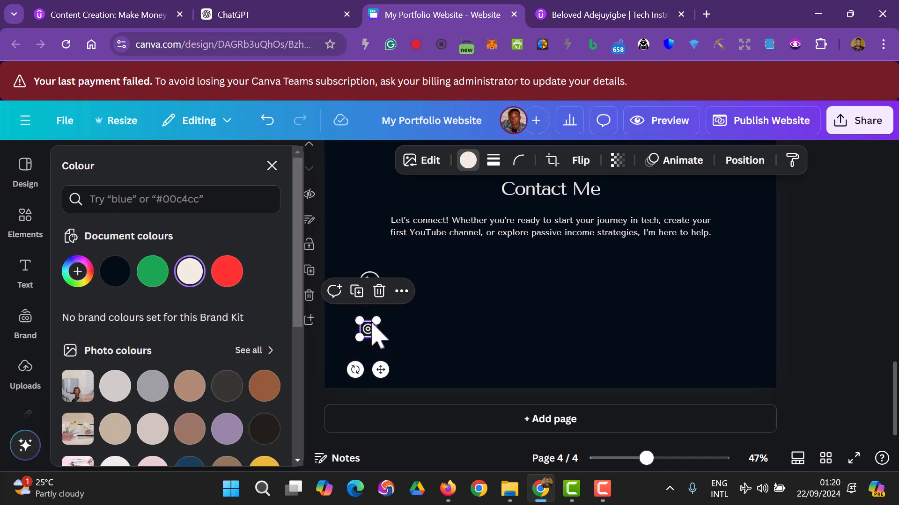
click(841, 326)
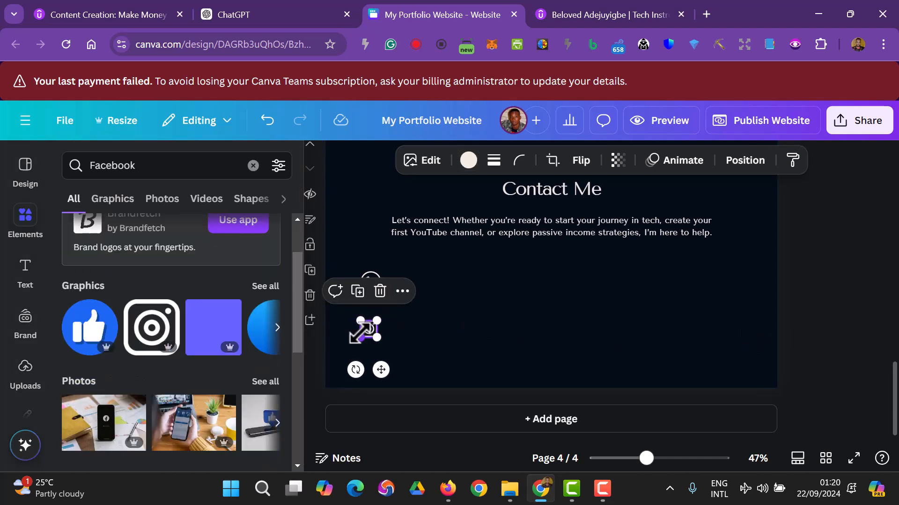
drag(370, 332, 461, 284)
click(515, 374)
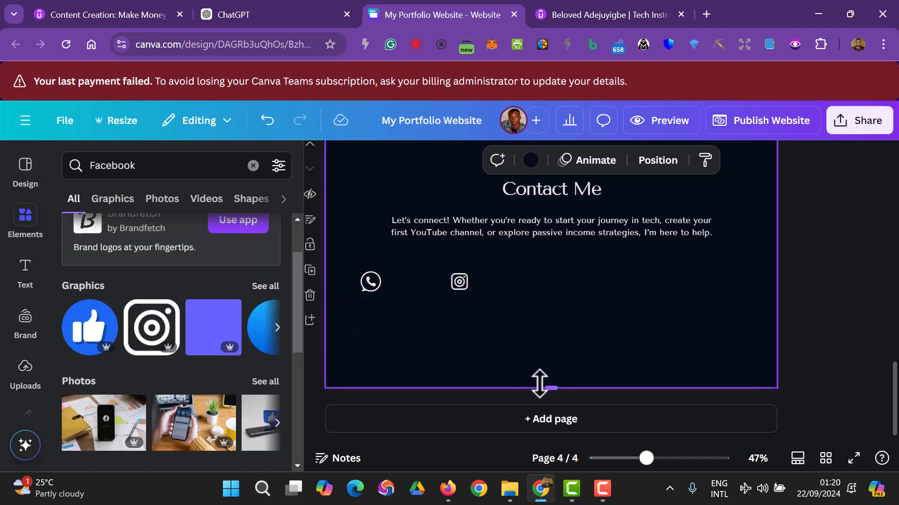
- Shorten the Contact Me page and line up WhatsApp and Instagram side by side near the centre
drag(549, 388, 554, 363)
drag(379, 345, 402, 333)
drag(459, 344, 640, 343)
click(400, 348)
drag(398, 342, 497, 339)
drag(640, 337, 495, 338)
- Check both icons' placement, then go to the Elements search box for a new search
click(489, 334)
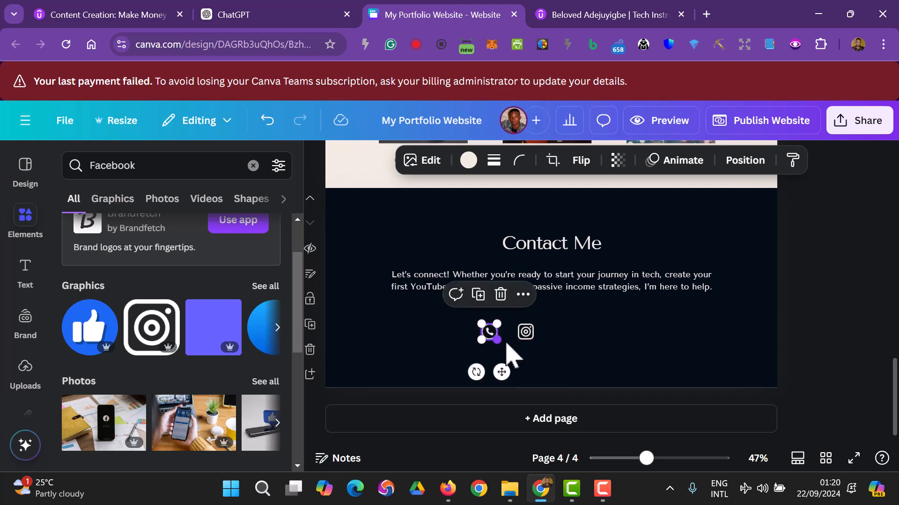
click(526, 363)
click(519, 334)
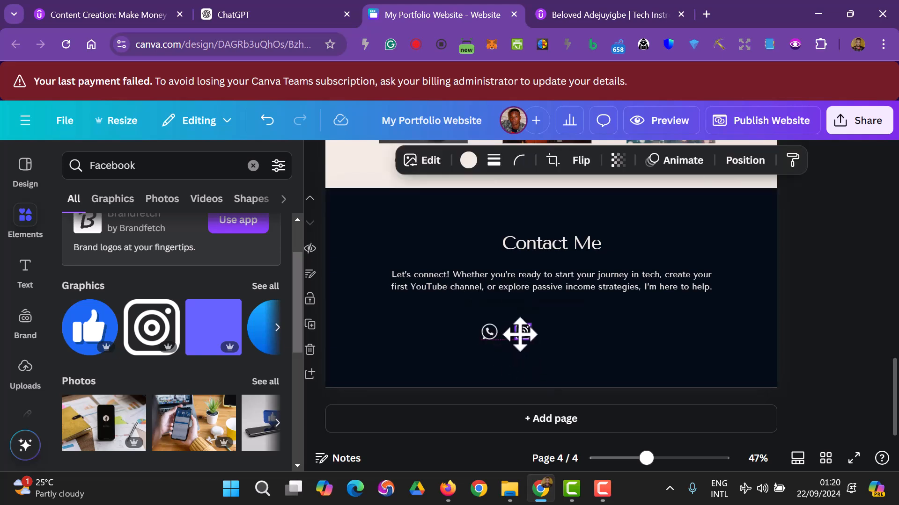
click(425, 371)
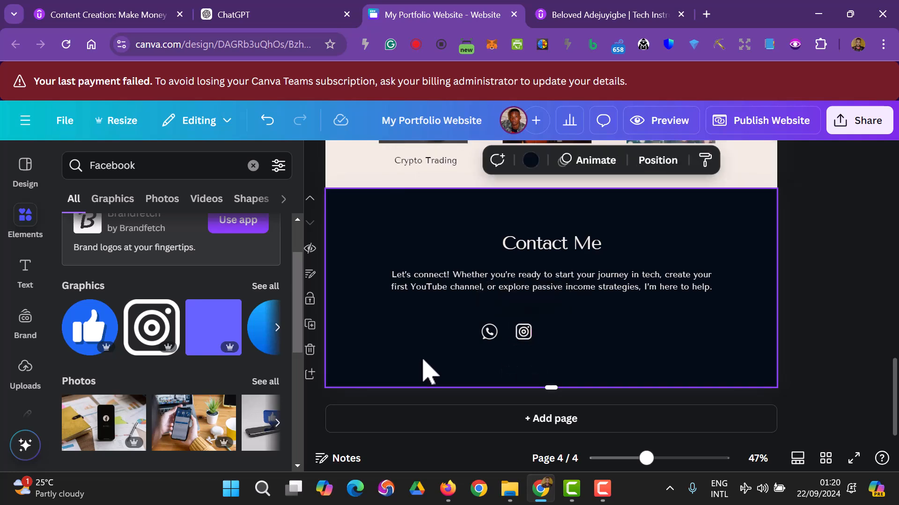
click(190, 170)
- Search Elements for 'X' and browse the Graphics results
click(252, 166)
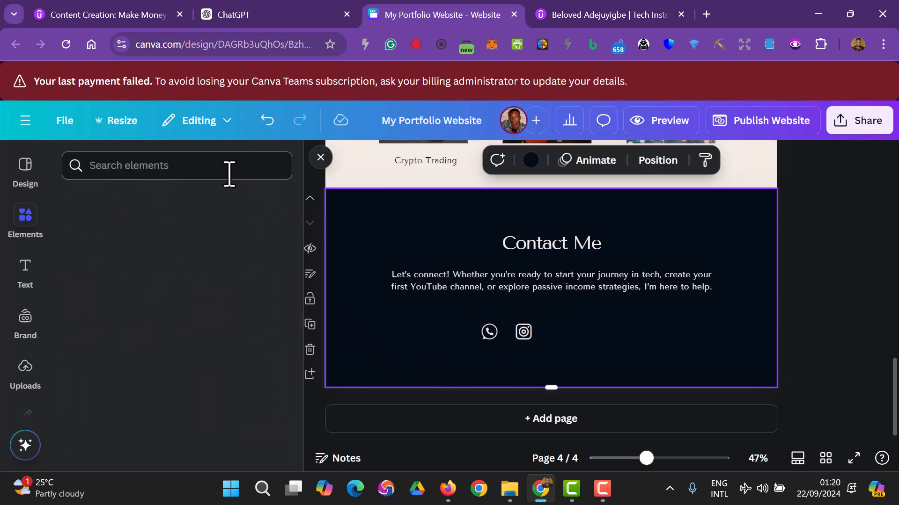
text(X)
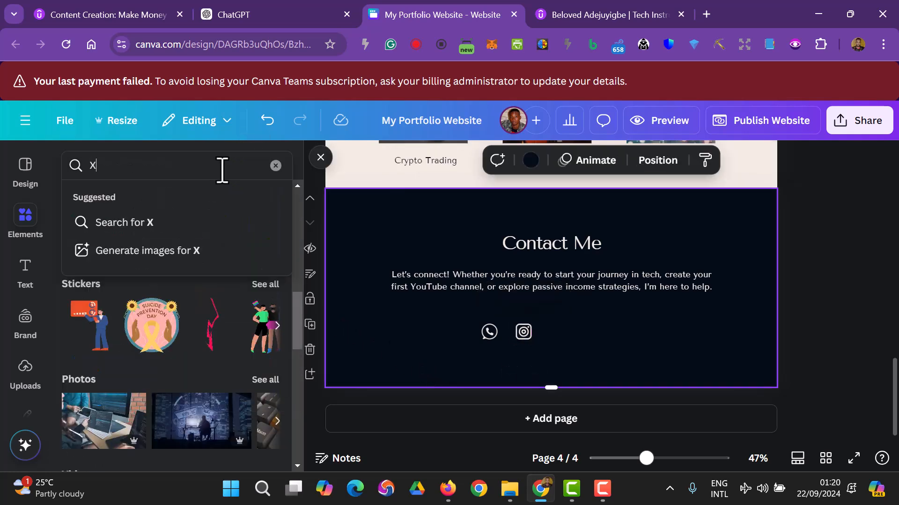
key(Return)
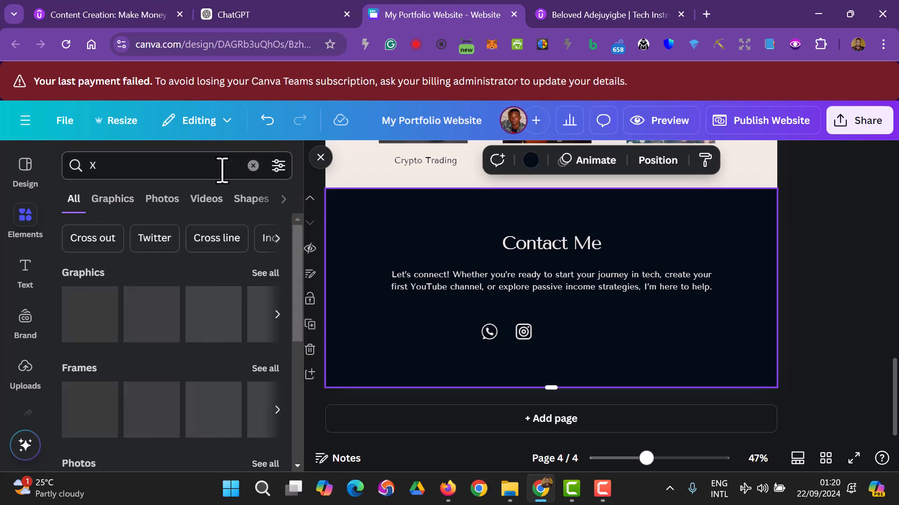
click(126, 202)
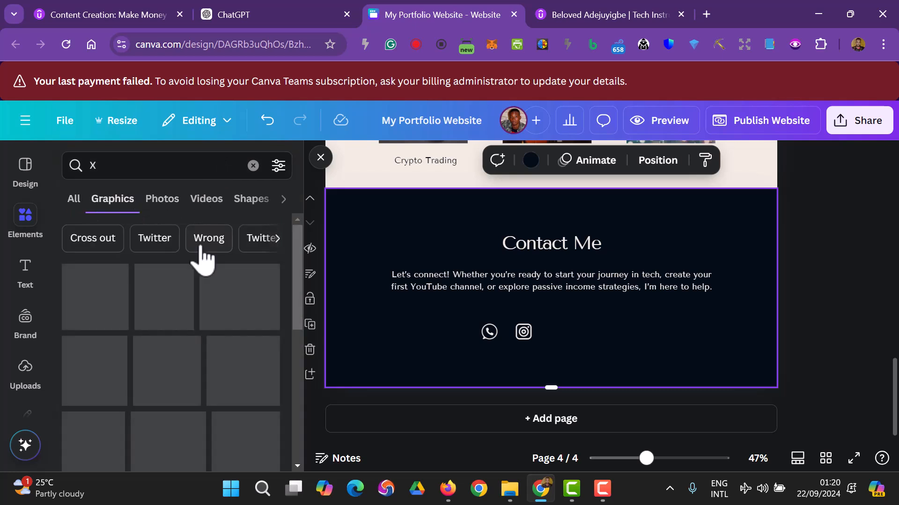
scroll(220, 299, down, 5)
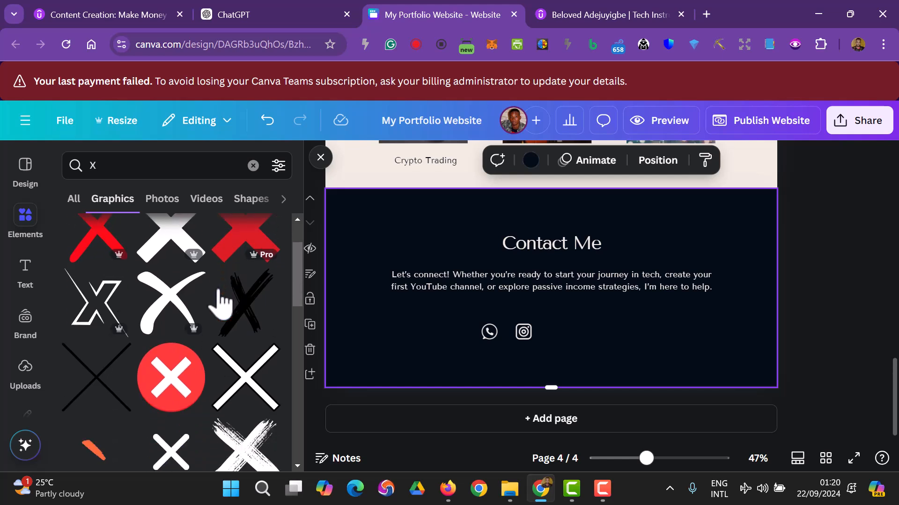
scroll(197, 299, down, 3)
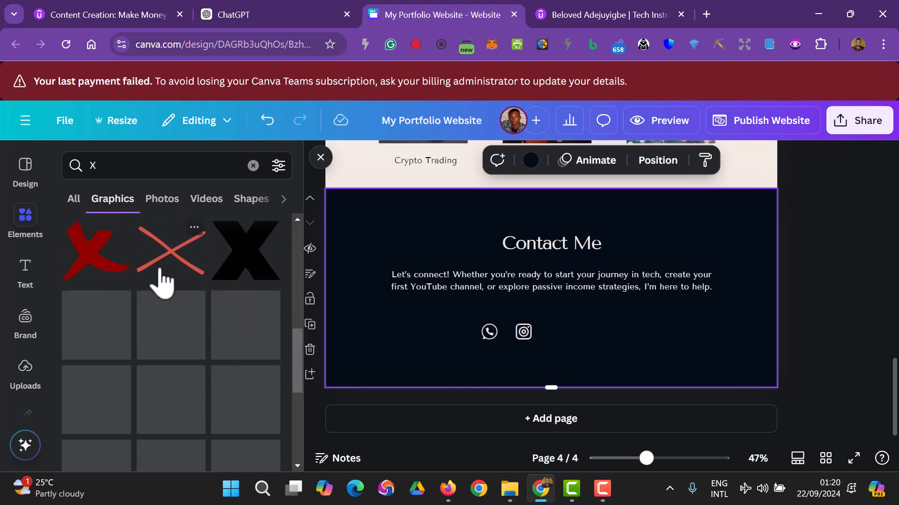
scroll(227, 326, up, 2)
- Replace the query with 'linkedin' and scroll through the LinkedIn graphics
click(125, 169)
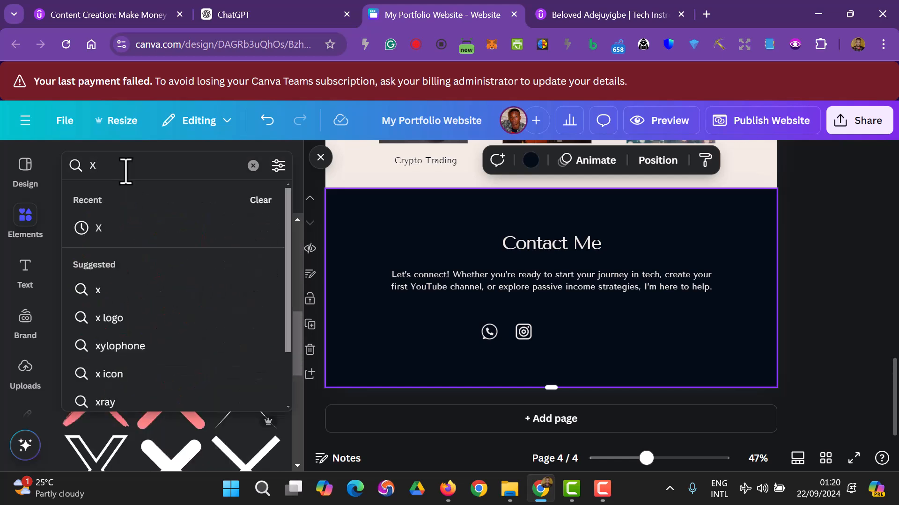
key(BackSpace)
text(Tw)
key(BackSpace)
key(BackSpace)
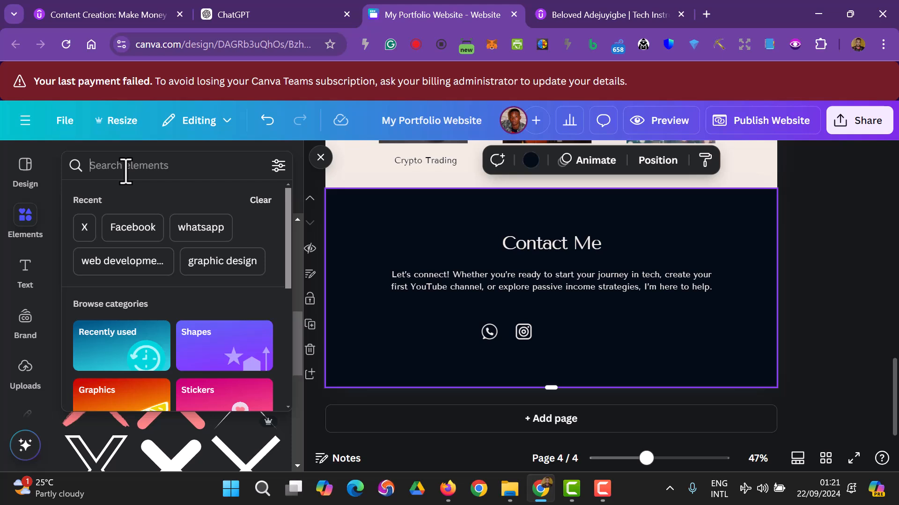
text(linkedin)
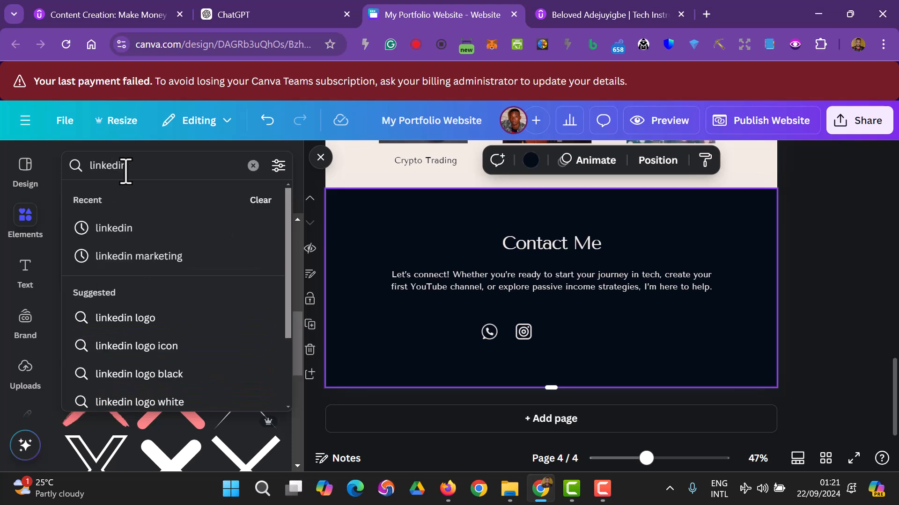
key(Return)
scroll(192, 290, down, 2)
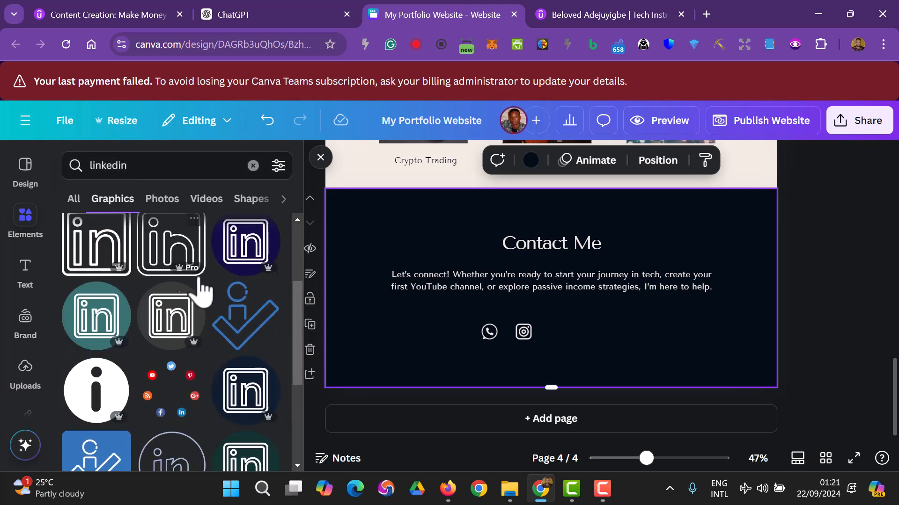
scroll(253, 365, down, 2)
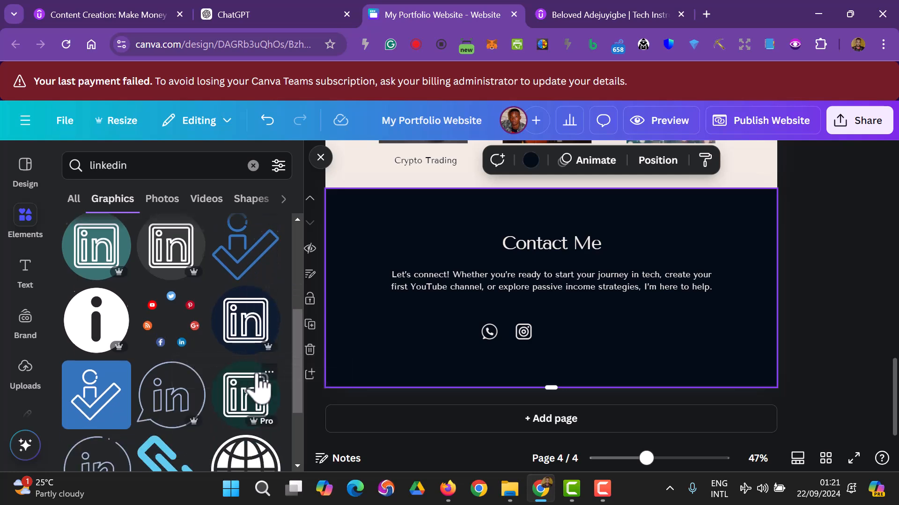
scroll(211, 381, down, 5)
scroll(186, 375, down, 3)
scroll(190, 375, up, 4)
scroll(187, 375, down, 2)
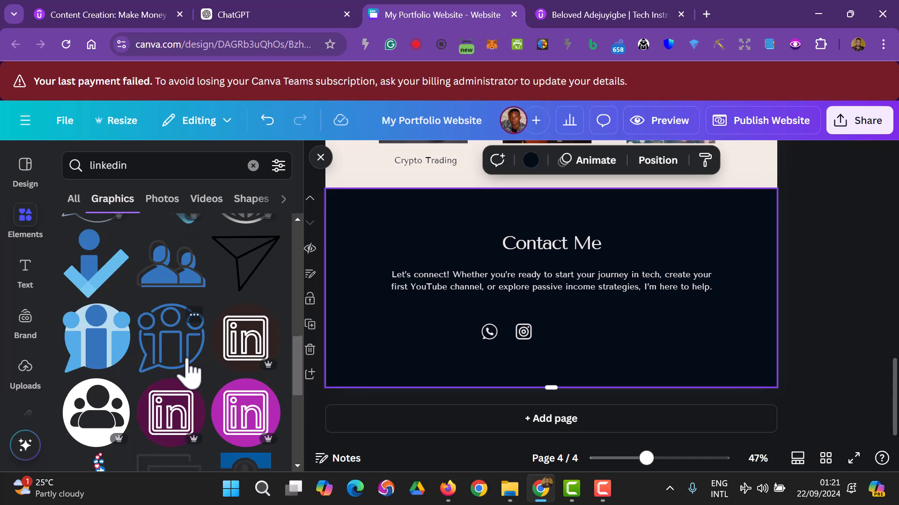
scroll(190, 370, up, 10)
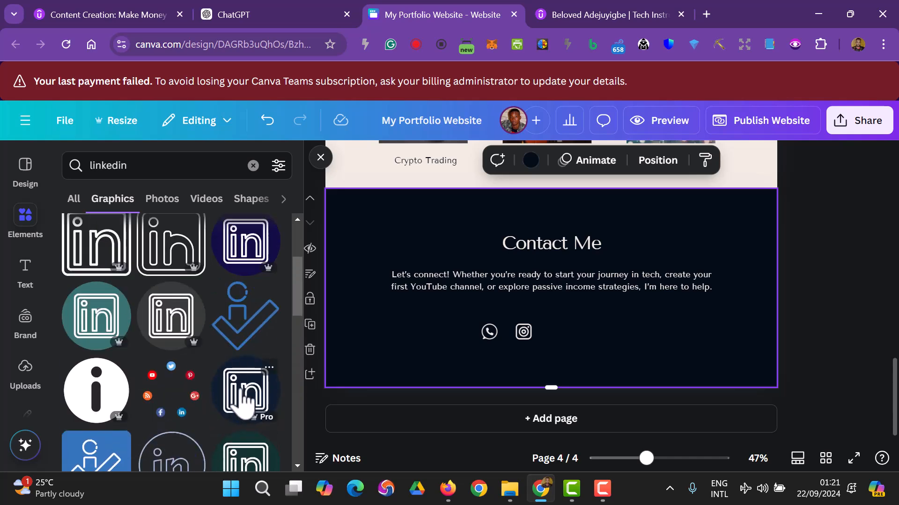
- Add a LinkedIn graphic near the other icons and colour it black with cream lines
click(243, 403)
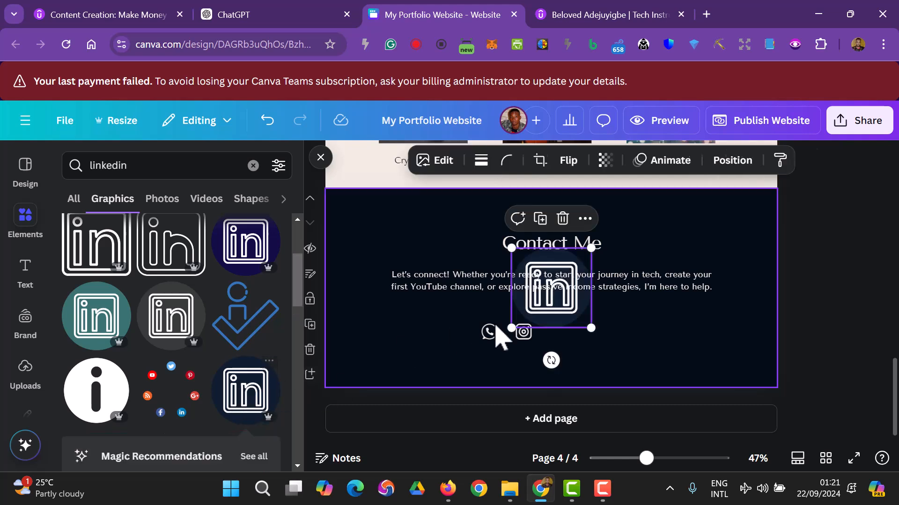
drag(566, 313, 588, 351)
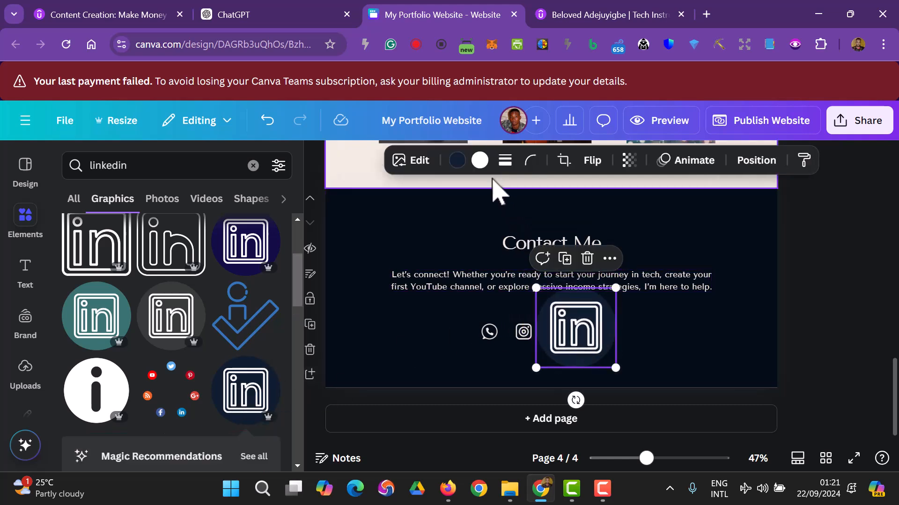
click(457, 161)
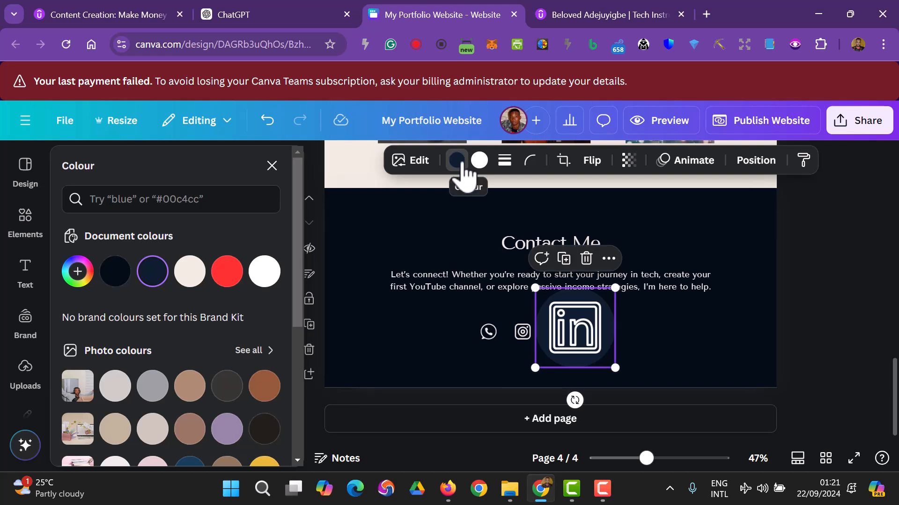
click(115, 272)
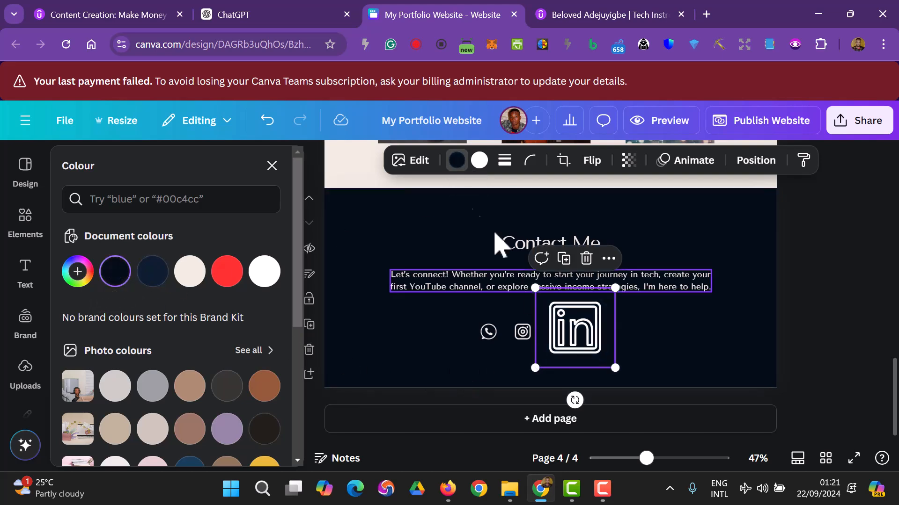
click(479, 161)
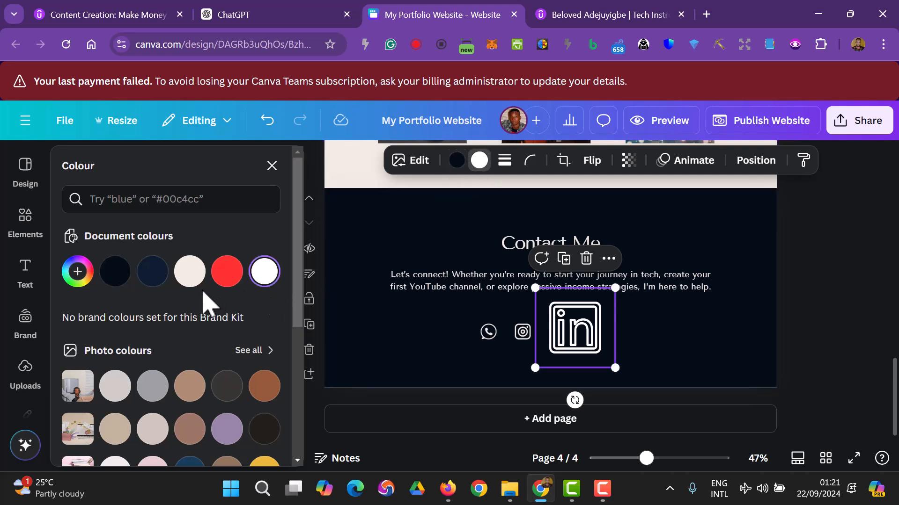
click(189, 272)
- Shrink the LinkedIn icon to match the others, right of Instagram
click(670, 363)
click(585, 358)
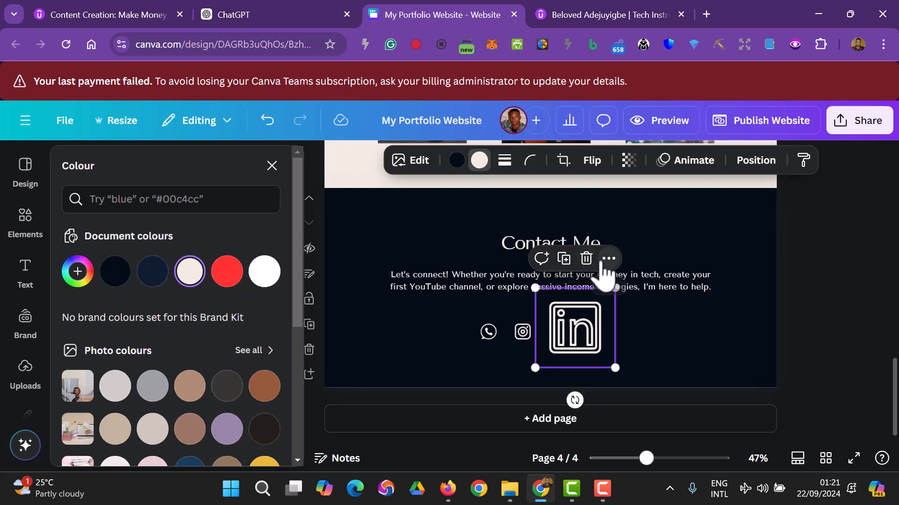
click(608, 258)
click(525, 333)
click(593, 356)
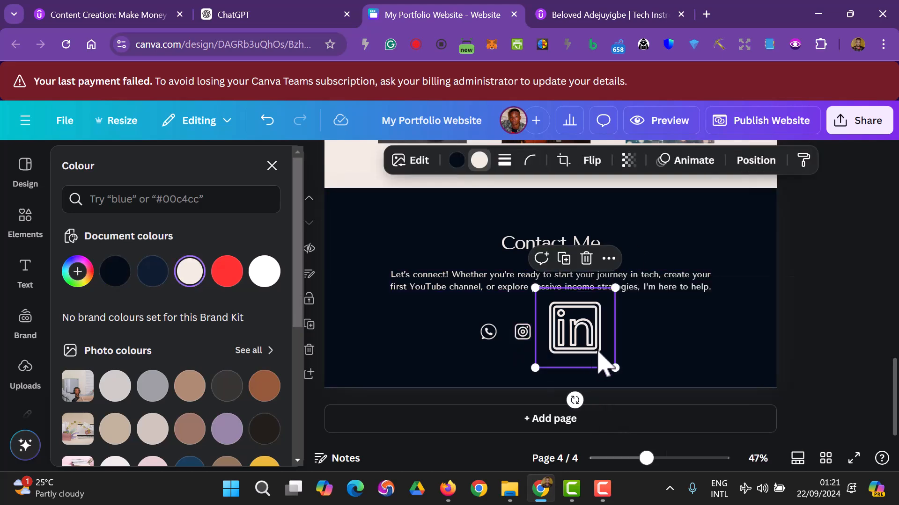
drag(614, 367, 559, 333)
- Close the Colour panel, reselect the small LinkedIn icon and open its Edit options
click(813, 341)
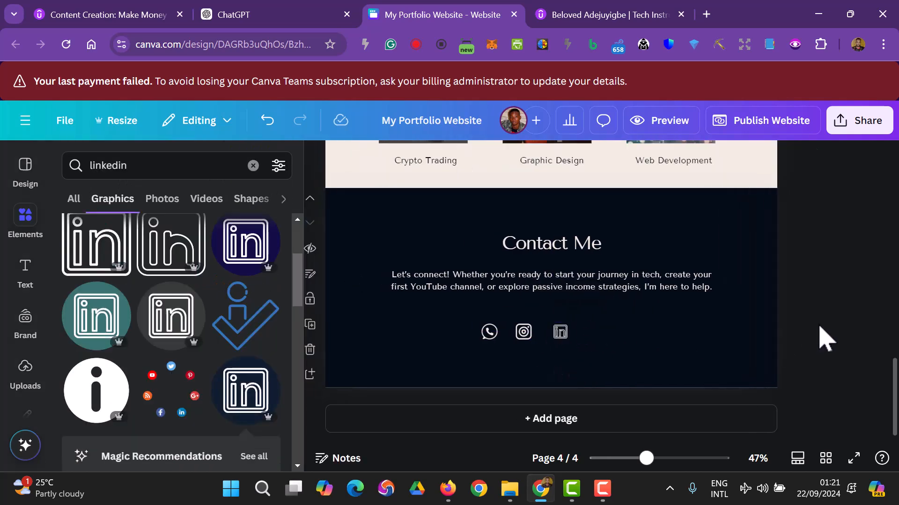
click(563, 340)
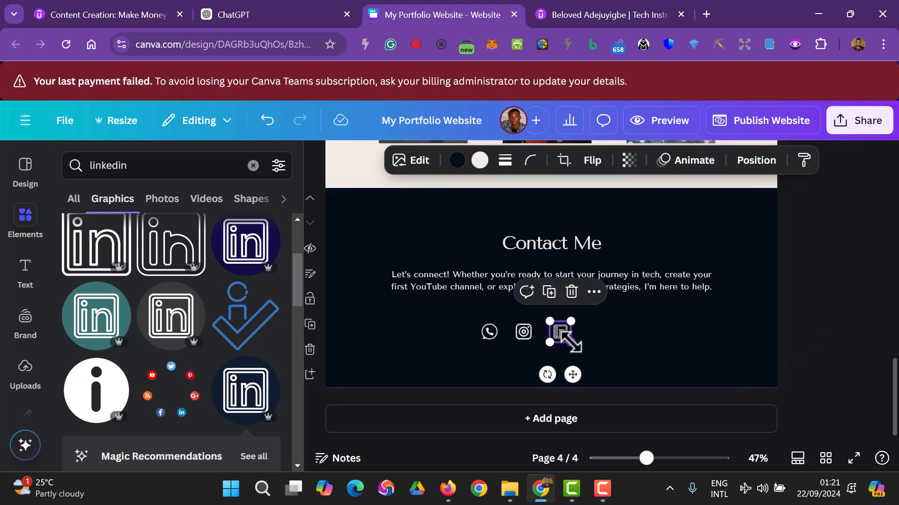
scroll(241, 349, up, 5)
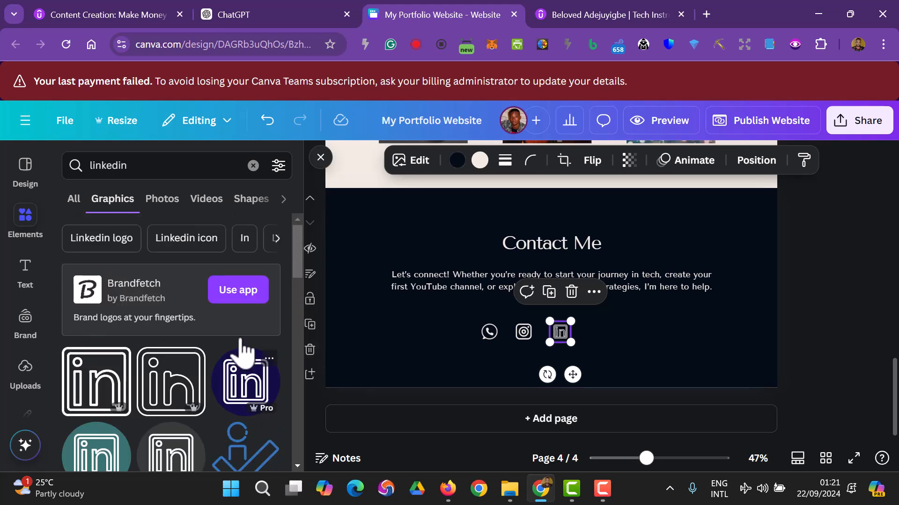
click(418, 163)
scroll(100, 385, down, 2)
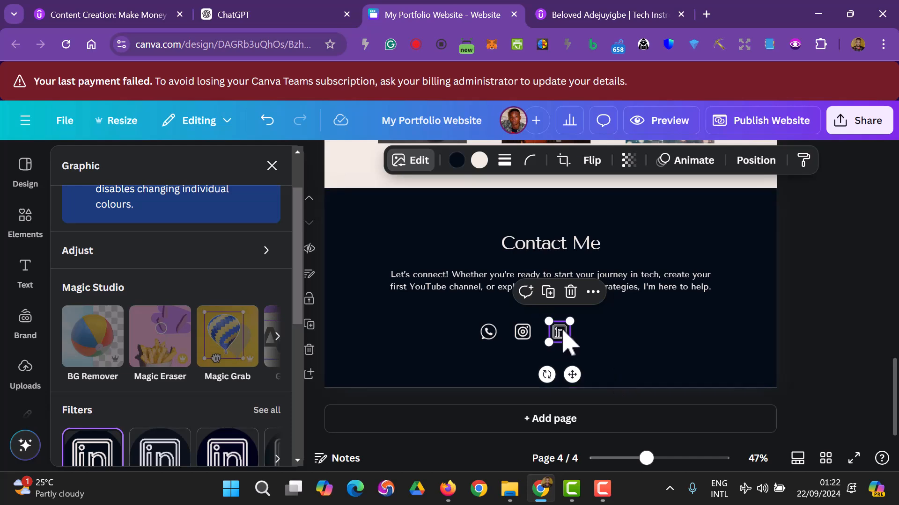
- Shrink the LinkedIn icon to about 47×47 so it matches the other icons
click(648, 354)
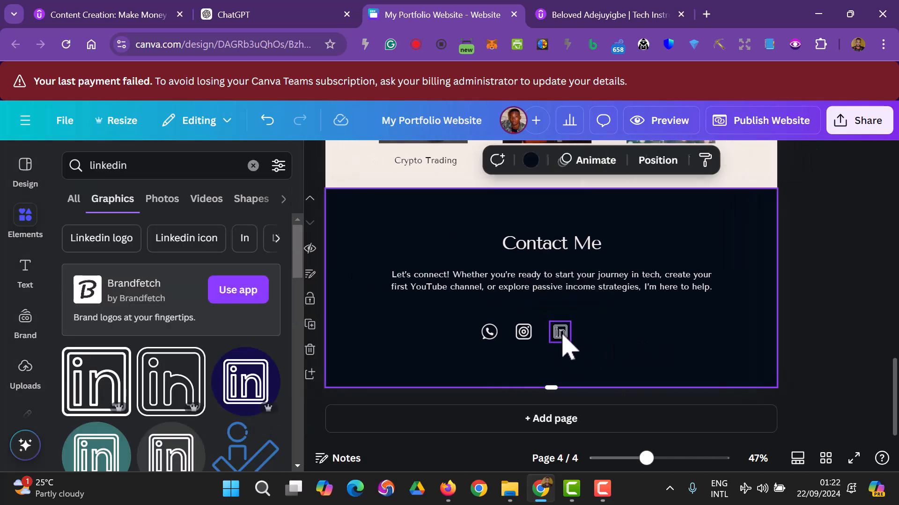
click(562, 334)
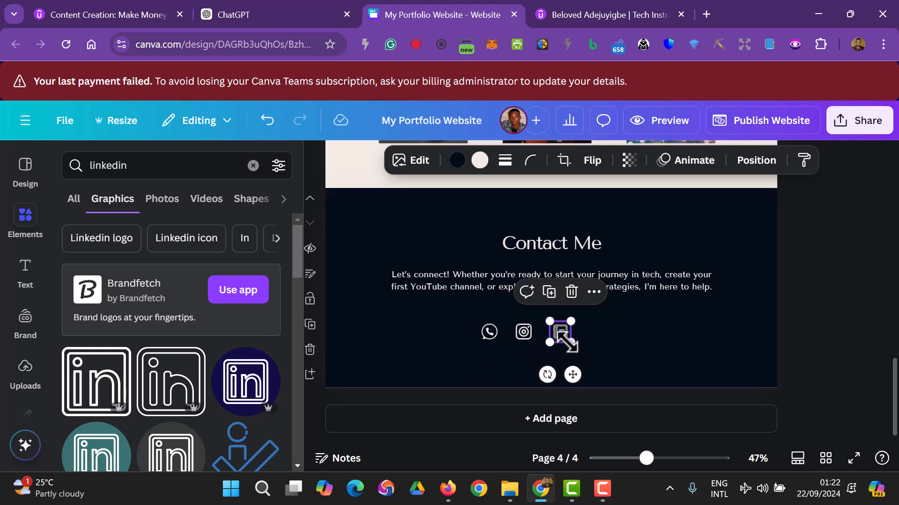
drag(567, 341, 561, 335)
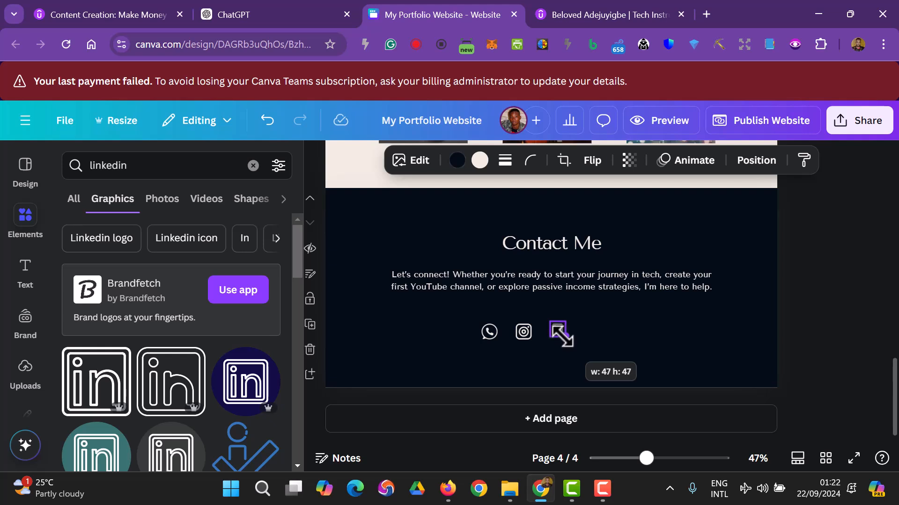
drag(564, 338, 559, 338)
click(784, 341)
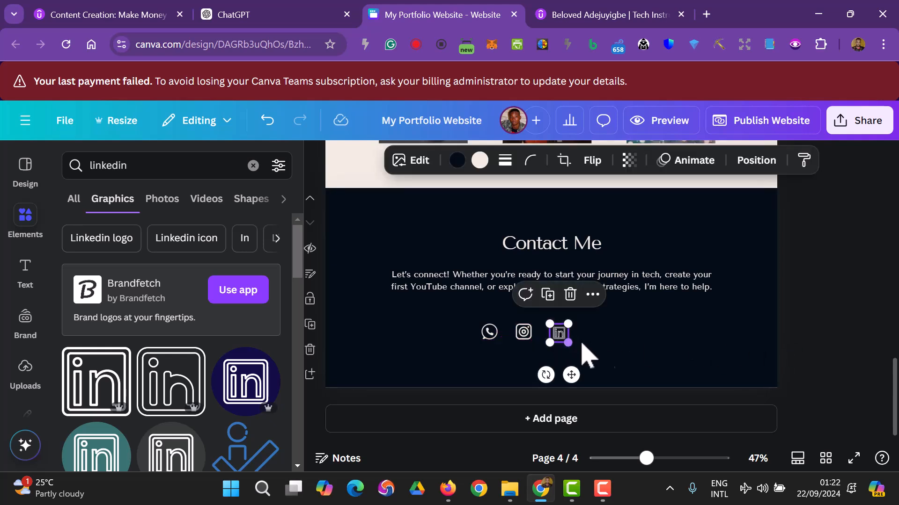
click(795, 362)
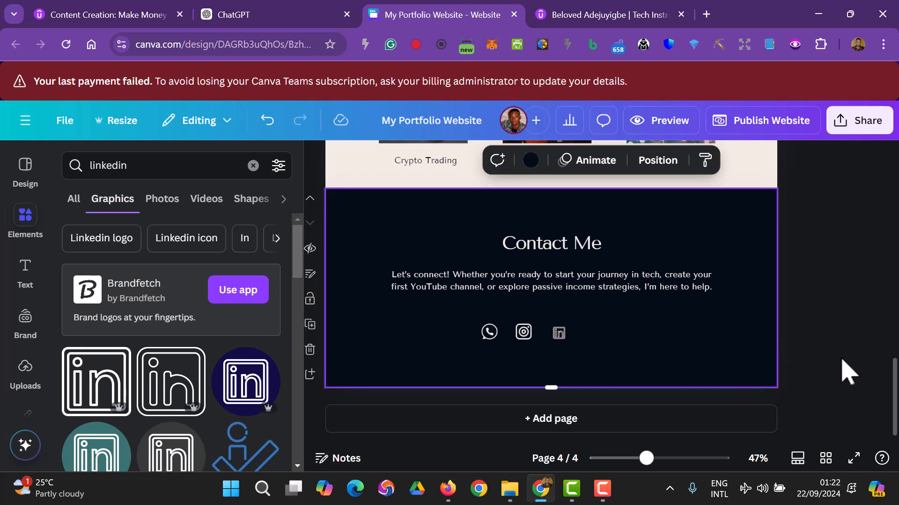
- Fine-tune the LinkedIn icon's size and nudge it into line with WhatsApp and Instagram
click(560, 334)
drag(569, 323, 567, 331)
click(576, 332)
click(563, 336)
mouse_move(568, 323)
mouse_down()
mouse_move(569, 315)
mouse_move(567, 336)
mouse_up()
click(844, 337)
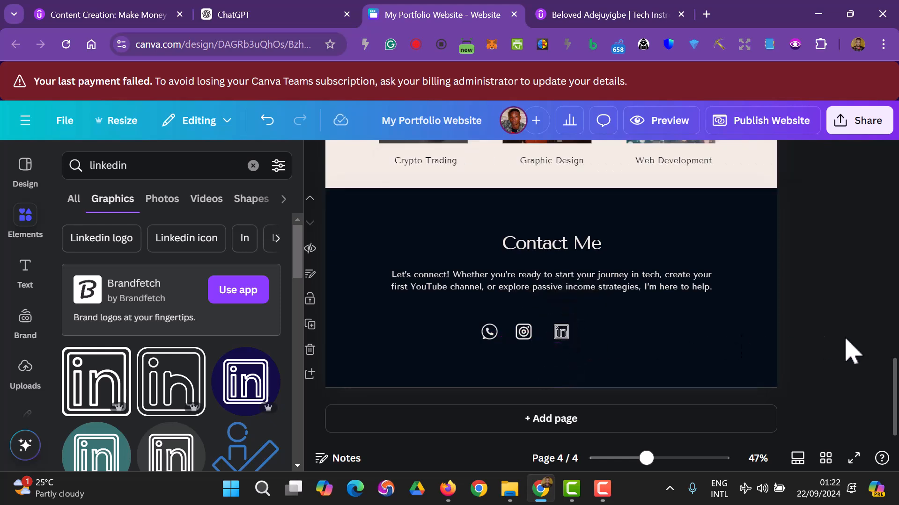
click(561, 336)
drag(563, 336, 563, 337)
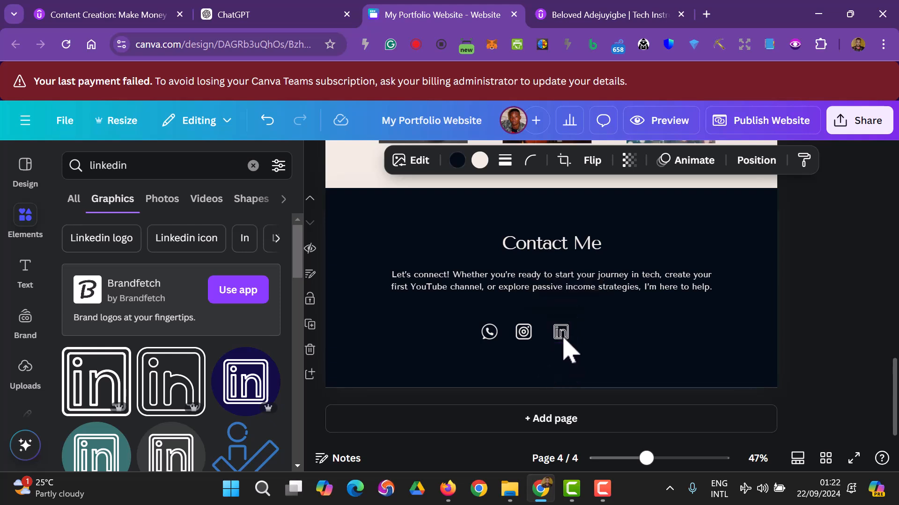
click(840, 347)
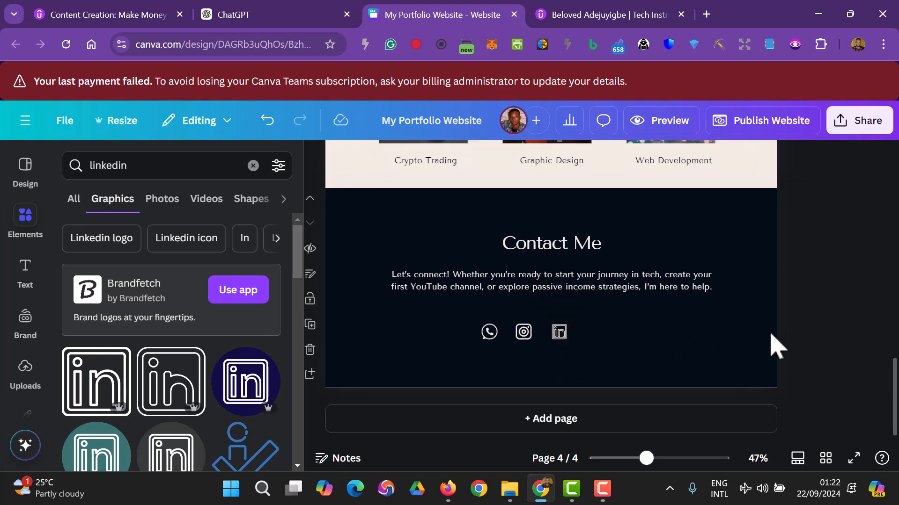
- Select all three social icons, try centre alignment, then undo it
click(489, 333)
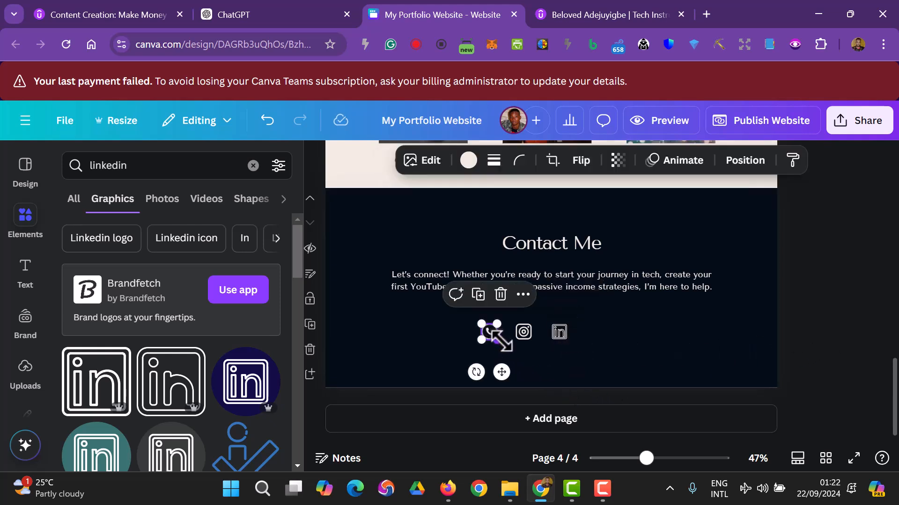
shift+click(522, 338)
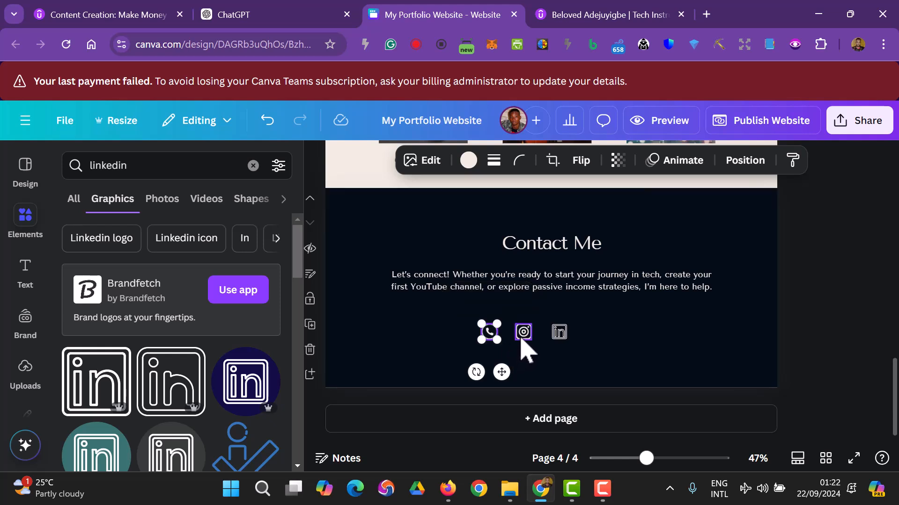
shift+click(561, 341)
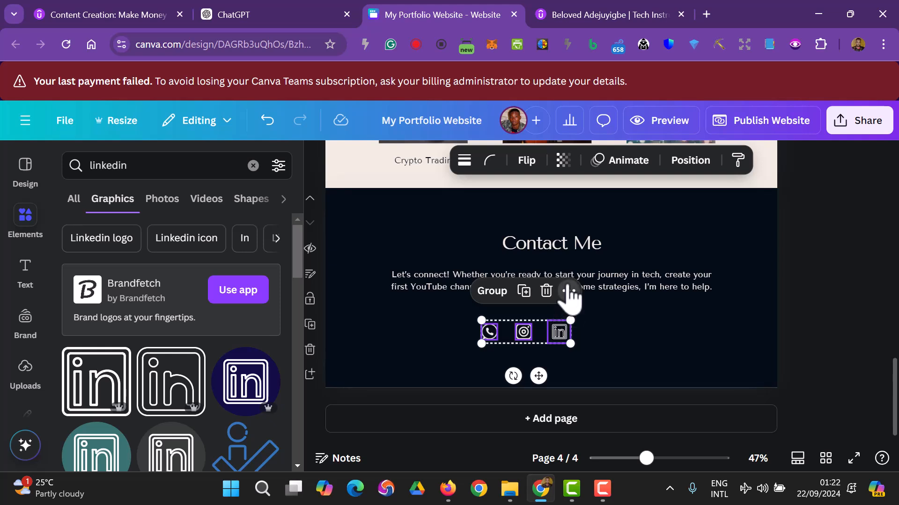
click(568, 290)
mouse_move(690, 242)
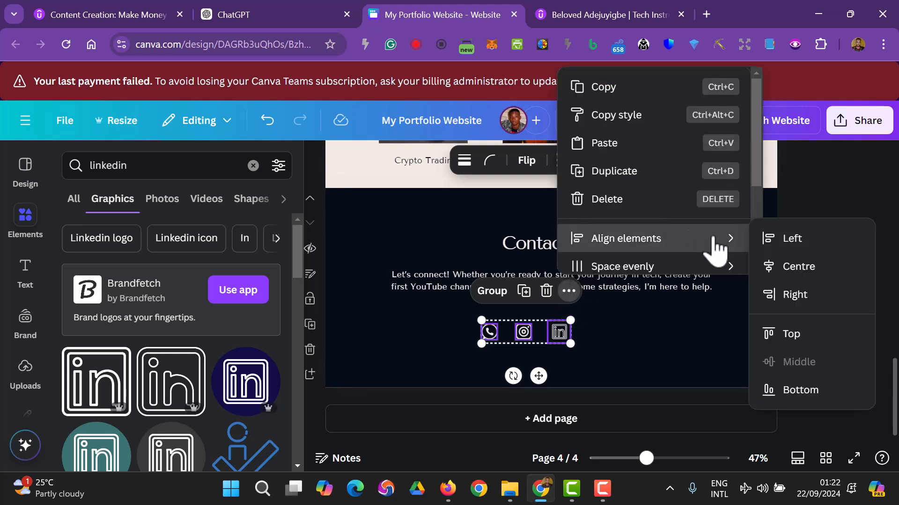
click(788, 268)
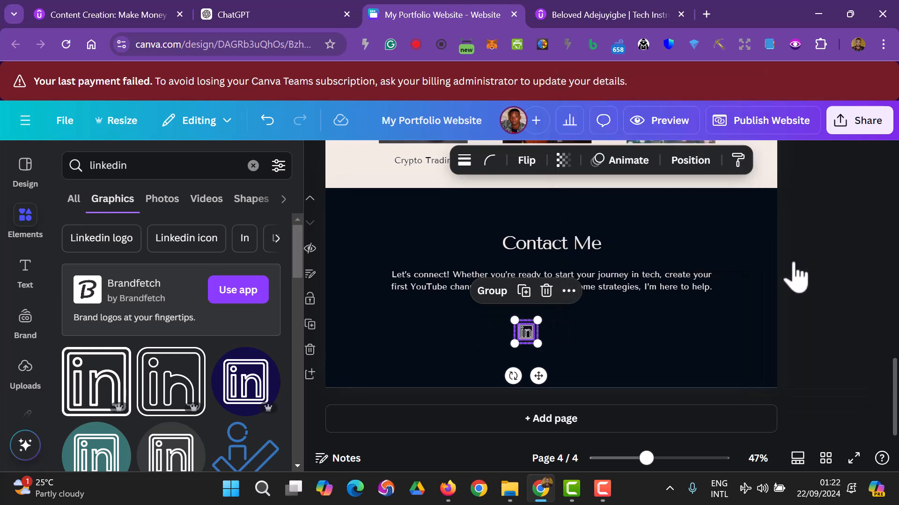
key(ctrl+z)
- Space the WhatsApp, Instagram and LinkedIn icons evenly horizontally
click(569, 291)
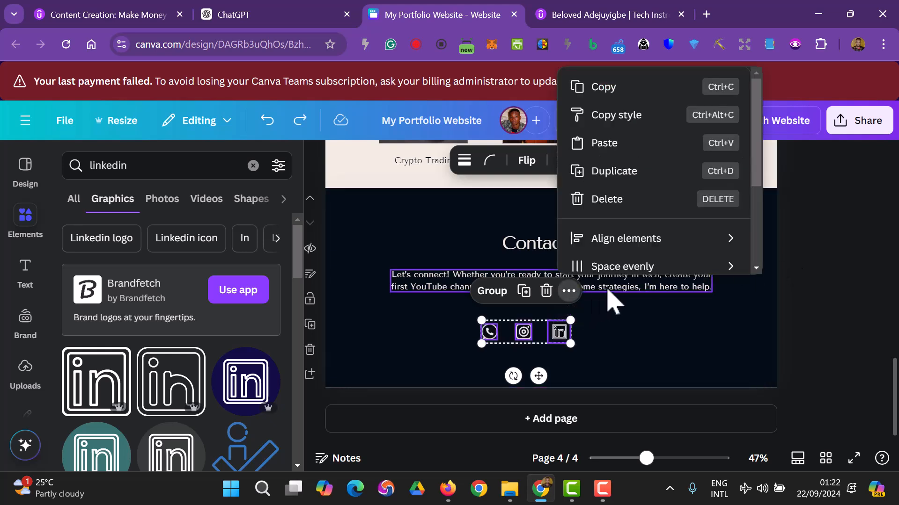
scroll(654, 208, down, 1)
mouse_move(655, 213)
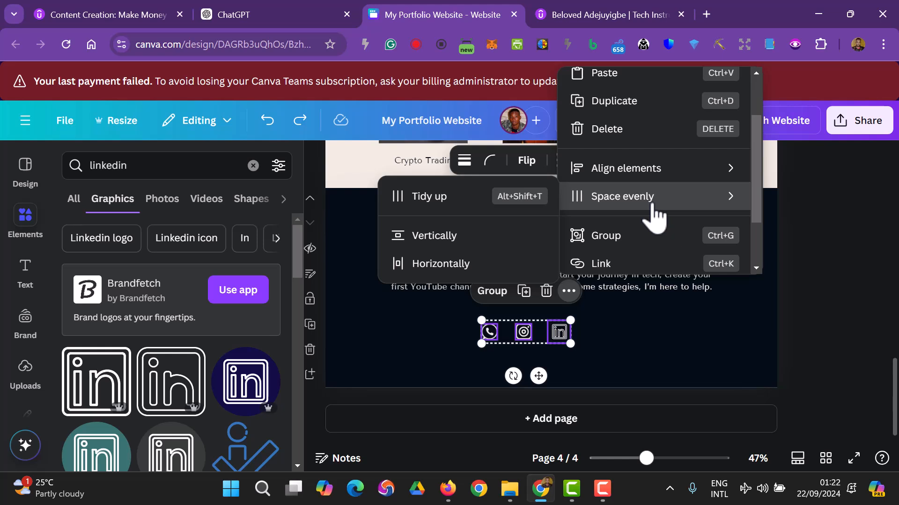
click(450, 265)
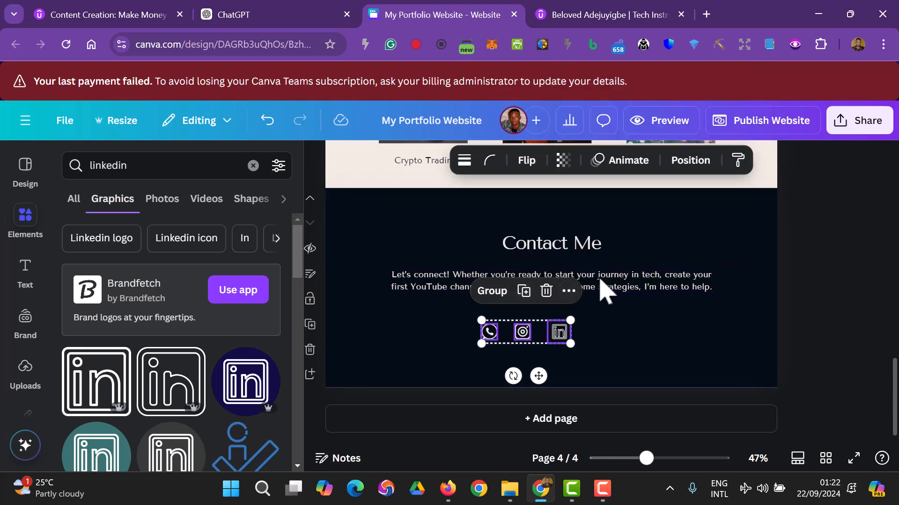
- Group the three icons and centre the row beneath the Contact Me paragraph
click(568, 291)
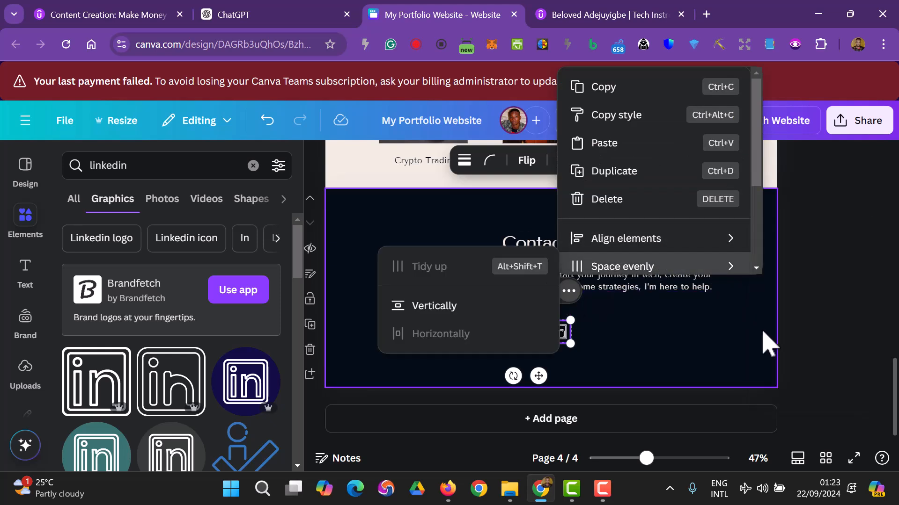
mouse_move(682, 232)
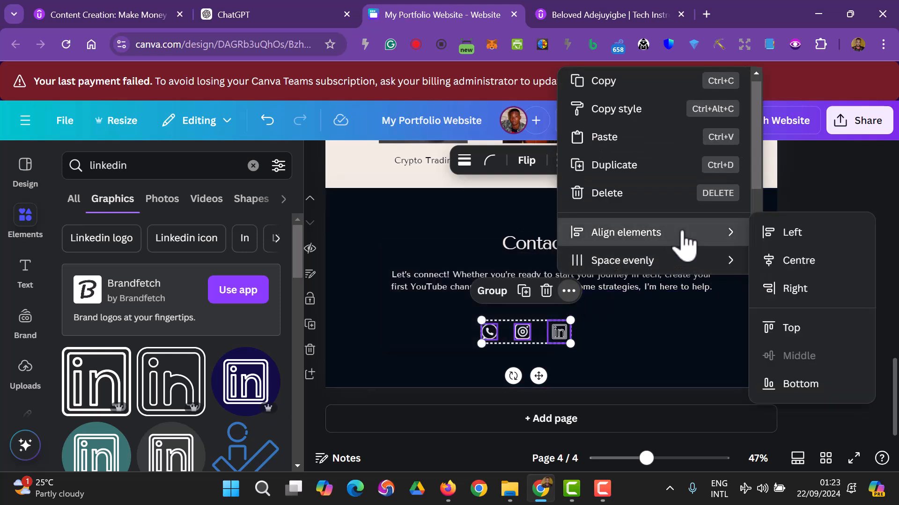
mouse_move(688, 259)
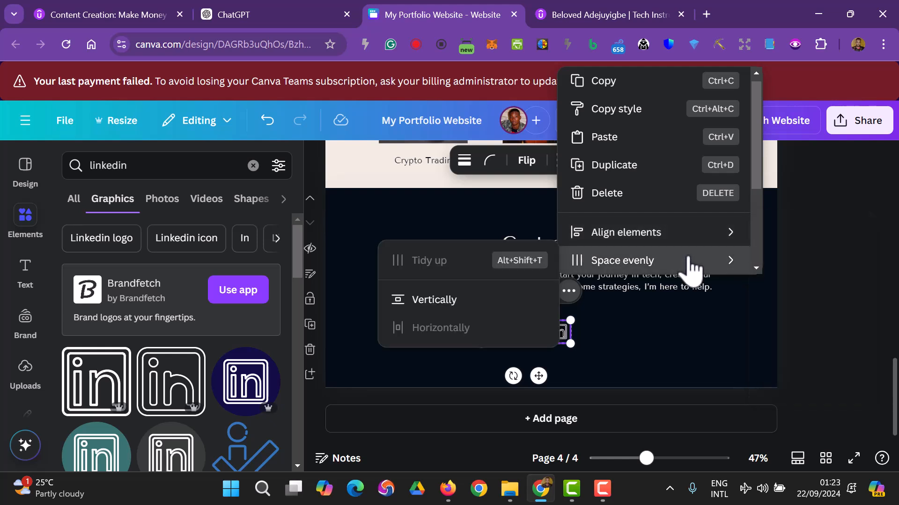
scroll(688, 260, down, 2)
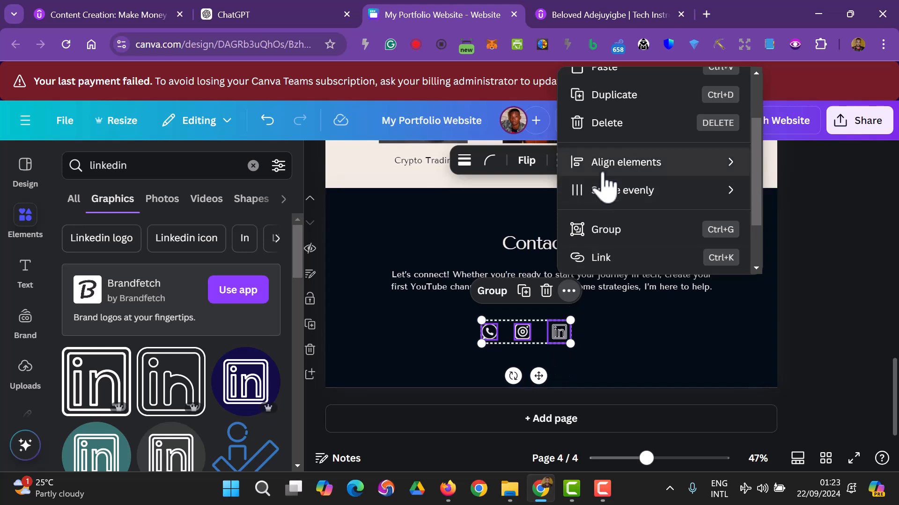
scroll(604, 185, up, 2)
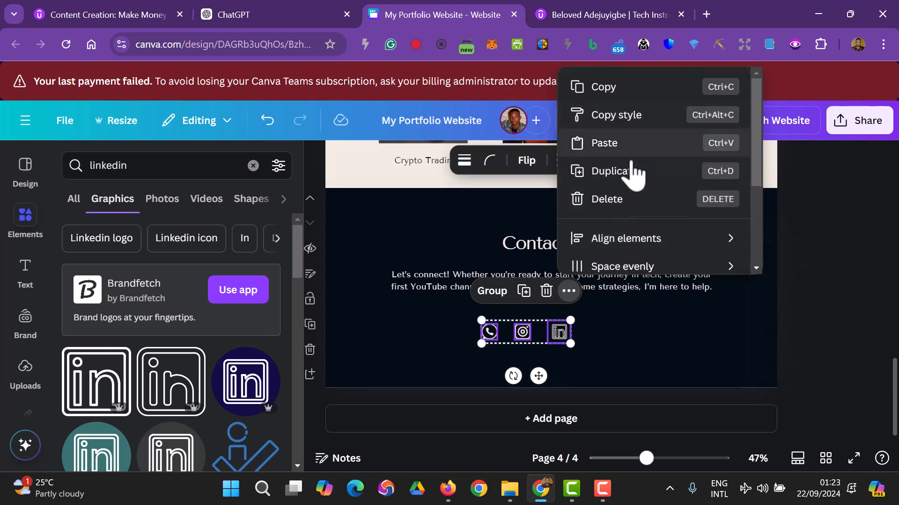
click(495, 292)
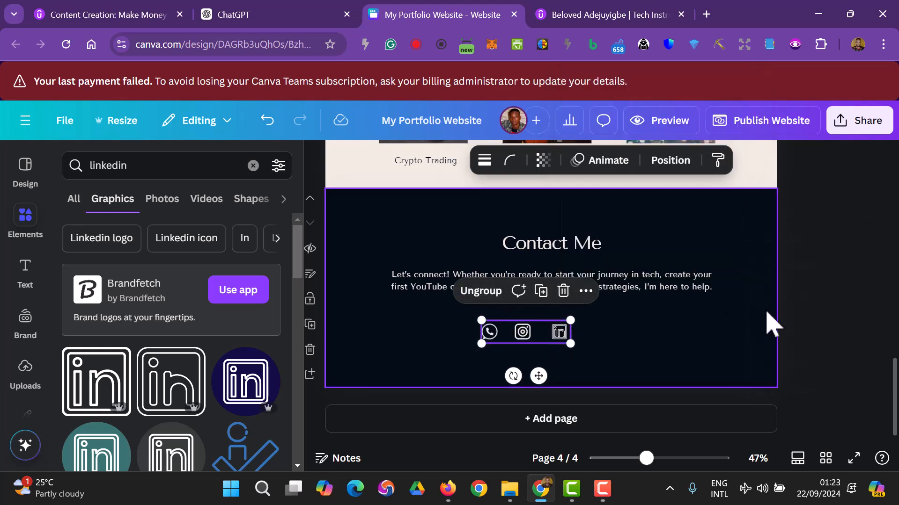
click(838, 317)
double_click(530, 332)
drag(530, 332, 542, 331)
- Ungroup the three social icons
click(840, 332)
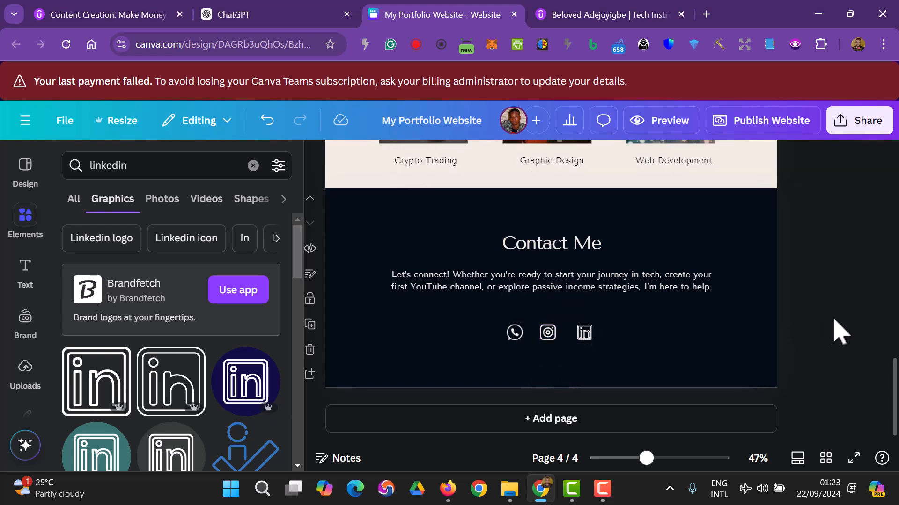
click(570, 338)
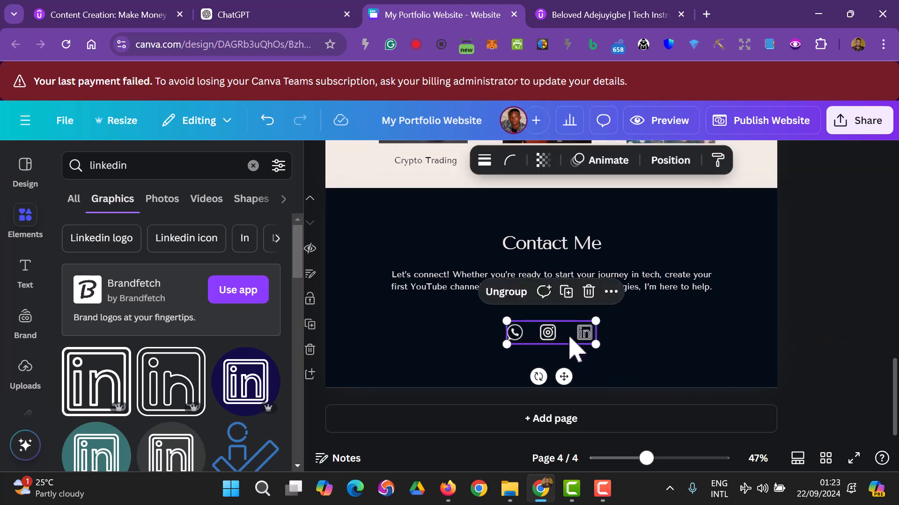
click(506, 292)
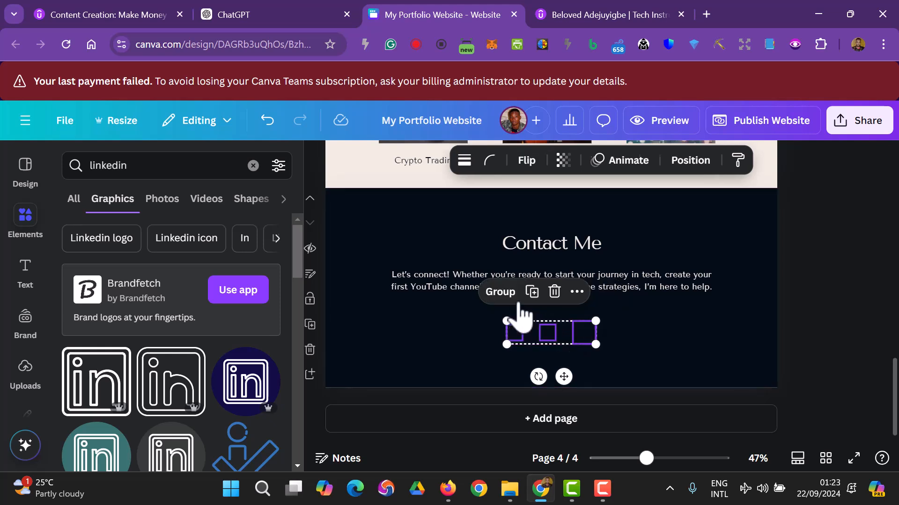
click(801, 315)
- Recolour the LinkedIn icon with a cream background and a dark navy logo
click(591, 341)
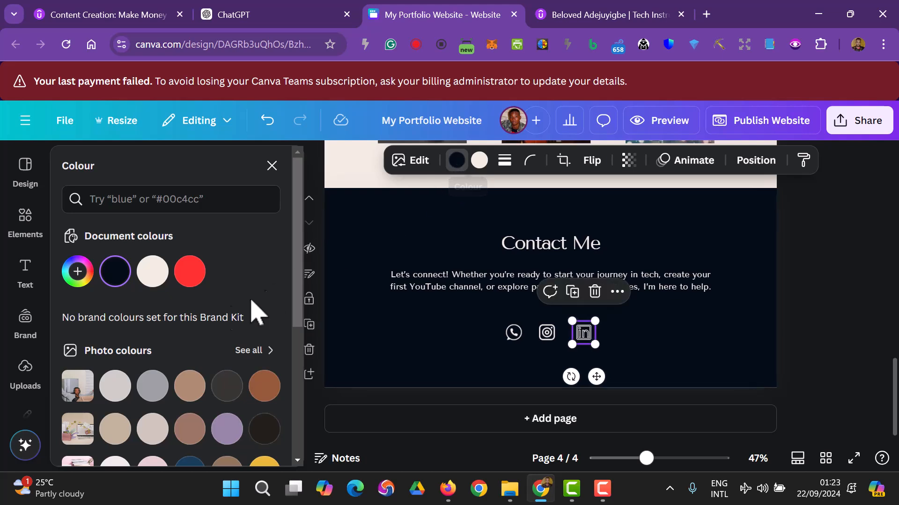
click(151, 273)
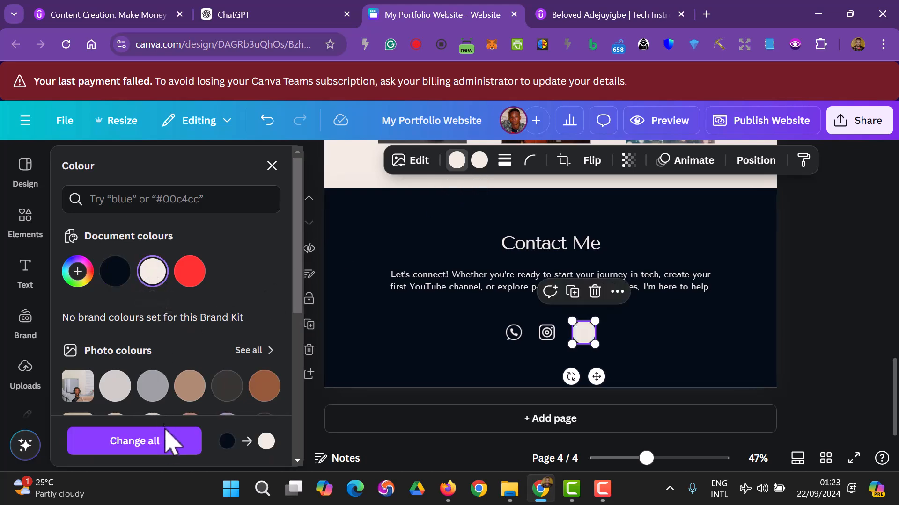
click(479, 160)
click(114, 273)
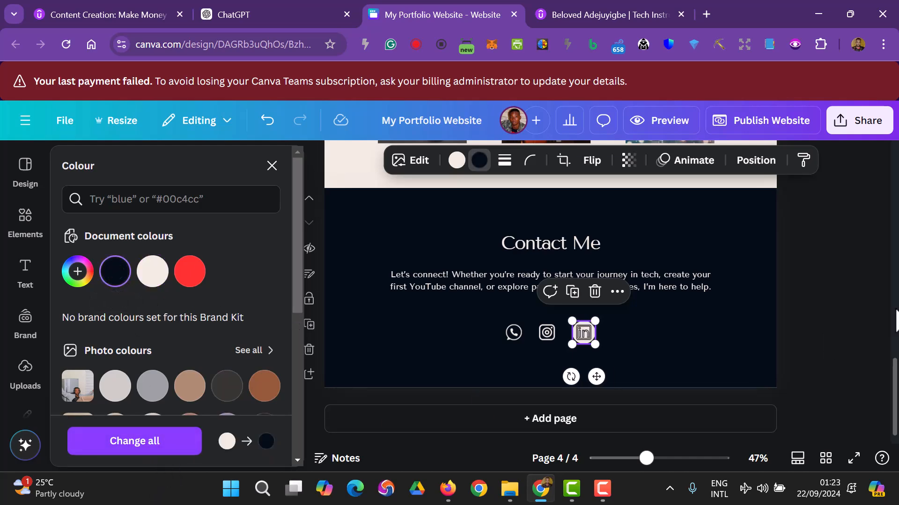
scroll(871, 323, up, 2)
click(872, 328)
scroll(864, 332, down, 2)
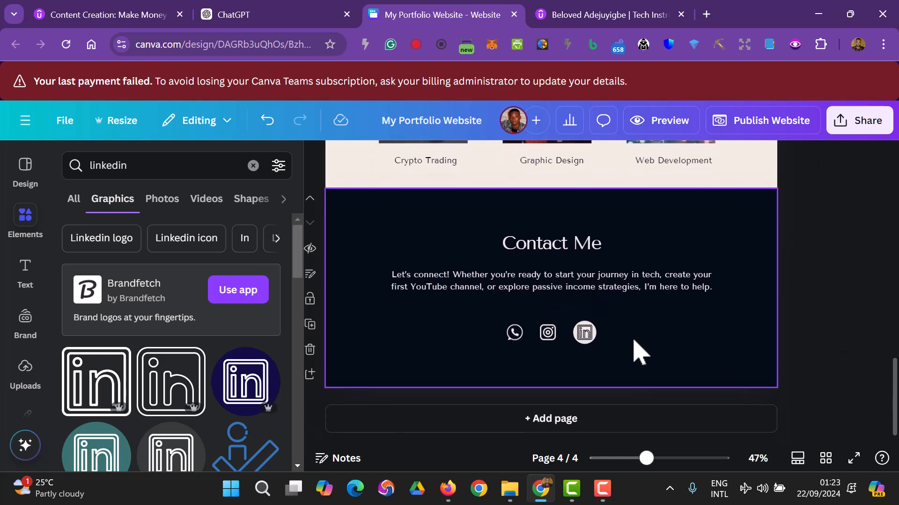
- Delete the current LinkedIn icon and browse Elements for the speech-bubble LinkedIn graphic
click(585, 333)
key(Delete)
scroll(206, 412, down, 3)
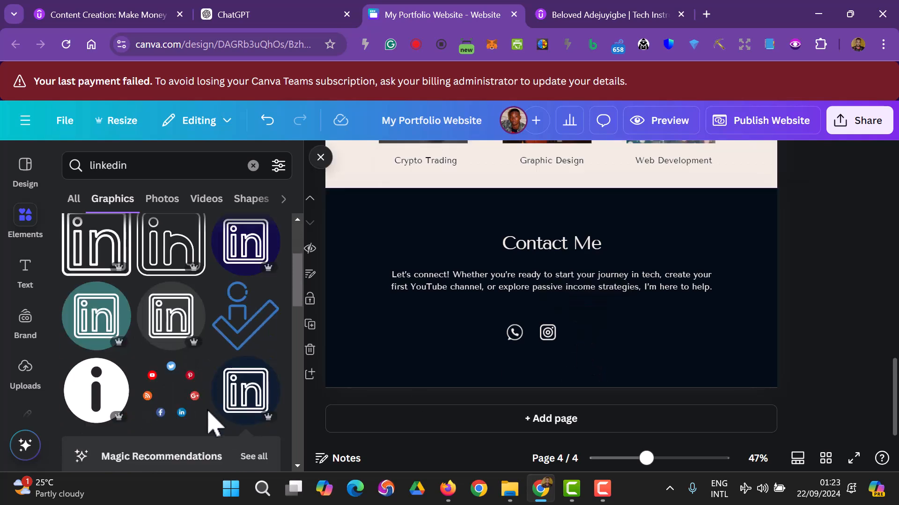
scroll(209, 410, down, 5)
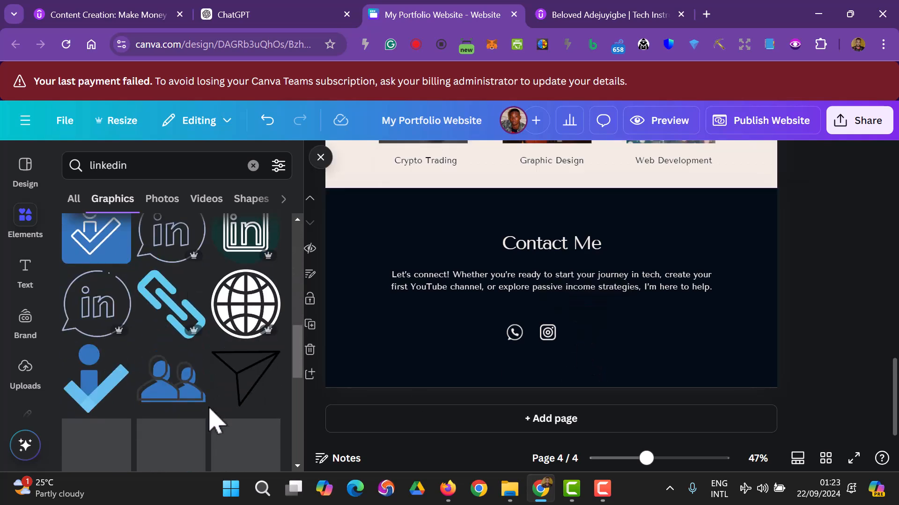
scroll(209, 412, down, 6)
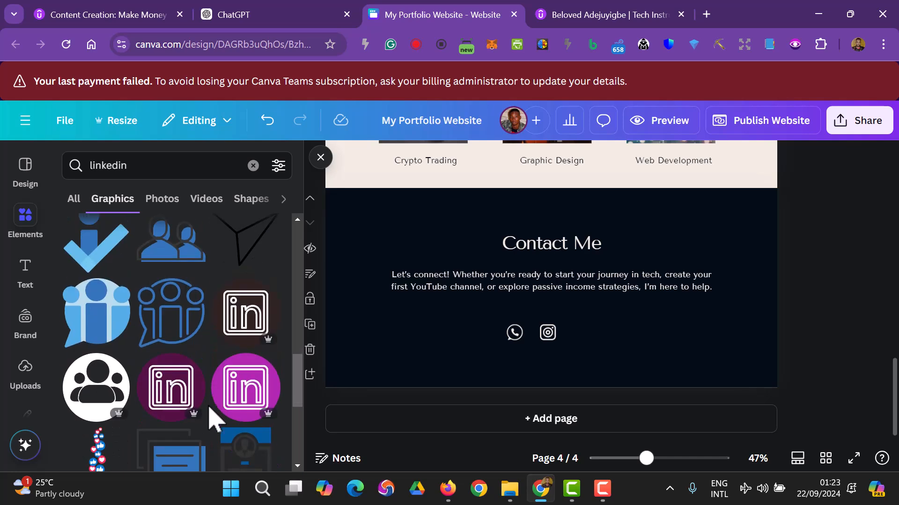
scroll(209, 412, down, 8)
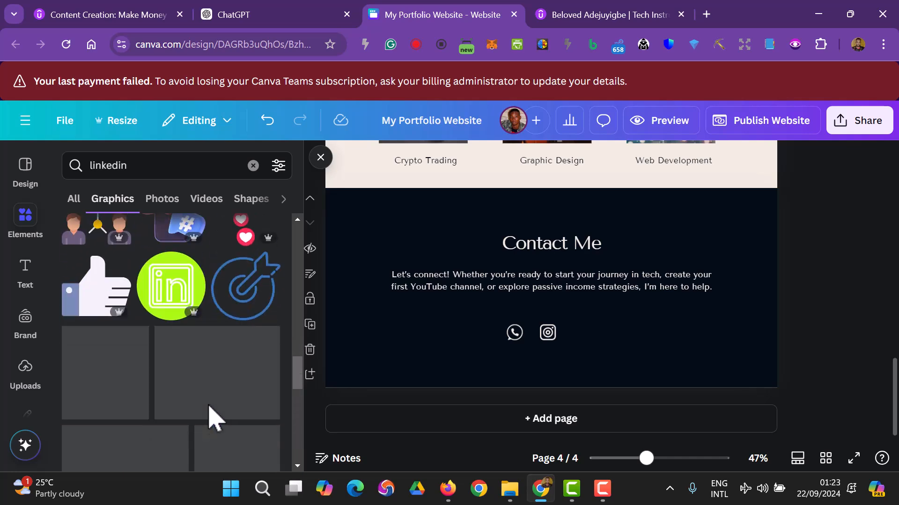
scroll(209, 411, up, 10)
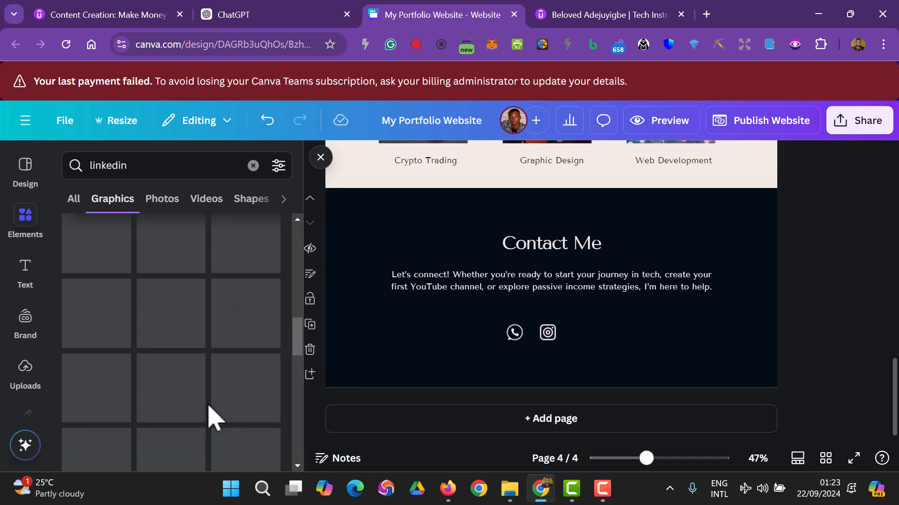
scroll(181, 331, down, 2)
scroll(180, 322, up, 2)
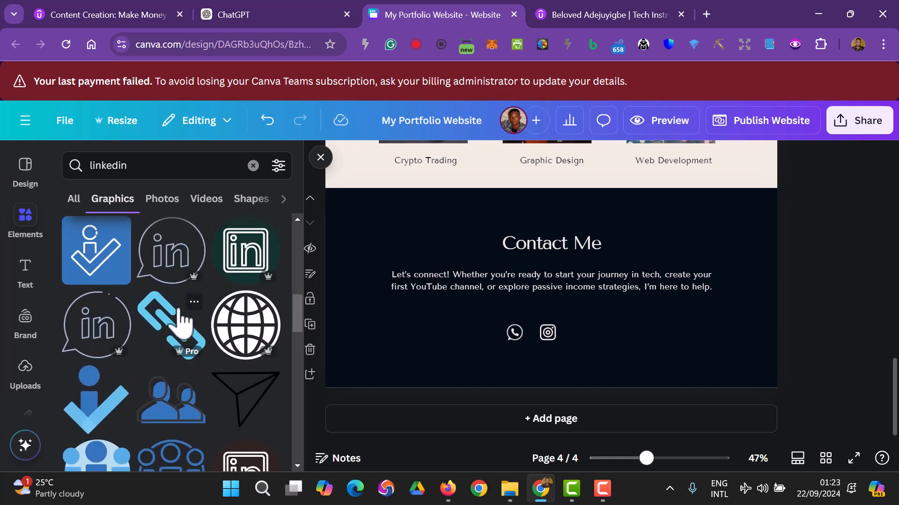
- Add the speech-bubble LinkedIn graphic beside Instagram, shrink it to match, and colour it cream
click(114, 325)
drag(533, 323, 592, 361)
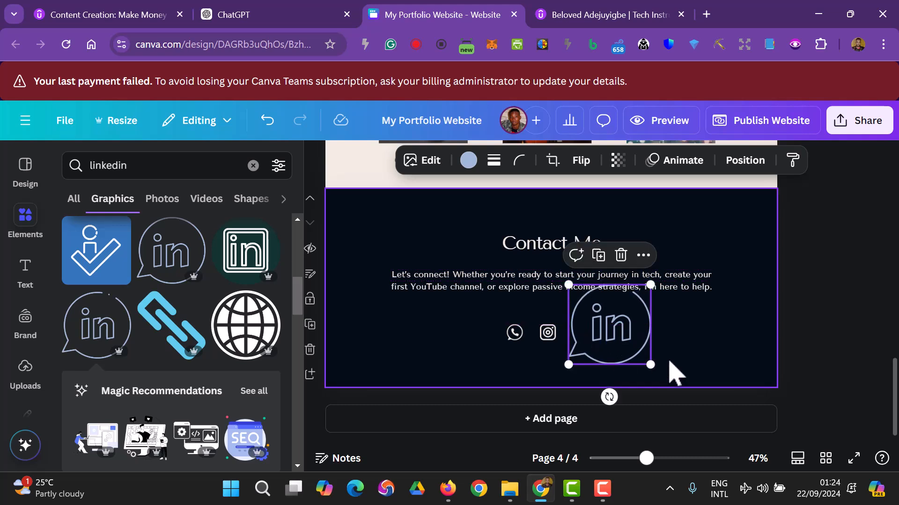
drag(652, 366, 594, 337)
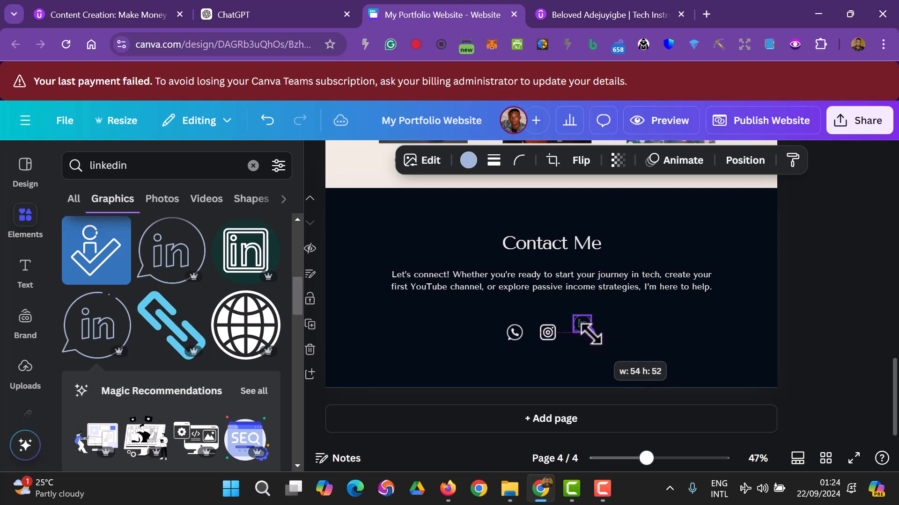
drag(586, 328, 579, 336)
click(810, 355)
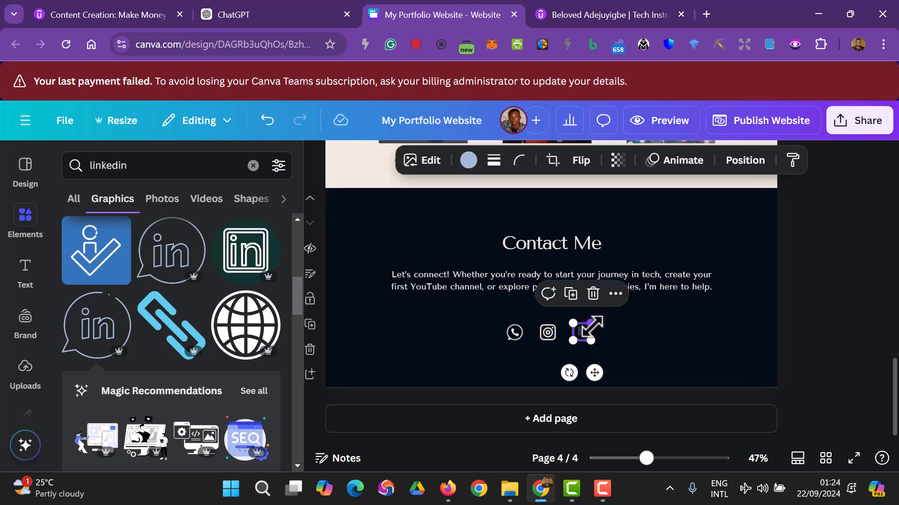
click(468, 160)
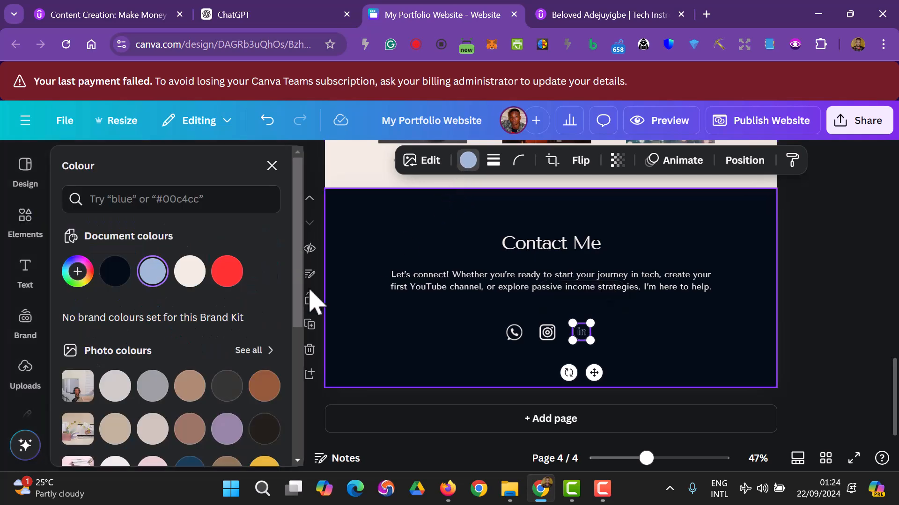
click(196, 281)
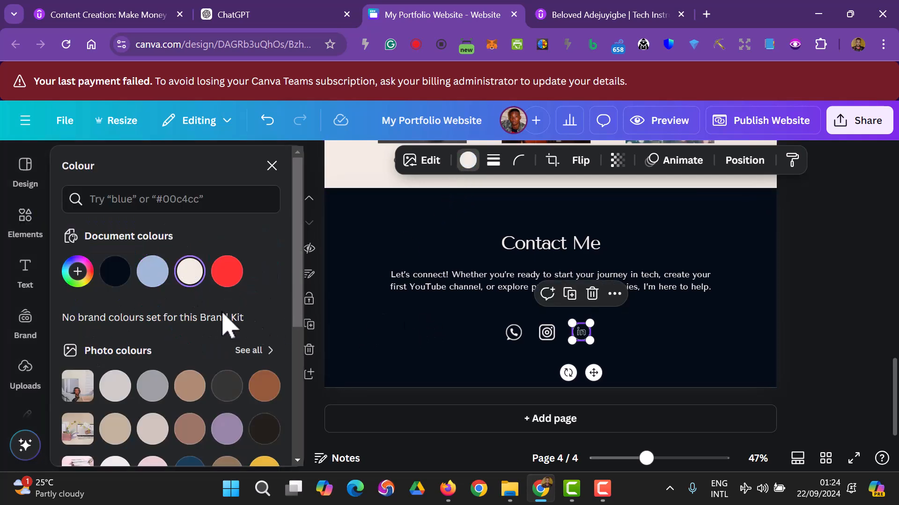
click(881, 346)
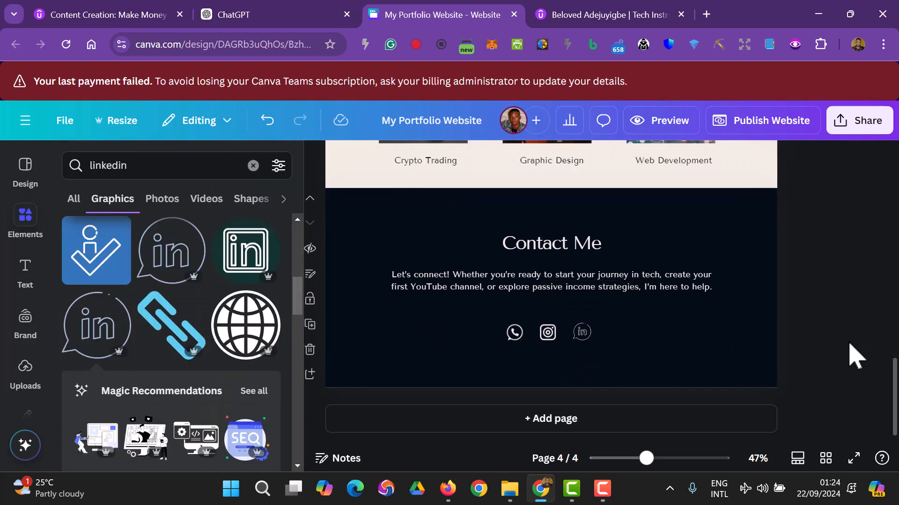
- Select the WhatsApp, Instagram and LinkedIn icons together
click(514, 337)
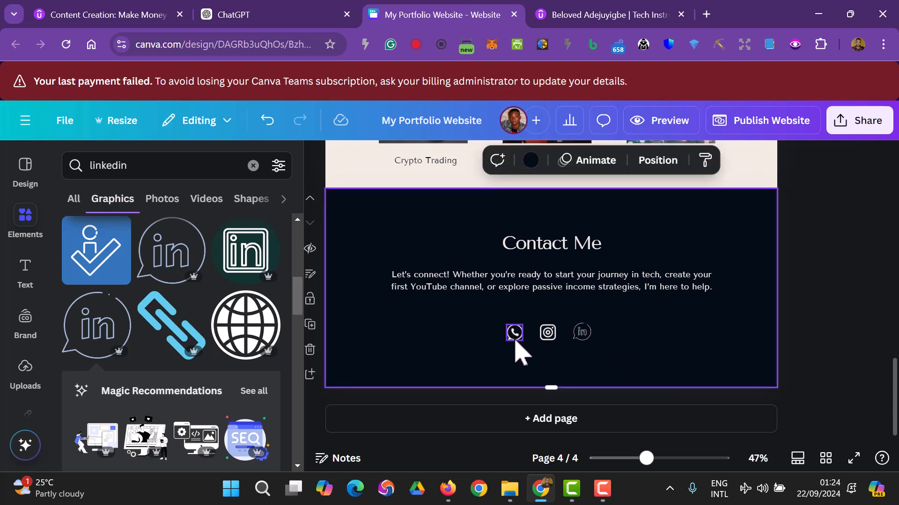
shift+click(547, 333)
shift+click(580, 334)
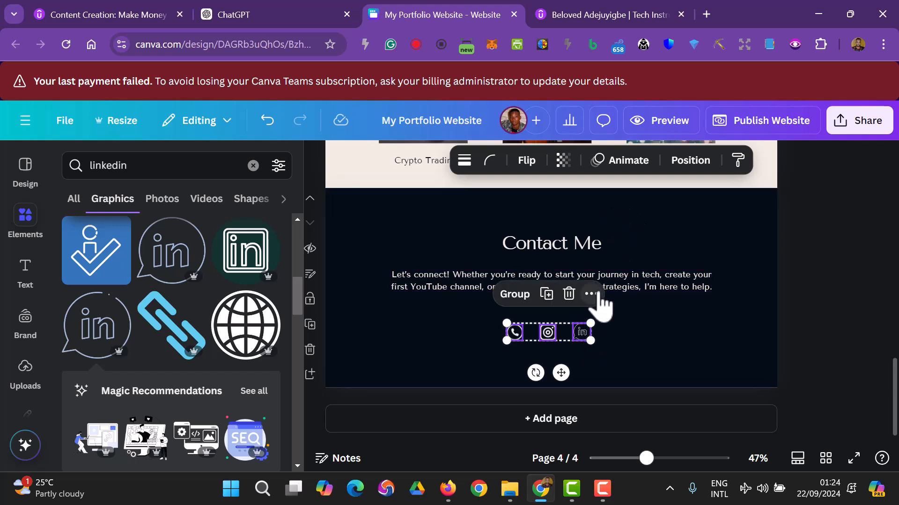
- Review the Space evenly option for the three icons and check the LinkedIn icon's placement
click(591, 294)
mouse_move(664, 273)
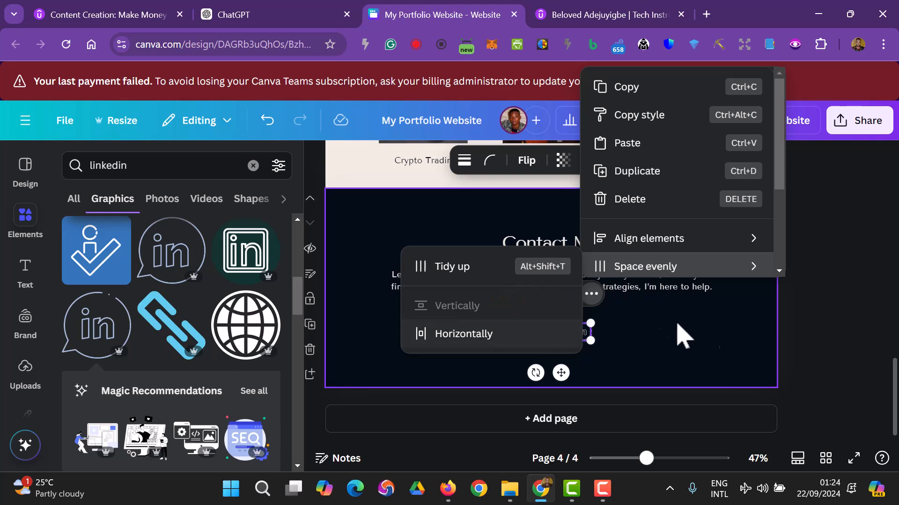
click(825, 316)
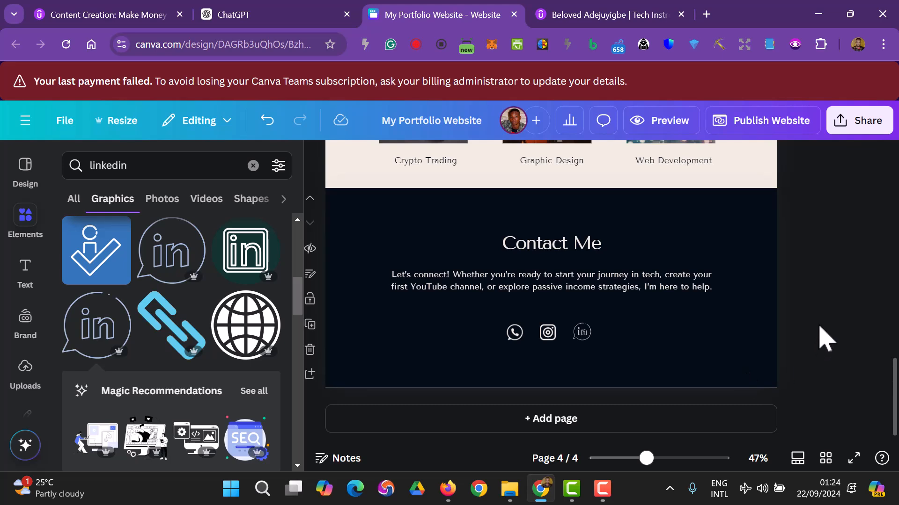
click(589, 335)
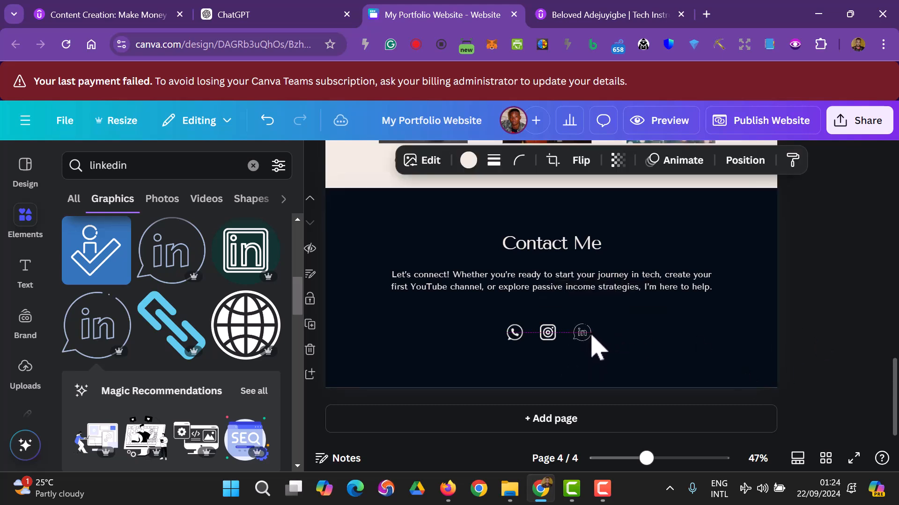
click(859, 330)
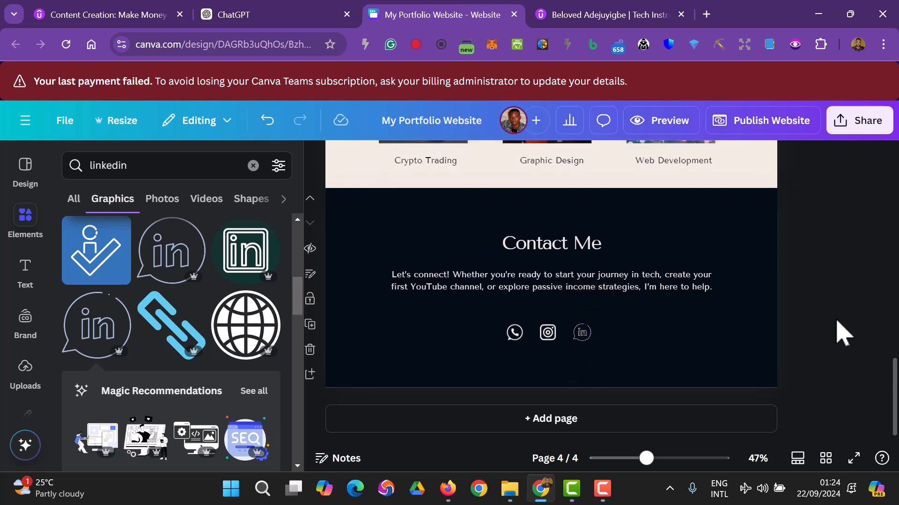
click(515, 335)
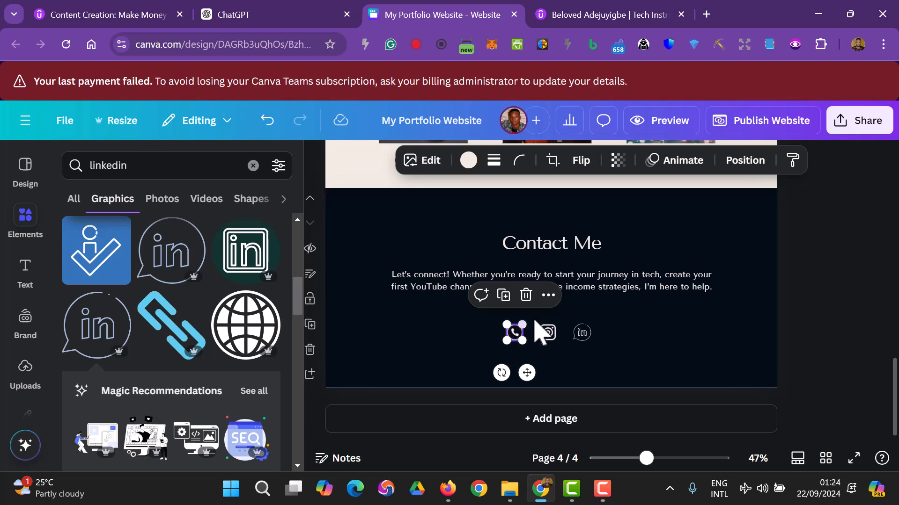
- Search Google for 'whatsapp link with phone number' and open the Walink link creator
click(707, 15)
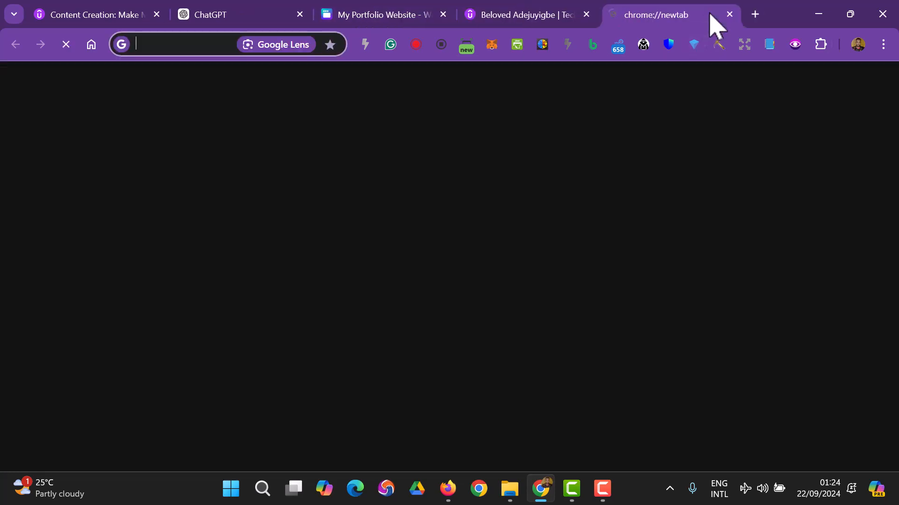
text(wa)
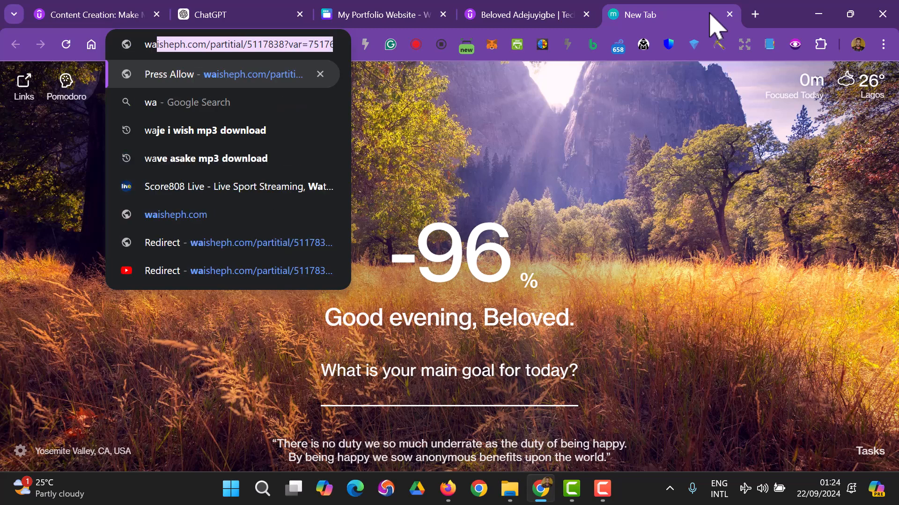
key(BackSpace)
key(BackSpace)
text(hat)
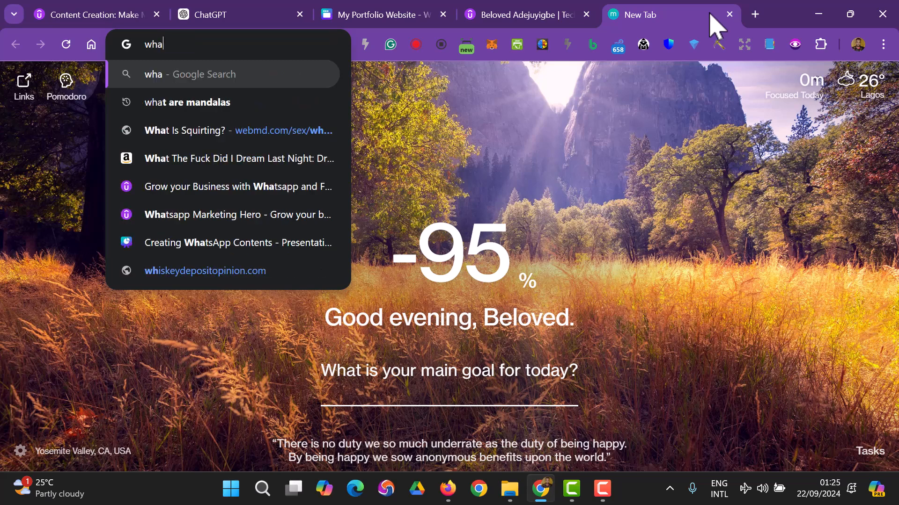
text(sapp )
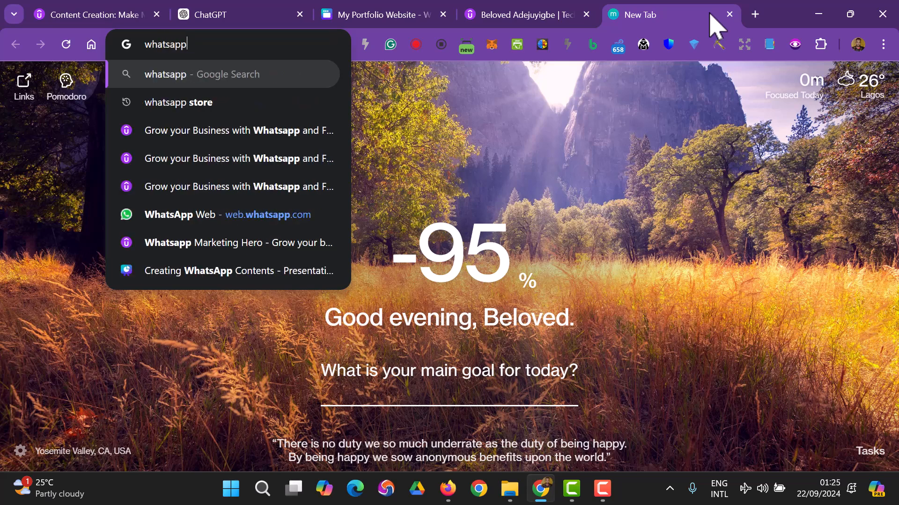
text(link)
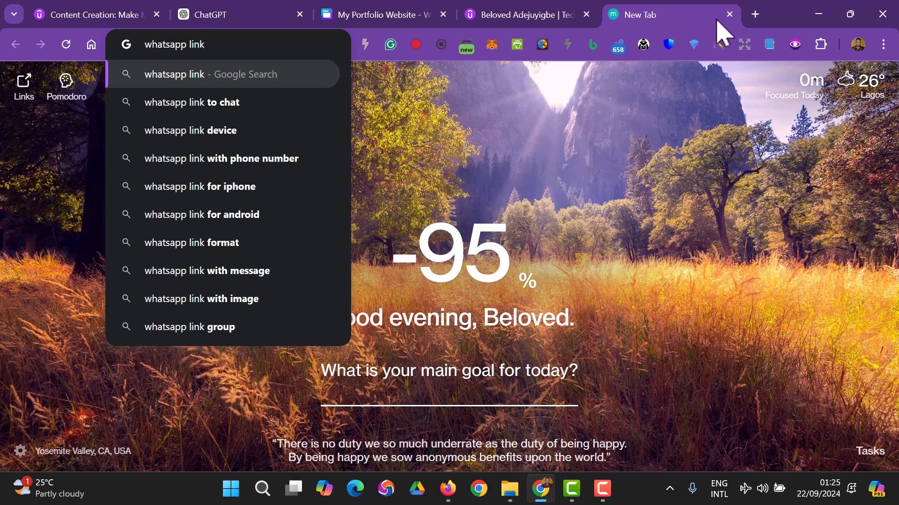
click(296, 167)
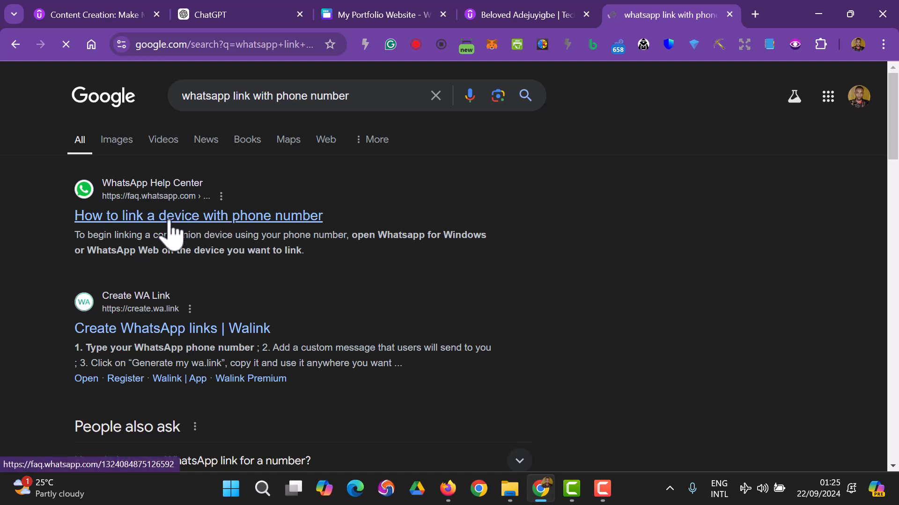
scroll(182, 231, down, 3)
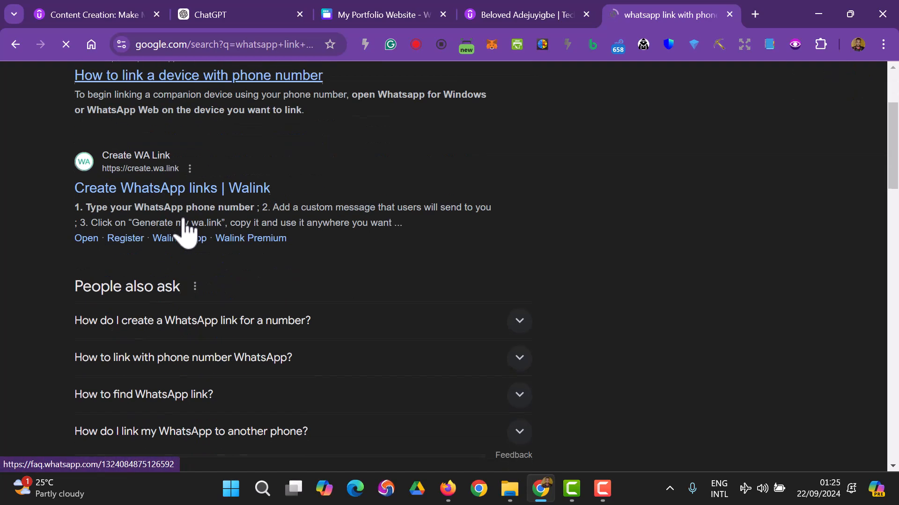
click(143, 192)
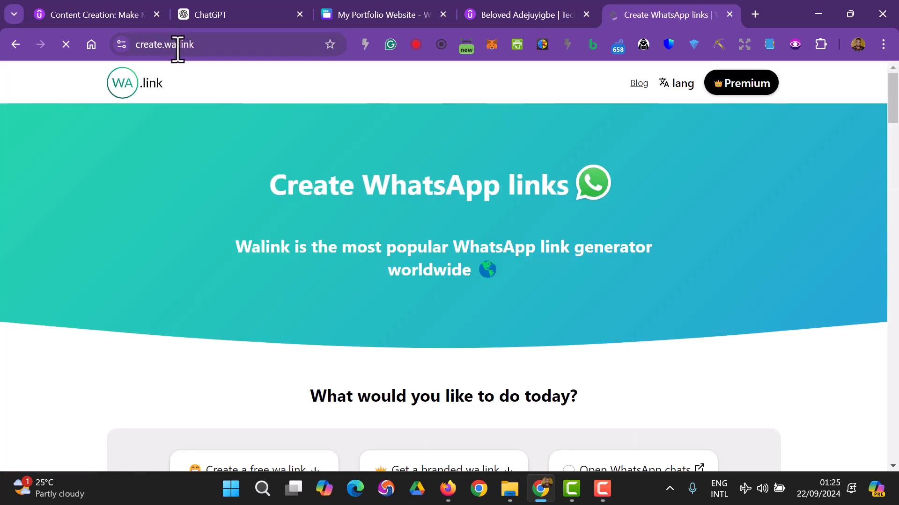
- Enter the WhatsApp phone number and set the custom message to 'Hello'
scroll(291, 157, down, 12)
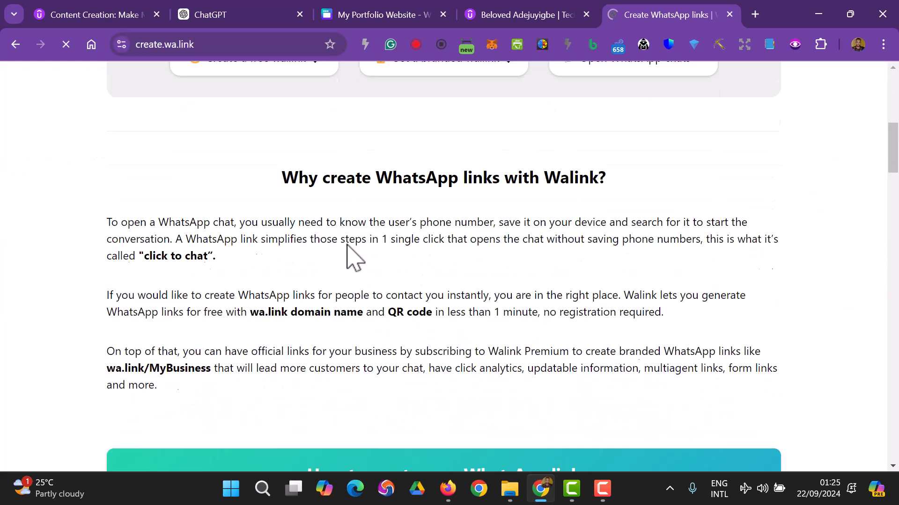
scroll(349, 234, down, 7)
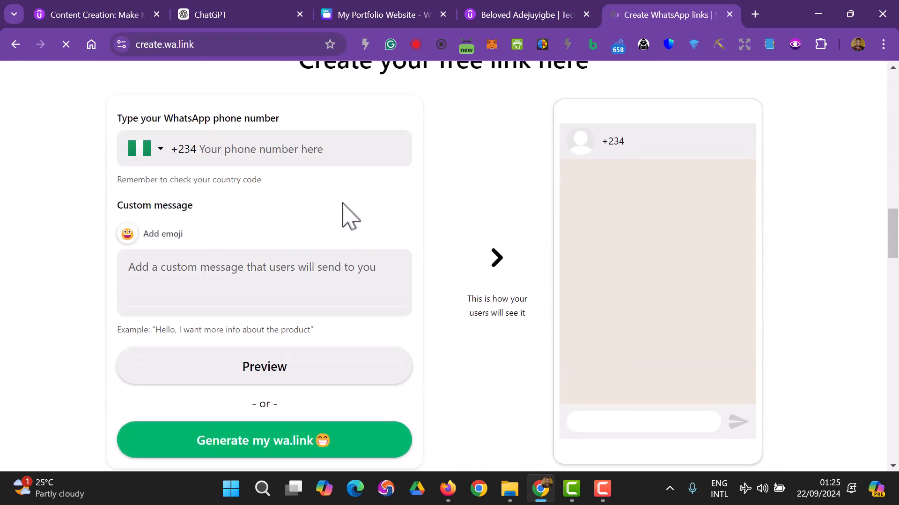
scroll(238, 216, up, 2)
click(240, 216)
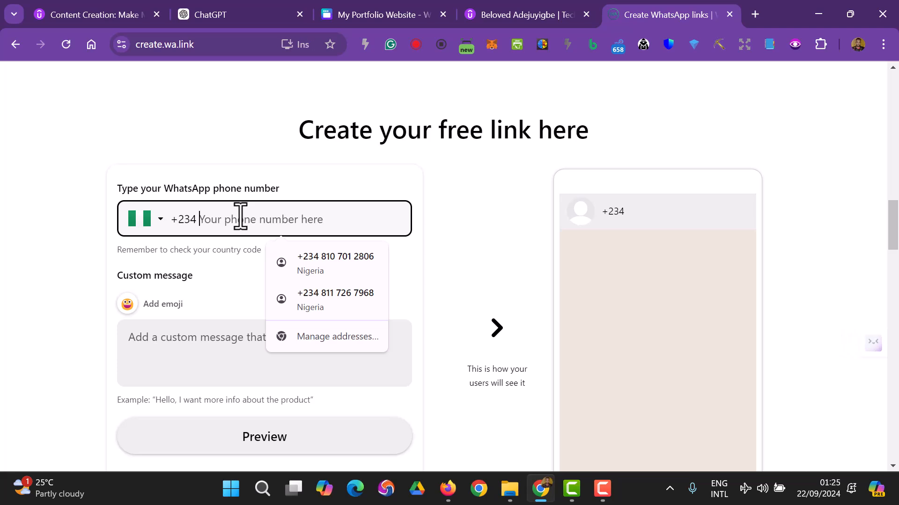
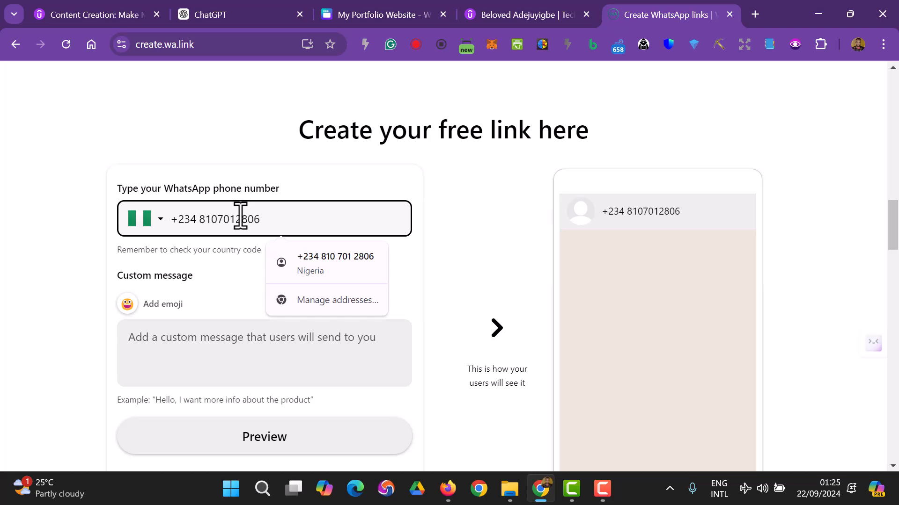
click(209, 333)
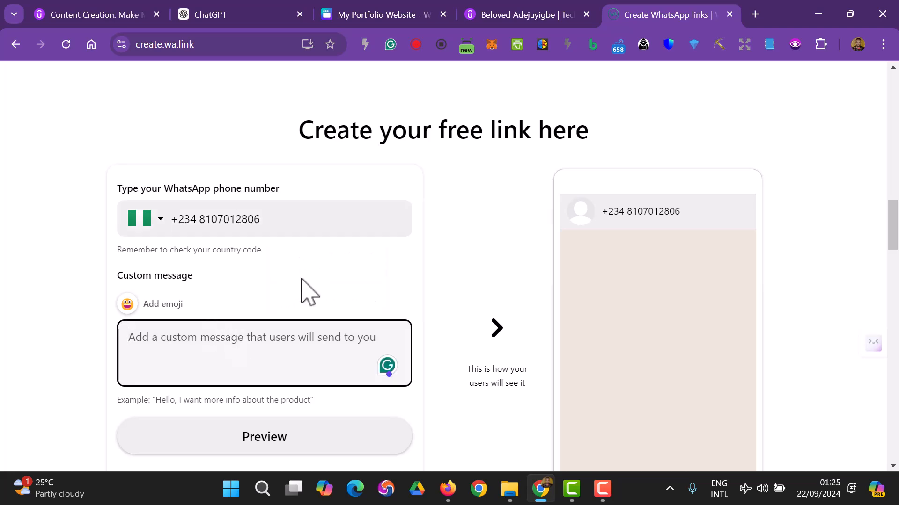
text(Hello)
text(< )
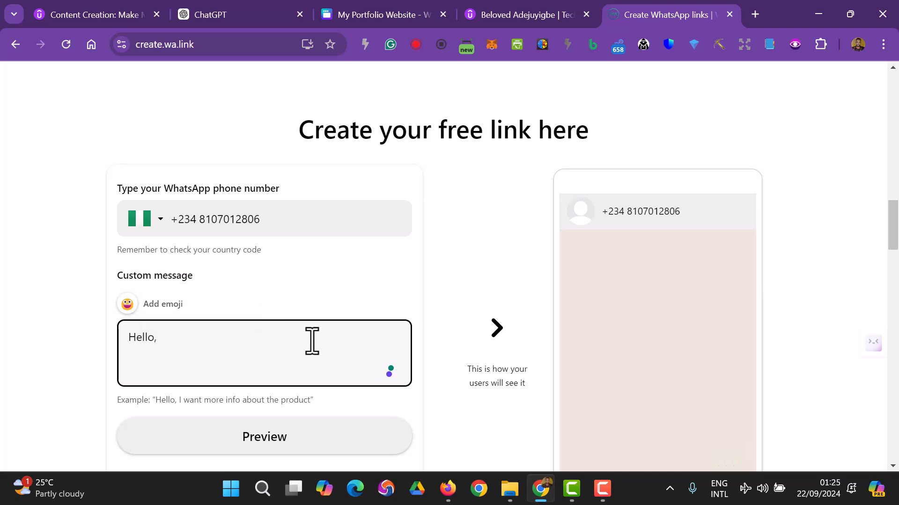
text(Can)
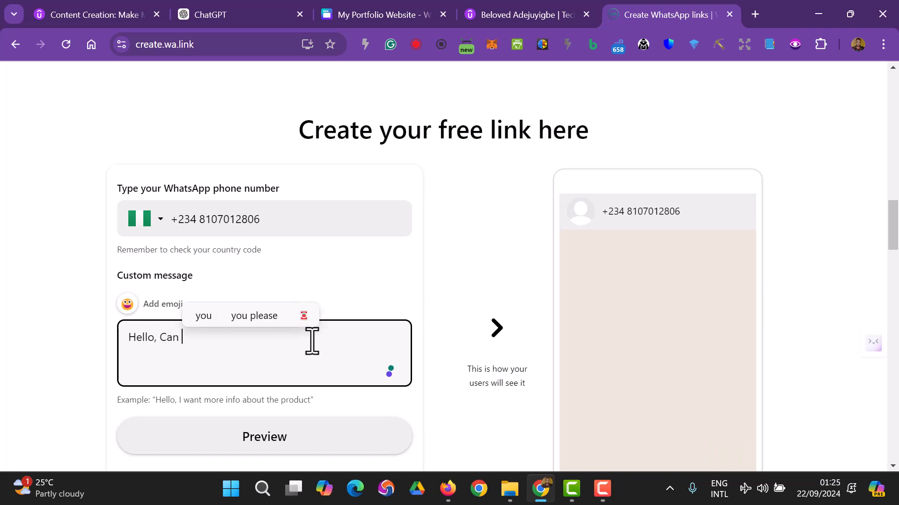
key(BackSpace)
key(BackSpace)
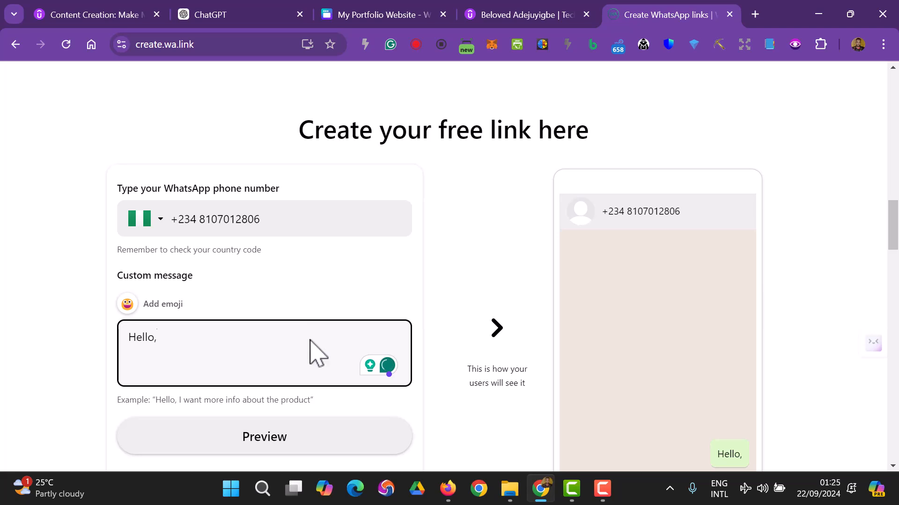
key(BackSpace)
- Preview the chat and generate the short wa.link
click(274, 450)
click(561, 18)
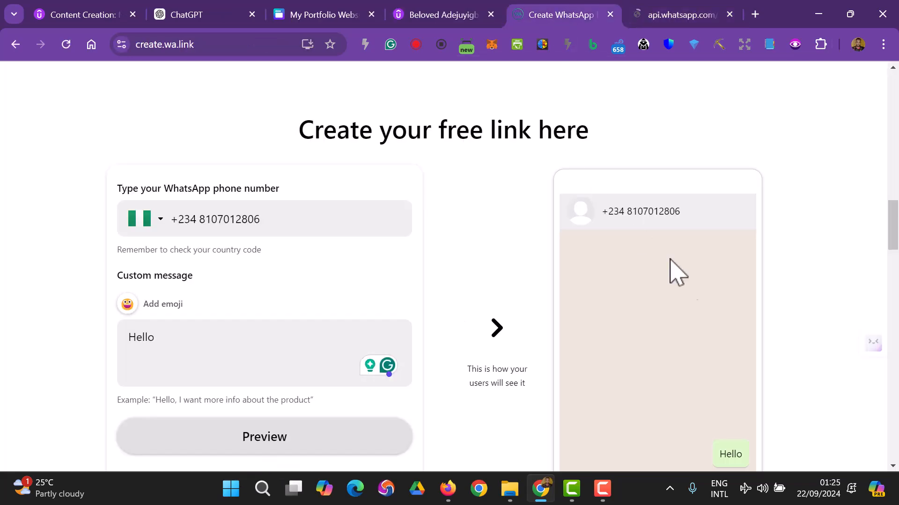
scroll(698, 283, down, 4)
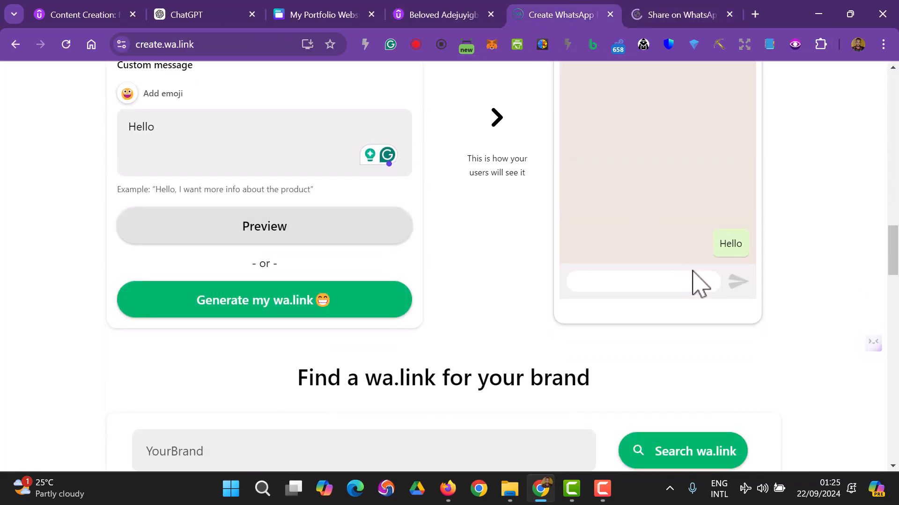
click(270, 310)
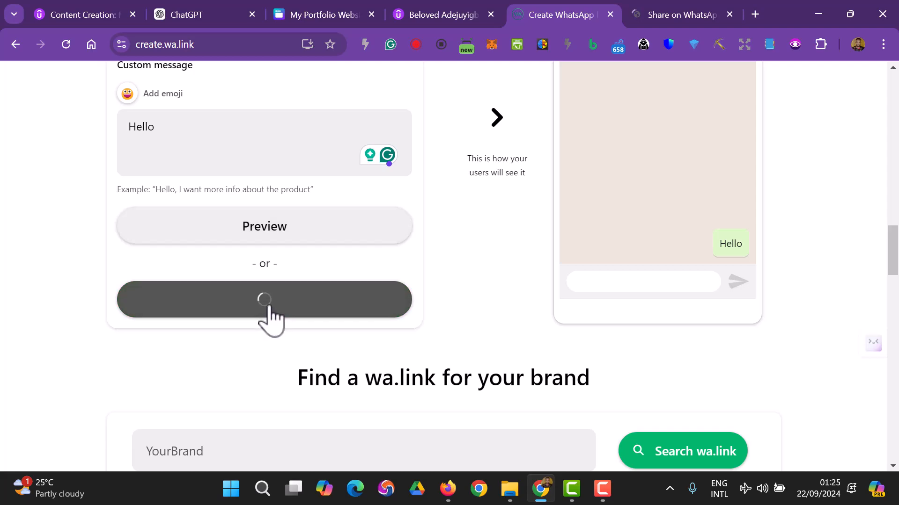
scroll(402, 252, down, 3)
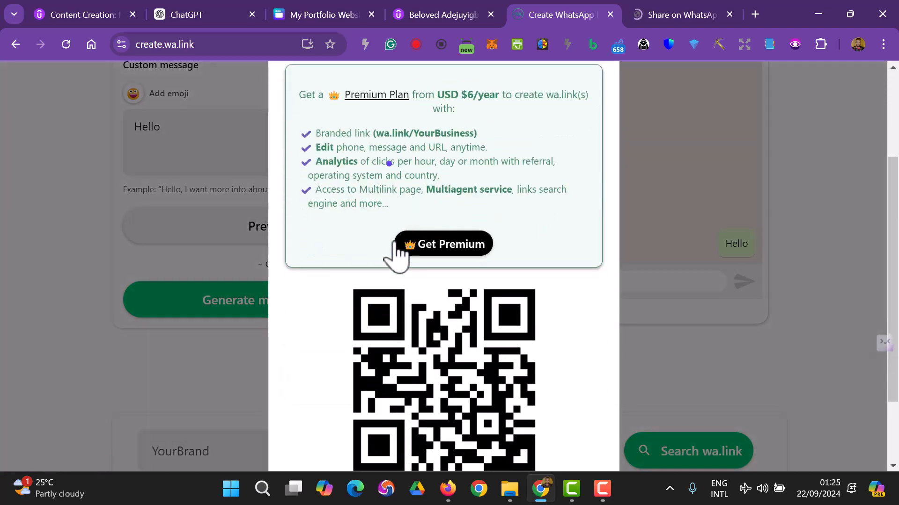
scroll(471, 210, up, 3)
- Test the generated short link, then copy it and return to the Canva design
click(474, 192)
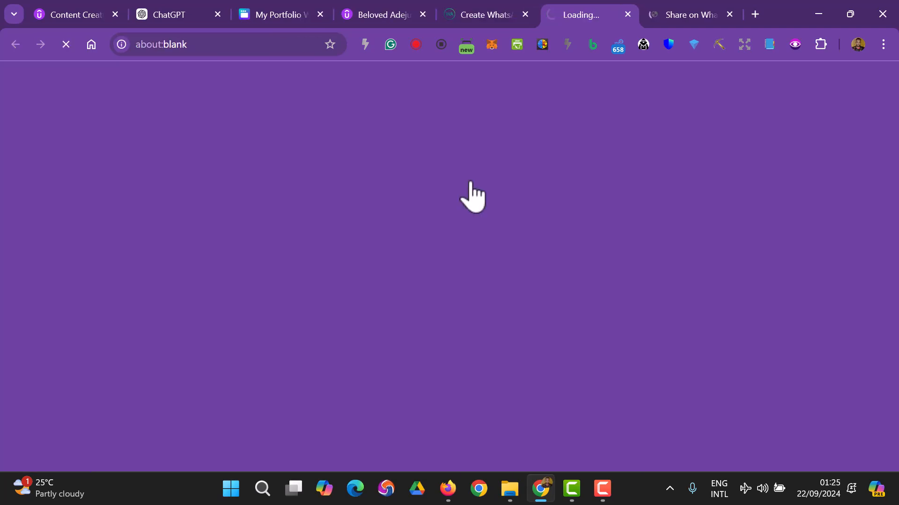
click(508, 11)
scroll(492, 211, down, 5)
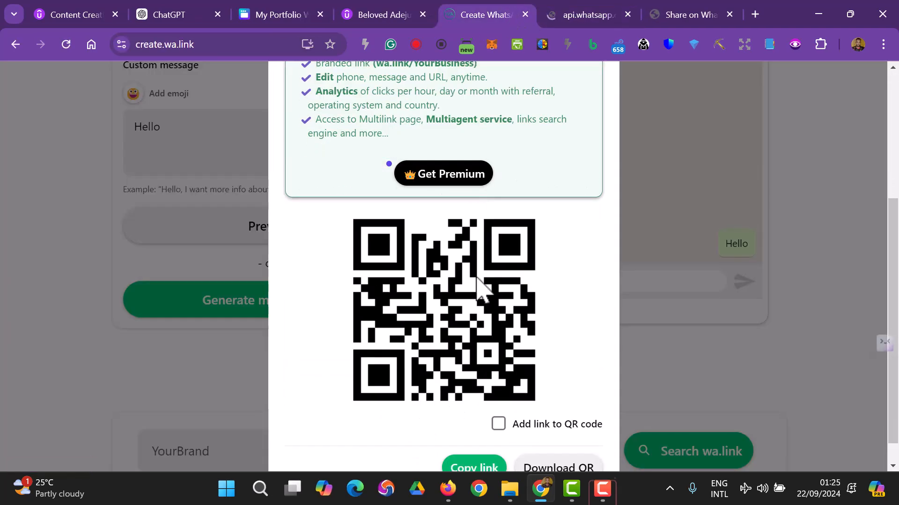
scroll(465, 279, down, 1)
click(488, 445)
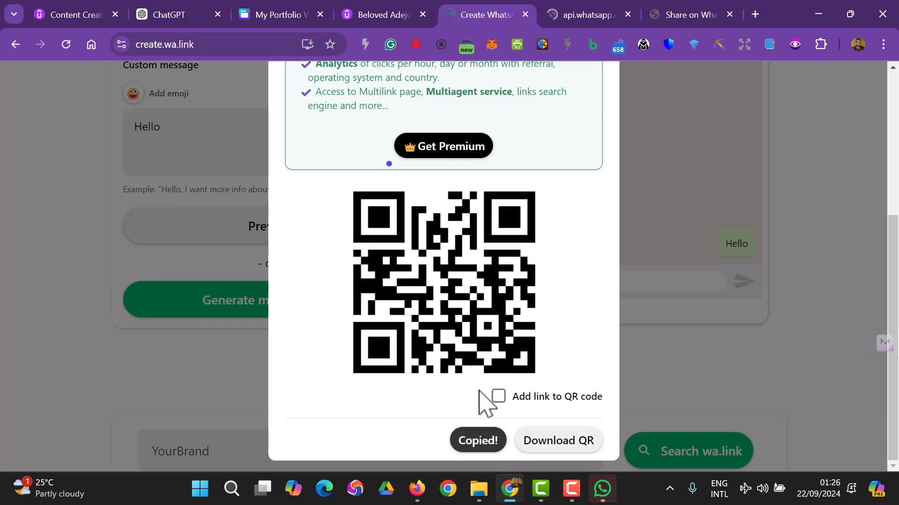
click(268, 16)
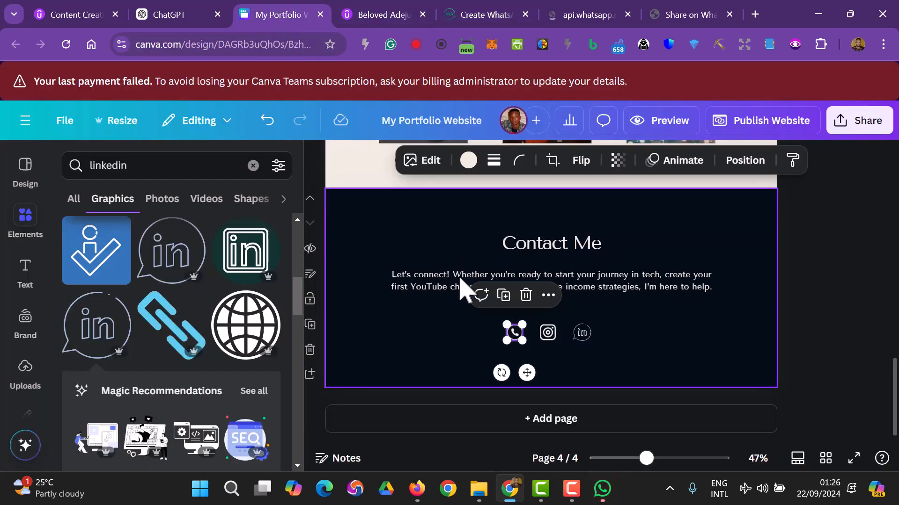
click(549, 295)
scroll(590, 211, down, 2)
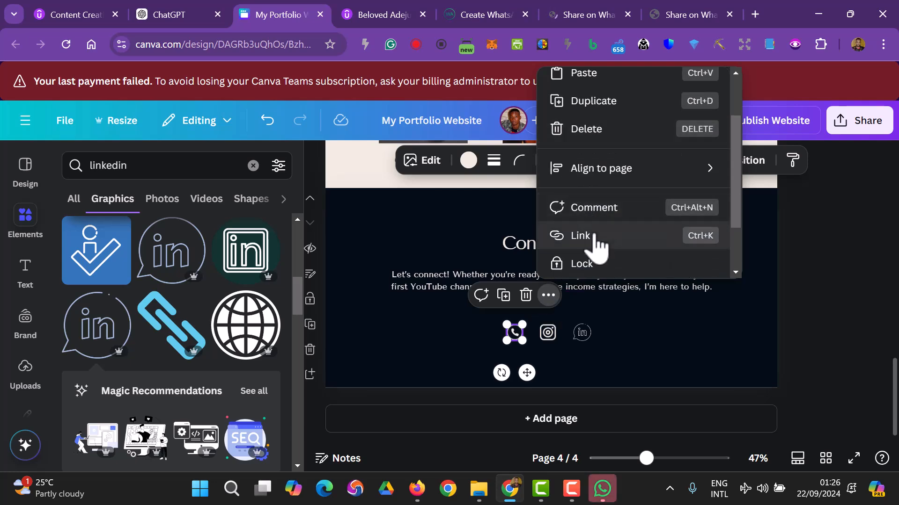
click(594, 237)
right_click(589, 162)
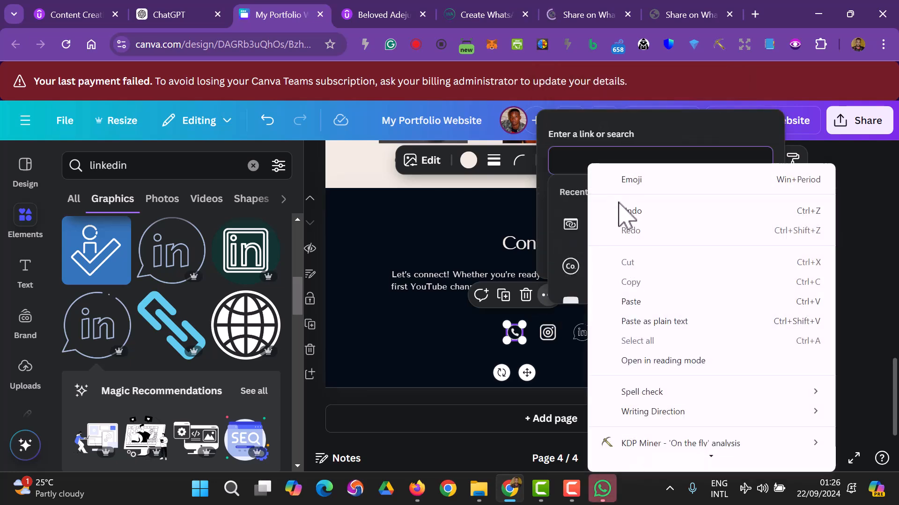
click(631, 301)
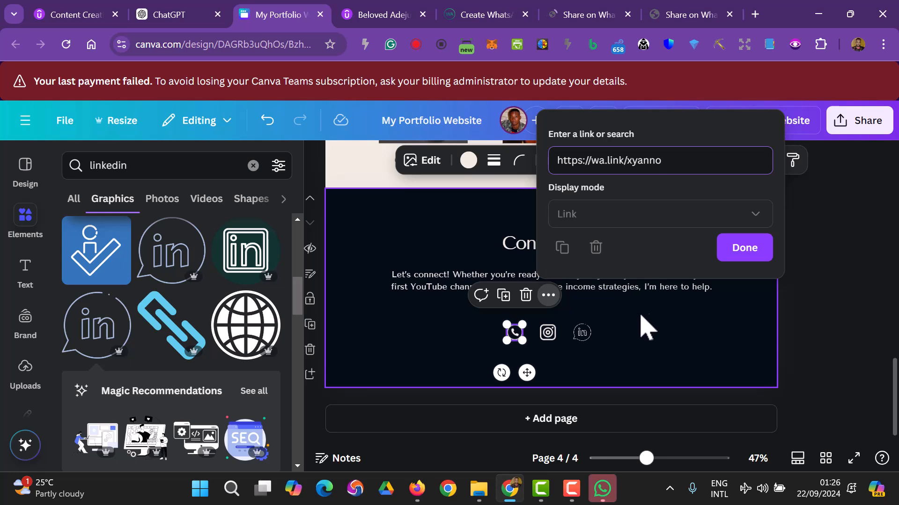
click(735, 248)
- Bring the Canva design back to the front and select the Instagram icon
key(alt+Tab)
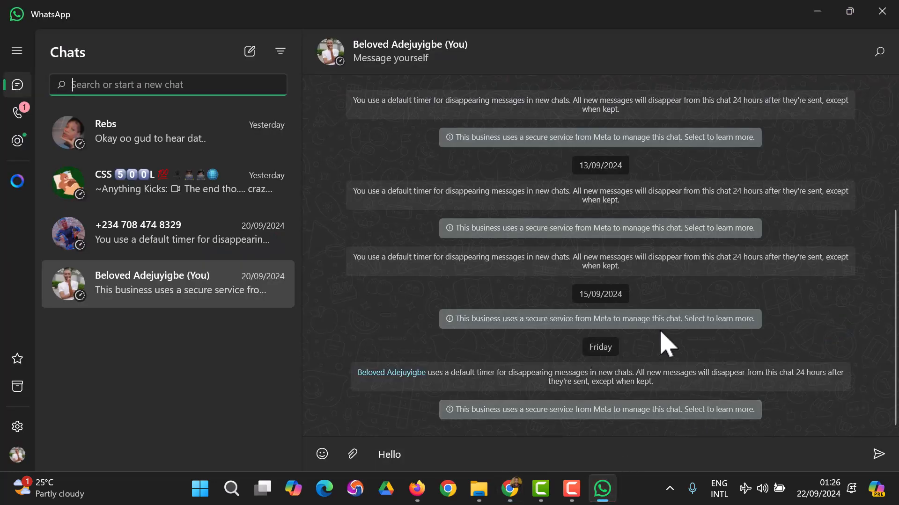
click(511, 487)
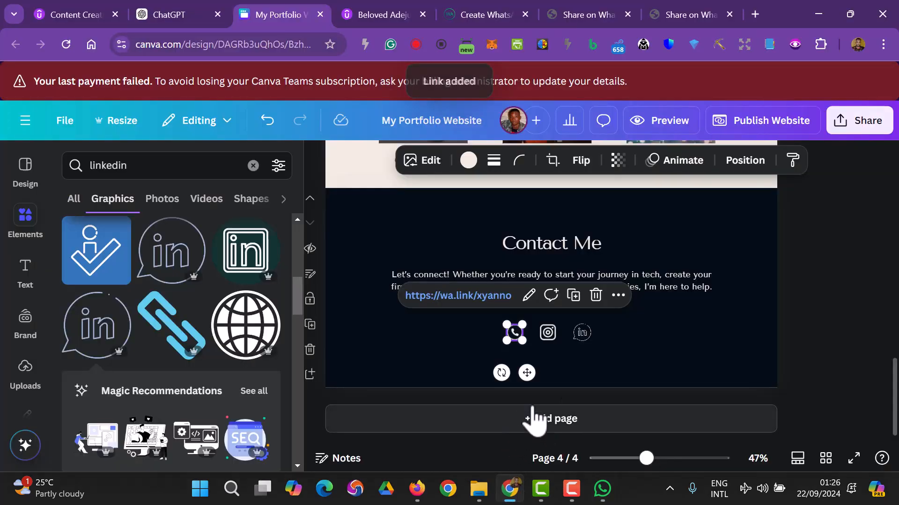
click(806, 353)
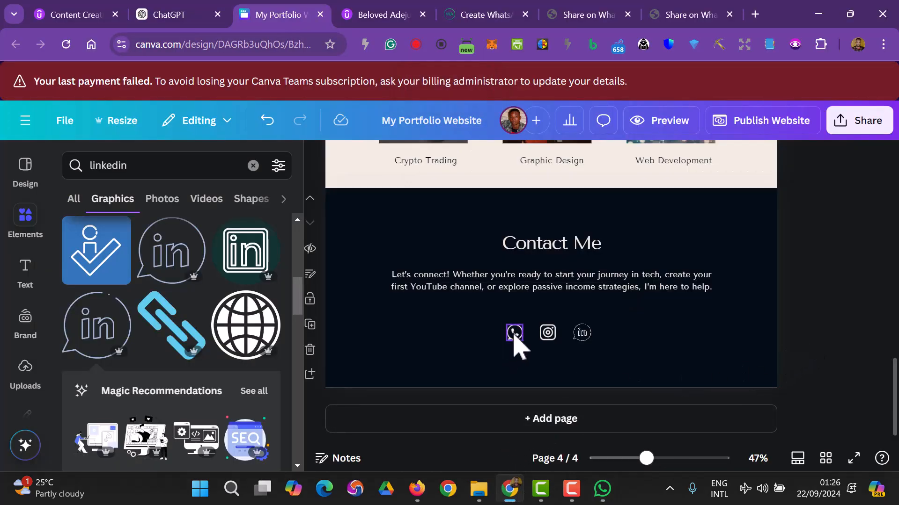
click(548, 335)
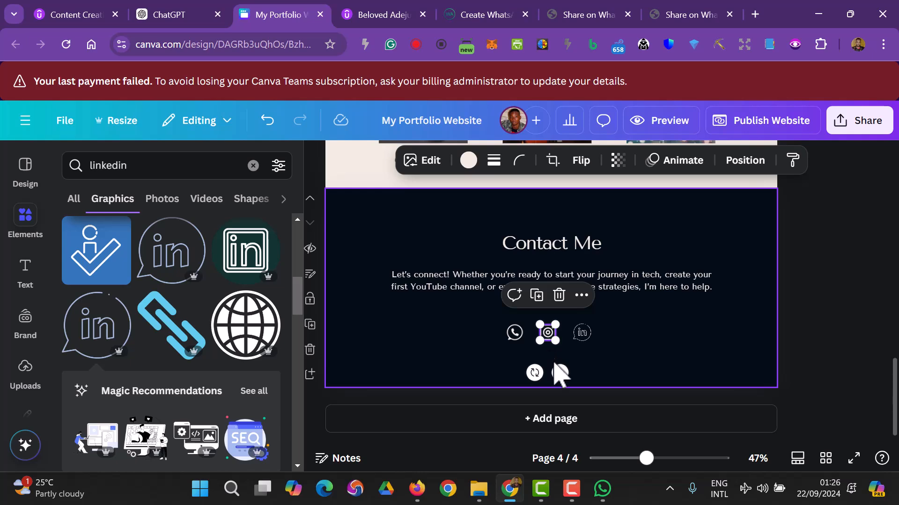
- Load instagram.com in a spare browser tab
click(714, 16)
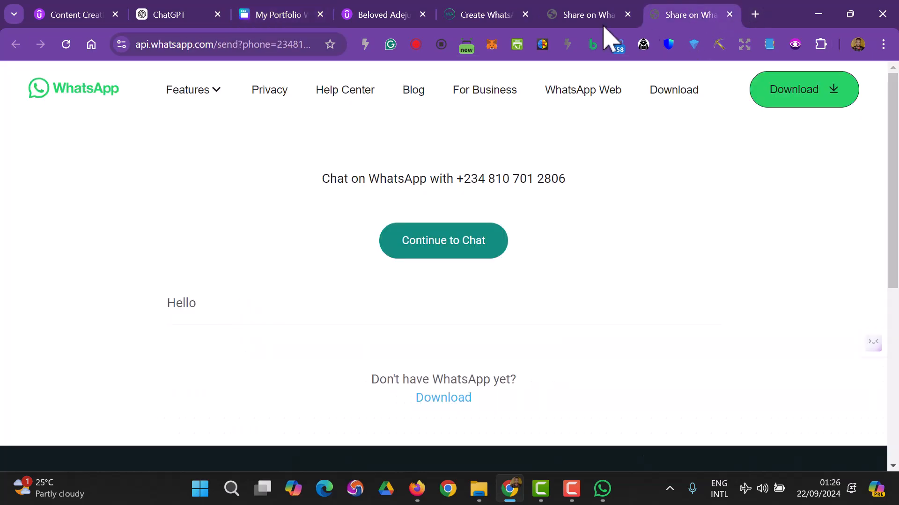
click(285, 37)
text(instagram.com)
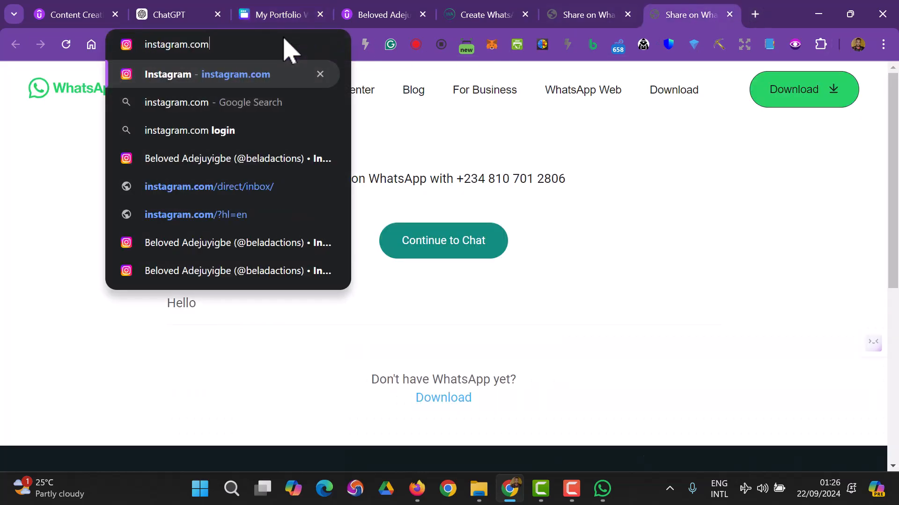
key(Return)
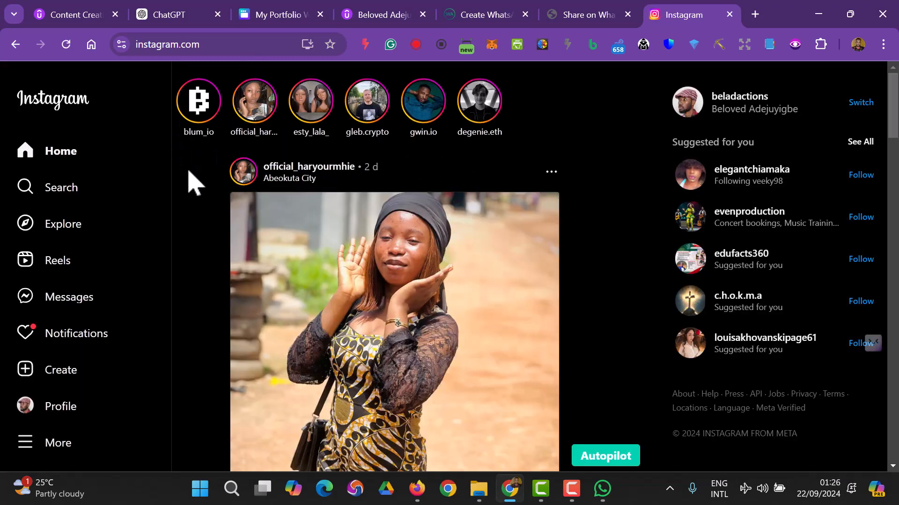
- Open your Instagram profile, copy its address, and return to the Canva design
click(82, 407)
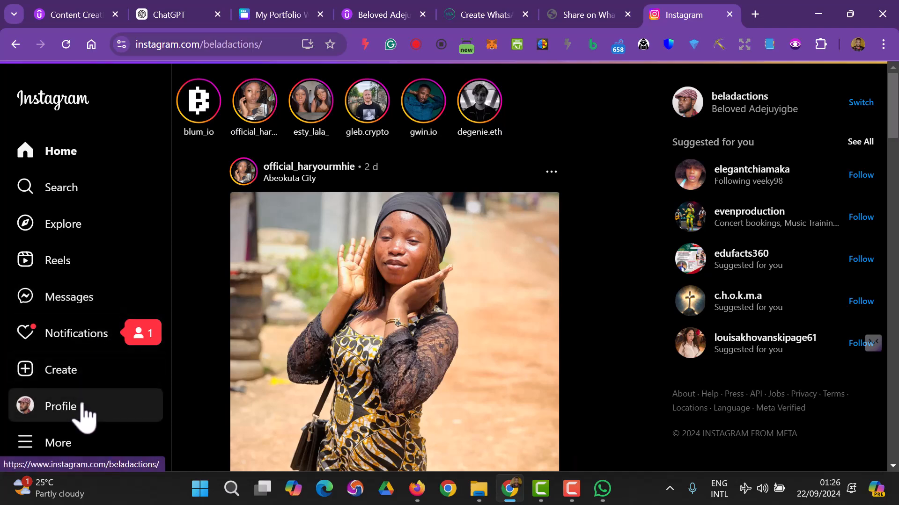
click(69, 404)
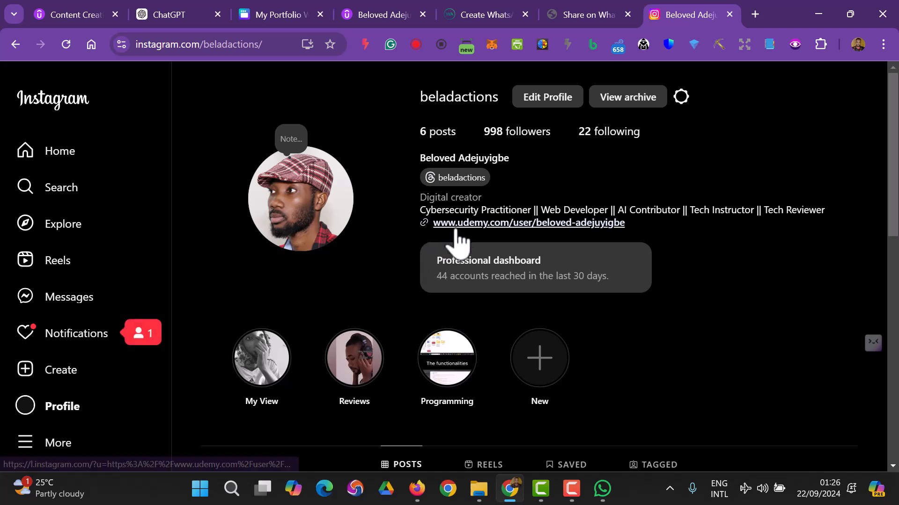
click(211, 47)
key(ctrl+c)
right_click(209, 44)
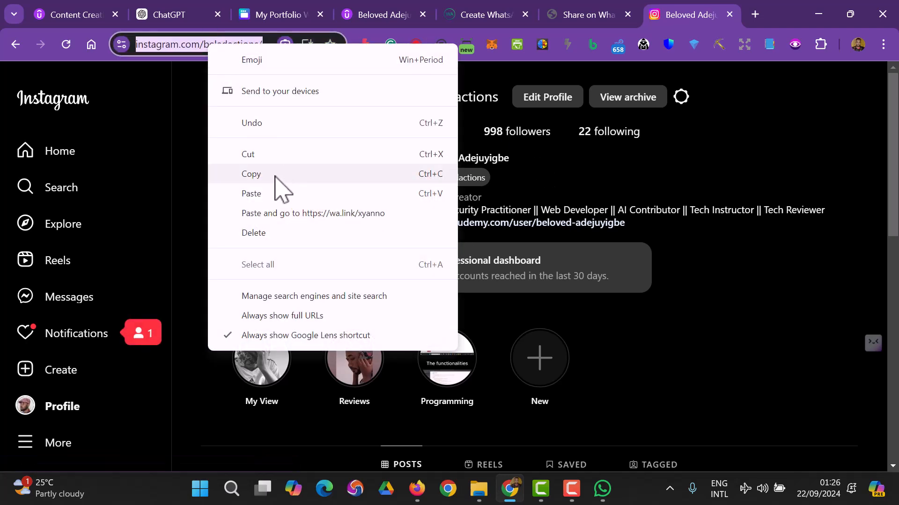
click(275, 177)
click(274, 15)
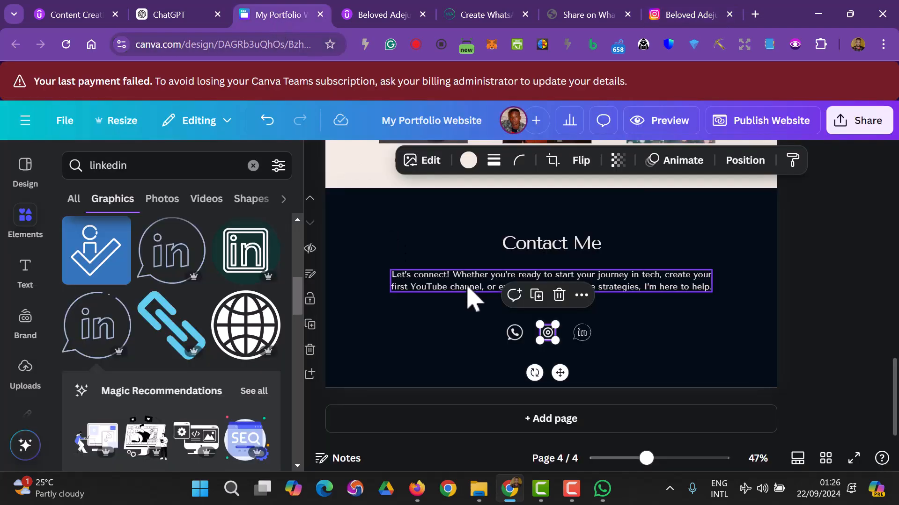
- Paste the copied Instagram profile address as the Instagram icon's link
click(581, 296)
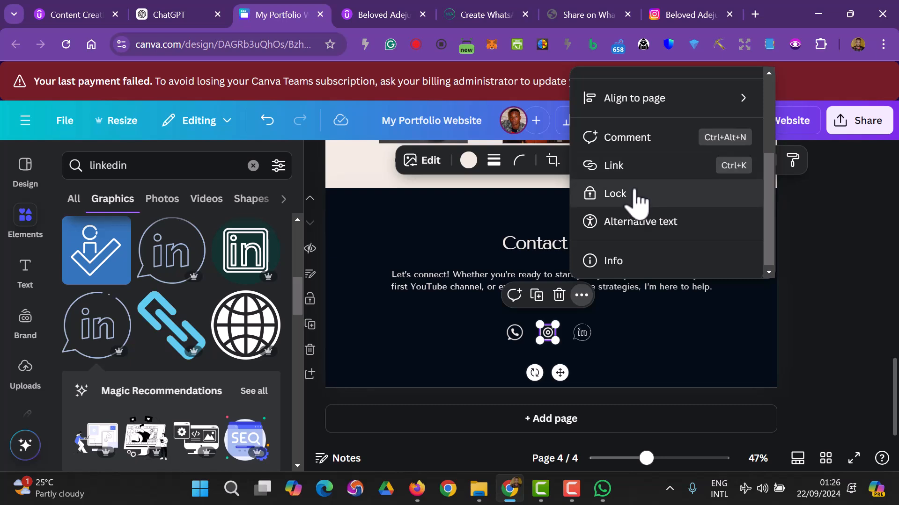
click(631, 180)
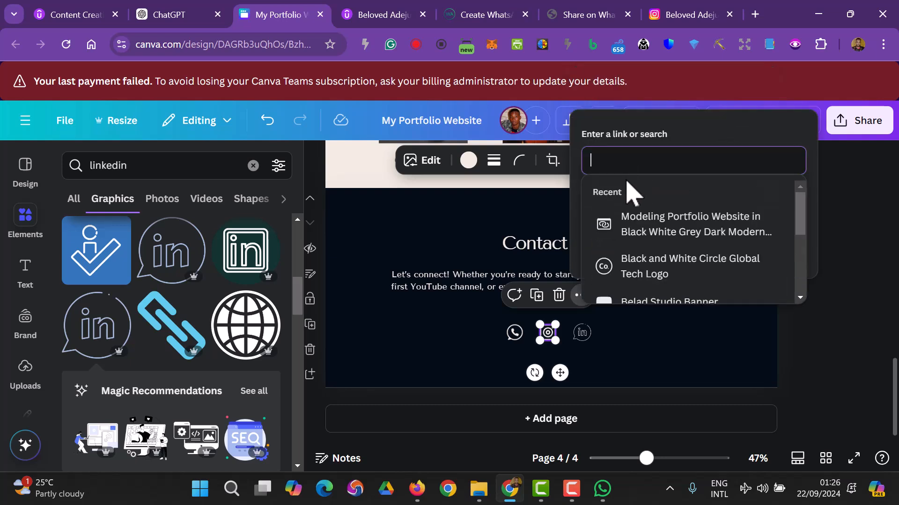
key(ctrl+v)
click(777, 252)
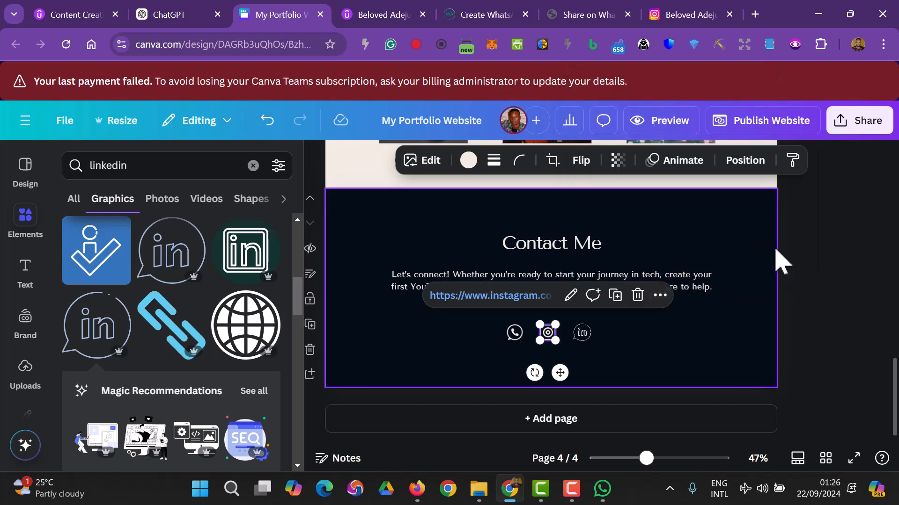
click(850, 319)
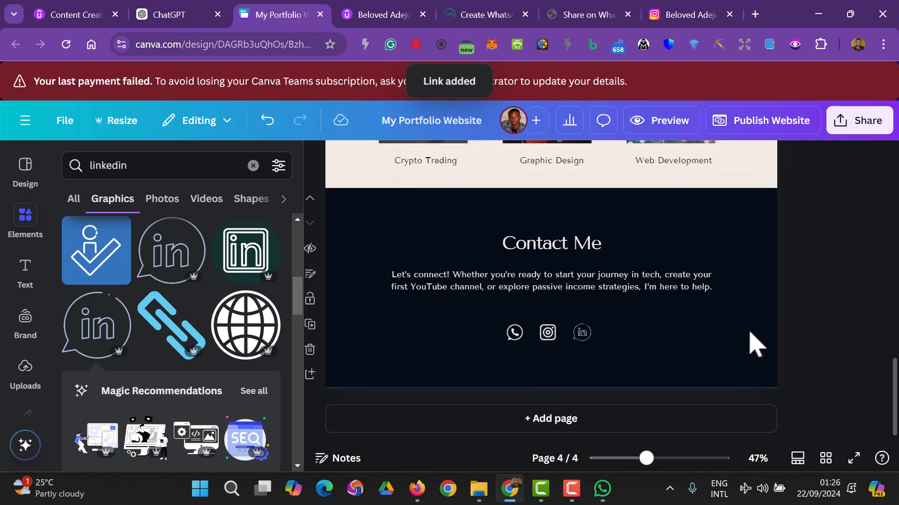
click(583, 334)
- Open linkedin.com in a new browser tab and go to your own profile page
click(755, 14)
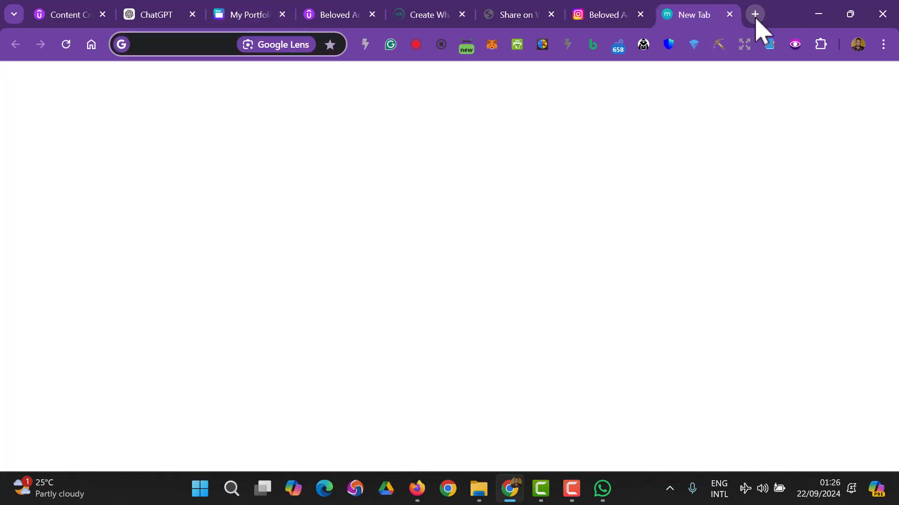
text(linkedin.com)
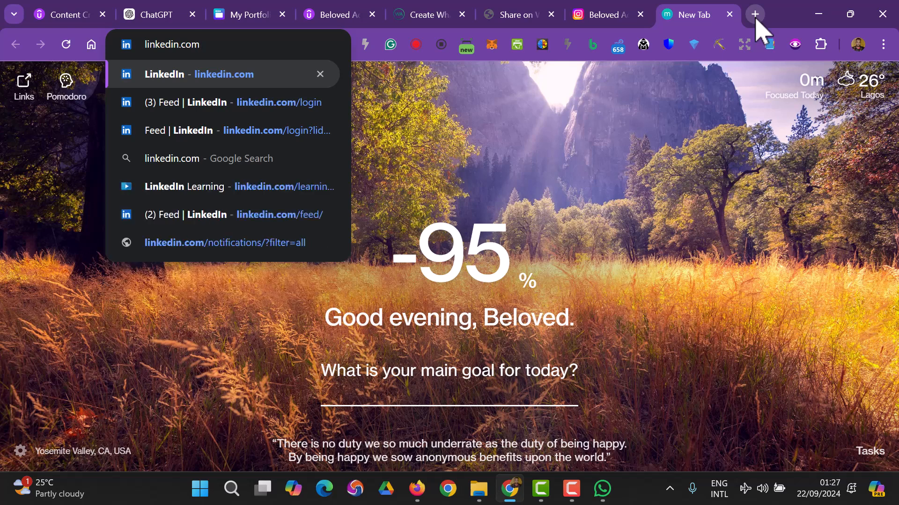
key(Return)
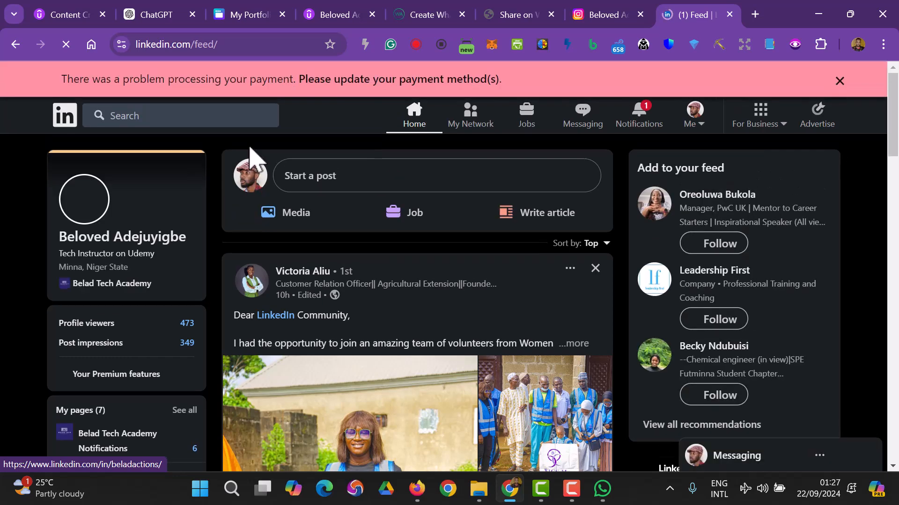
click(250, 160)
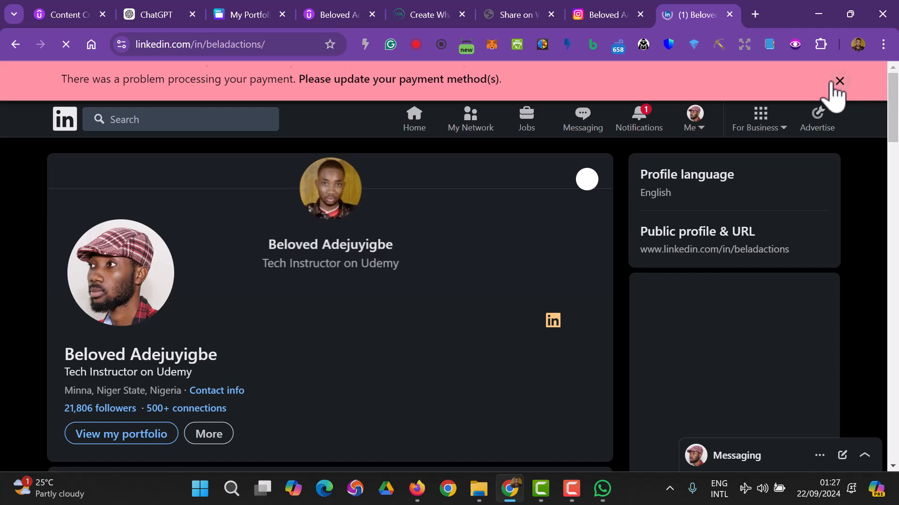
- Dismiss the payment banner and copy the LinkedIn profile page's web address
click(838, 81)
click(287, 45)
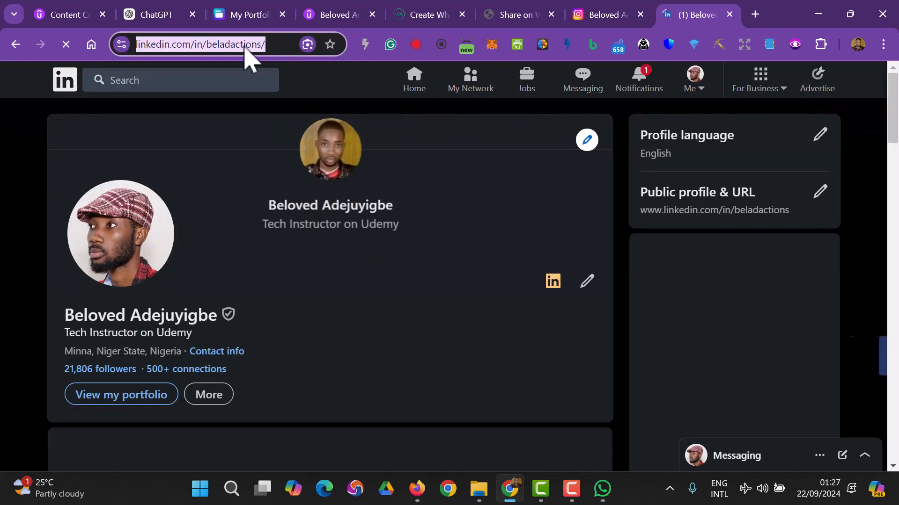
right_click(244, 47)
click(310, 177)
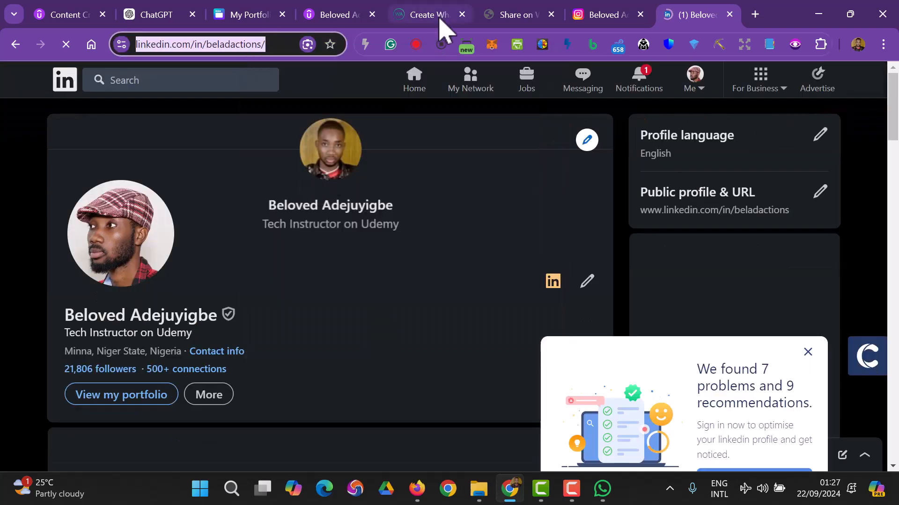
- Paste the copied LinkedIn profile address as the link on the Contact Me LinkedIn icon
click(244, 14)
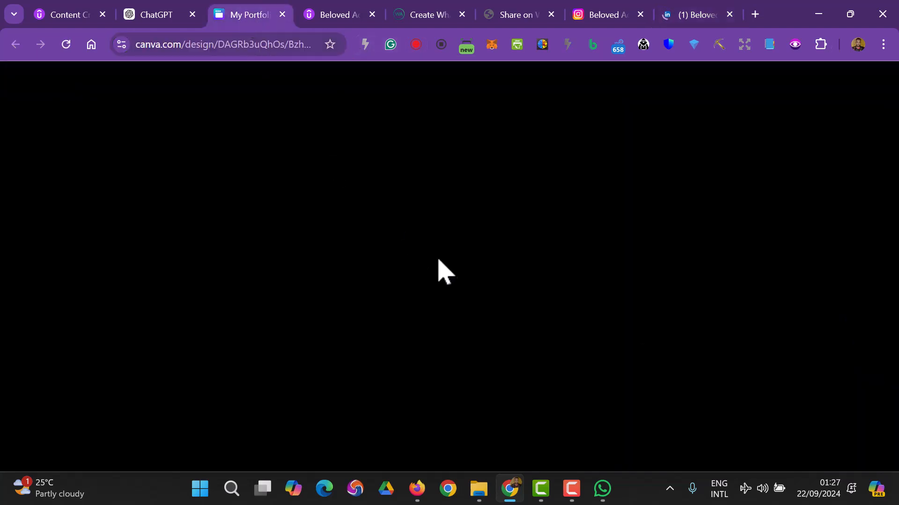
click(581, 332)
click(615, 295)
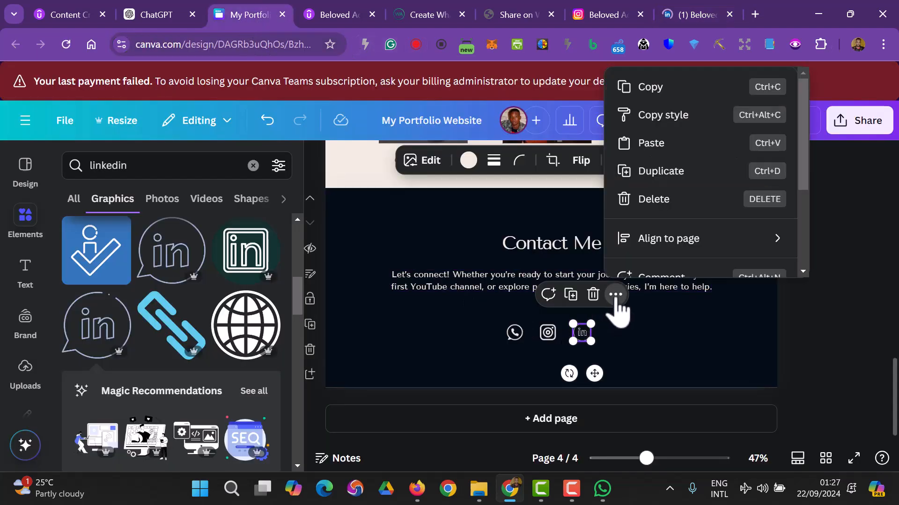
scroll(648, 235, down, 3)
click(661, 172)
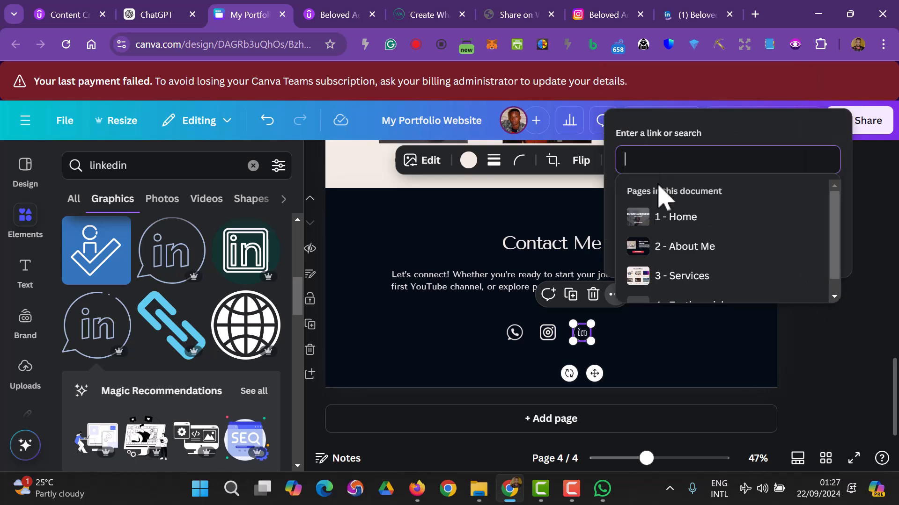
right_click(654, 161)
click(717, 293)
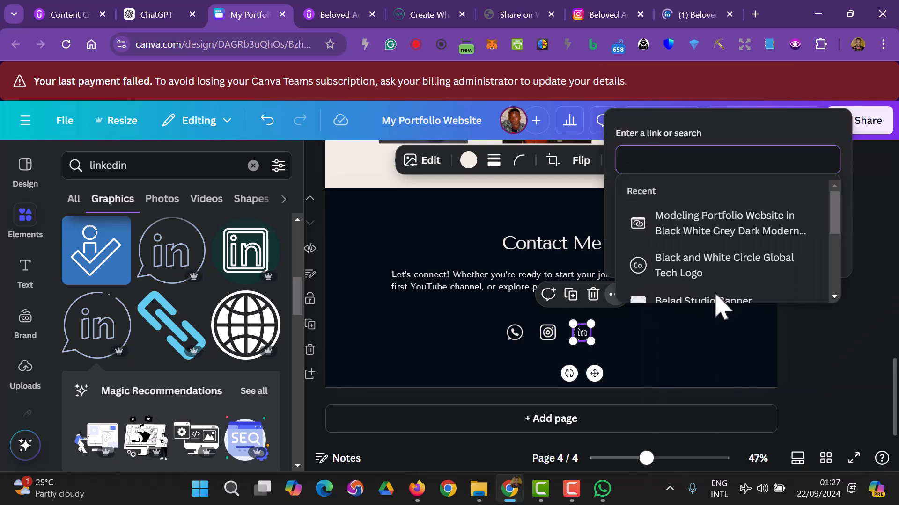
click(796, 250)
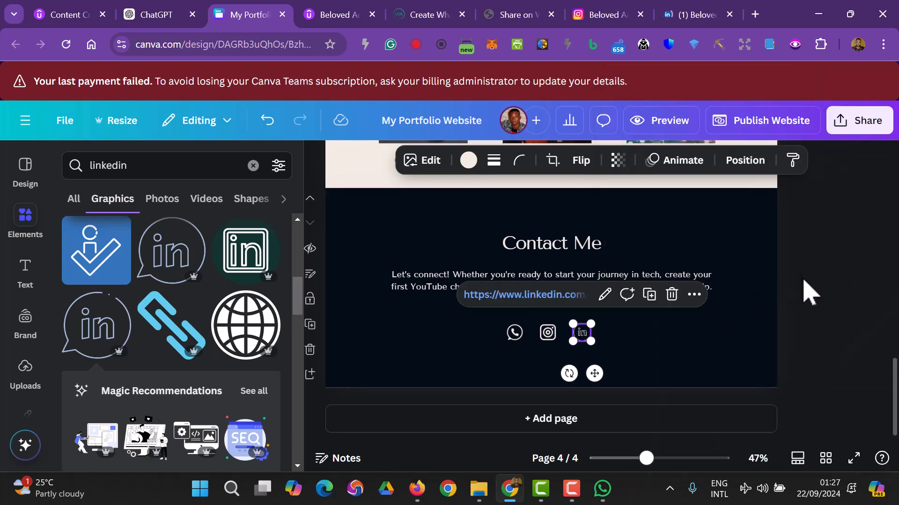
scroll(822, 335, up, 3)
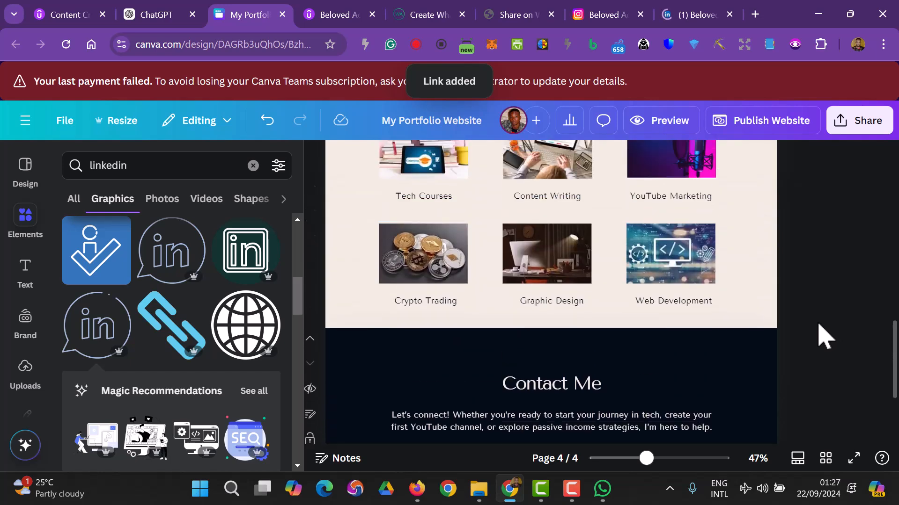
scroll(796, 374, down, 2)
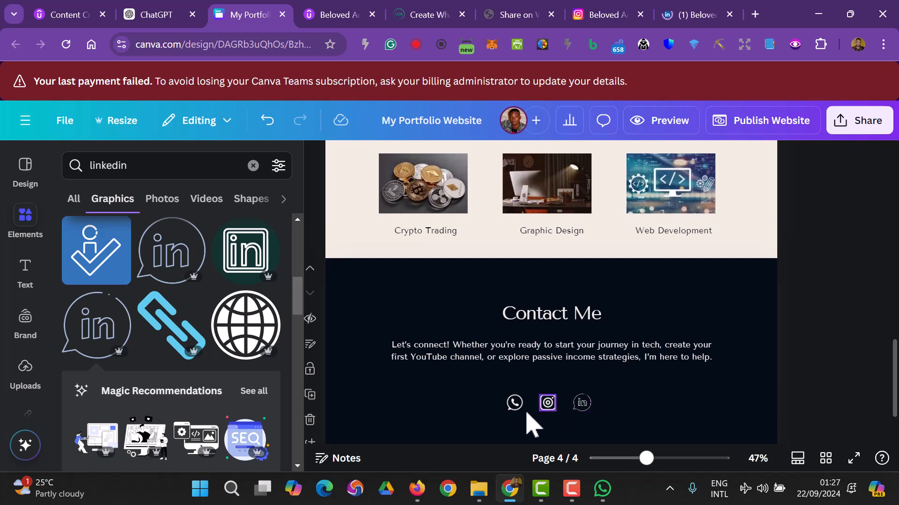
- Scroll up to the hero page, check GET STARTED's link, and select BOOK A CONSULTATION
scroll(572, 383, up, 3)
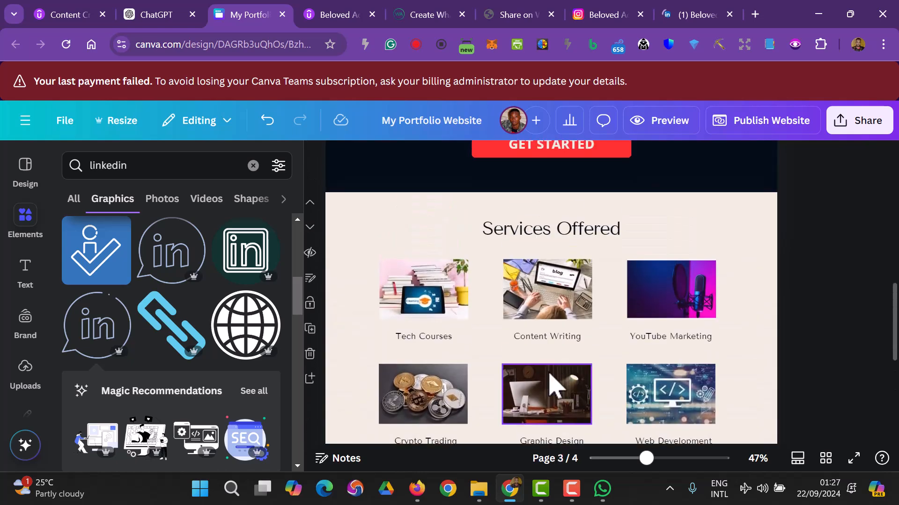
scroll(634, 332, up, 3)
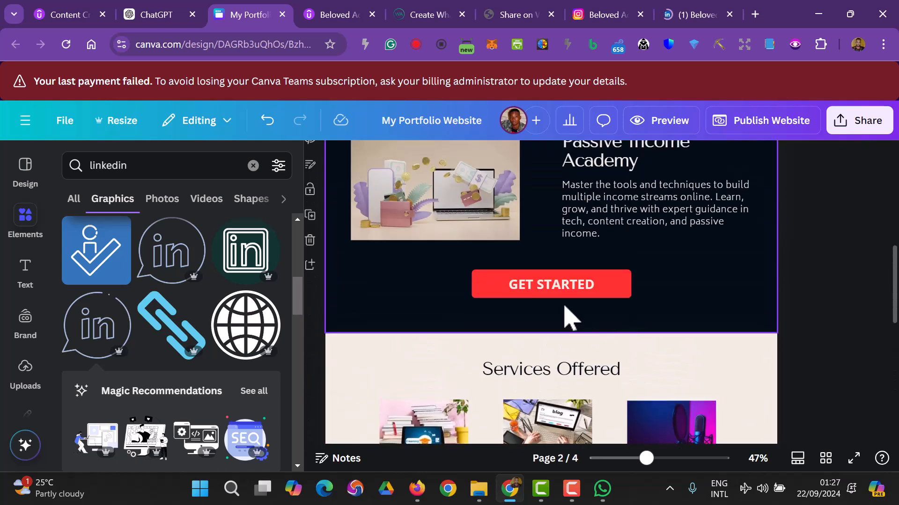
click(559, 298)
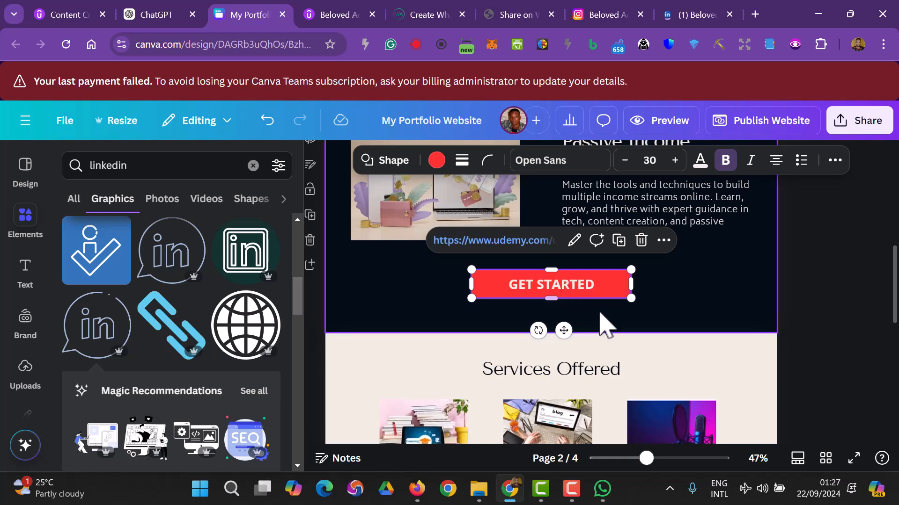
scroll(786, 281, up, 10)
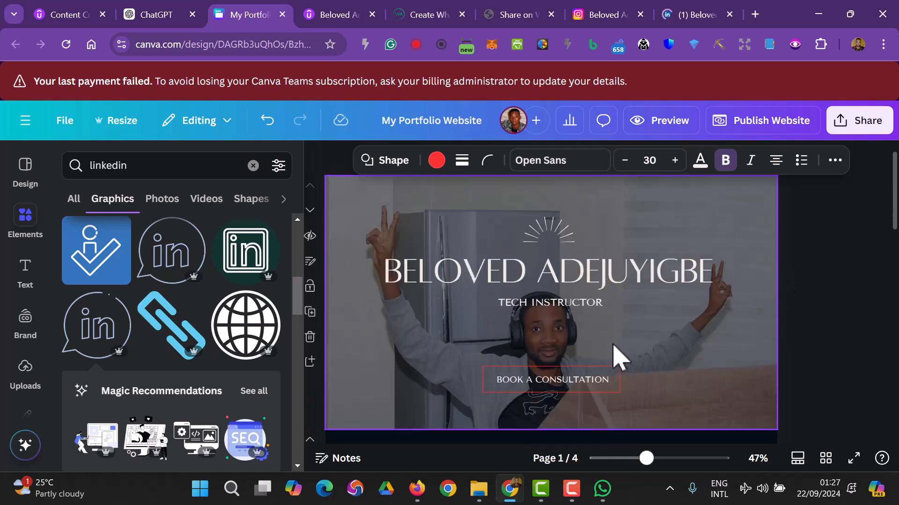
click(584, 381)
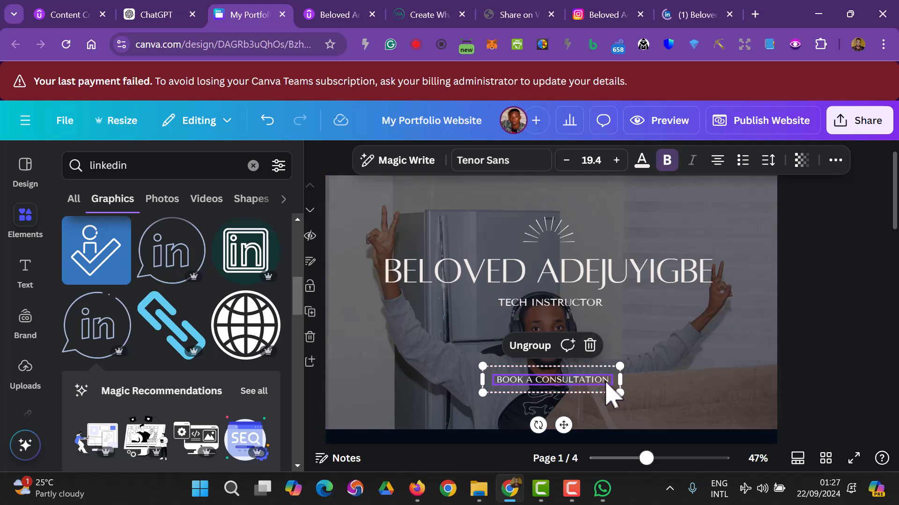
- Link the BOOK A CONSULTATION button to the '4 - Testimonials' page and verify it
right_click(594, 387)
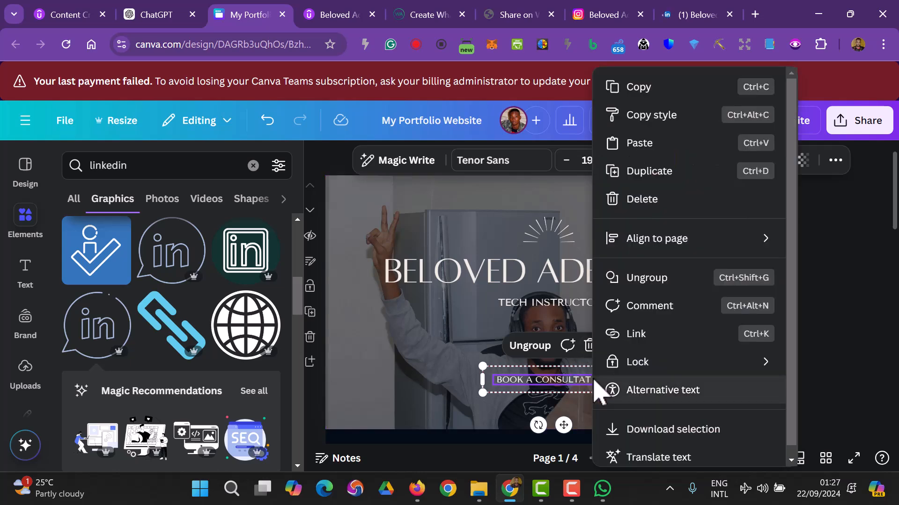
click(627, 333)
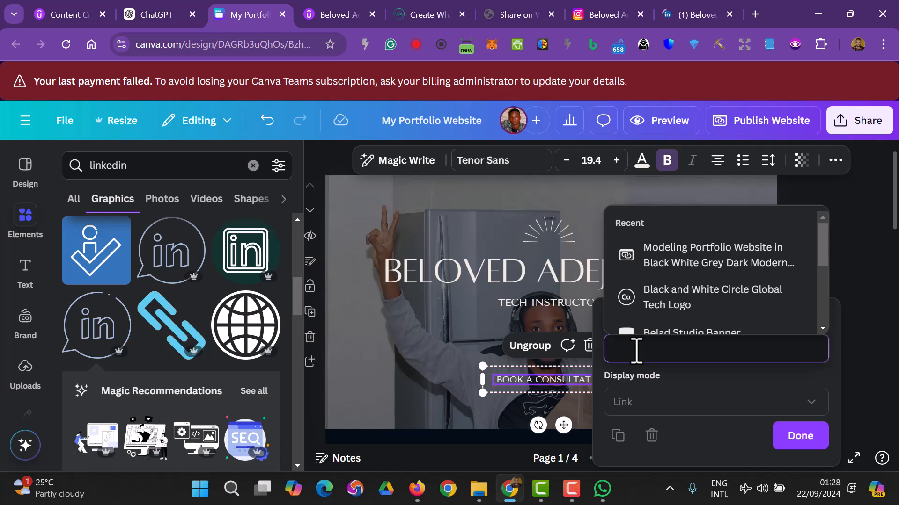
scroll(652, 280, down, 2)
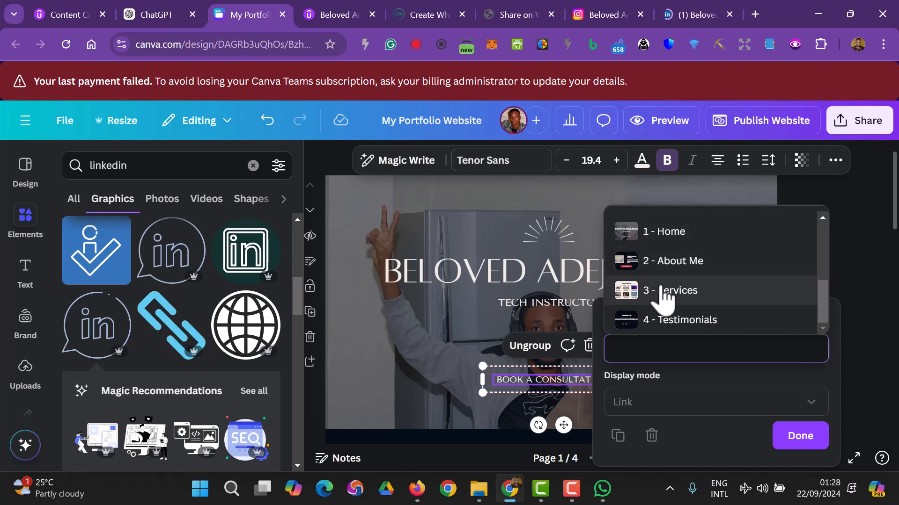
click(686, 322)
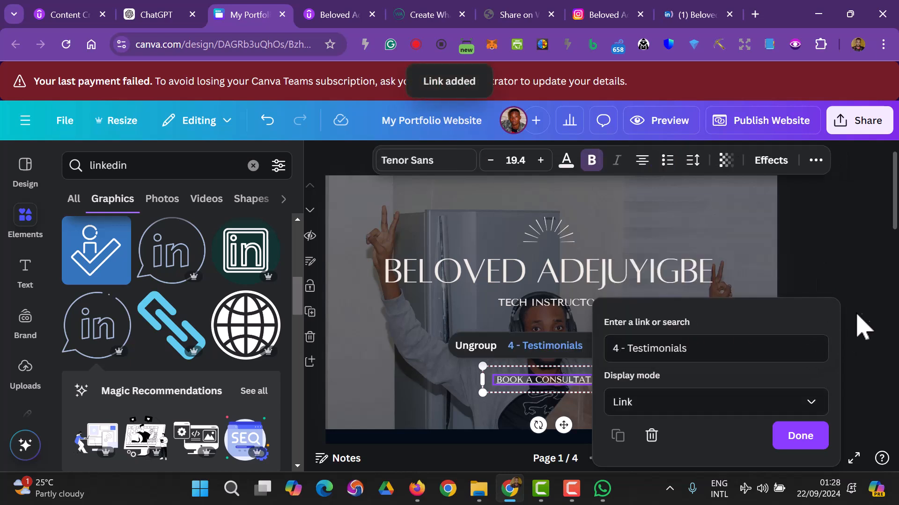
click(817, 438)
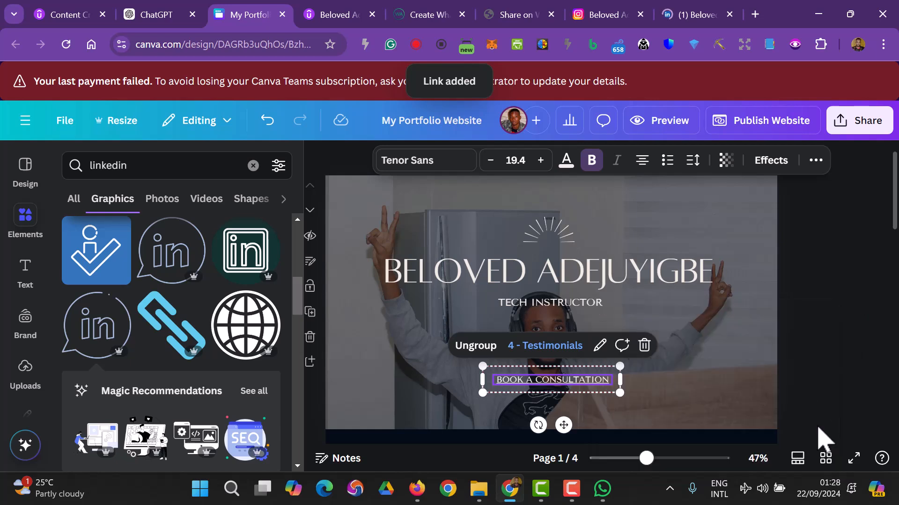
click(572, 390)
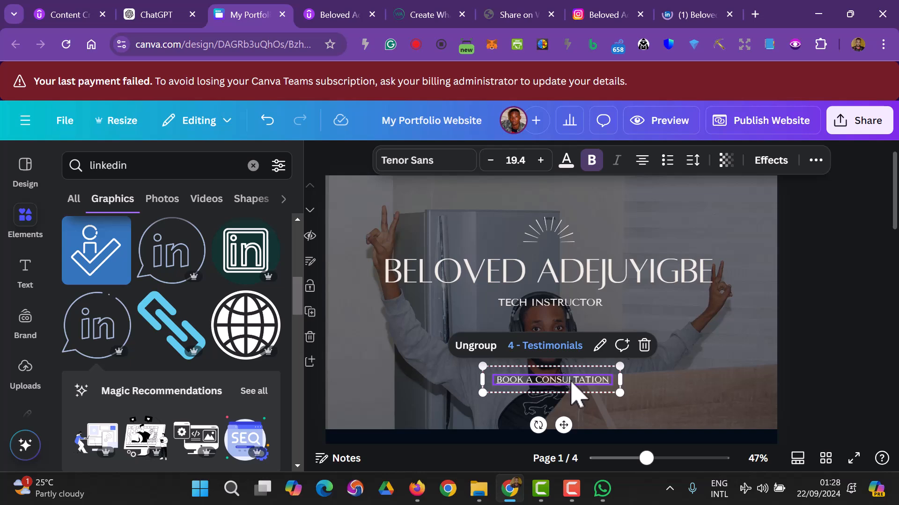
- Remove the underline from the BOOK A CONSULTATION text
scroll(784, 414, down, 8)
scroll(777, 411, up, 9)
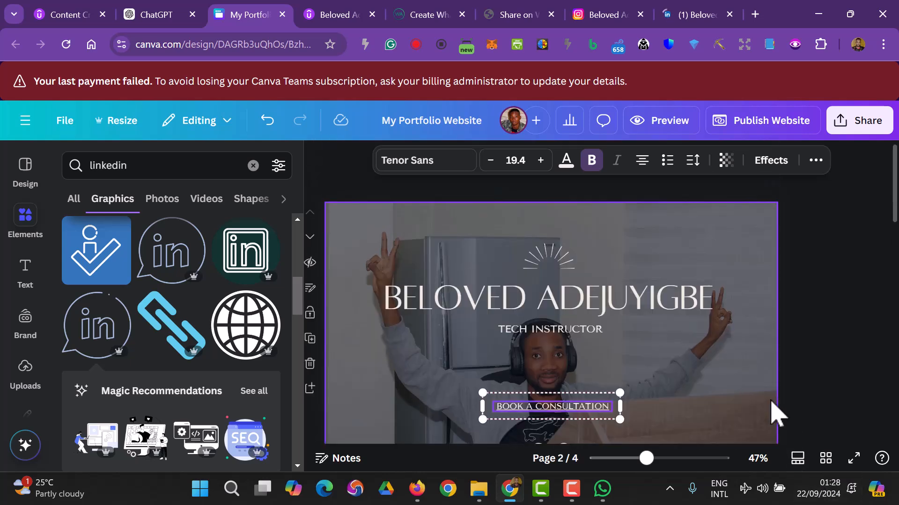
click(814, 161)
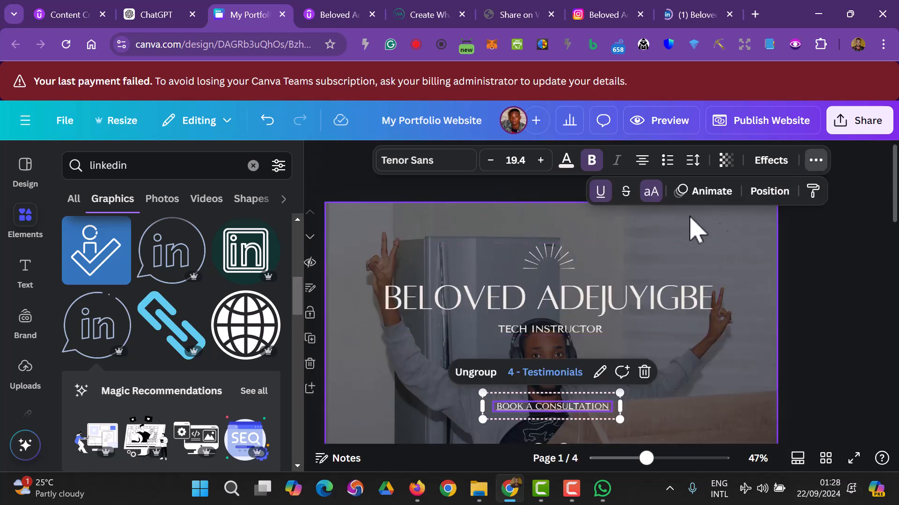
click(600, 192)
click(819, 324)
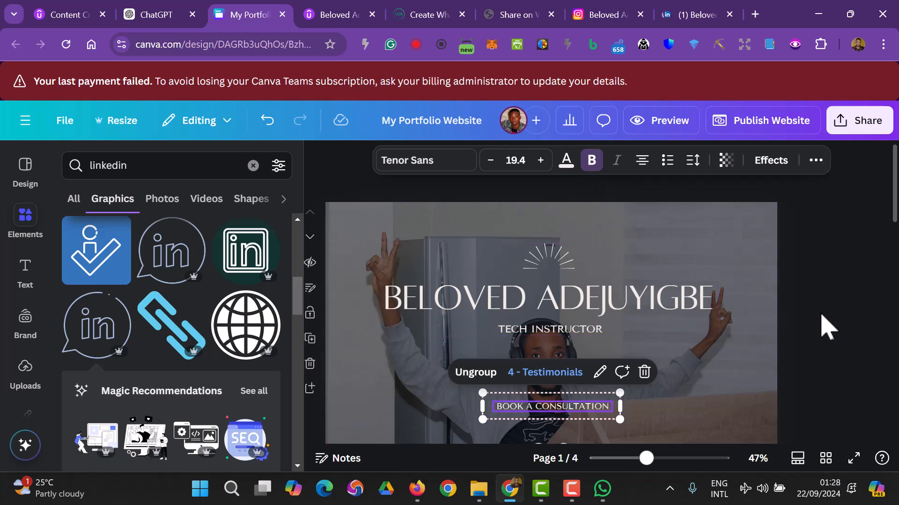
click(819, 325)
- Verify the links on the consultation button, GET STARTED button and WhatsApp icon
click(542, 418)
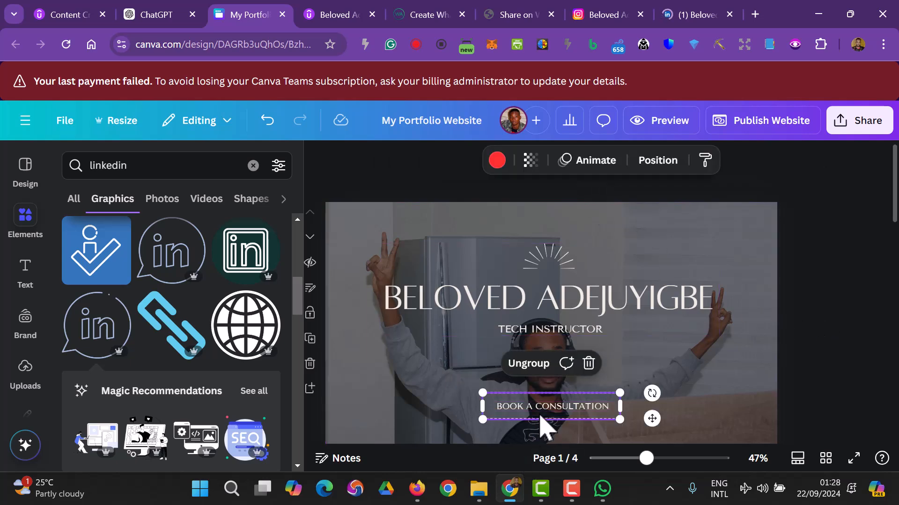
scroll(827, 291, down, 5)
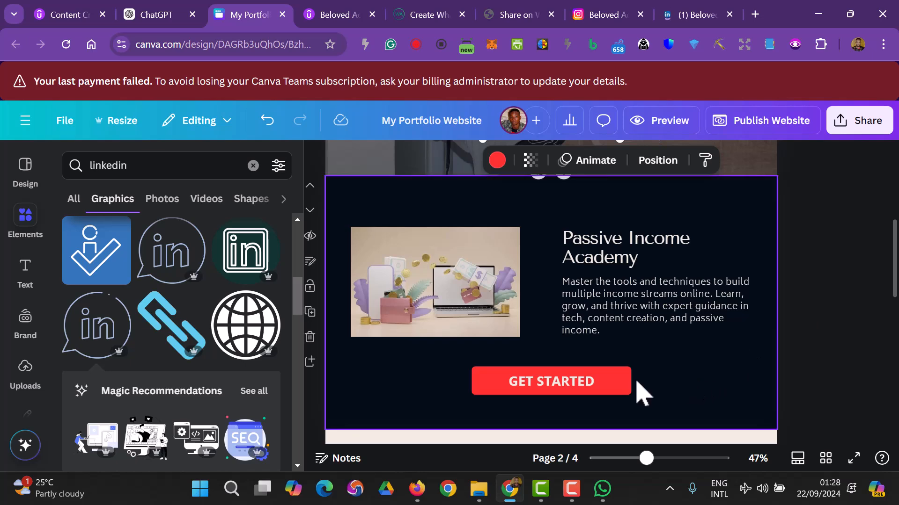
click(623, 383)
scroll(821, 337, down, 6)
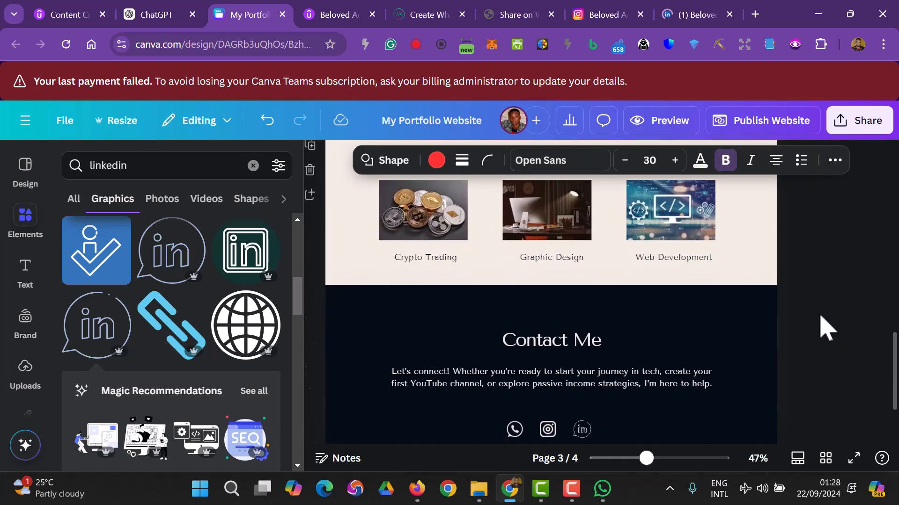
scroll(824, 327, up, 2)
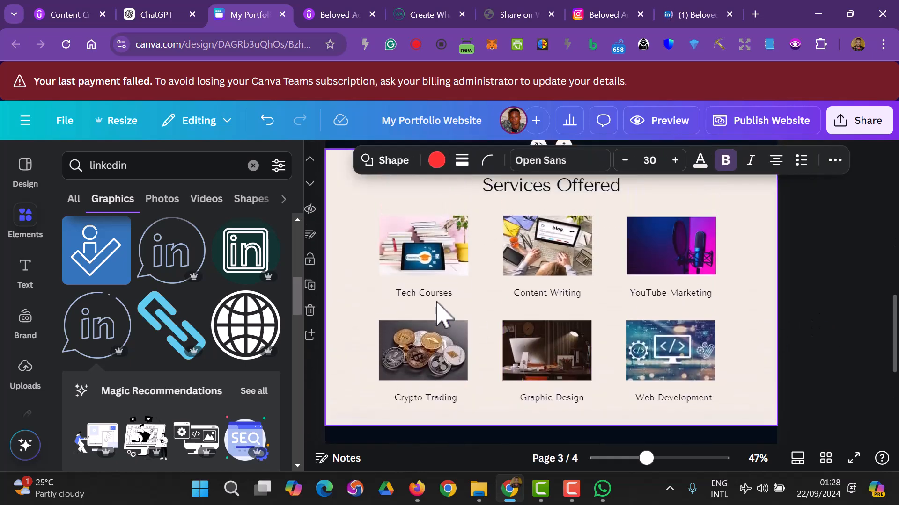
scroll(524, 307, down, 5)
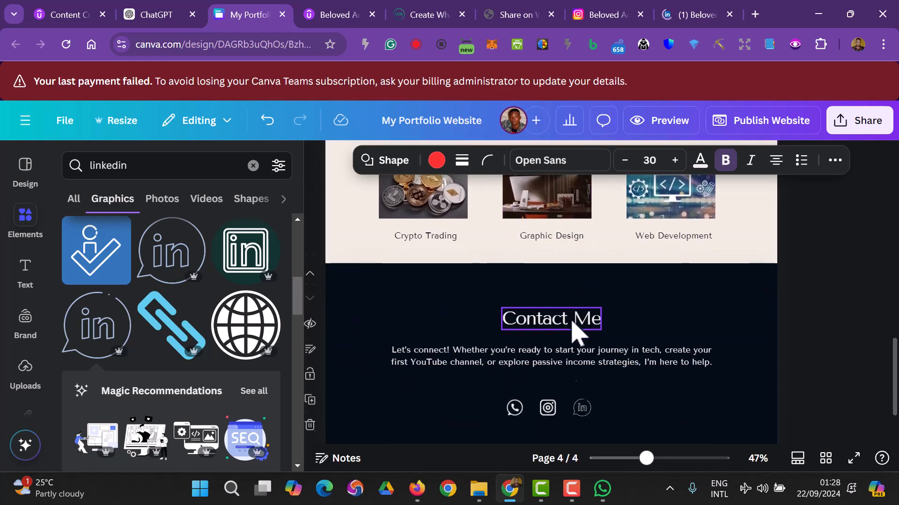
click(514, 334)
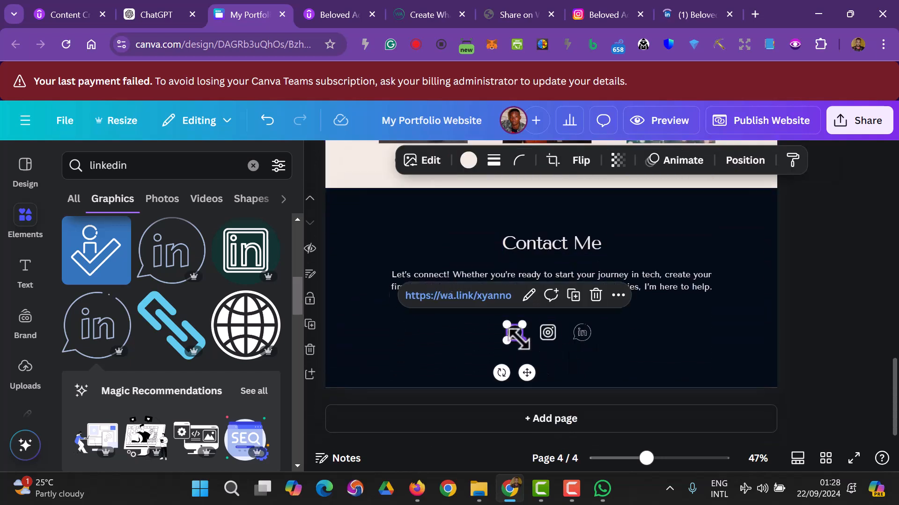
click(826, 330)
scroll(830, 330, up, 15)
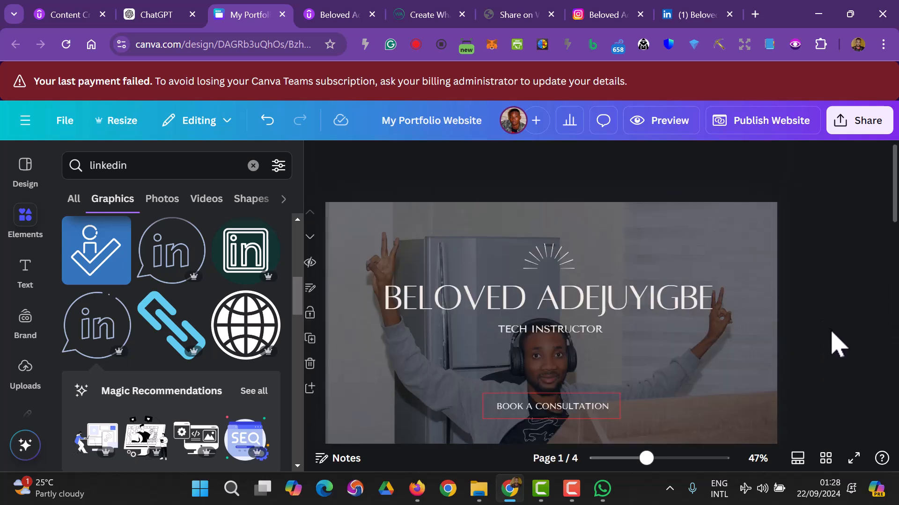
scroll(837, 345, down, 10)
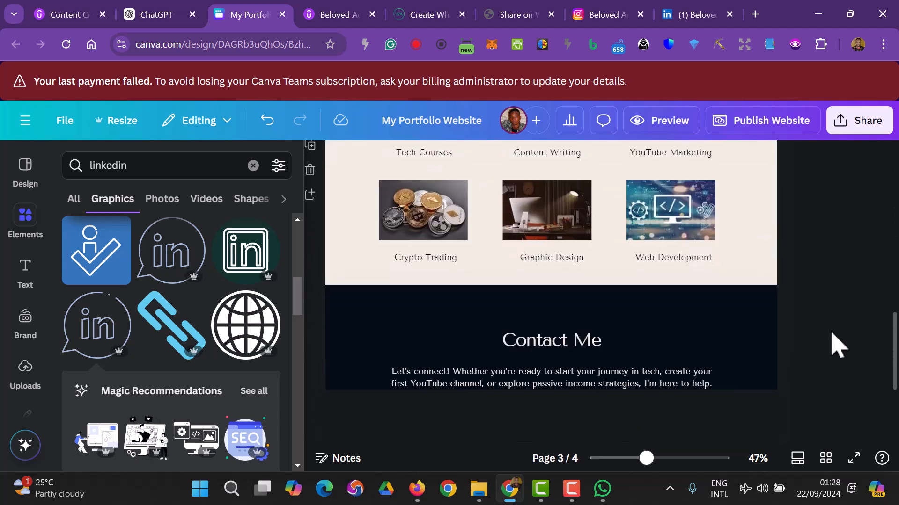